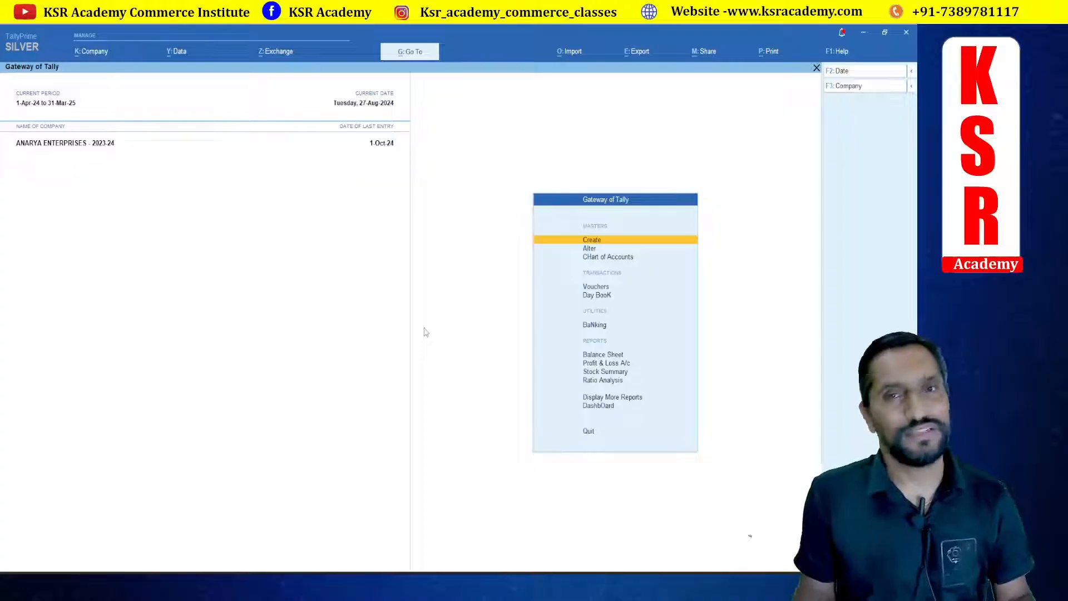
key(Down)
key(Down)
key(Down)
key(Down)
key(Down)
key(Down)
key(Down)
key(Down)
key(Down)
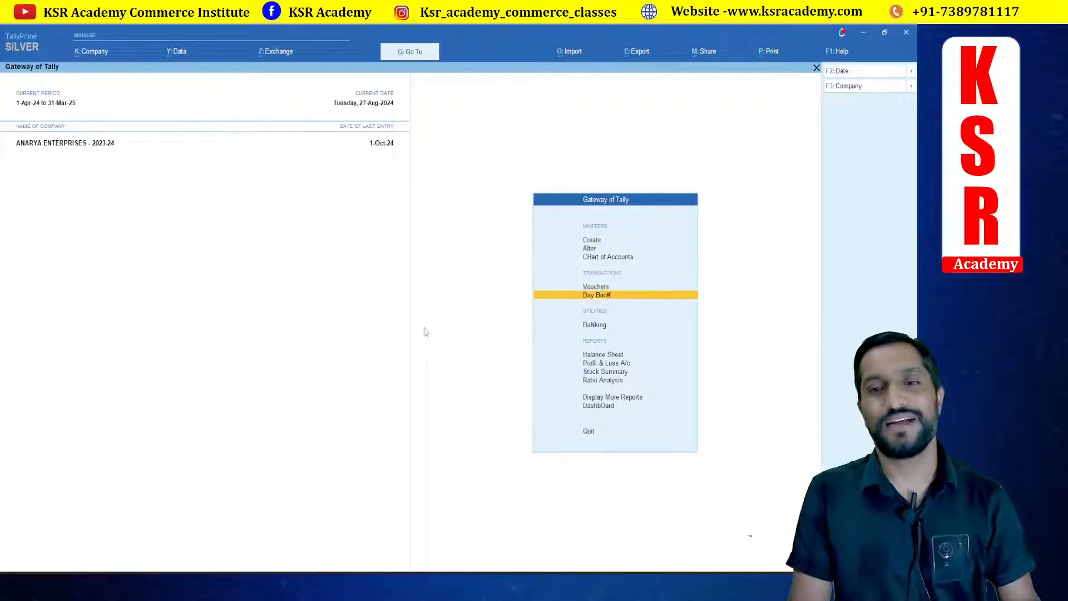
key(Down)
key(Up)
key(Up)
key(Up)
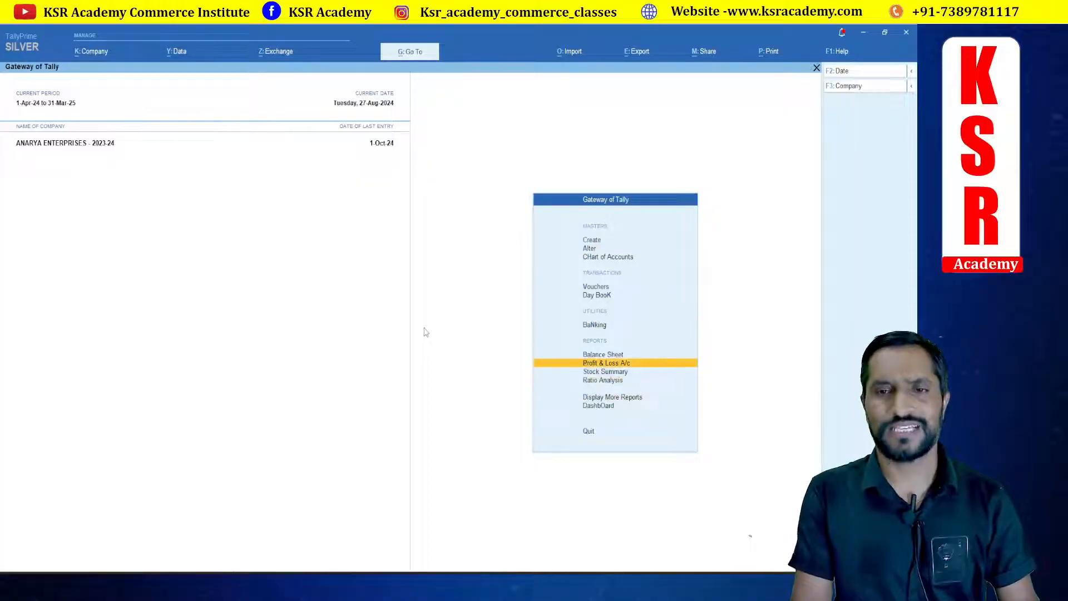
key(Down)
key(Down)
Step: Open the Sales Register report from the account books
key(d)
key(a)
key(s)
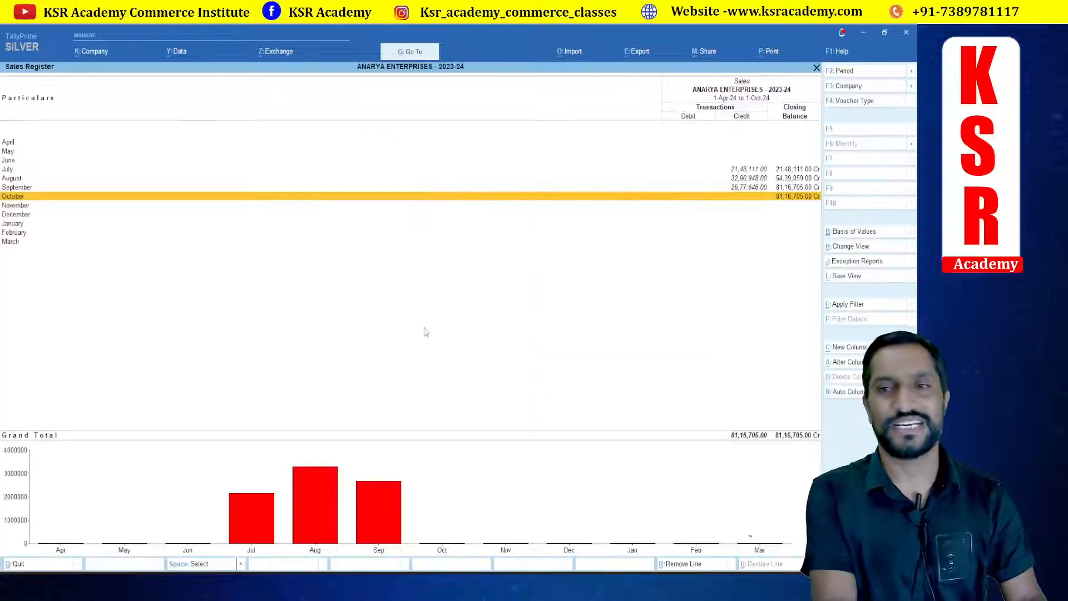
Step: Open the list of July sales vouchers from the Sales Register
key(Up)
key(Up)
key(Up)
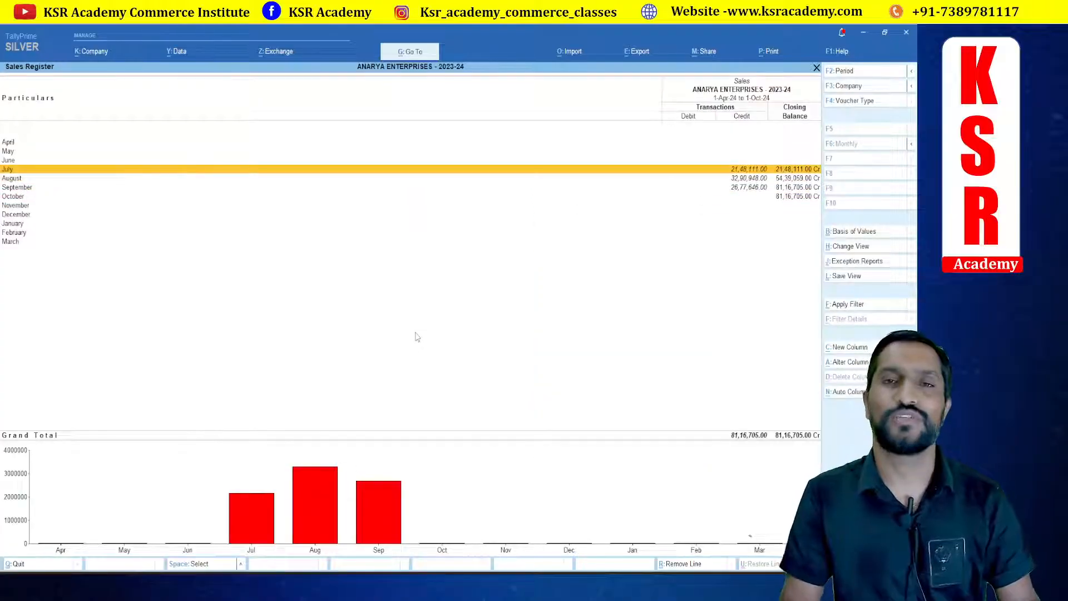
key(Return)
Step: Go back and open the list of August sales vouchers instead
key(Escape)
key(Down)
key(Return)
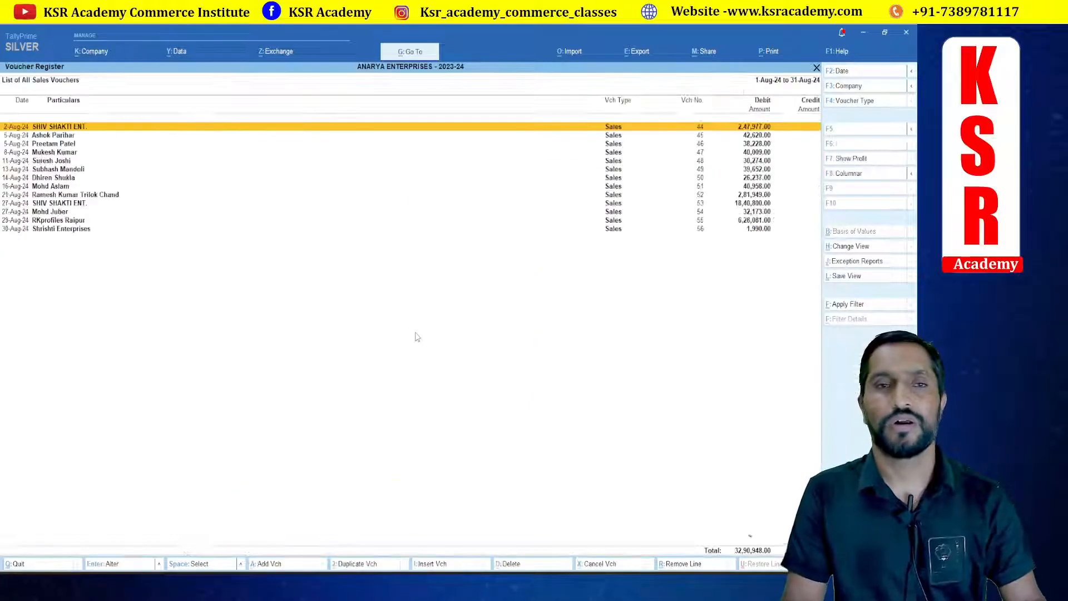
Step: Go back and open the list of September sales vouchers instead
key(Escape)
key(Down)
key(Return)
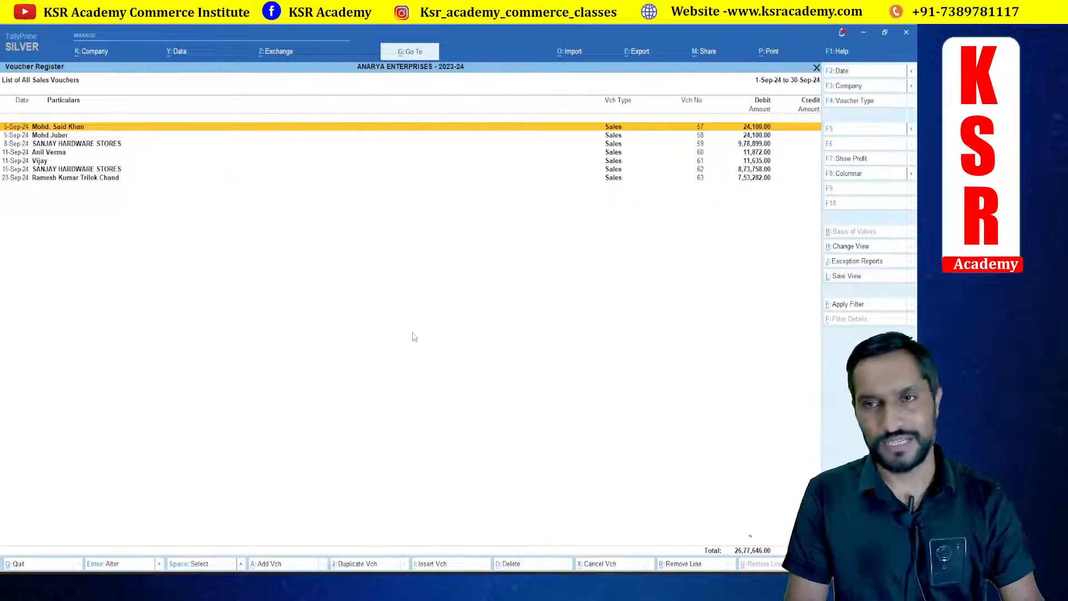
Step: Open the GSTR-1 report from the GST statutory reports
key(Escape)
key(Escape)
key(Escape)
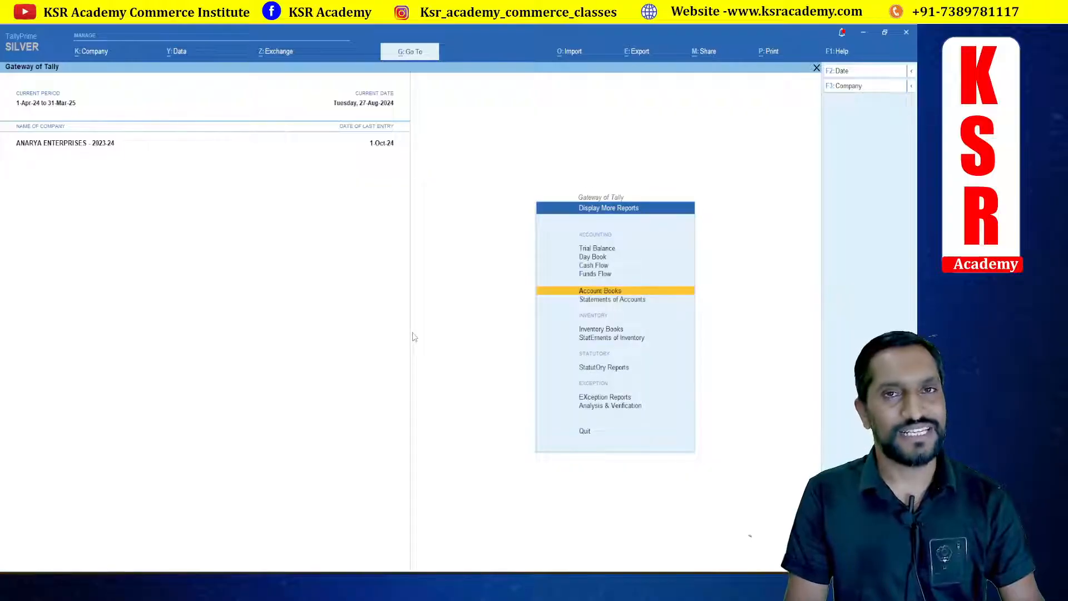
key(Down)
key(Down)
key(Down)
key(Down)
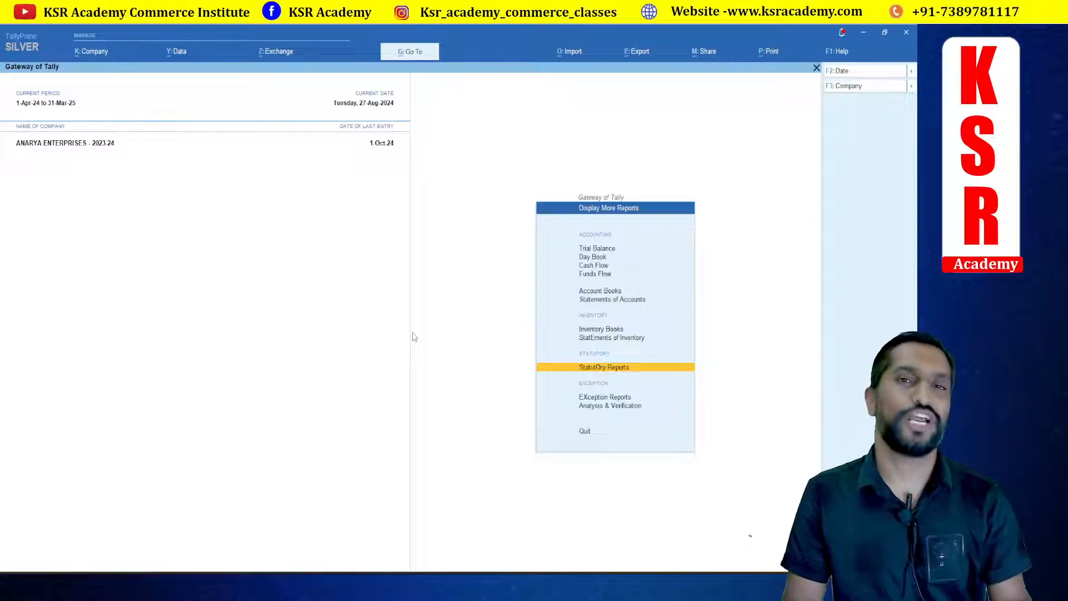
key(Return)
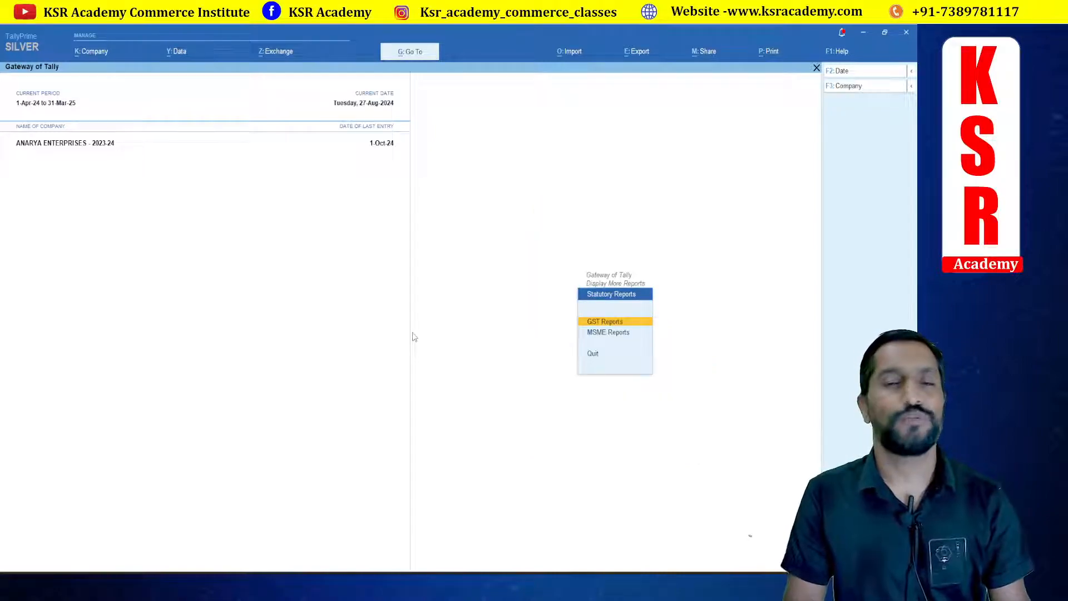
key(Return)
key(Down)
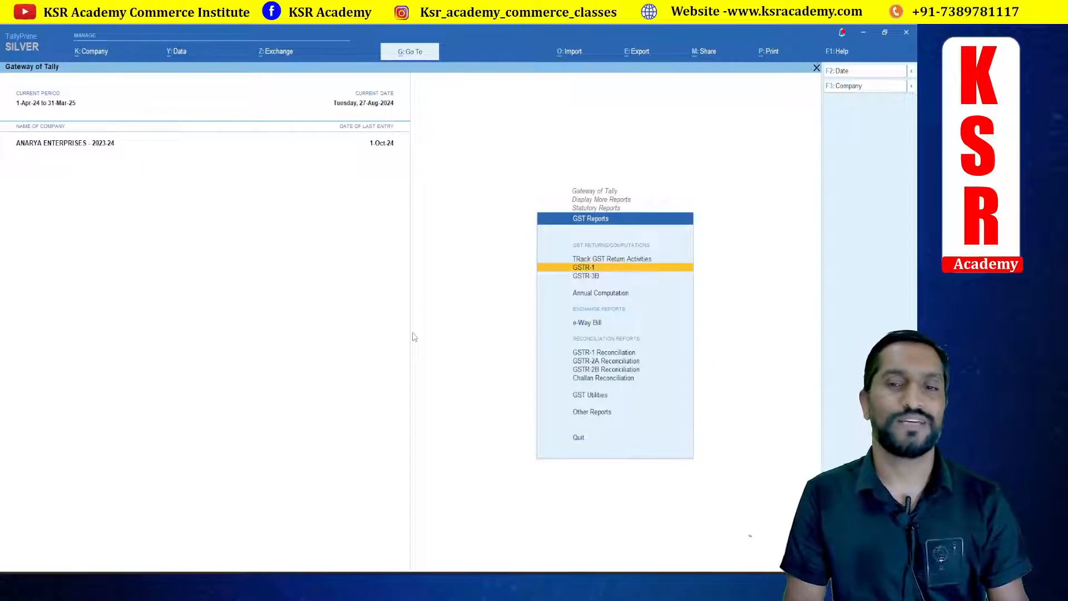
key(Return)
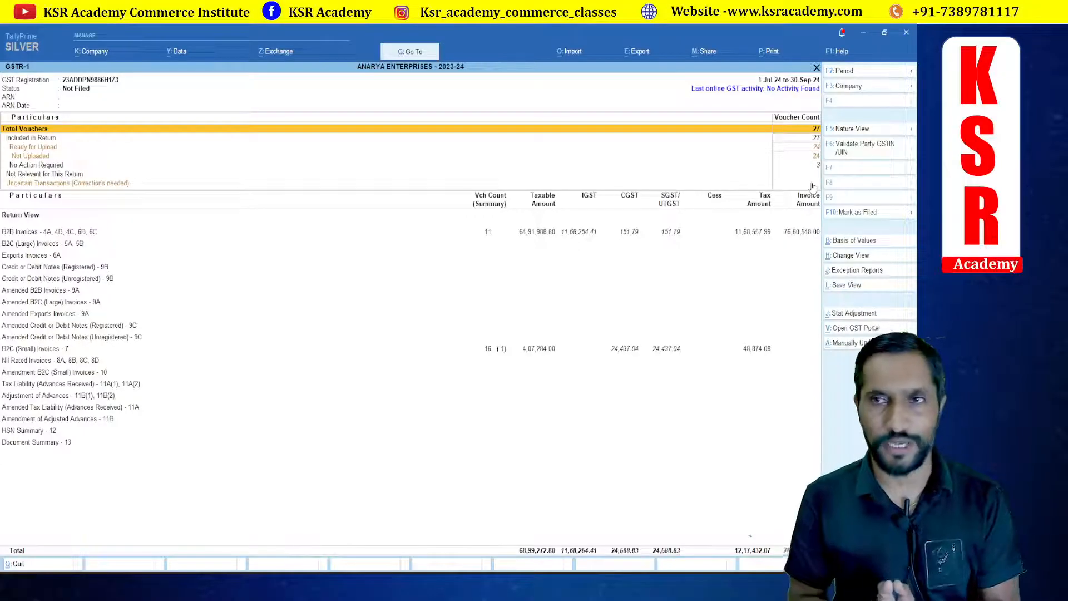
Step: Open the B2B Invoices summary in the GSTR-1 report
click(25, 185)
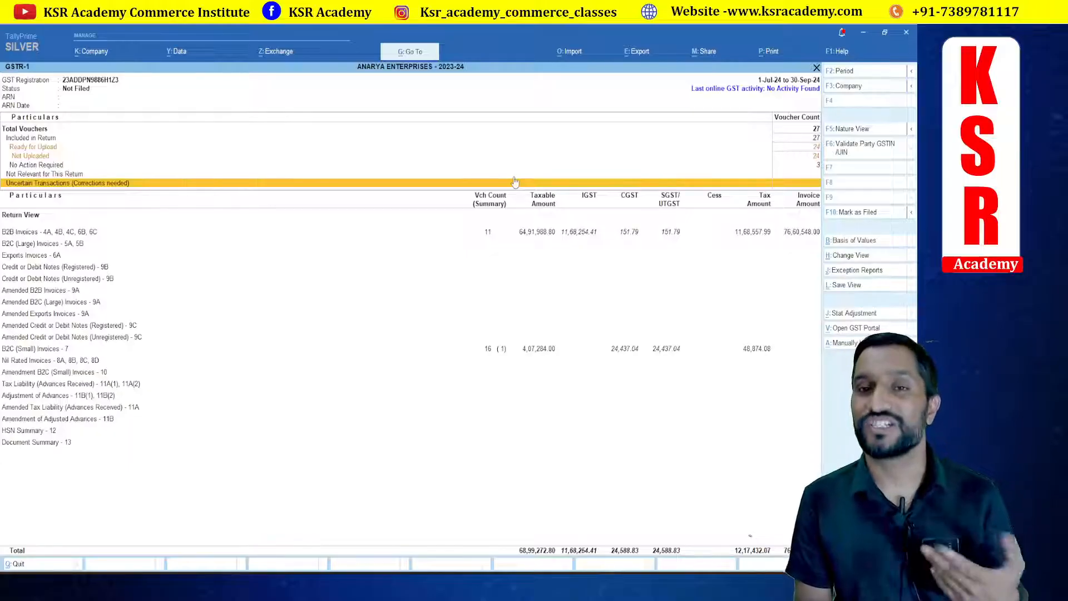
click(21, 233)
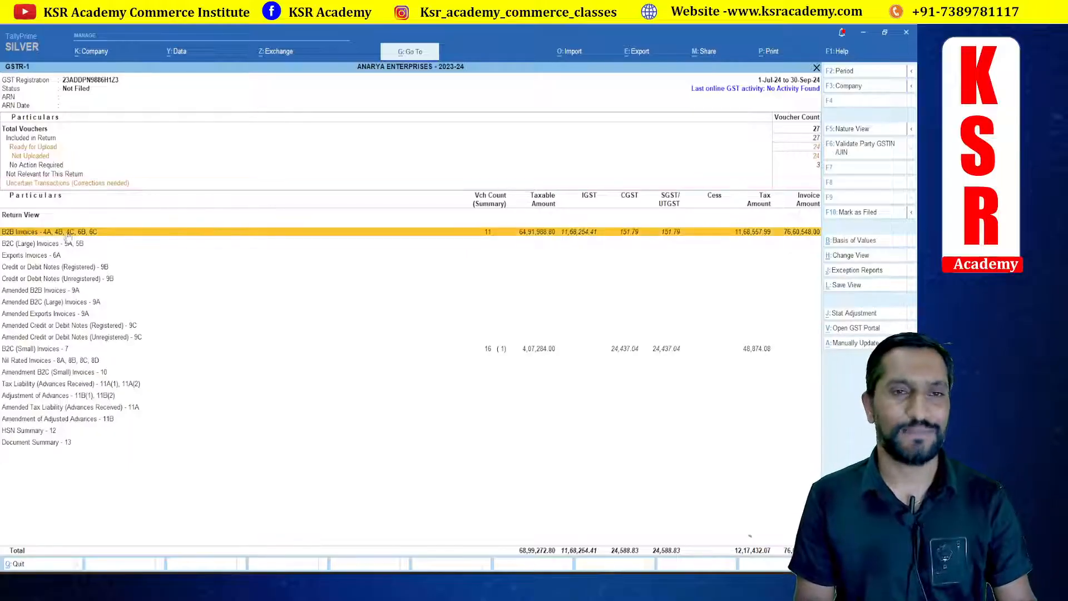
click(536, 232)
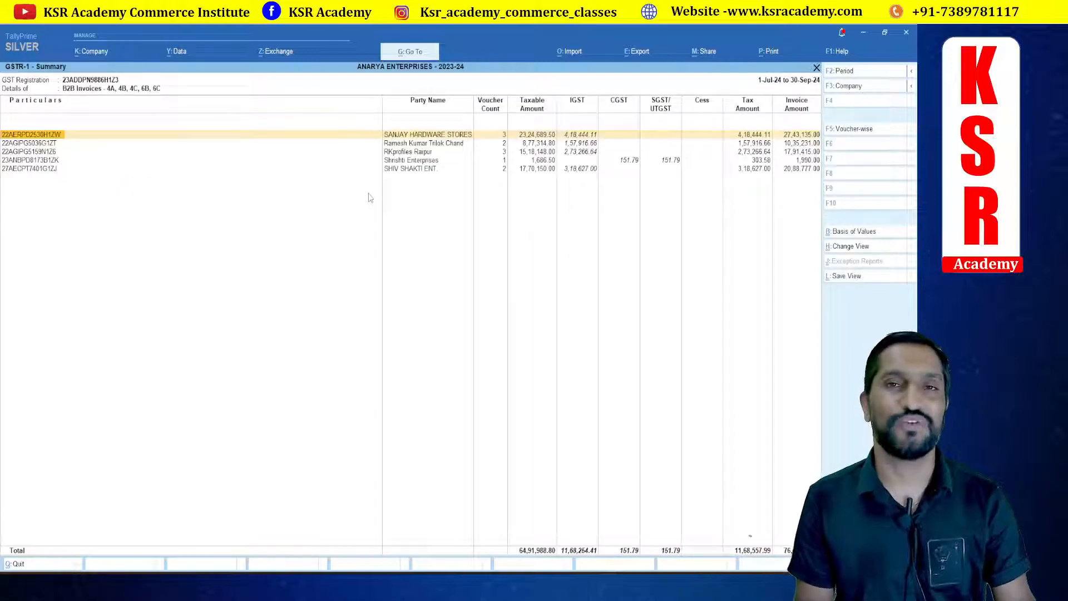
Step: Open the voucher list of SANJAY HARDWARE STORES from the B2B summary and go back
click(500, 137)
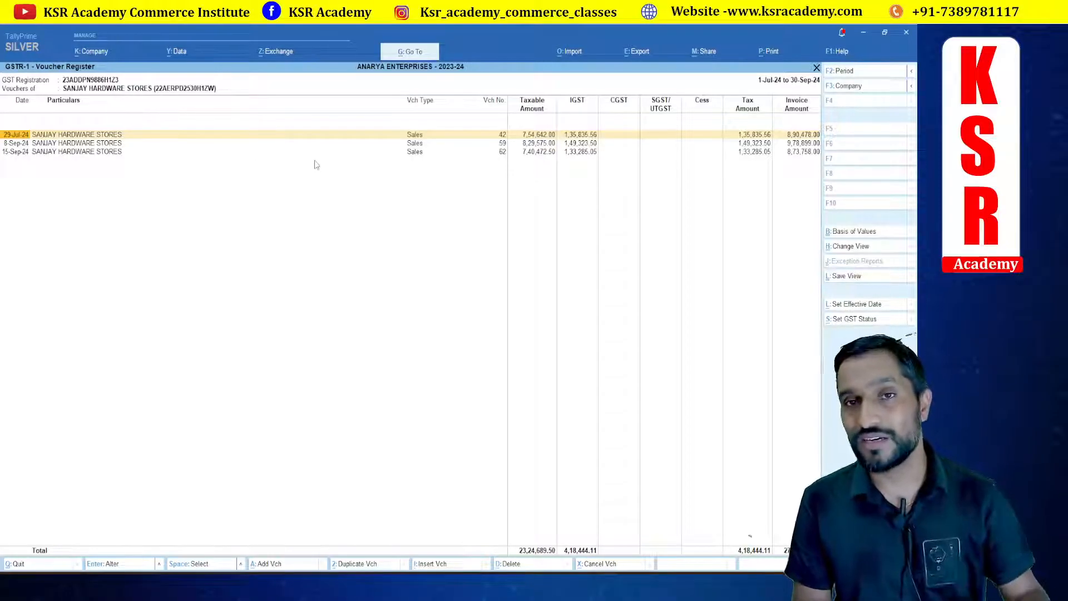
key(Escape)
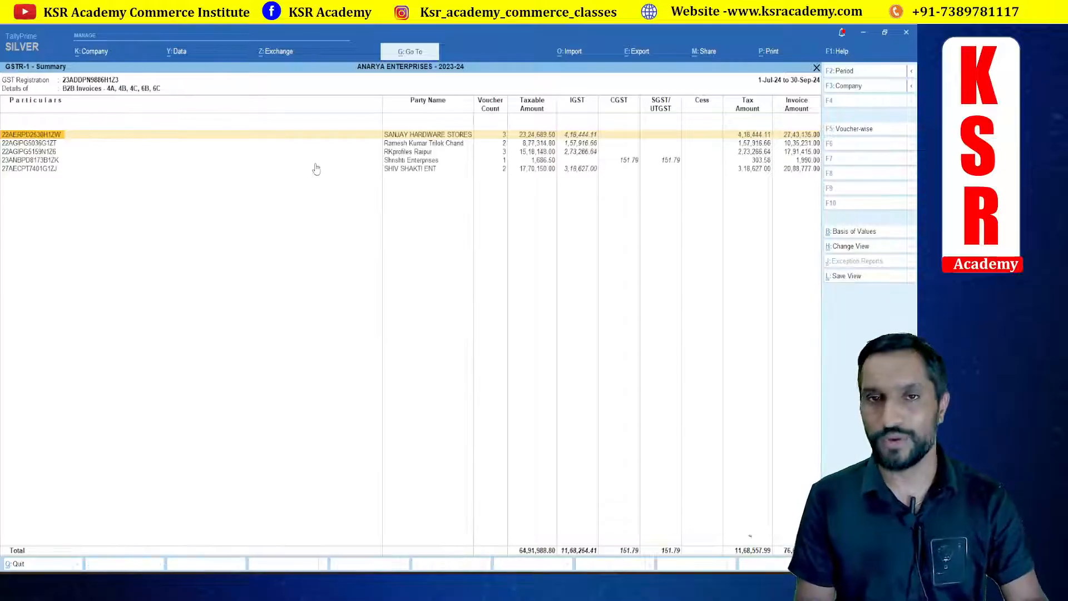
Step: Open the second B2B party's voucher list, then return to the GSTR-1 report
double_click(426, 148)
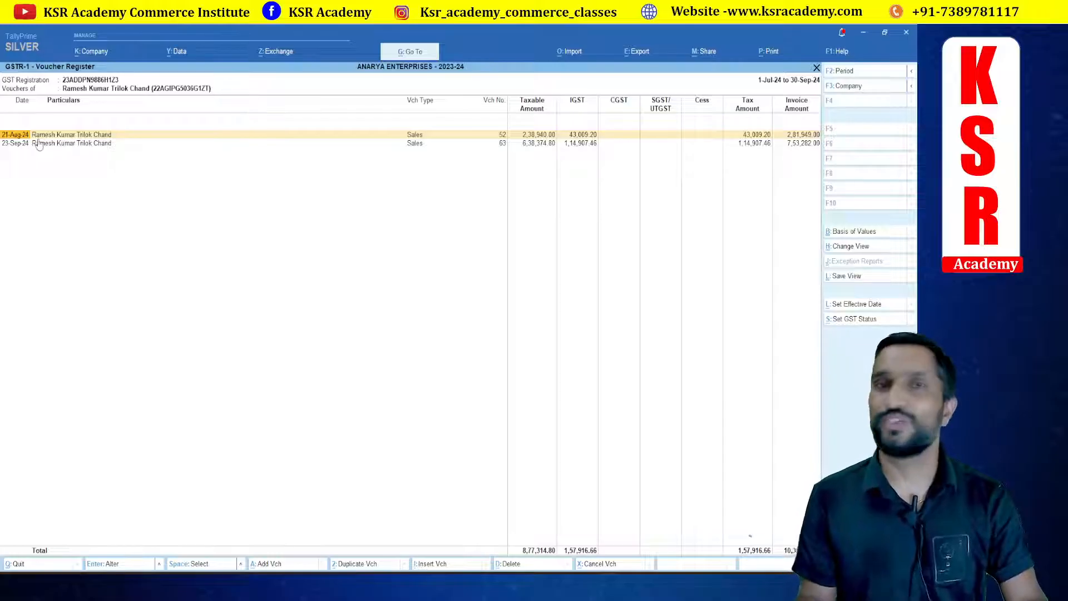
key(Escape)
key(Escape)
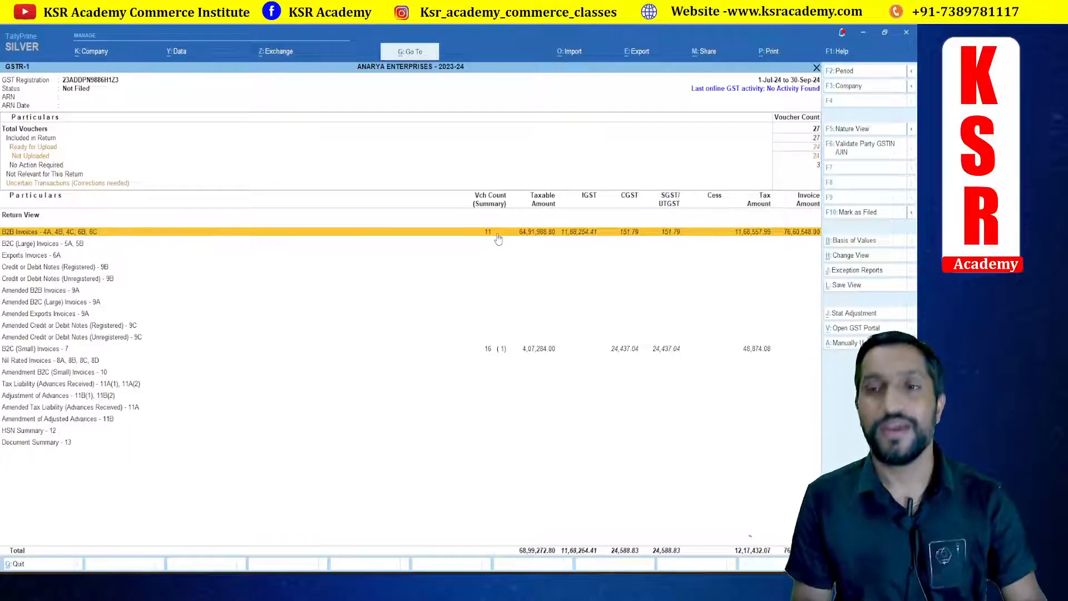
Step: Open File GSTR-1 and review the B2B, B2CS and HSN section summaries
click(274, 54)
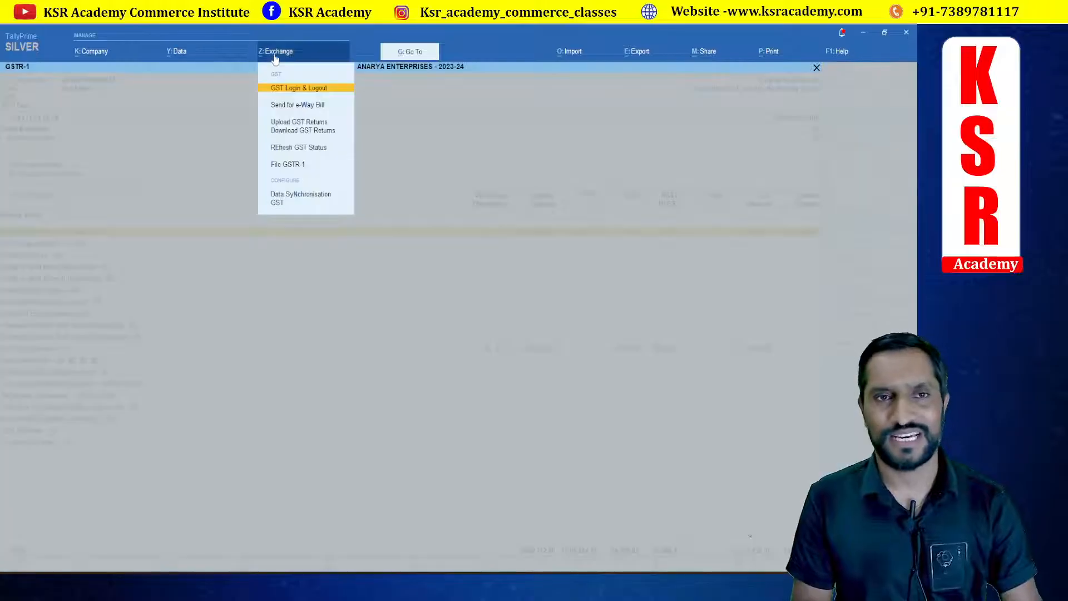
click(295, 165)
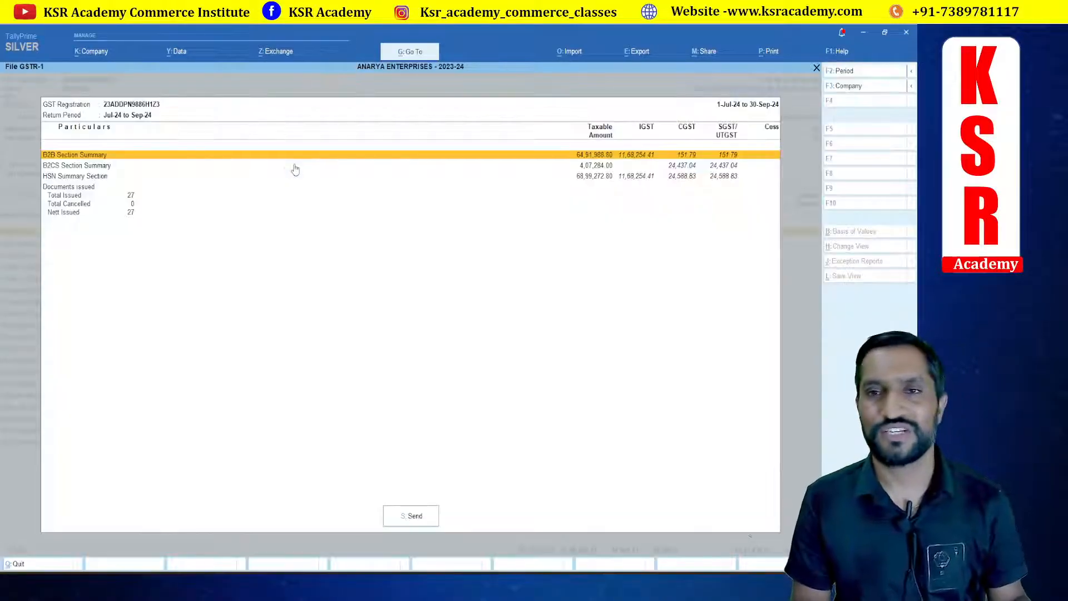
click(82, 167)
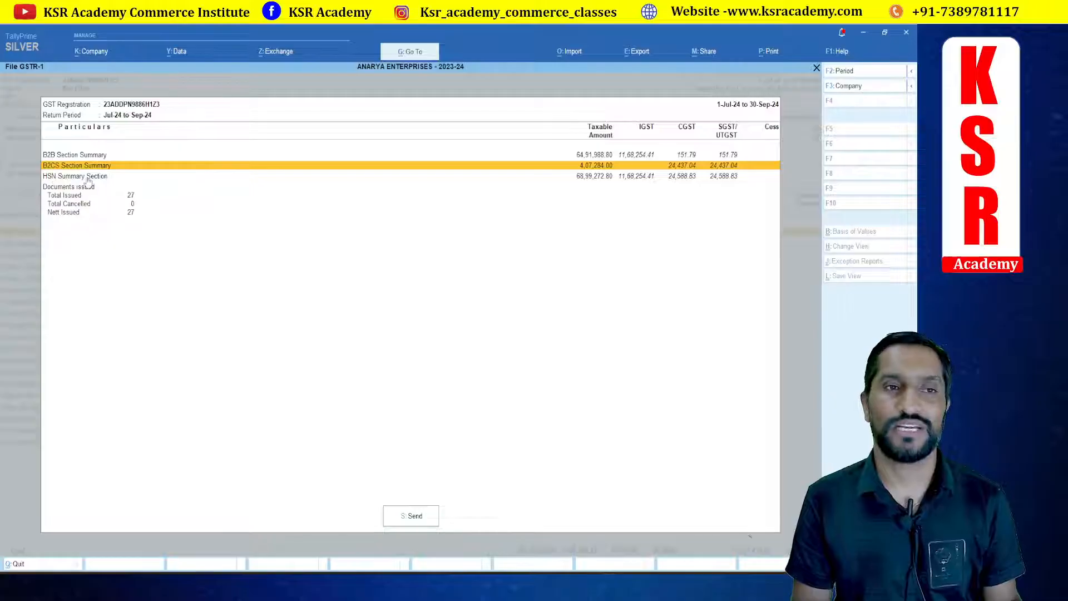
click(88, 177)
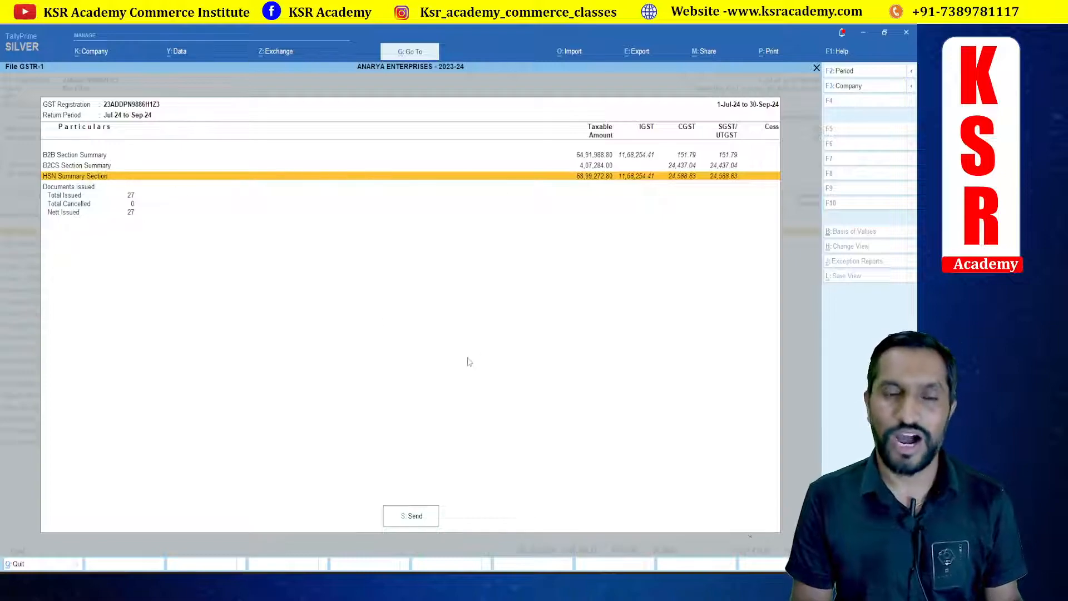
Step: Try to send the GSTR-1 return, continuing past the uncertain transactions prompt
click(413, 516)
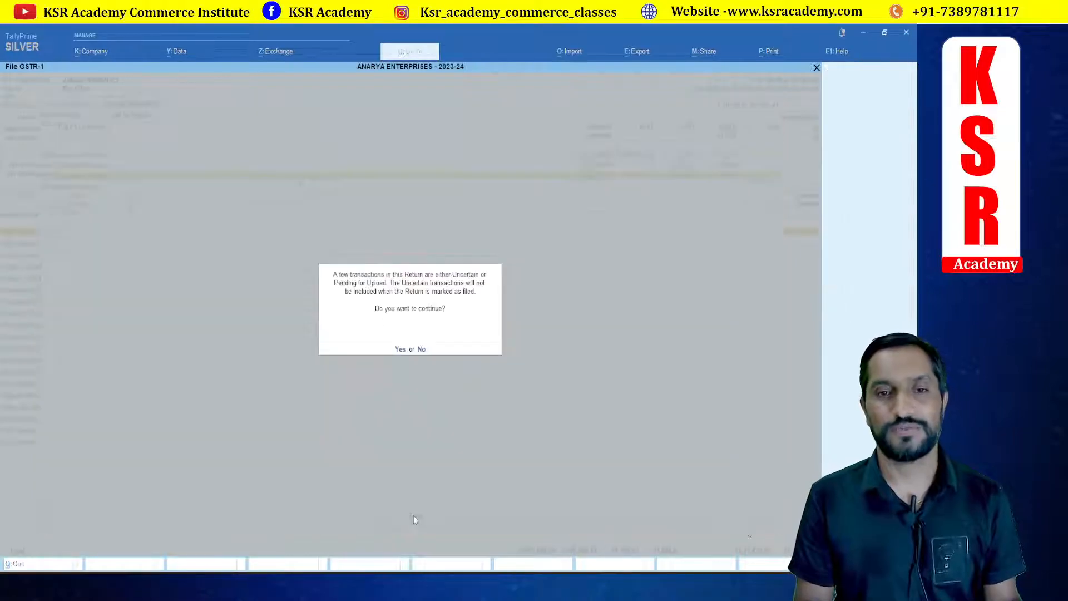
click(400, 350)
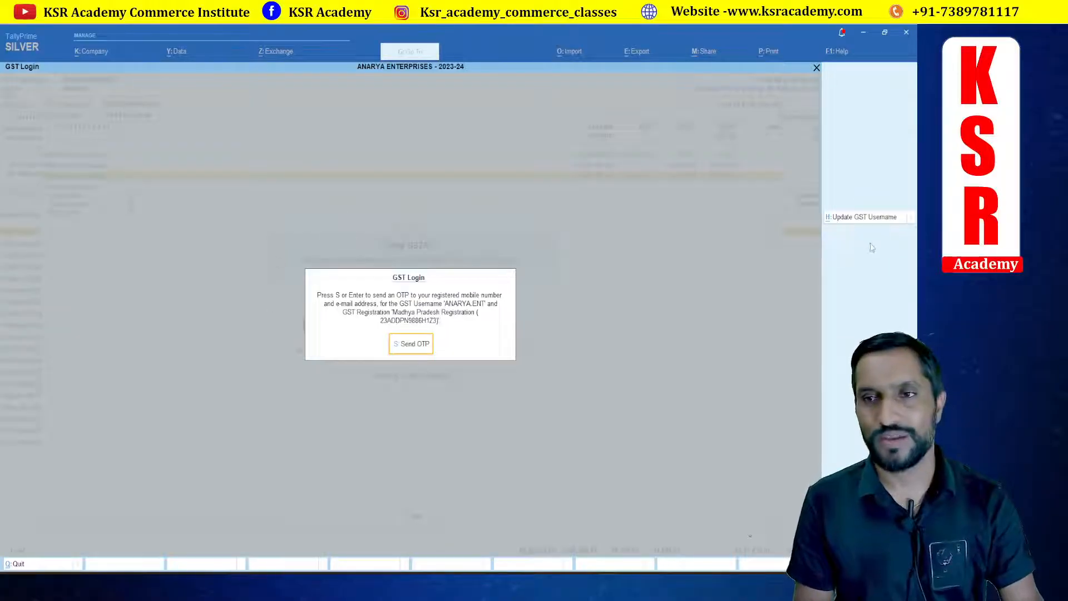
Step: Open the GST username update and accept it
click(863, 220)
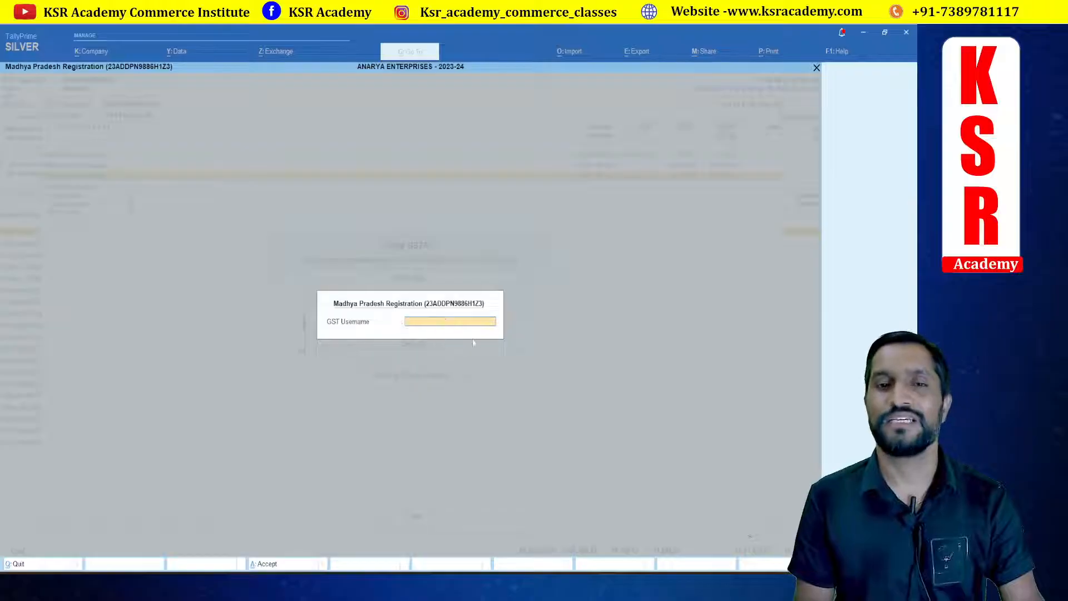
key(Return)
key(Return)
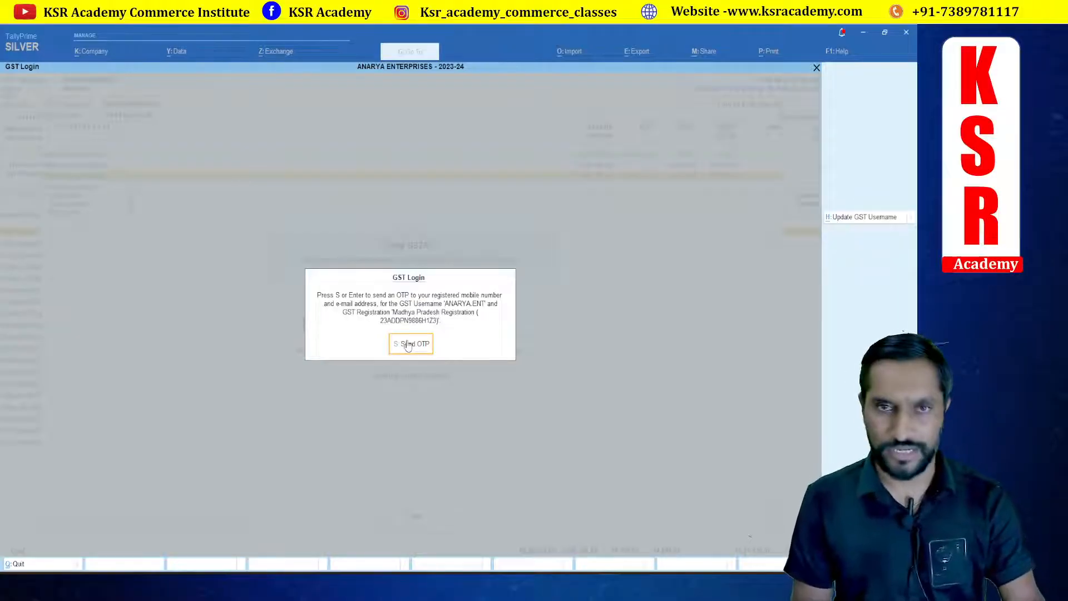
Step: Cancel the GST login and reopen the GSTR-1 report
key(Escape)
key(Escape)
key(Escape)
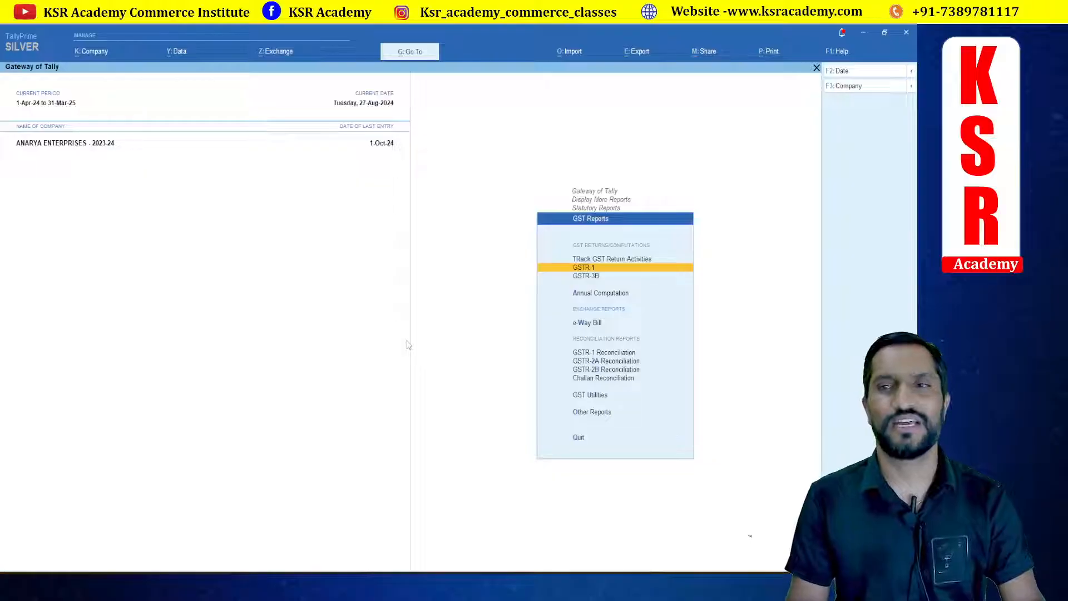
key(Return)
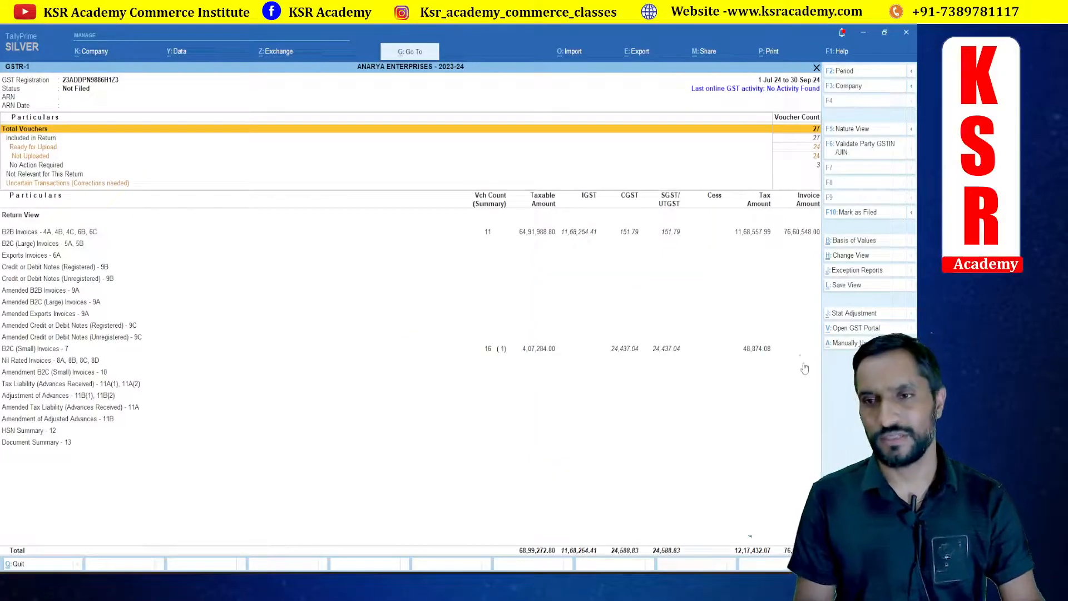
Step: Open the GST portal, enter the captcha characters shown, and log in
click(857, 331)
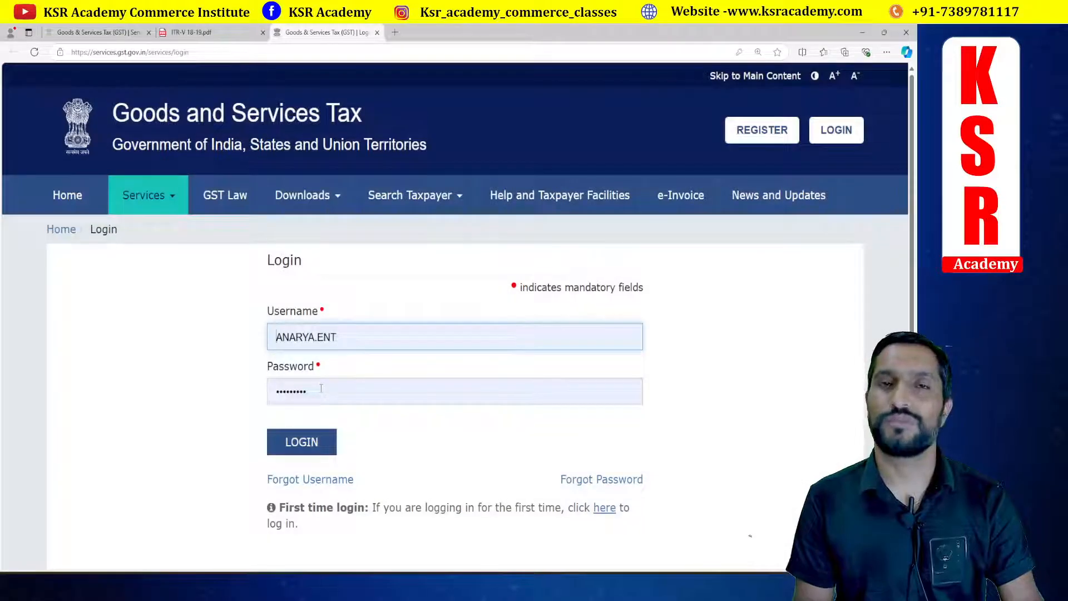
click(300, 442)
click(313, 449)
text(98)
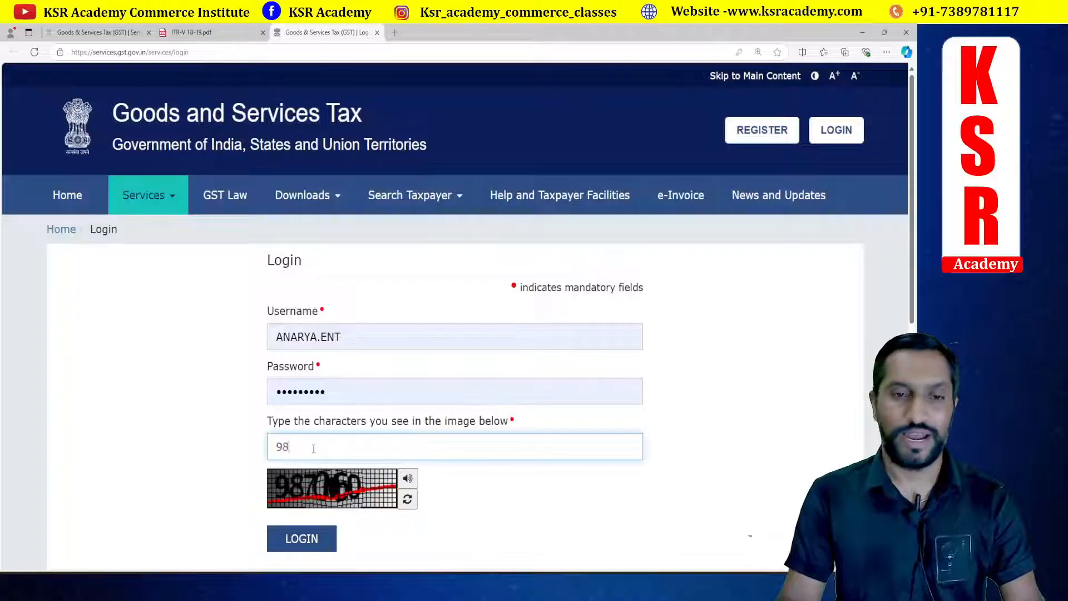
text(7060)
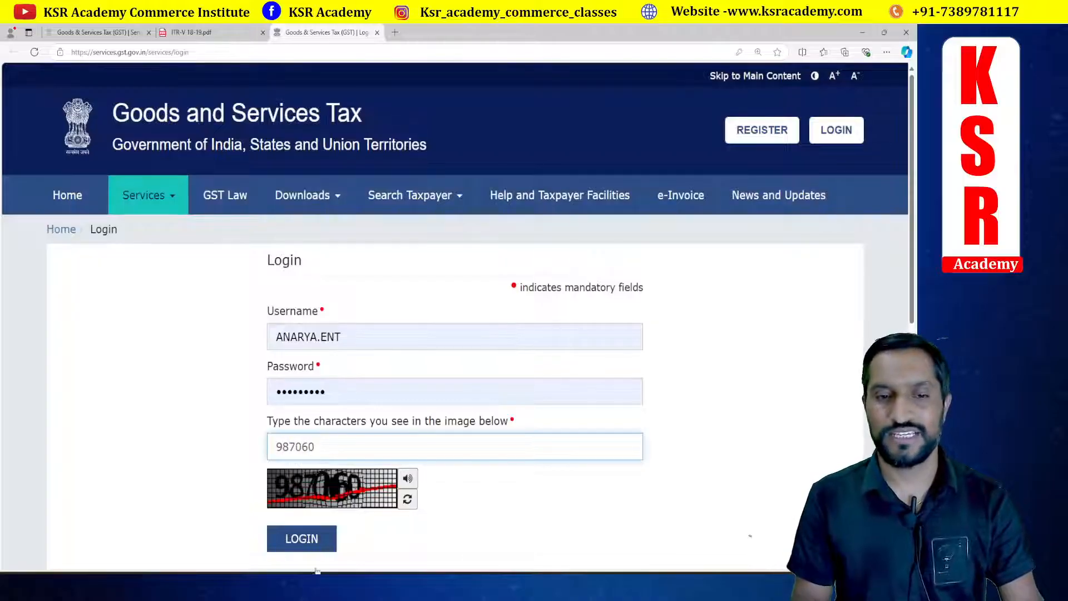
click(309, 542)
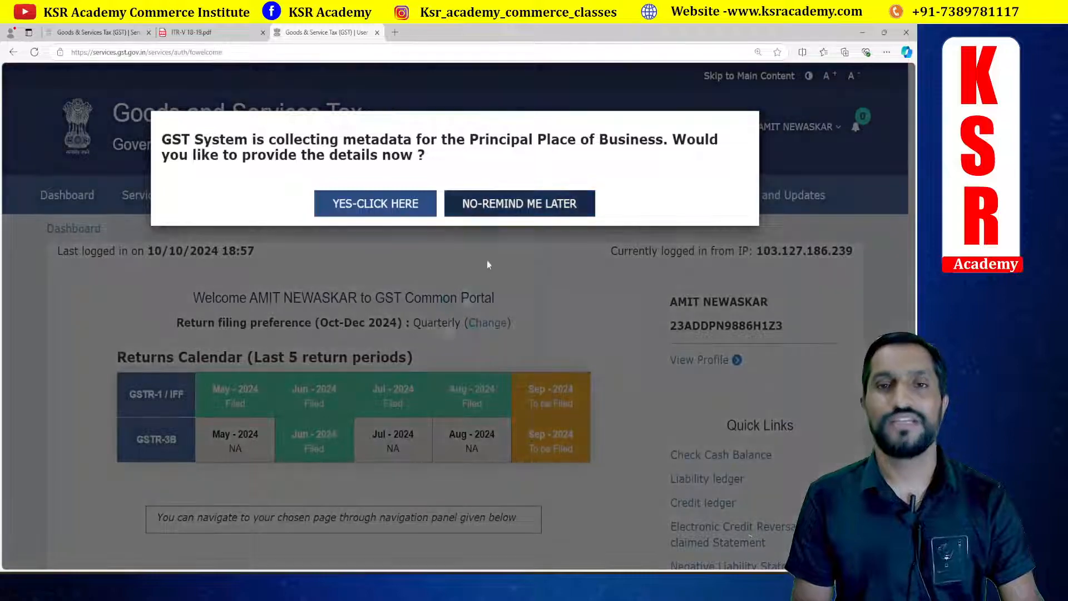
Step: Switch back to Tally's GSTR-1 report and select the B2B Invoices line
click(517, 204)
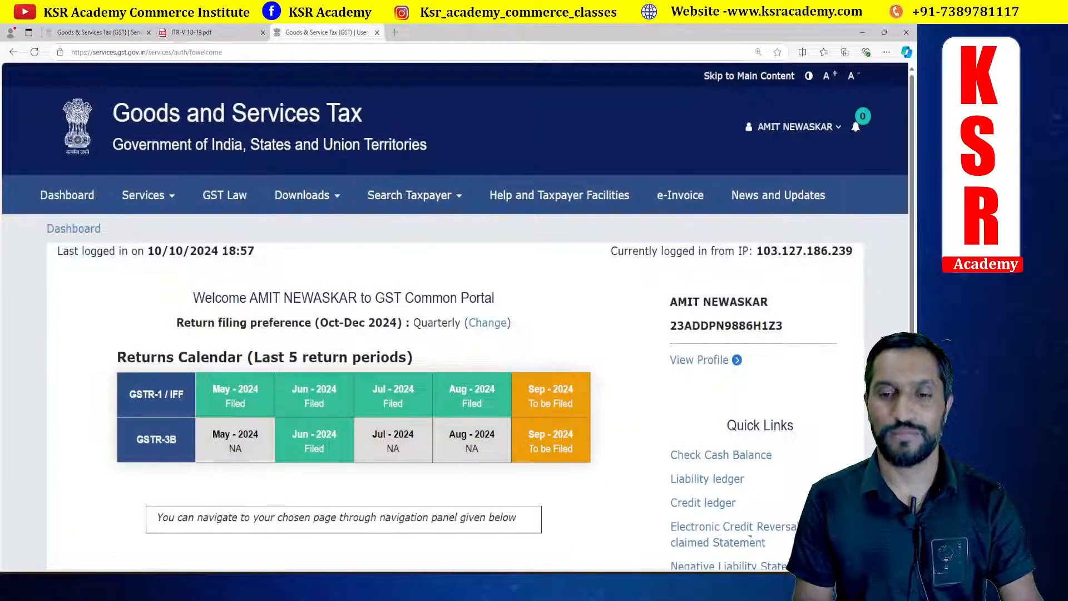
key(alt+Tab)
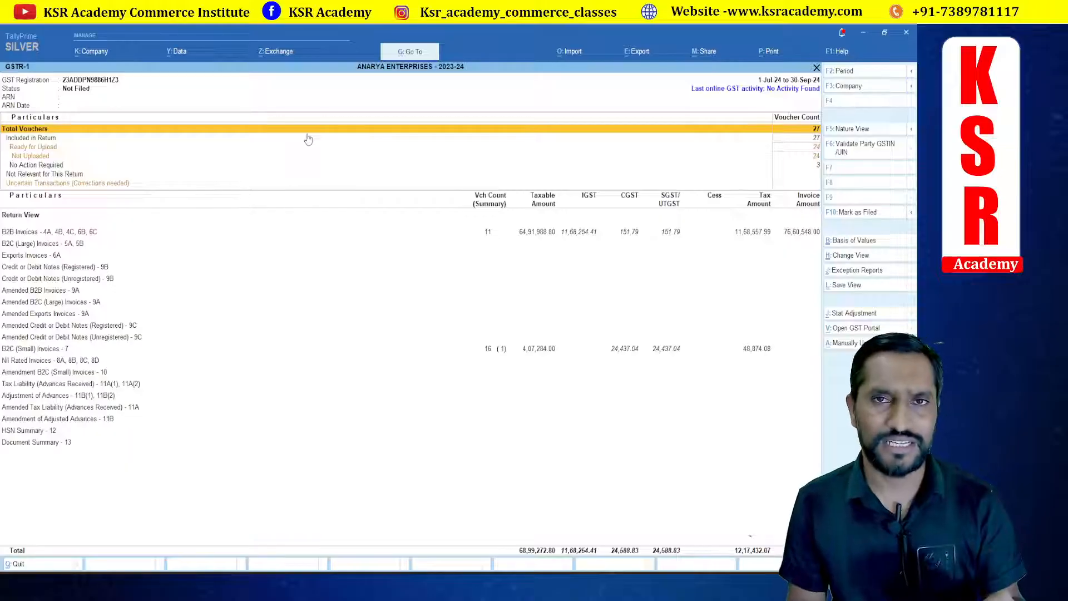
click(488, 236)
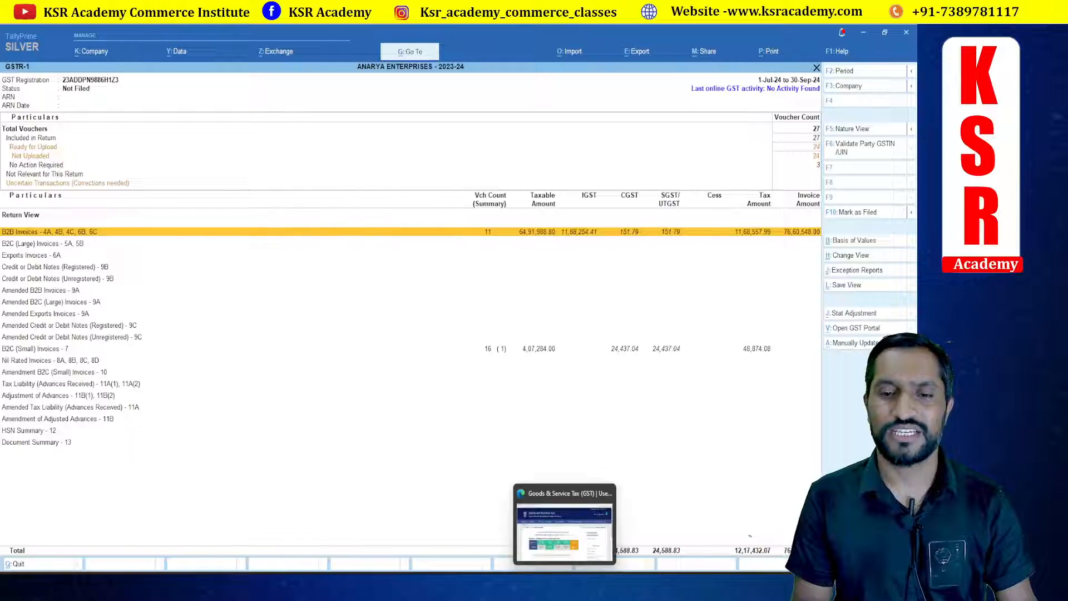
Step: Switch to the GST portal in the browser and open the Return Dashboard
click(565, 583)
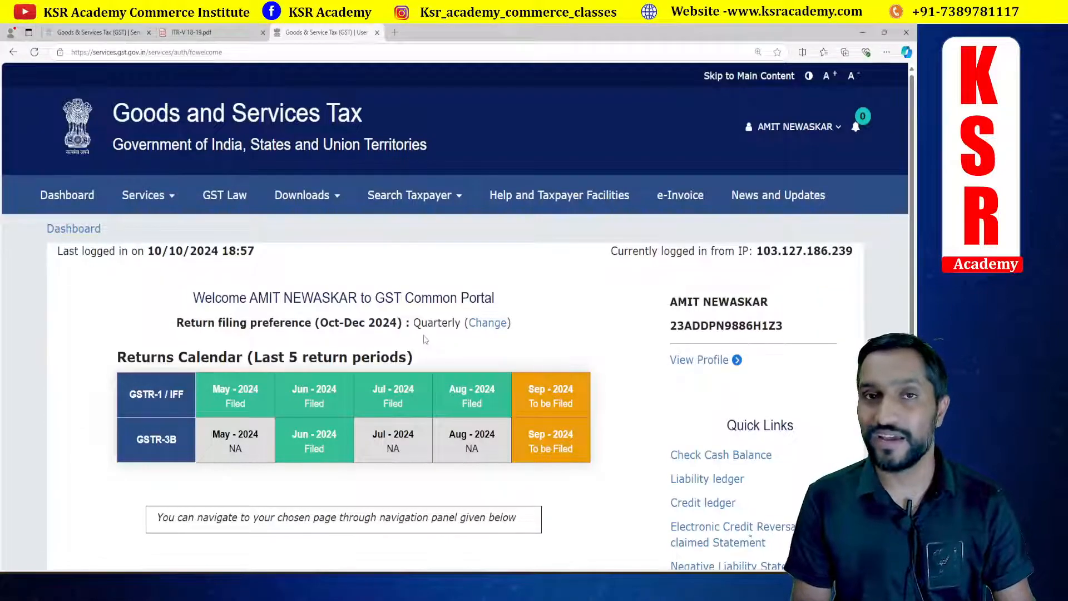
scroll(425, 339, down, 7)
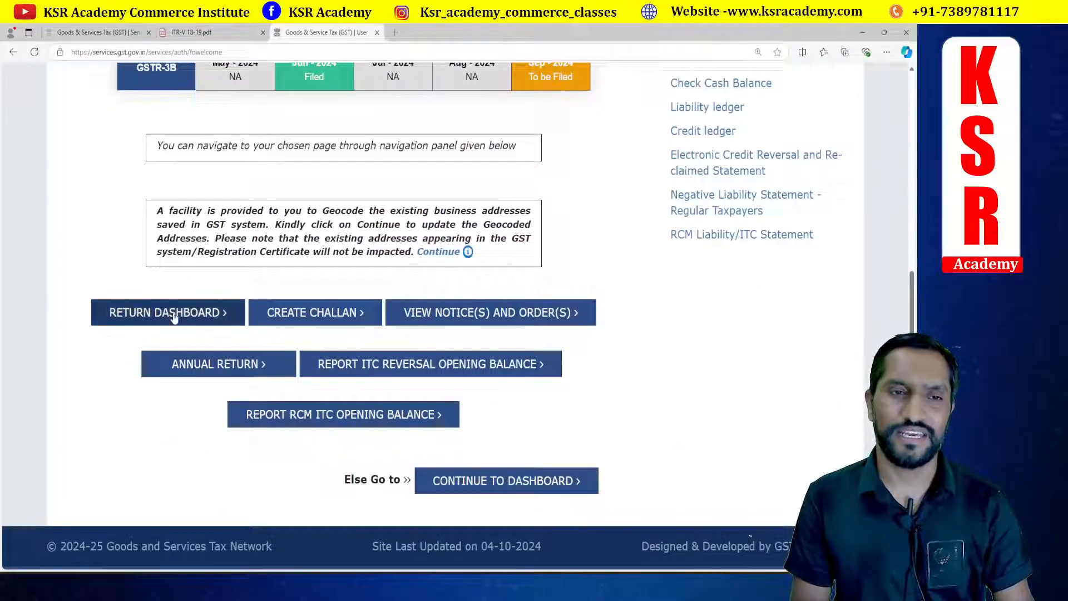
click(173, 316)
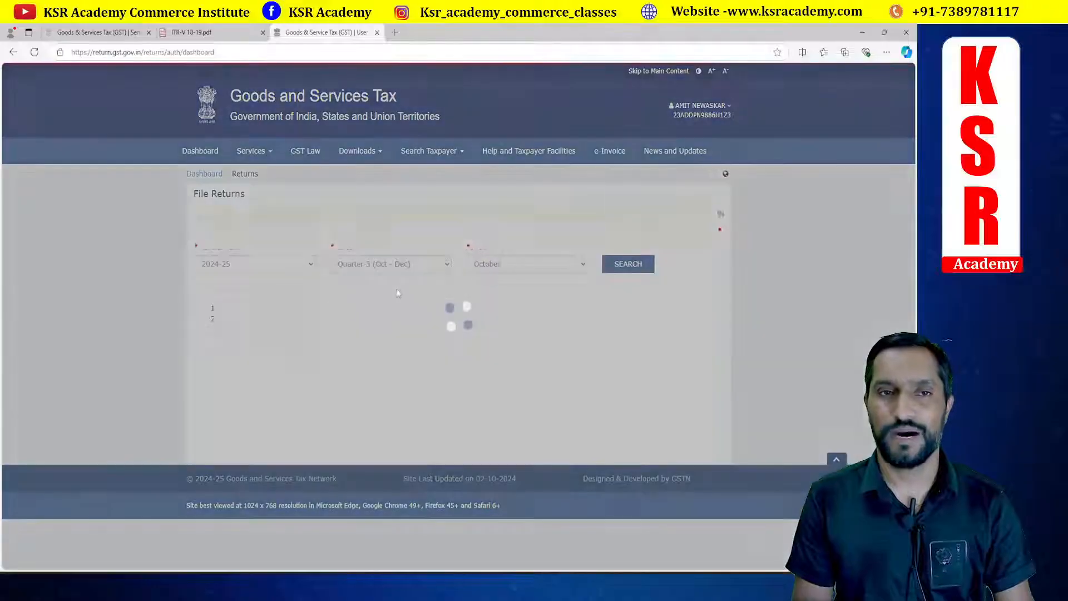
Step: Select financial year 2024-25, Quarter 2 (Jul - Sep) and period July, and search the returns
scroll(392, 299, up, 4)
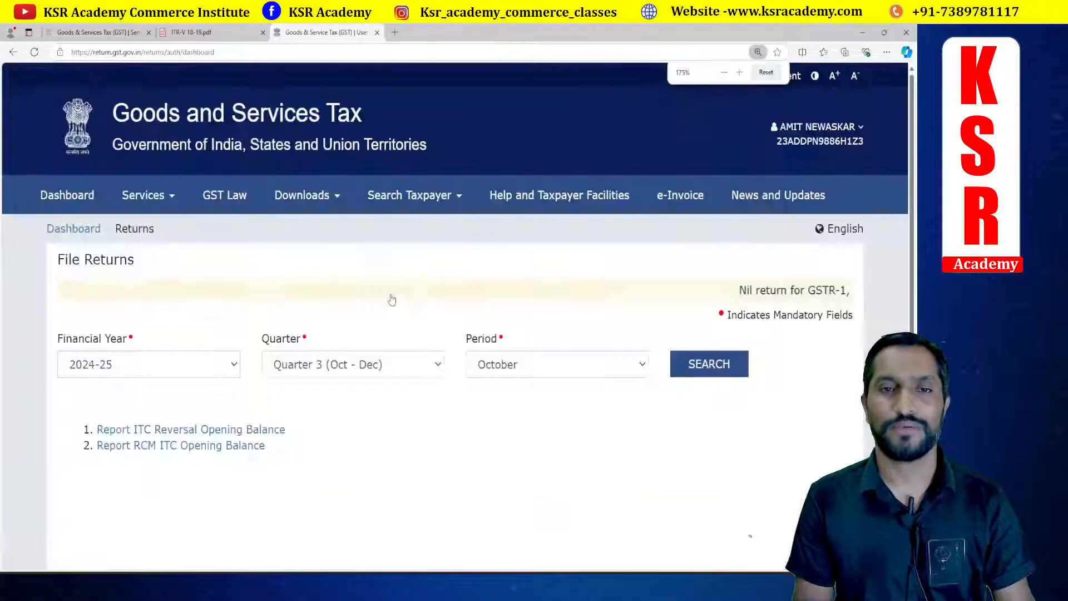
scroll(391, 299, down, 1)
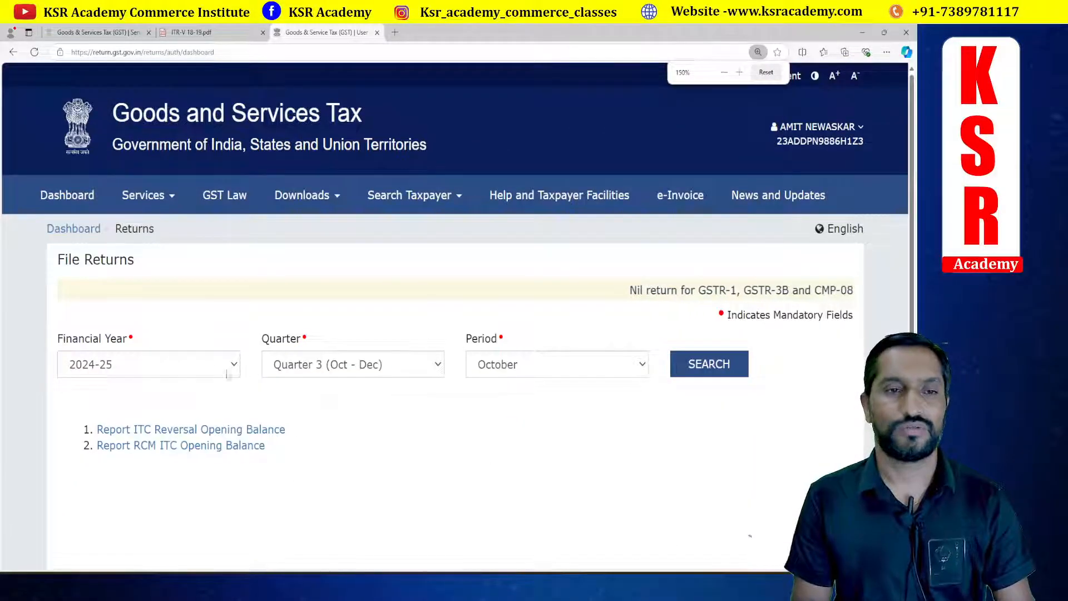
click(356, 365)
click(346, 406)
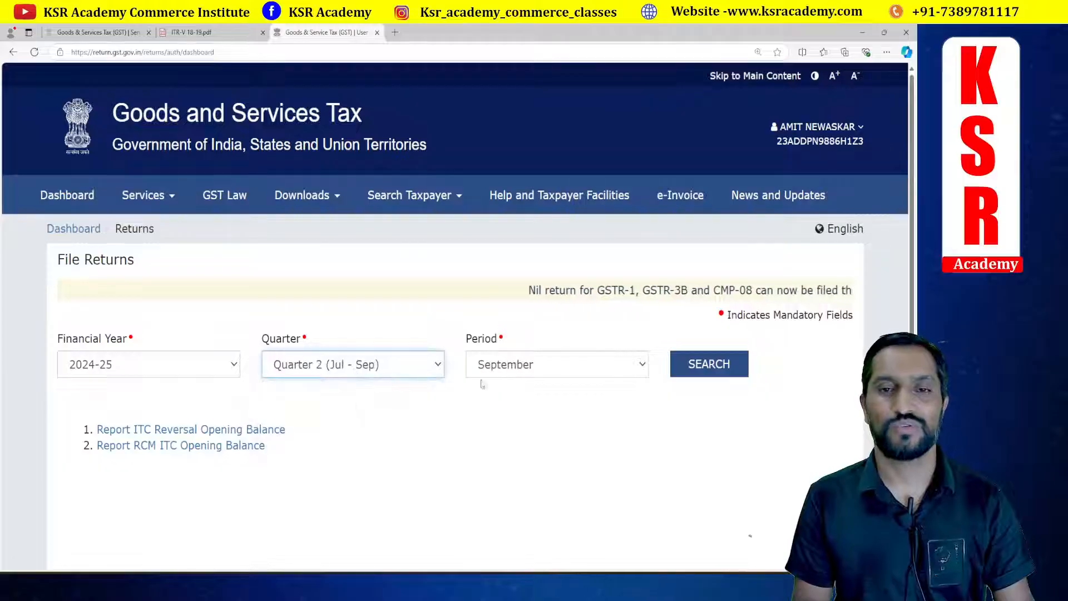
click(562, 367)
click(513, 386)
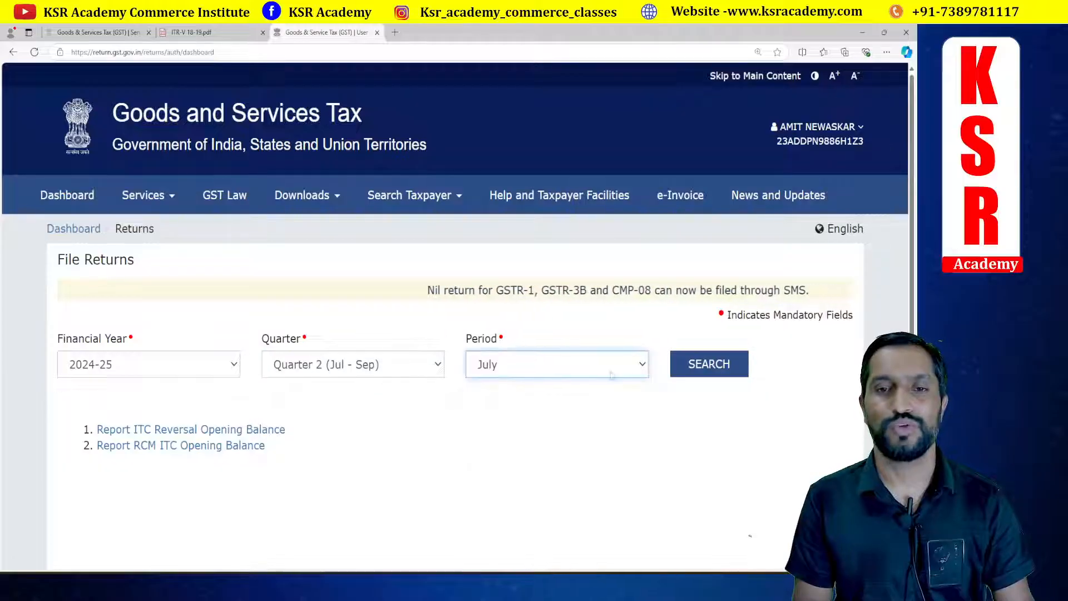
click(702, 365)
Step: Open the July details of outward supplies (IFF) and its 4A, 4B, 6B, 6C - B2B, SEZ, DE Invoices section
scroll(427, 344, down, 5)
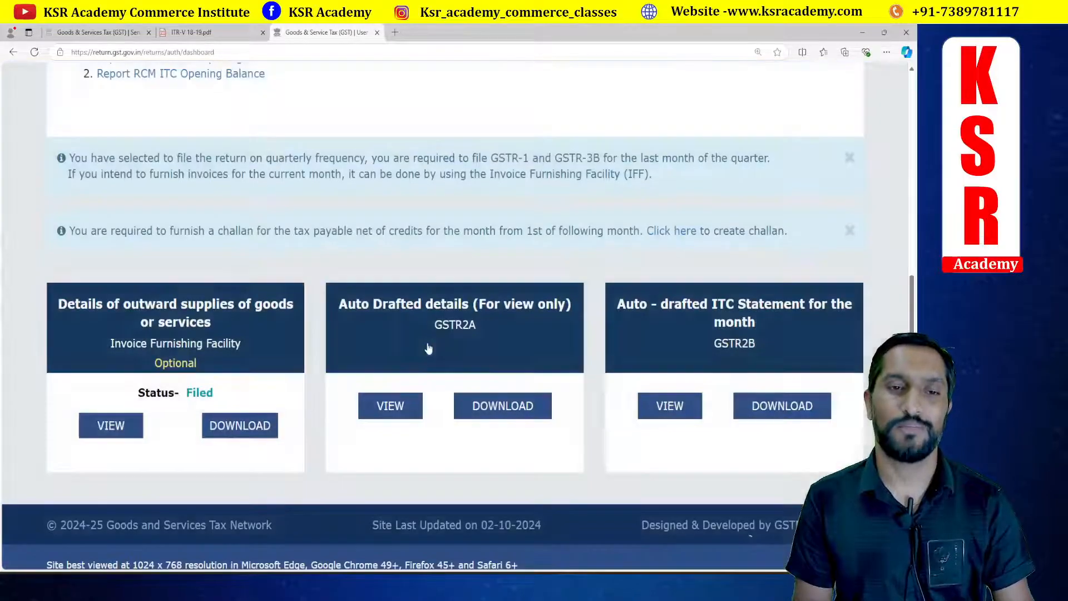
click(195, 321)
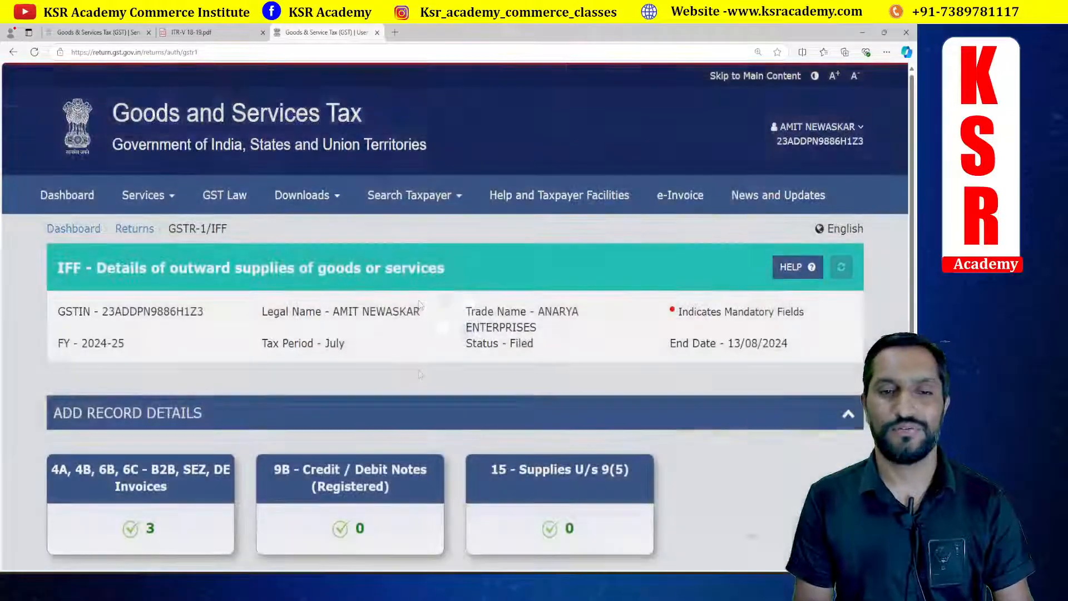
scroll(418, 303, down, 4)
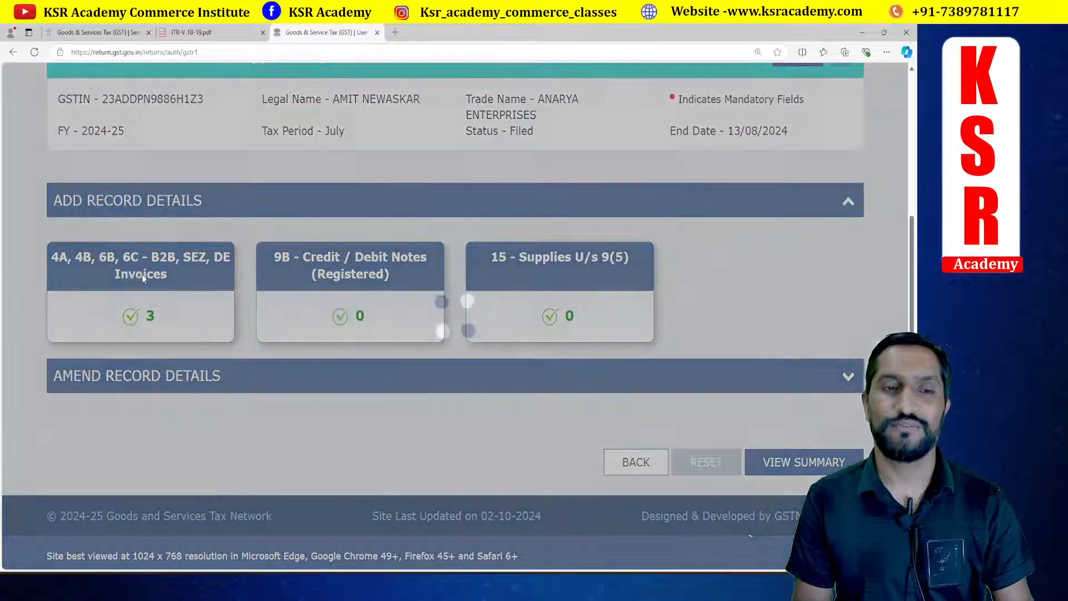
click(142, 275)
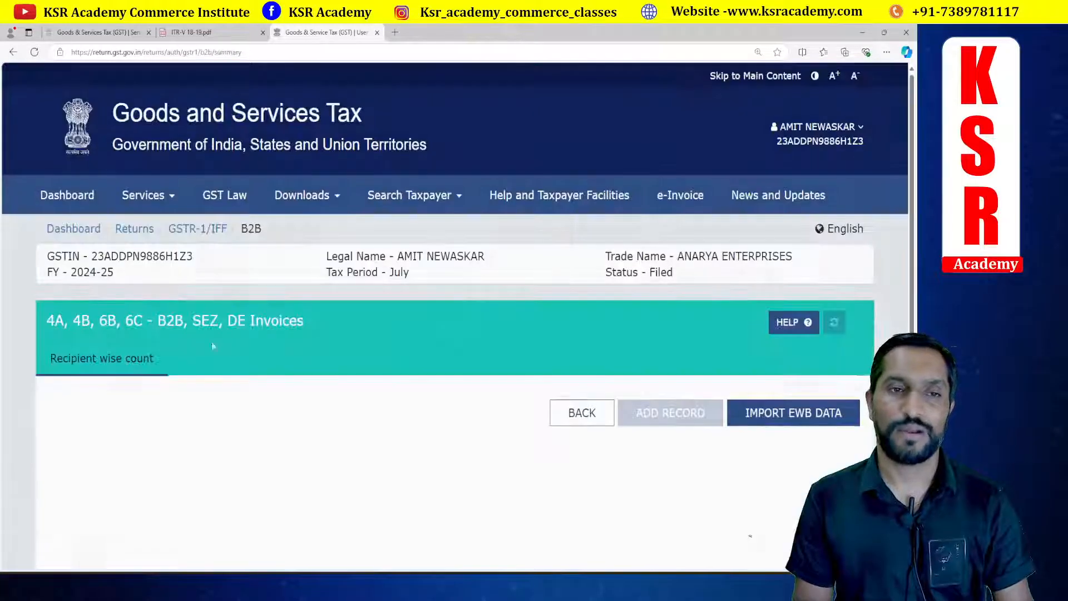
Step: Switch to Tally and change the GSTR-1 report period to 1-7-2024 to 31-7-2024
scroll(536, 356, down, 4)
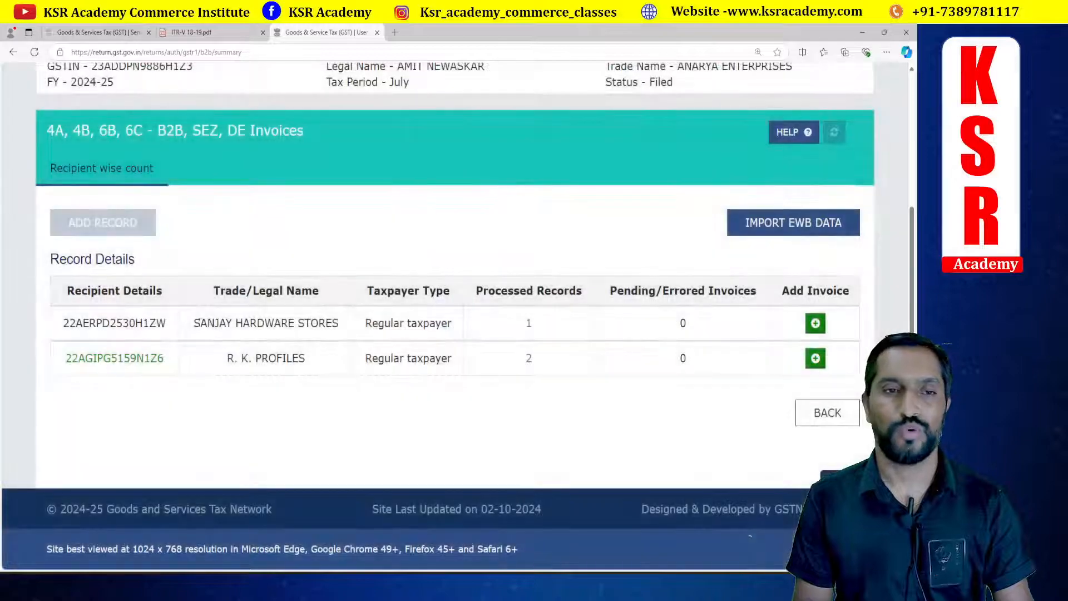
key(alt+Tab)
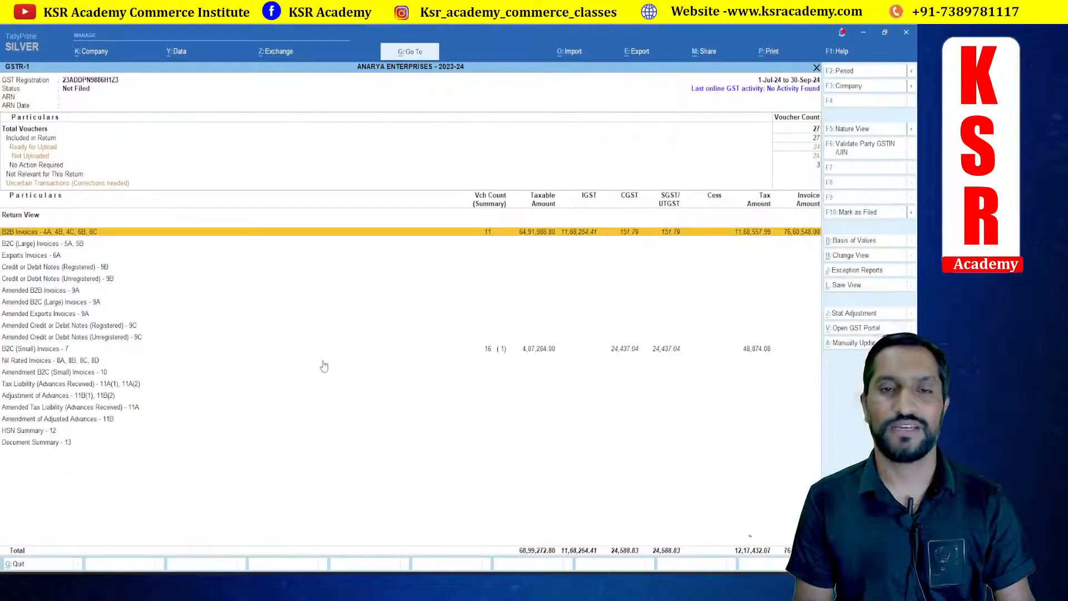
key(F2)
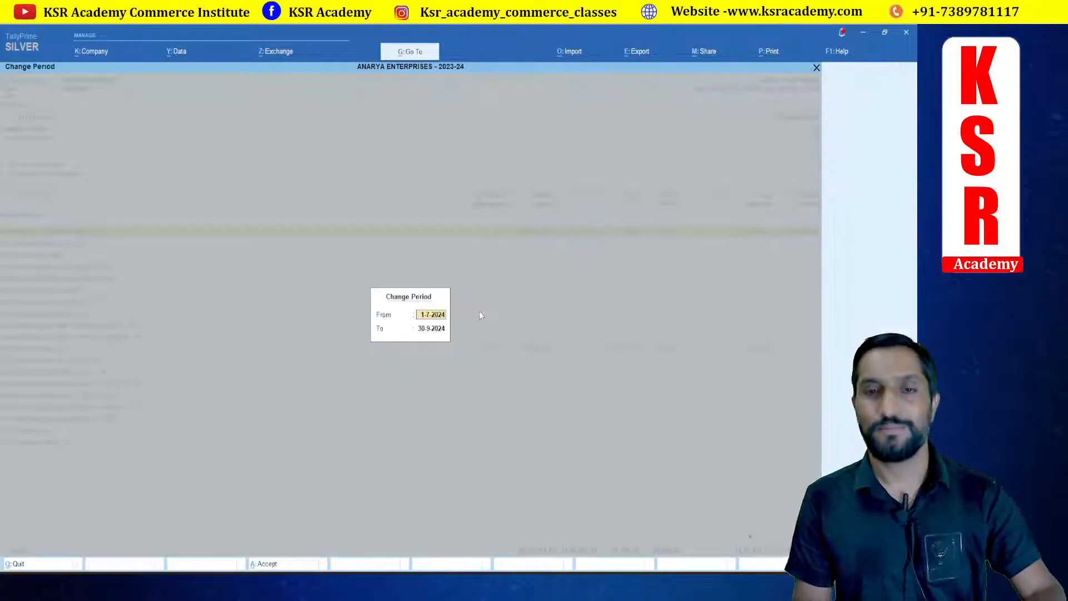
key(Return)
text(31.7.)
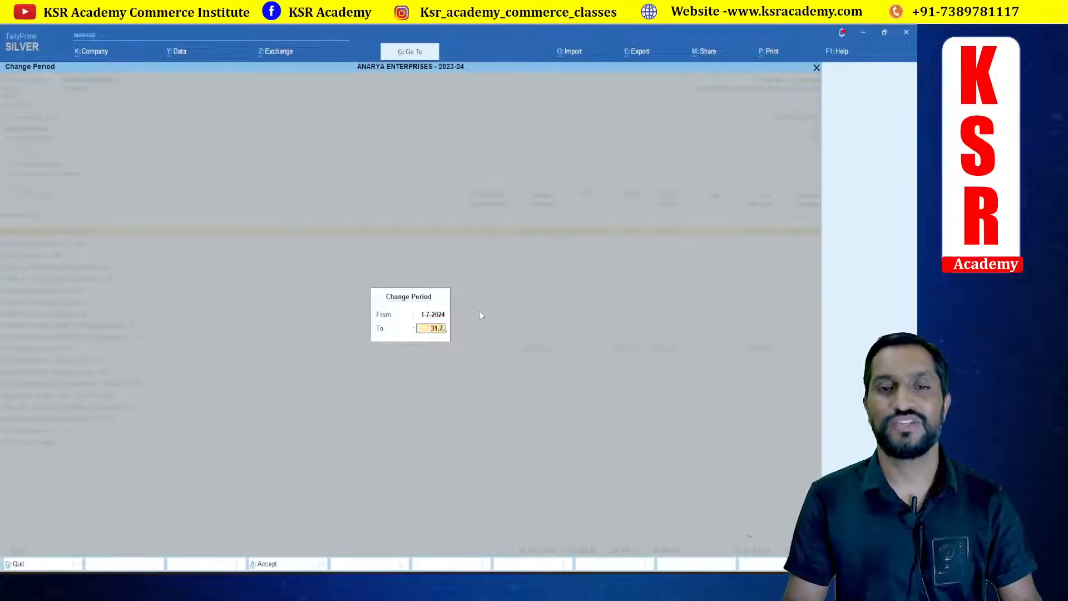
text(24)
key(Return)
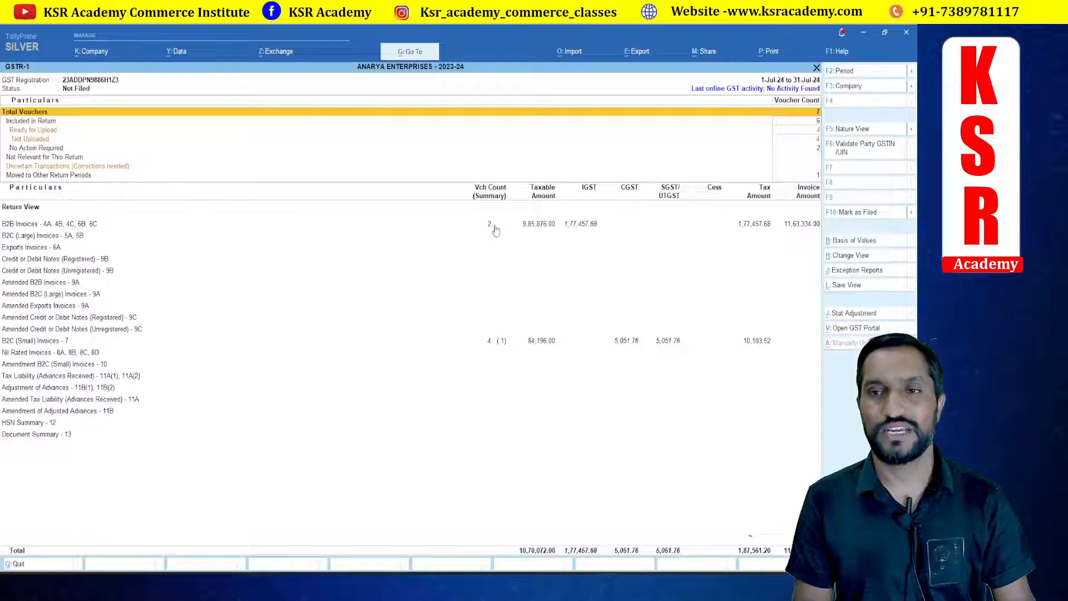
Step: Open the vouchers moved to other return periods and view the Sanjay Hardware Stores sales voucher
click(63, 177)
click(63, 176)
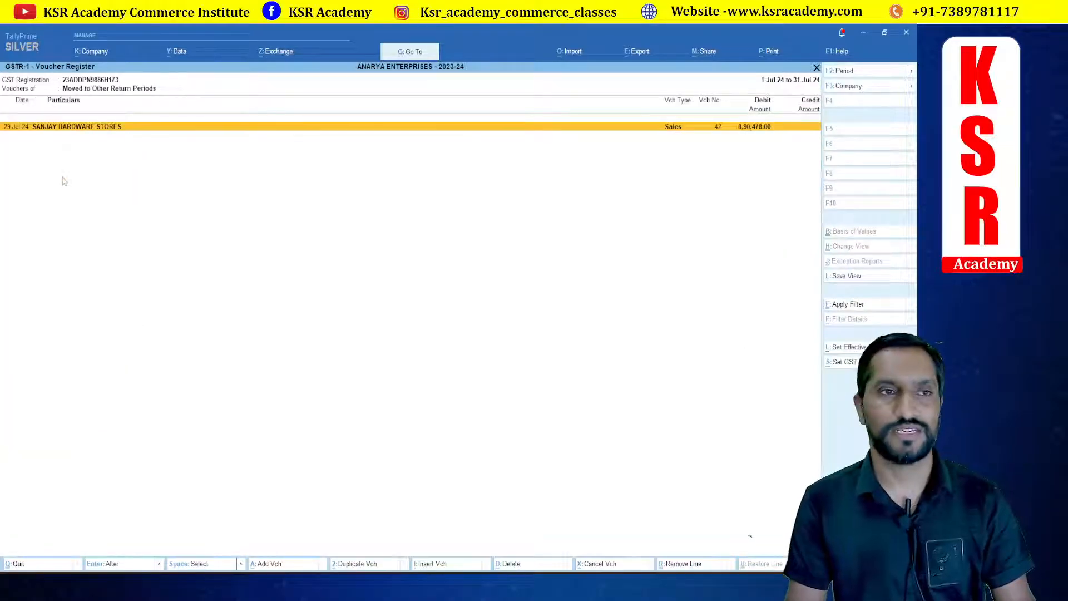
key(Return)
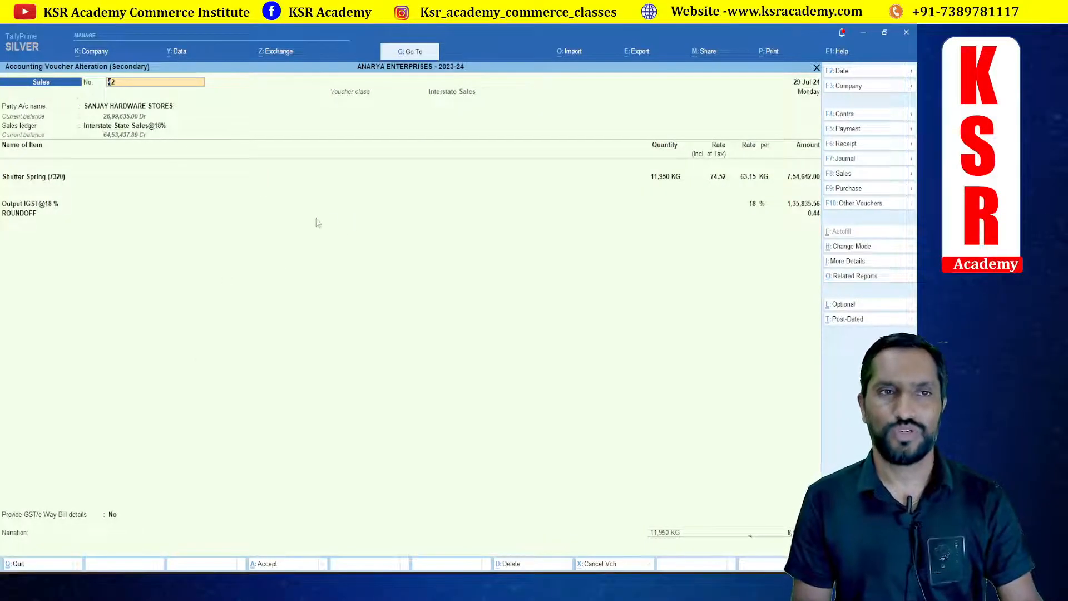
Step: On the portal, open Sanjay Hardware Stores' processed B2B records and select invoice 42
key(alt+Tab)
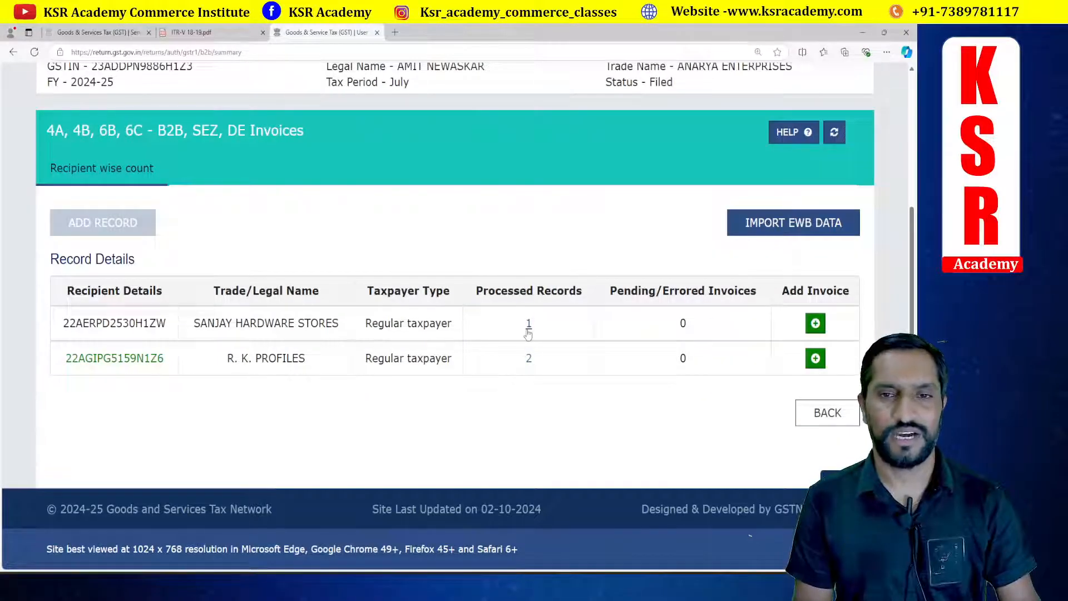
click(529, 328)
scroll(484, 418, down, 4)
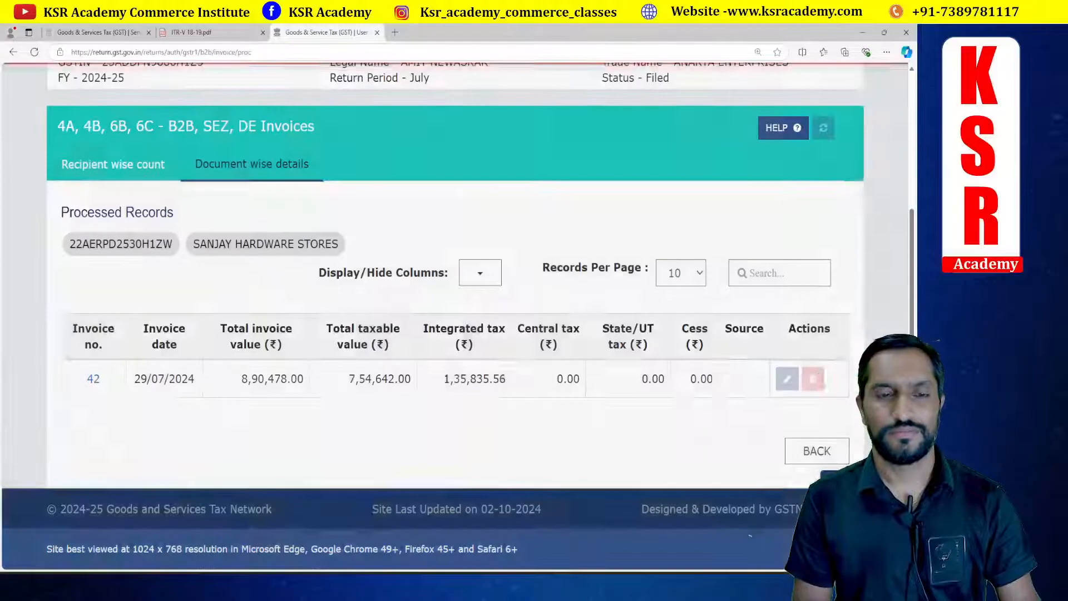
click(94, 379)
Step: Return to Tally, close the voucher and register, and open the July B2B Invoices details
key(alt+Tab)
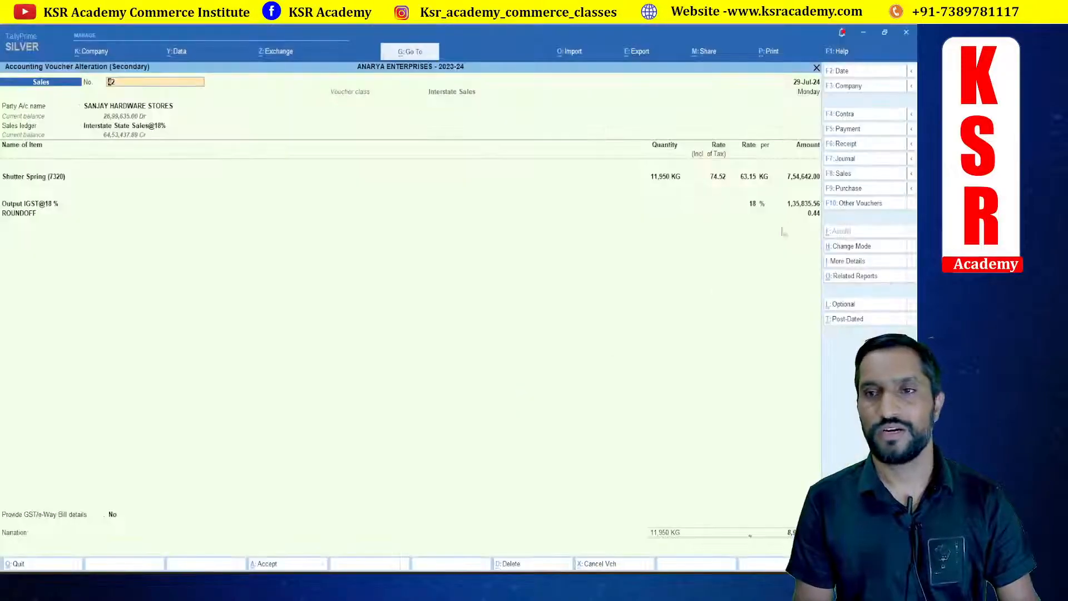
key(Escape)
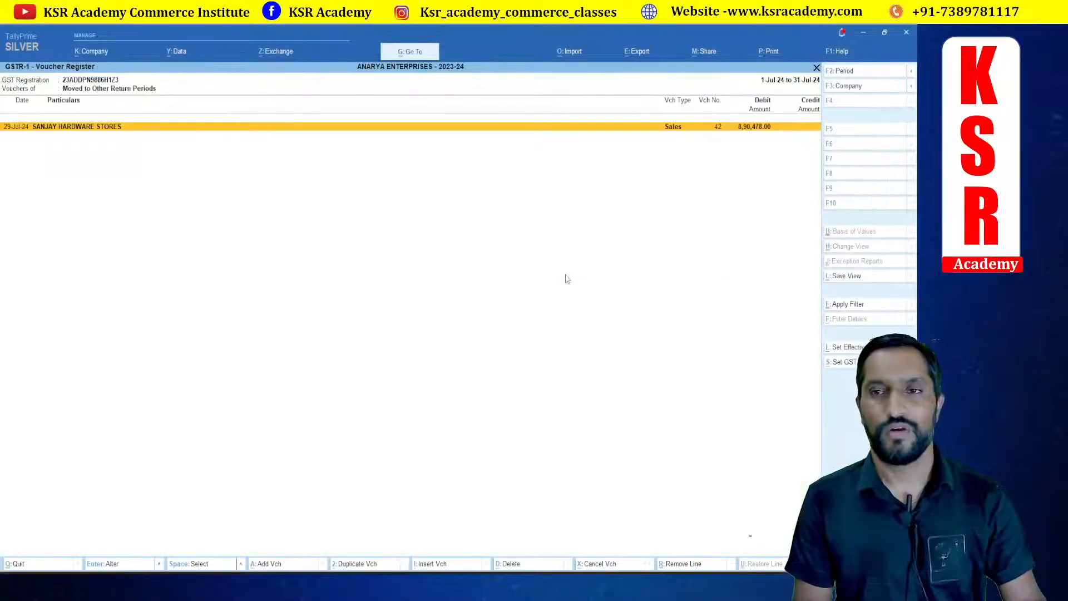
key(Escape)
key(Down)
key(Down)
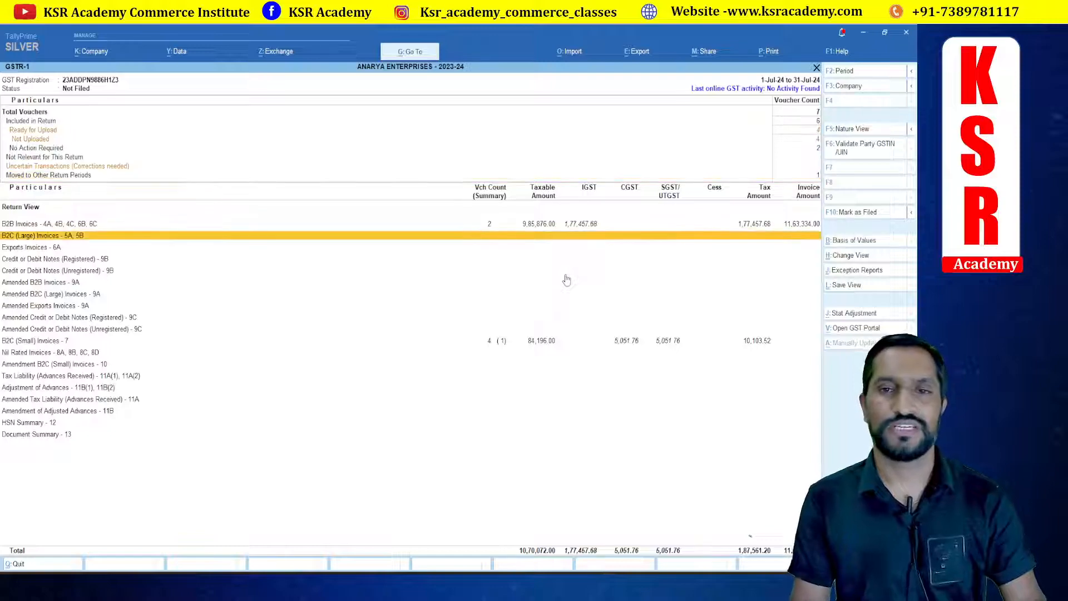
key(Up)
key(Return)
Step: On the portal, go back to the recipient list and open R. K. Profiles' processed invoice records
key(alt+Tab)
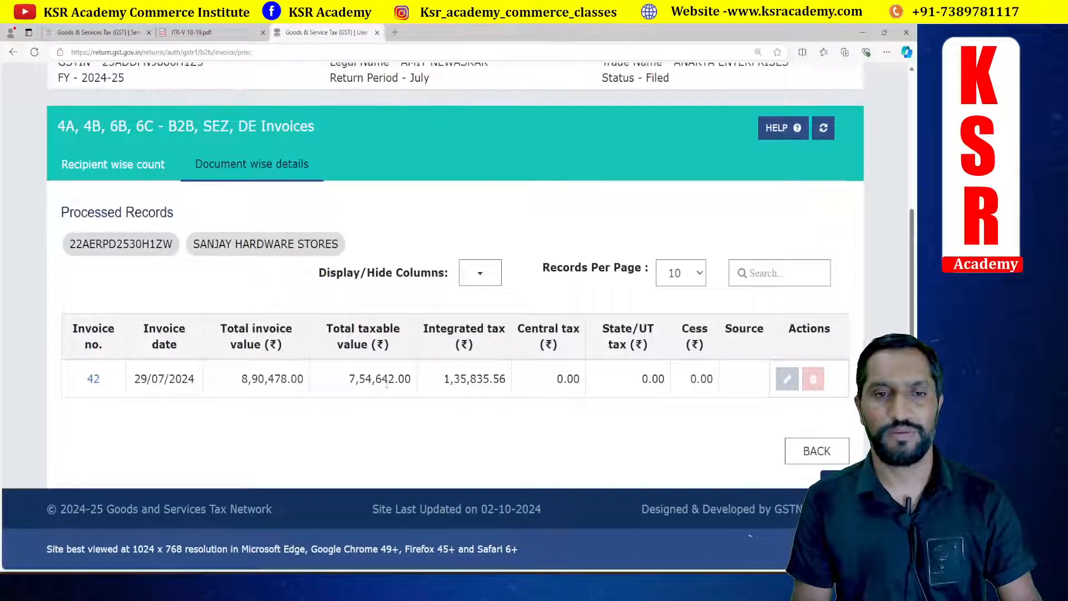
click(817, 450)
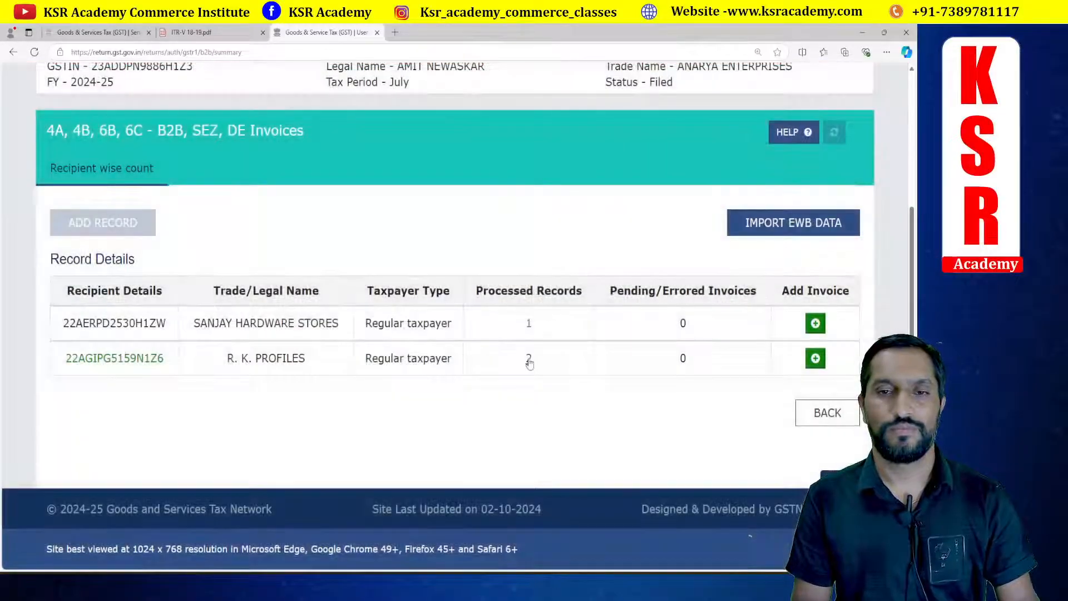
click(528, 359)
scroll(496, 359, down, 4)
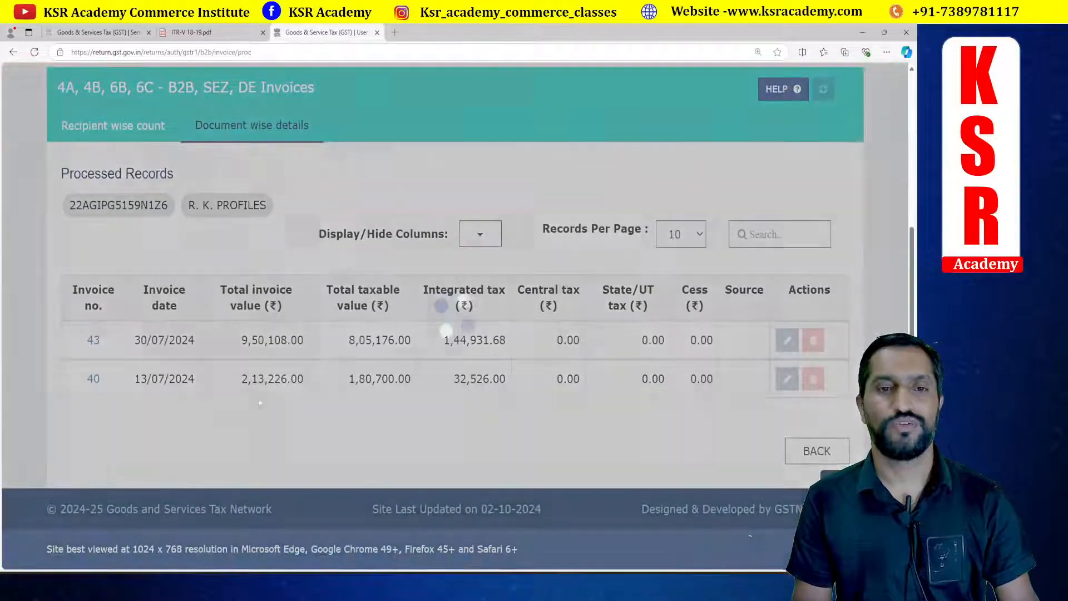
Step: Compare R. K. Profiles' B2B summary in Tally with the portal records, then return to the GSTR-1 report
key(alt+Tab)
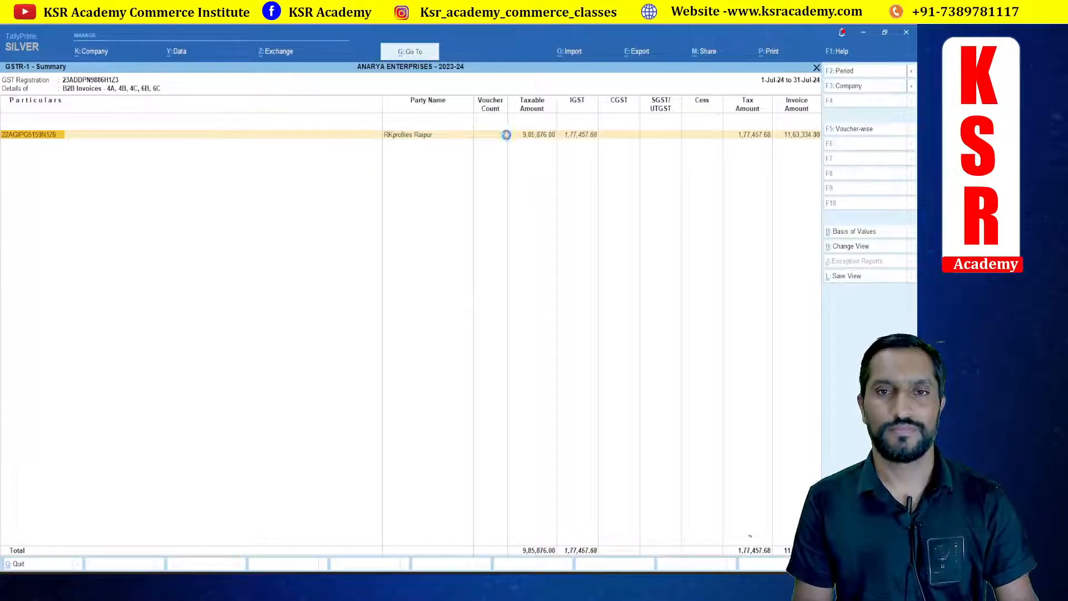
key(alt+Tab)
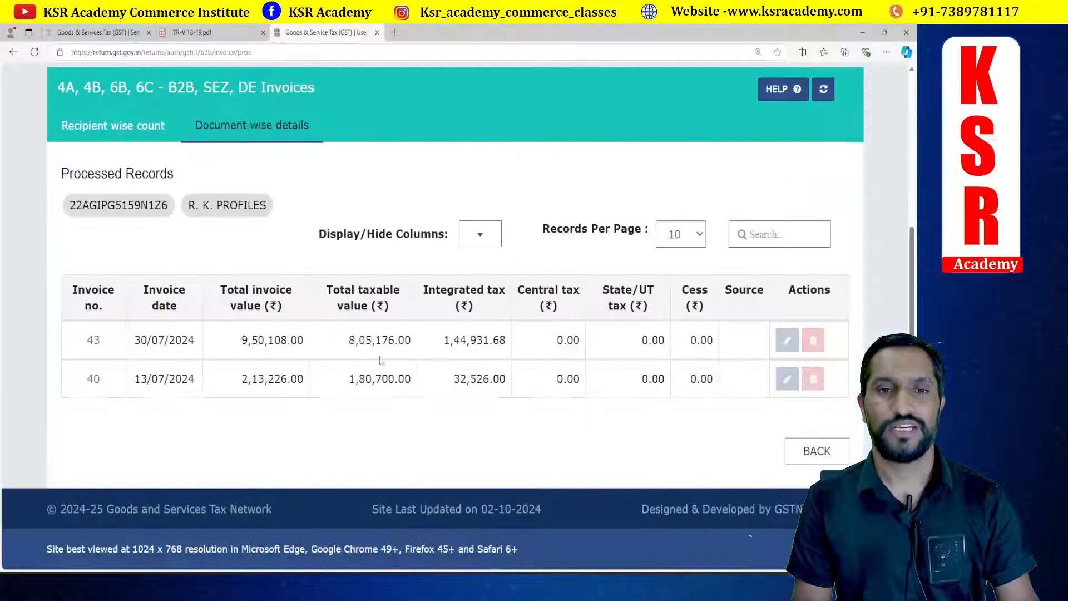
key(alt+Tab)
key(Escape)
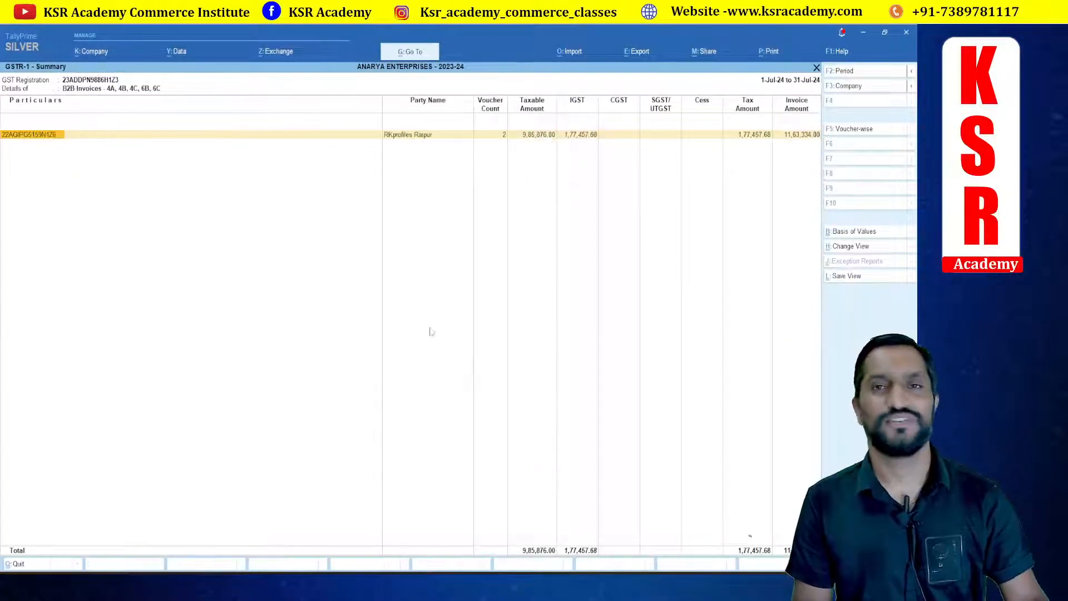
key(Escape)
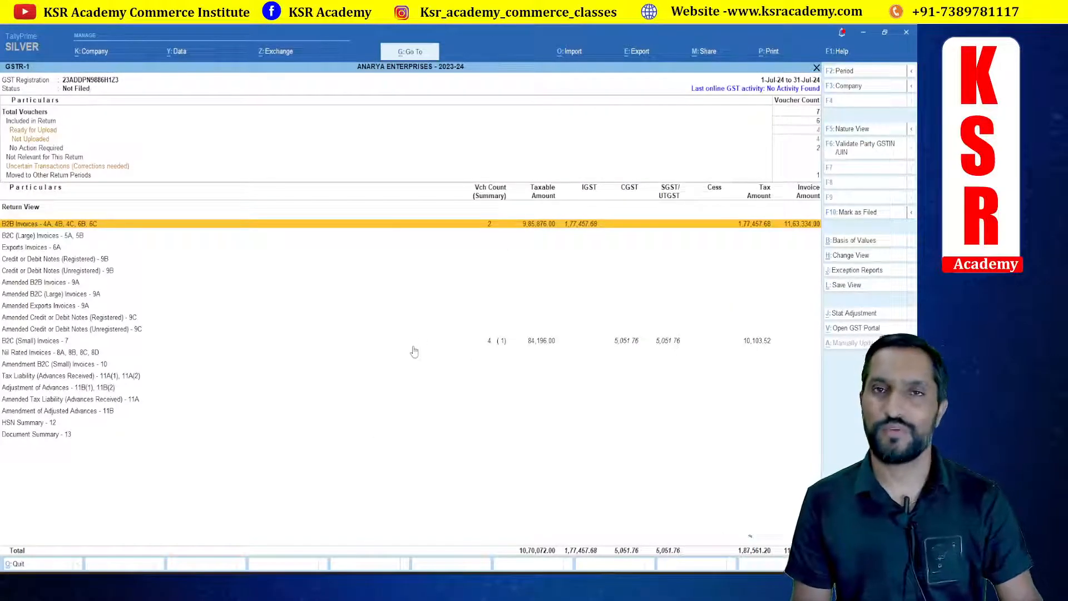
Step: Change the GSTR-1 report period to 1-8-2024 to 31-8-2024 and select the B2B Invoices line
key(F2)
text(1.)
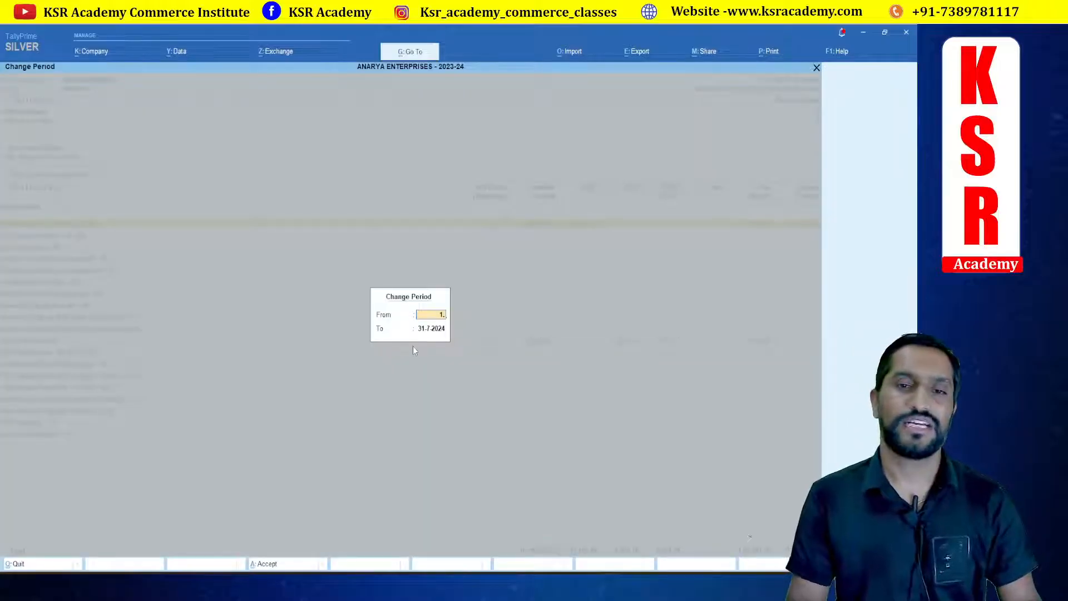
text(8.24)
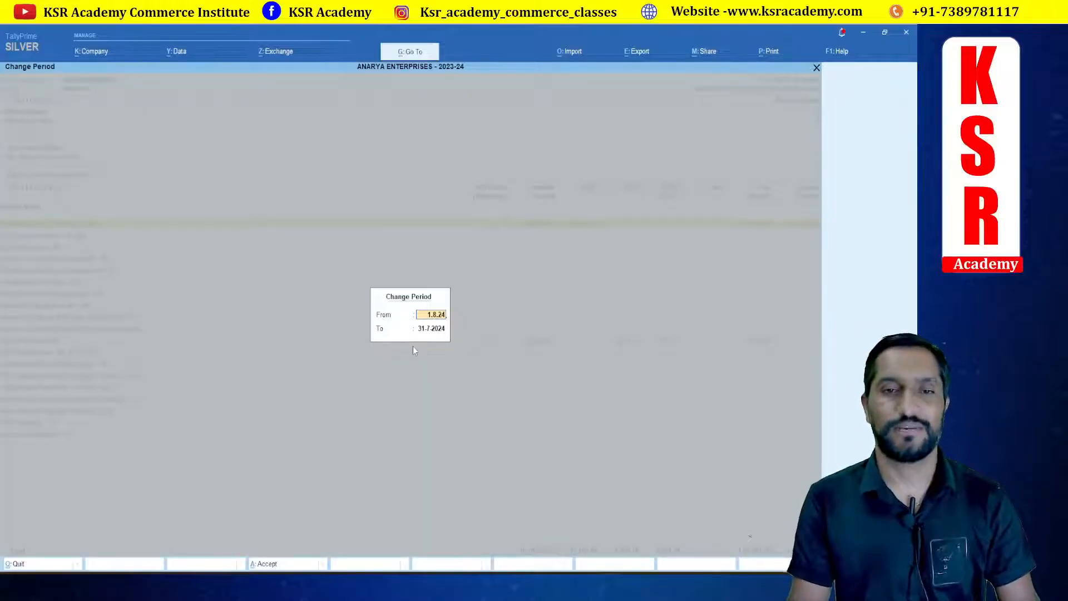
key(Return)
text(31.8.24)
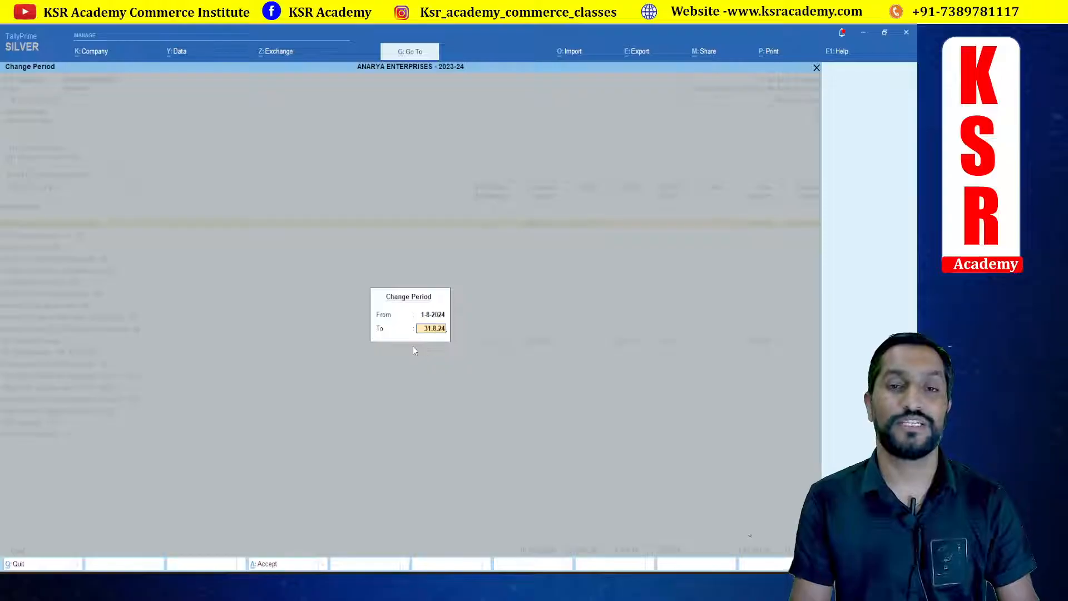
key(Return)
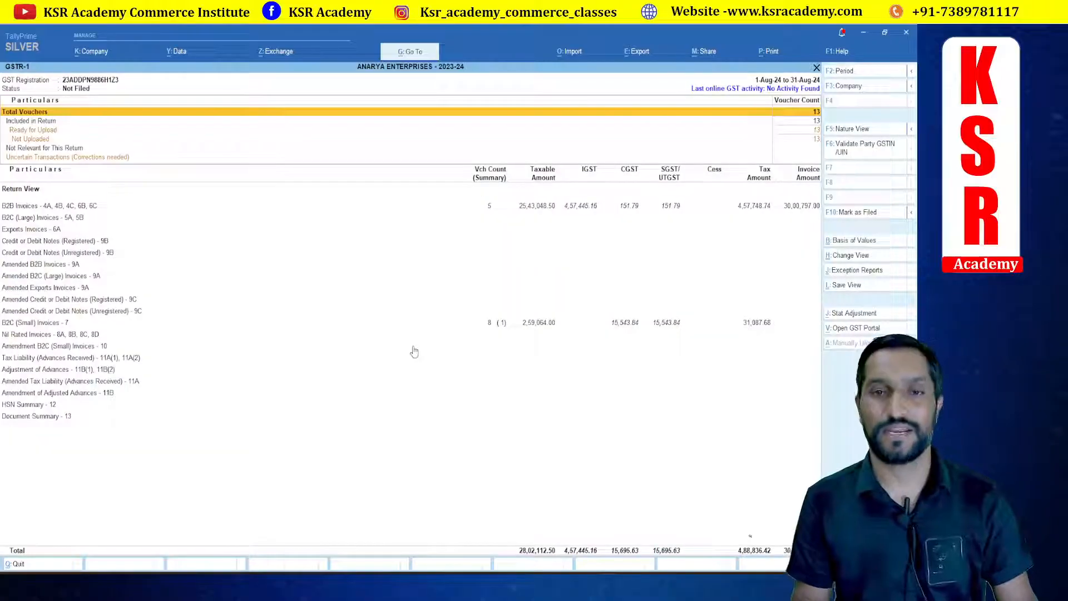
click(523, 211)
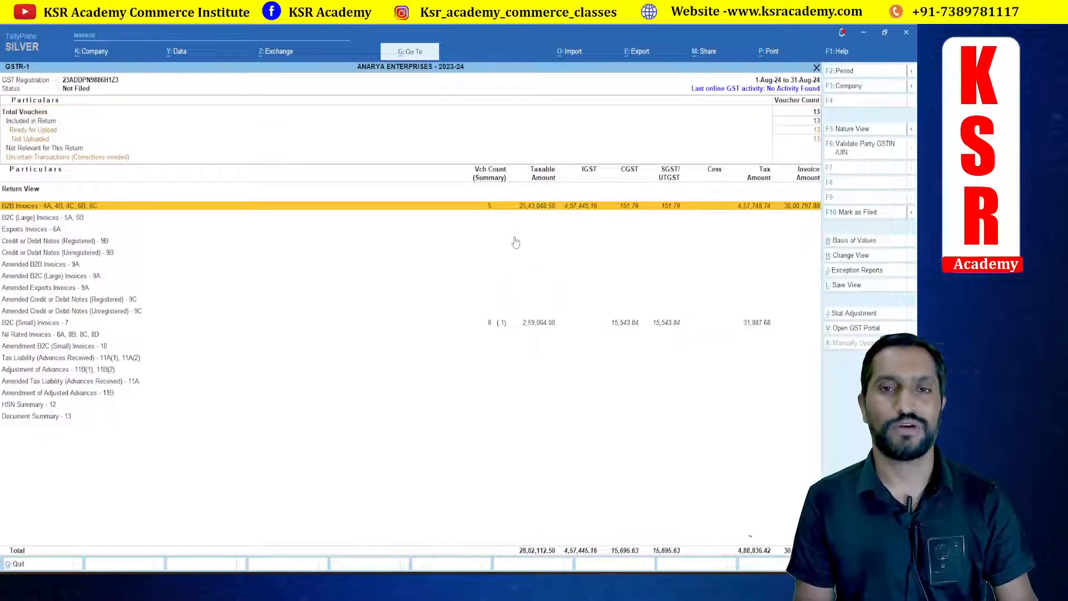
Step: On the GST portal, go back to File Returns and open the IFF details for 2024-25, Quarter 2 (Jul - Sep), August
key(alt+Tab)
click(811, 461)
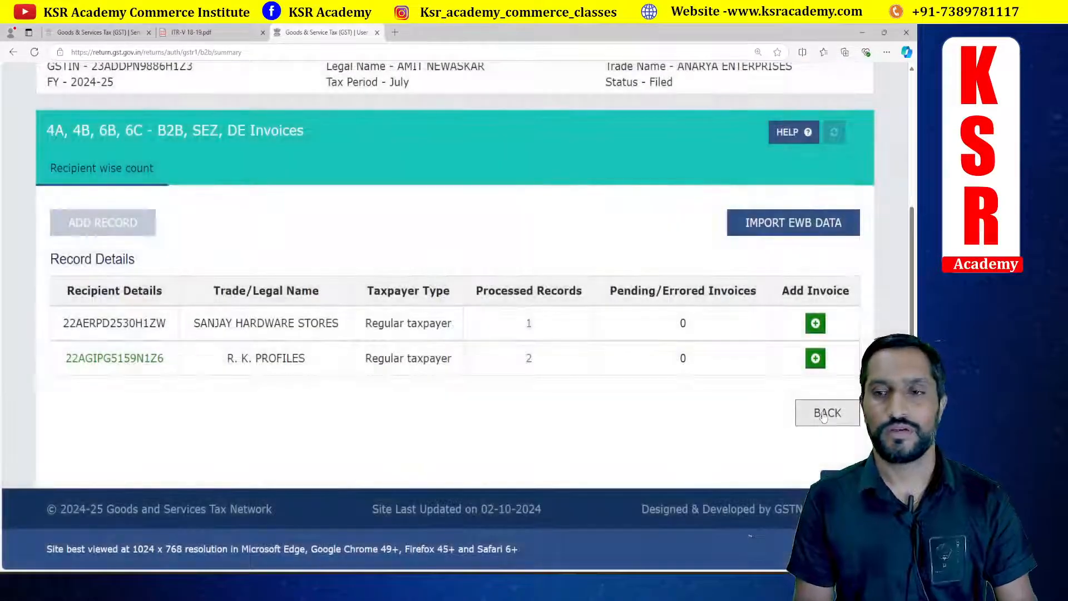
click(823, 413)
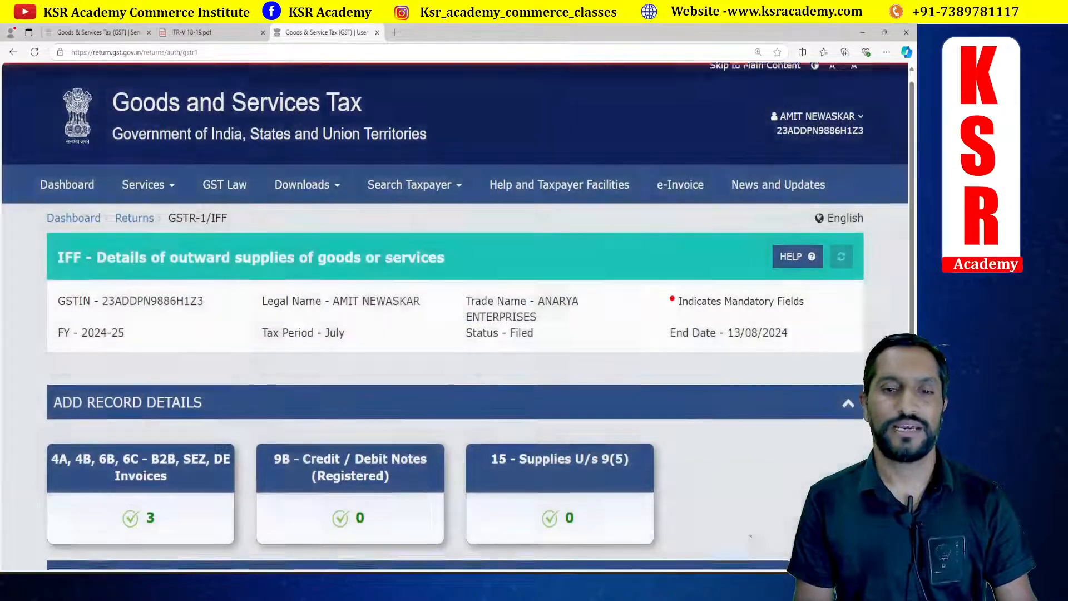
scroll(550, 488, down, 4)
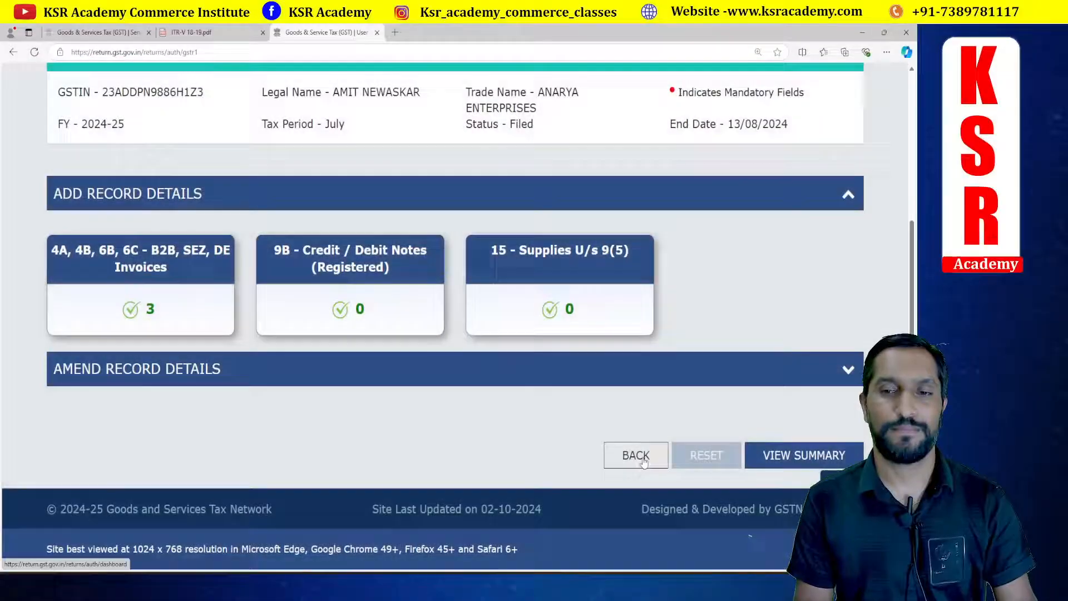
click(643, 461)
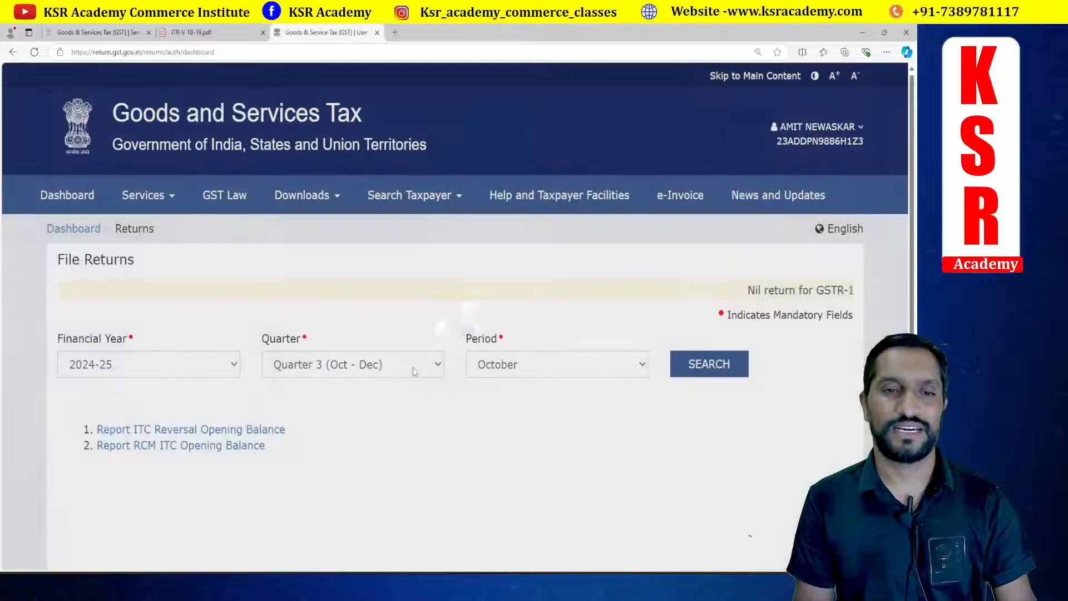
click(414, 369)
click(351, 409)
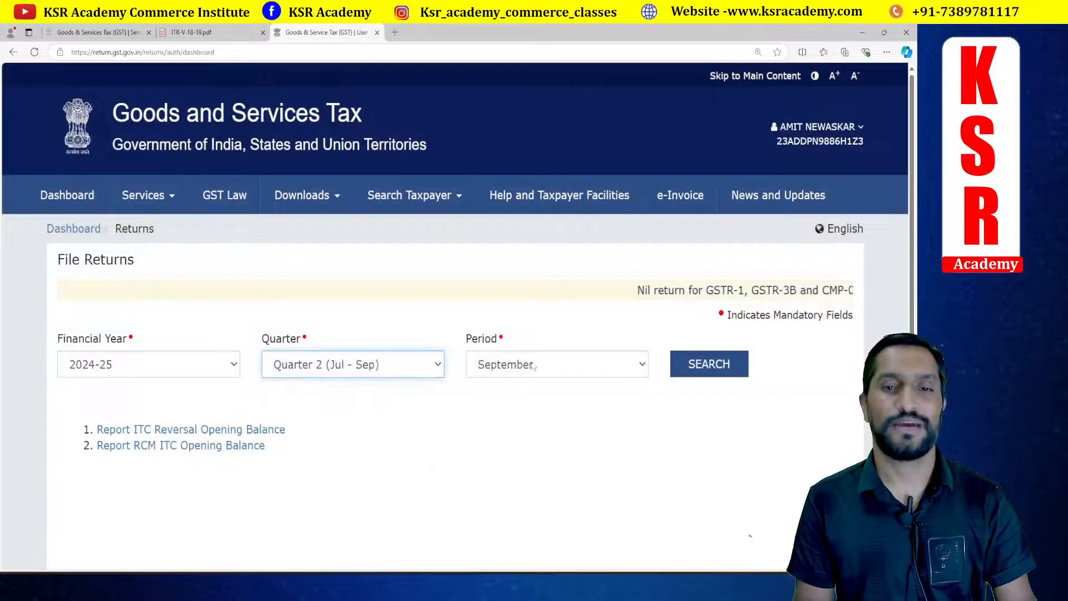
click(533, 366)
click(488, 407)
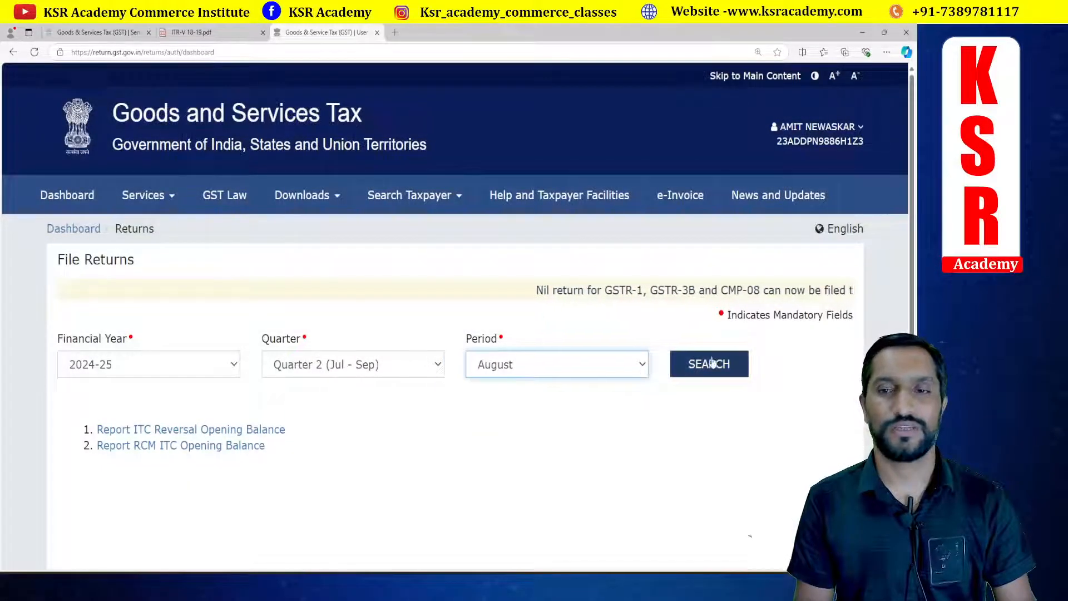
scroll(400, 251, down, 6)
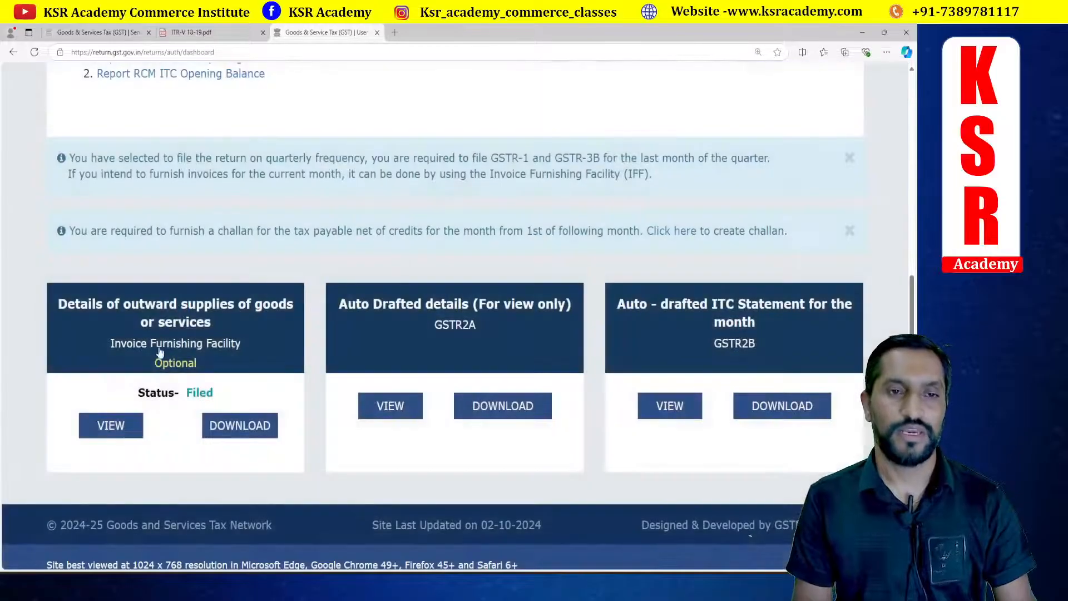
click(95, 433)
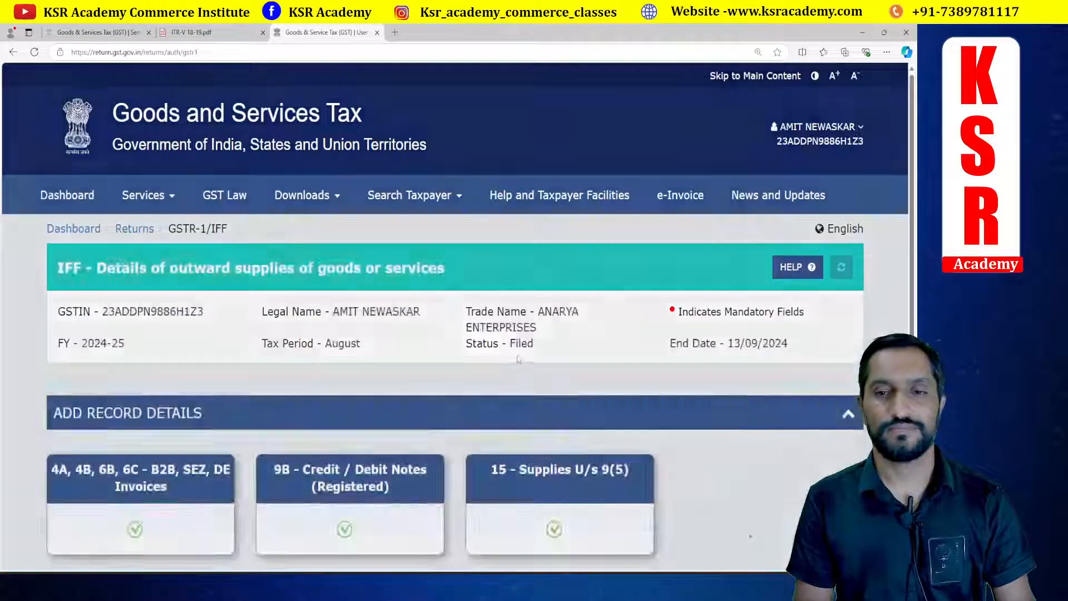
Step: View the August IFF consolidated summary and compare its B2B totals with the B2B Invoices line of Tally's GSTR-1 report
scroll(516, 353, down, 3)
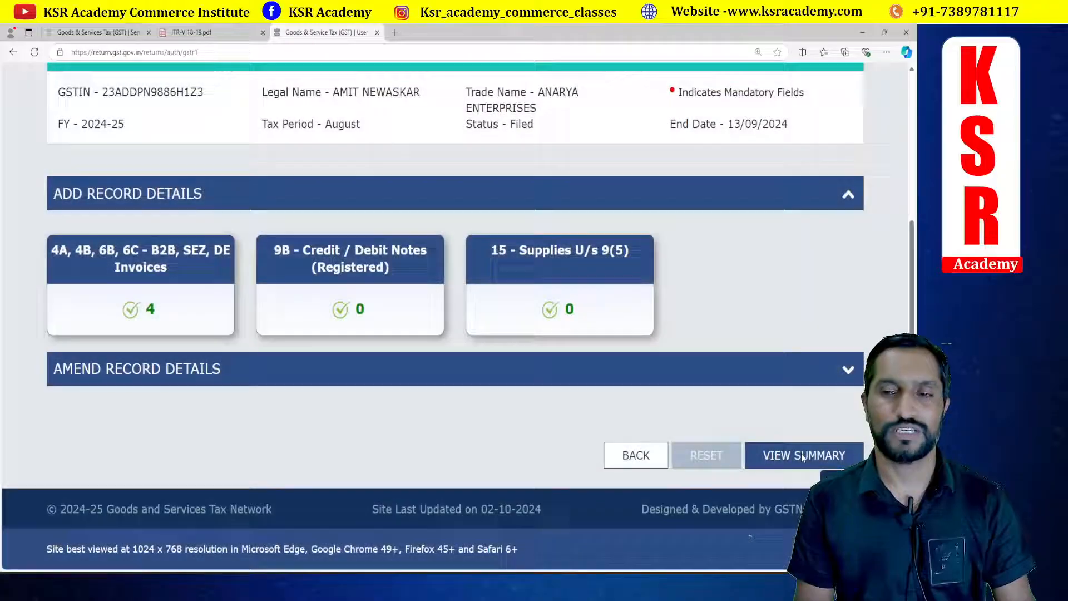
click(801, 456)
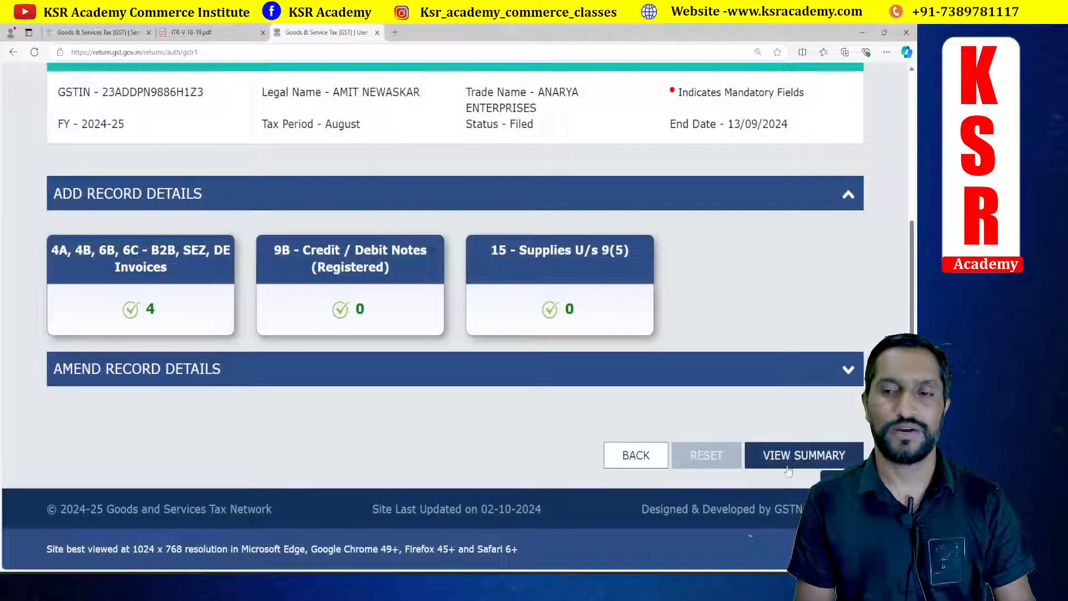
scroll(489, 359, down, 4)
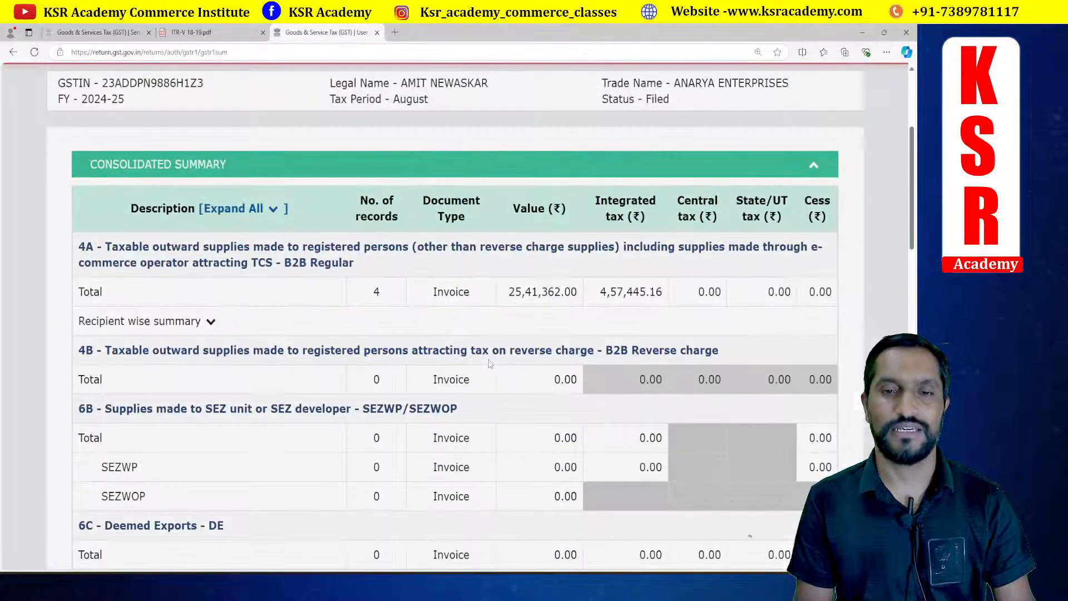
key(alt+Tab)
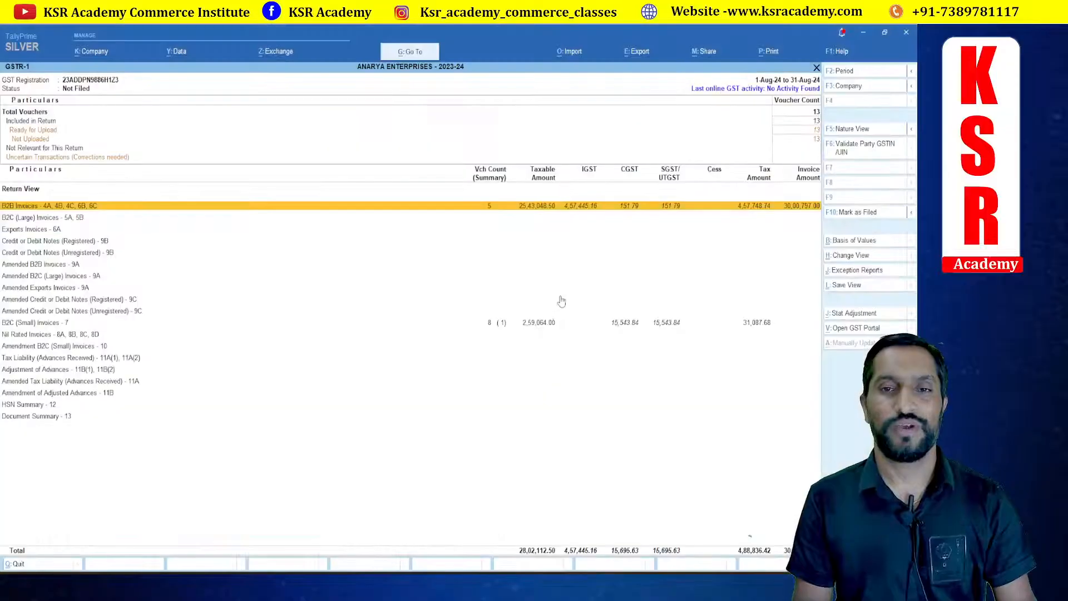
key(alt+Tab)
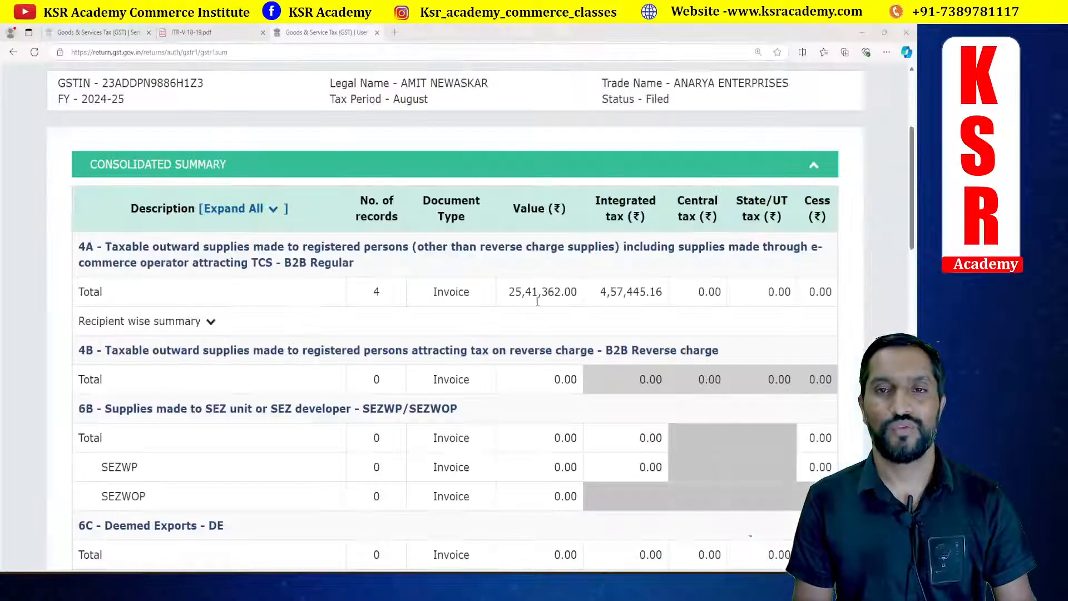
key(alt+Tab)
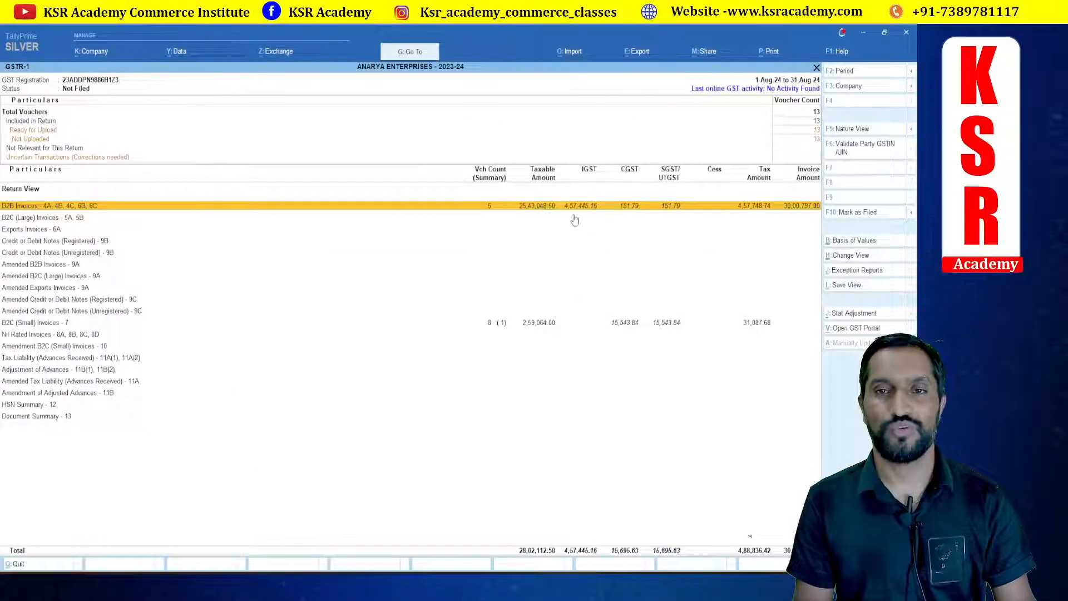
key(alt+Tab)
key(alt+Tab)
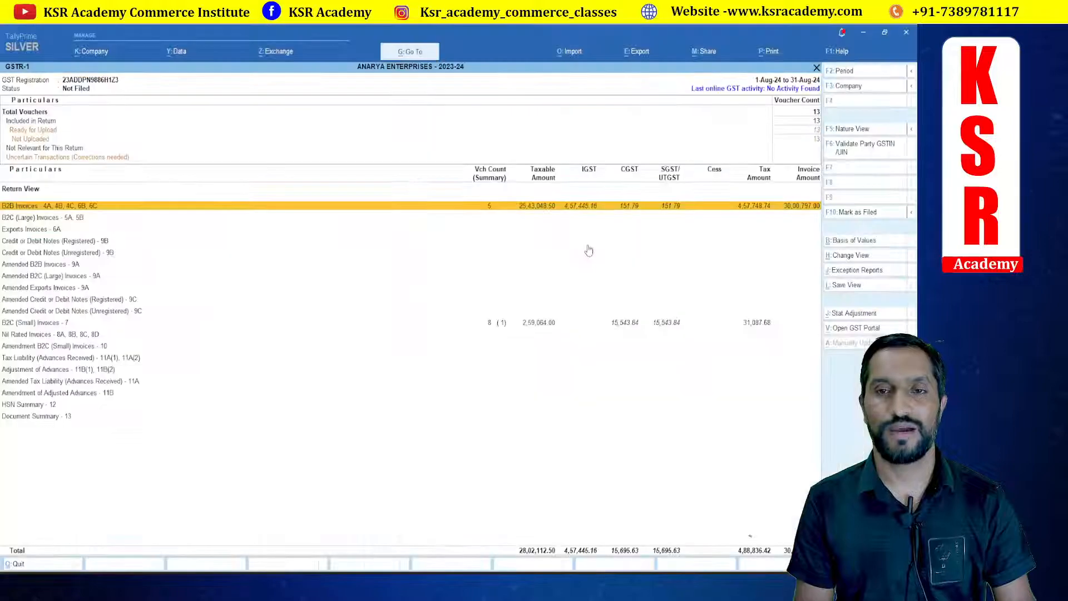
key(alt+Tab)
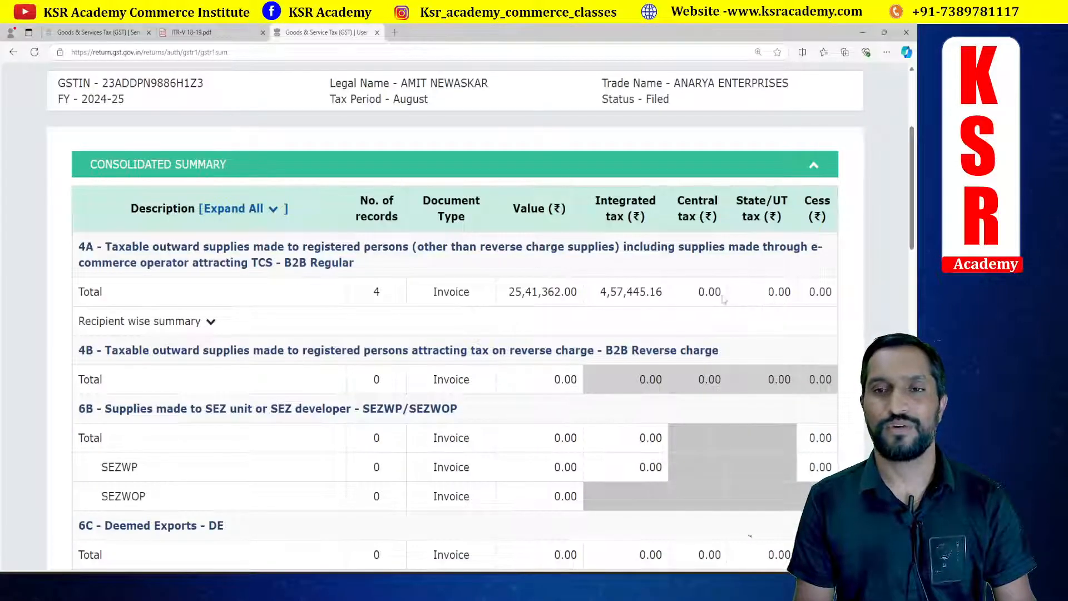
key(alt+Tab)
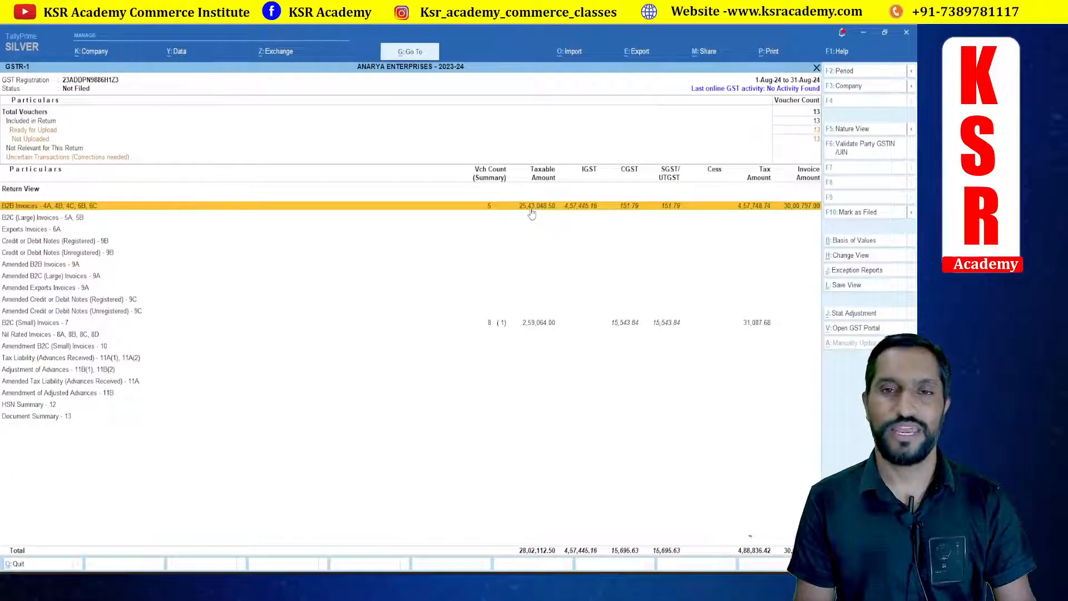
Step: Open Tally's August B2B party-wise summary and compare each party's amounts with the portal's B2B summary
key(Return)
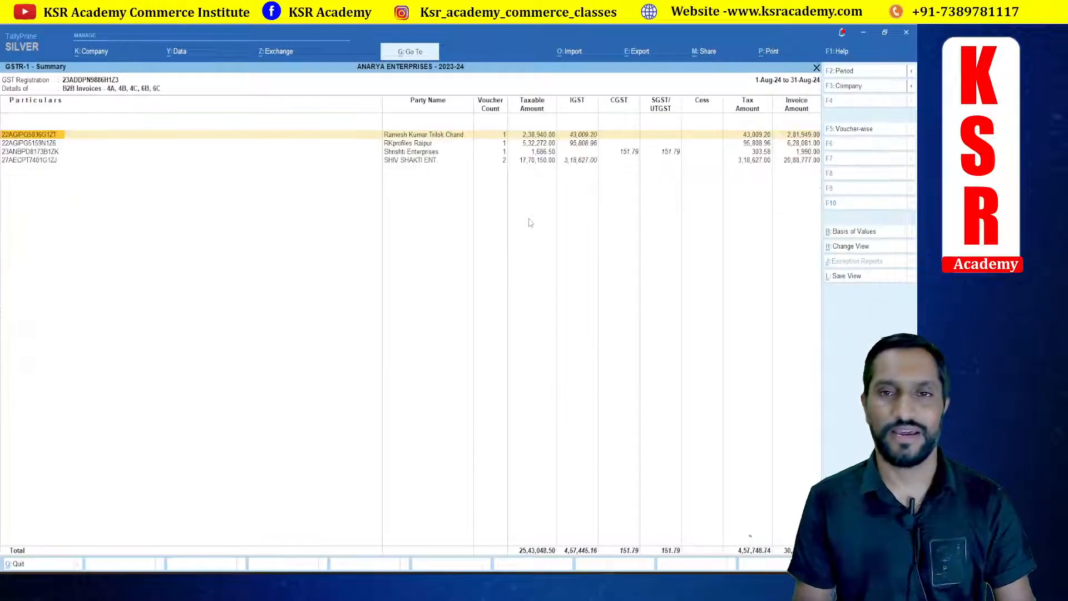
click(624, 152)
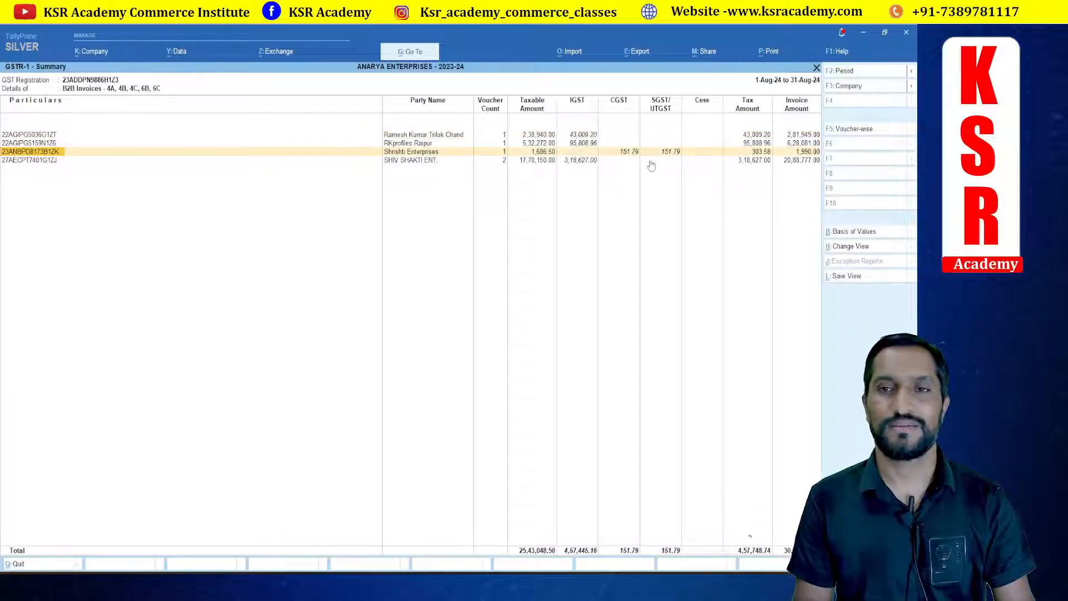
key(alt+Tab)
scroll(443, 321, down, 5)
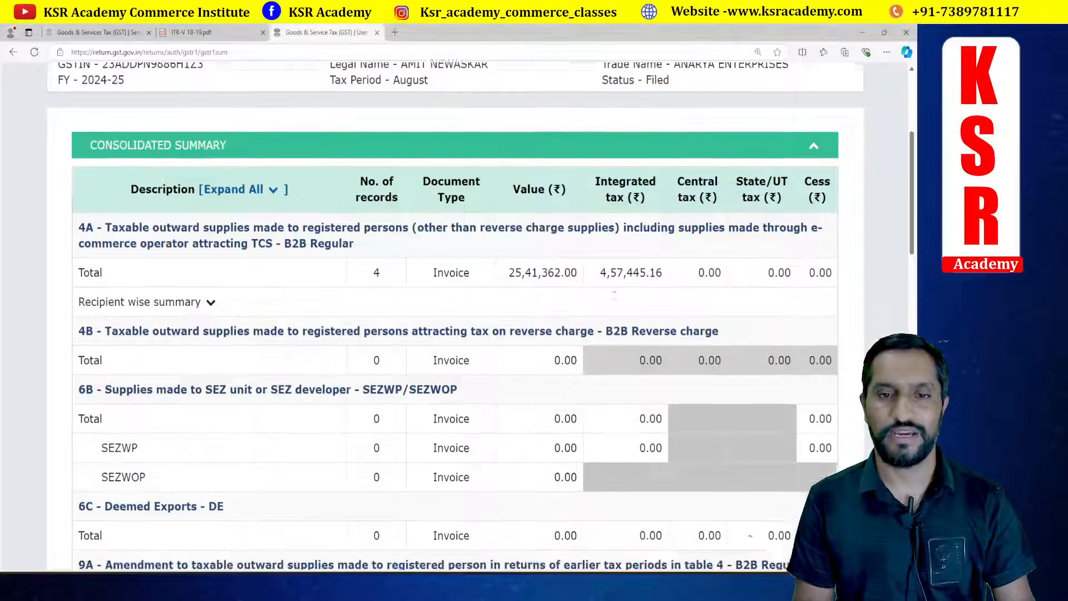
scroll(614, 295, up, 5)
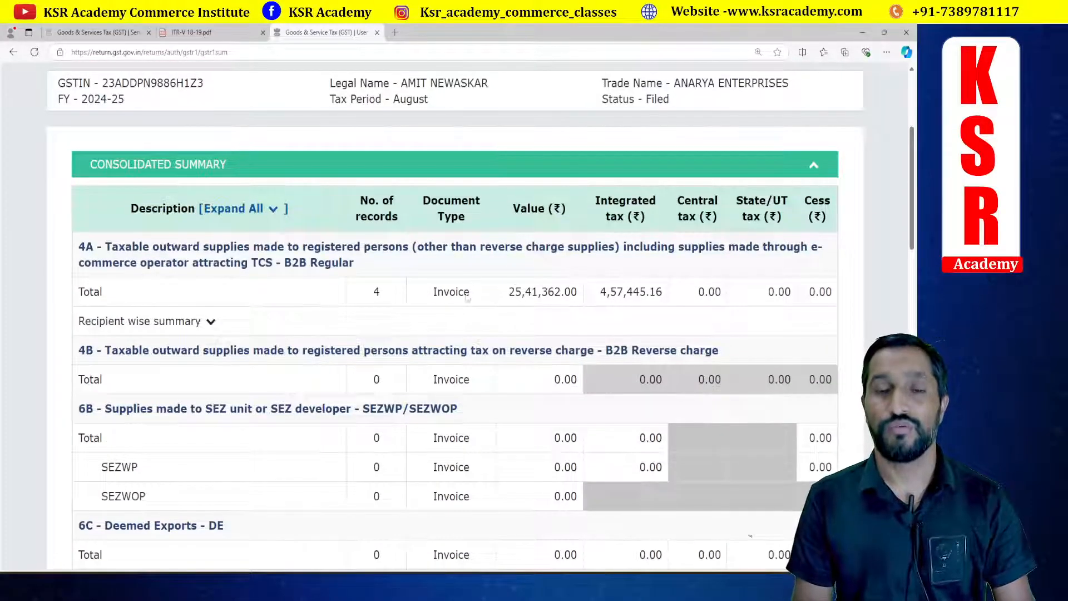
key(alt+Tab)
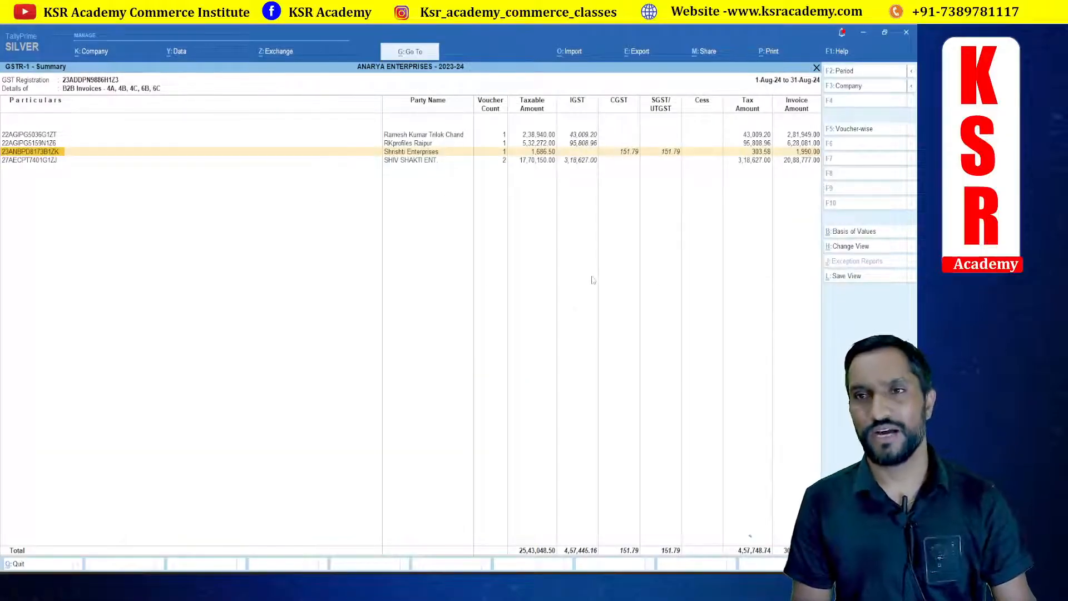
key(Escape)
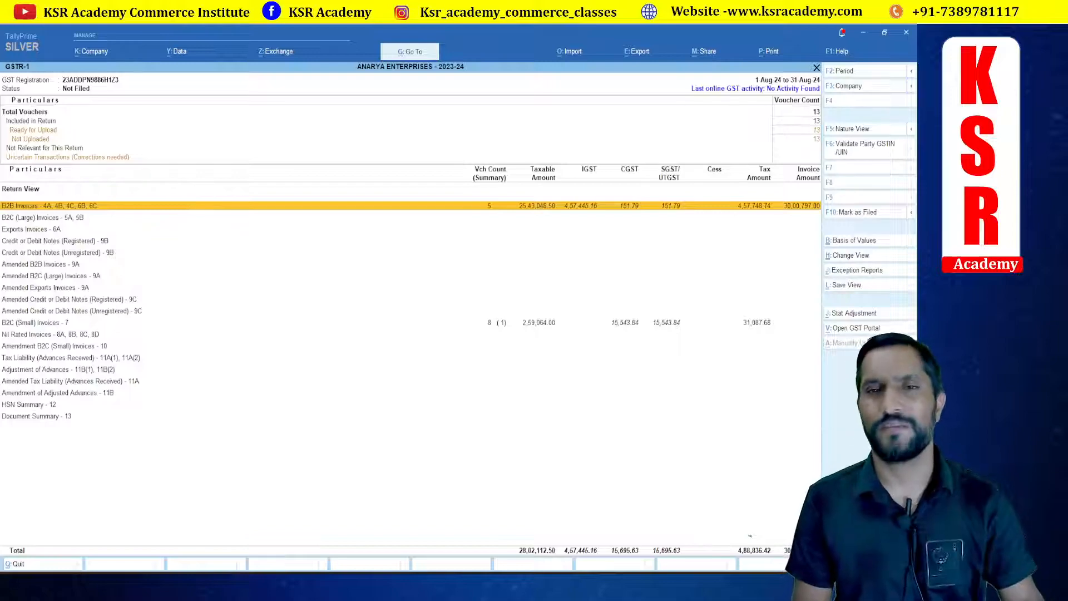
Step: Open the GSTR-1 export screen and review the August vouchers pending upload, closing the export dialog
click(640, 52)
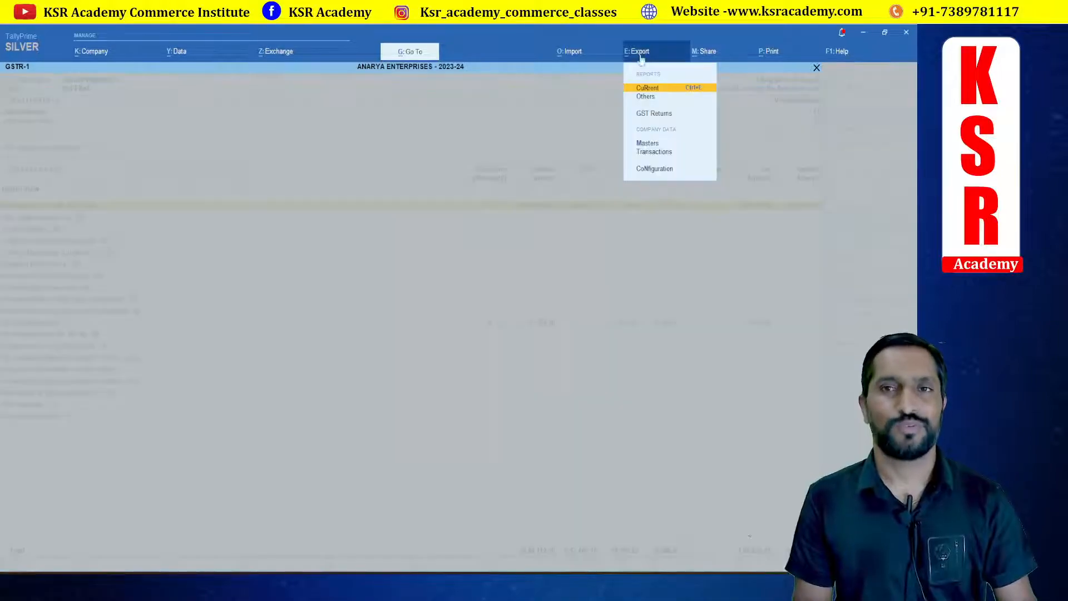
click(649, 116)
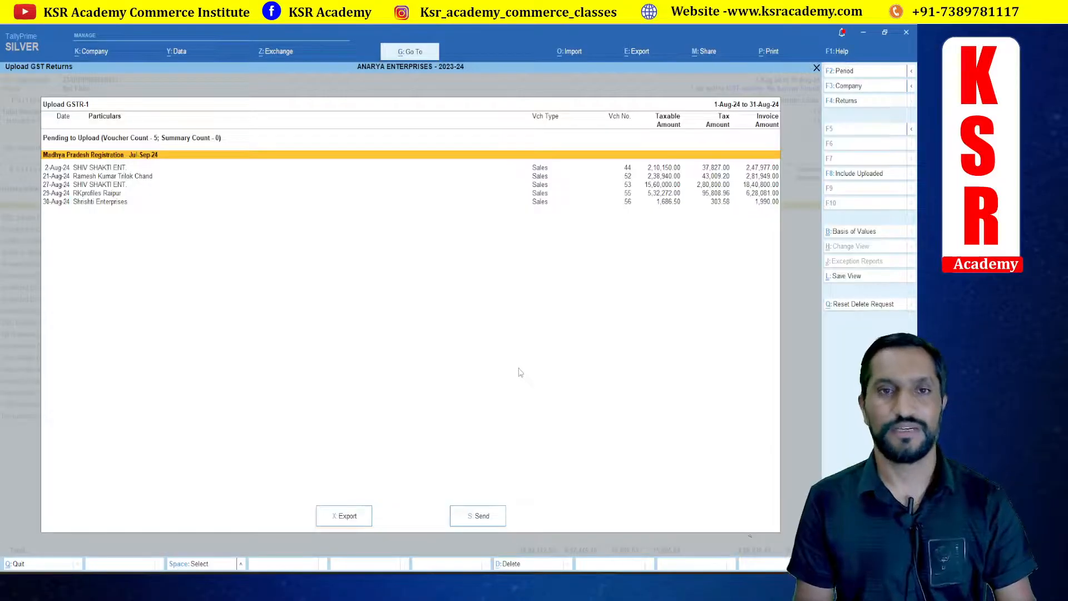
click(101, 204)
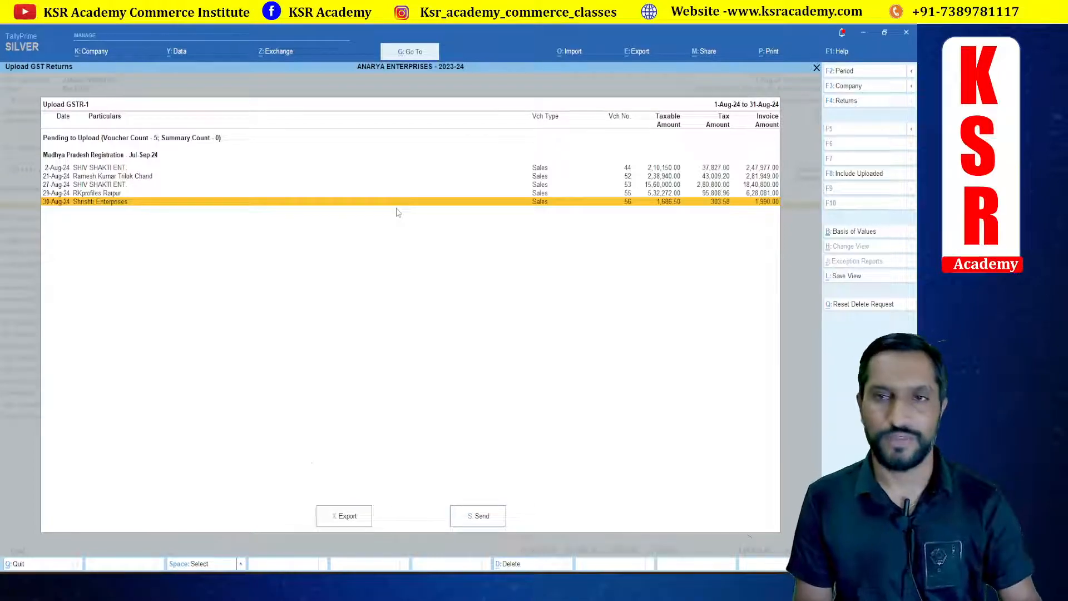
click(344, 516)
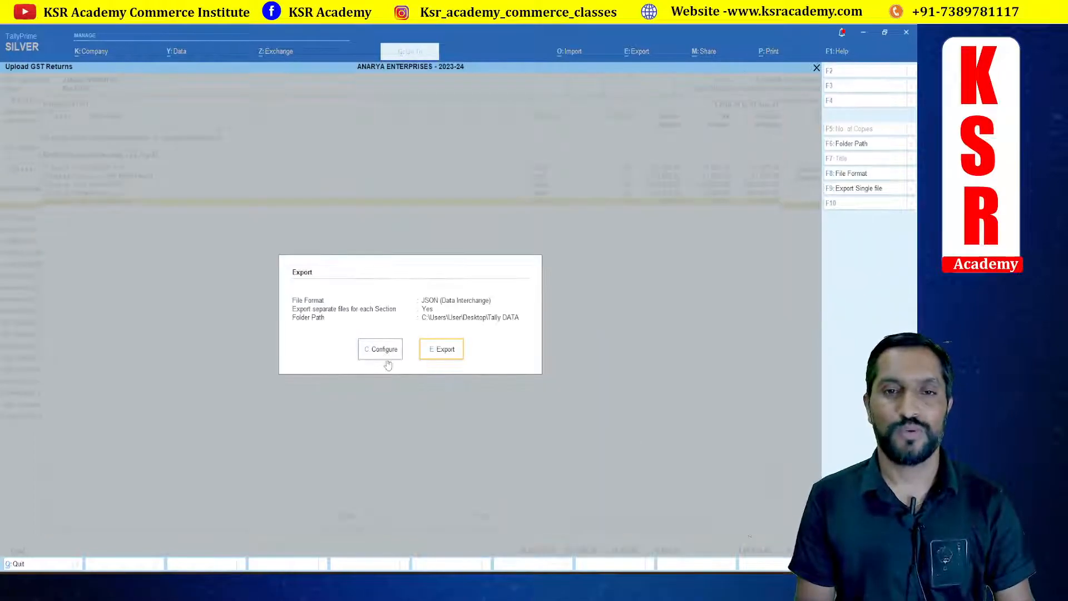
key(Escape)
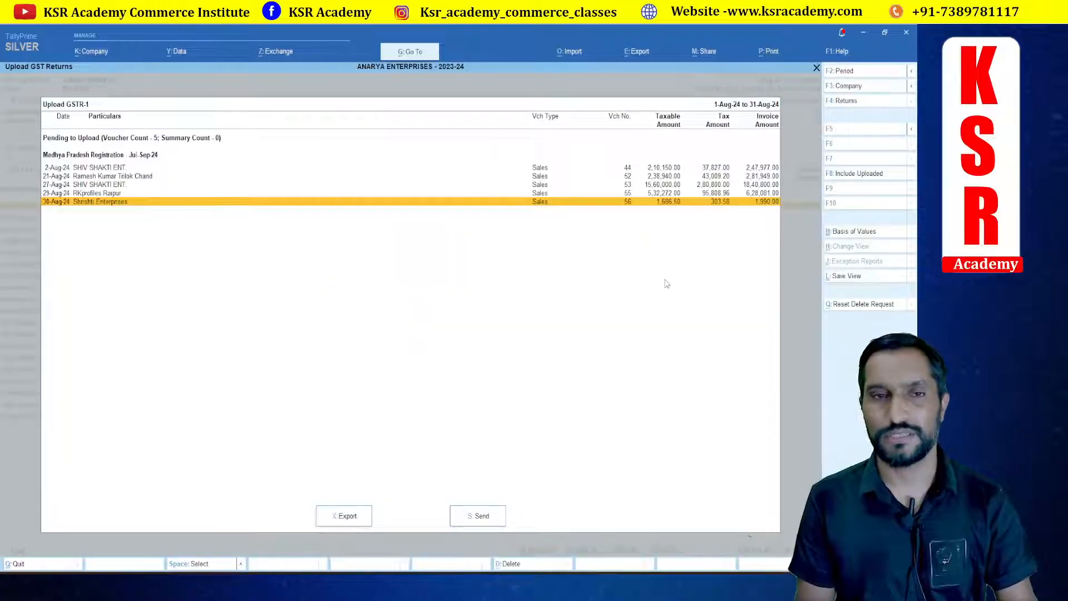
key(Escape)
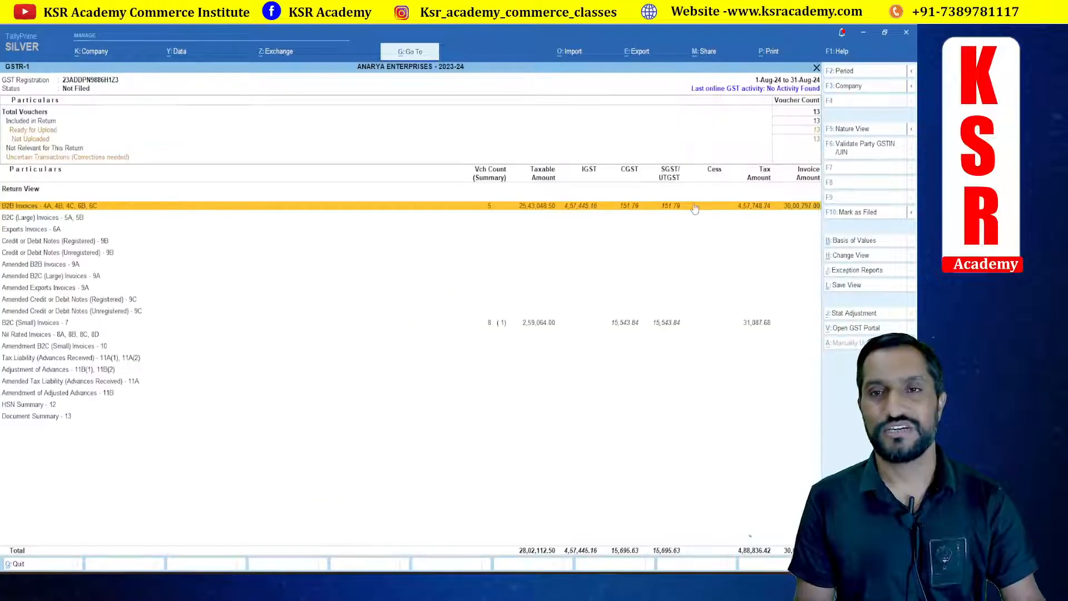
Step: Delete the Shrishti Enterprises sales voucher from the August B2B invoices register and return to the GSTR-1 report
click(514, 210)
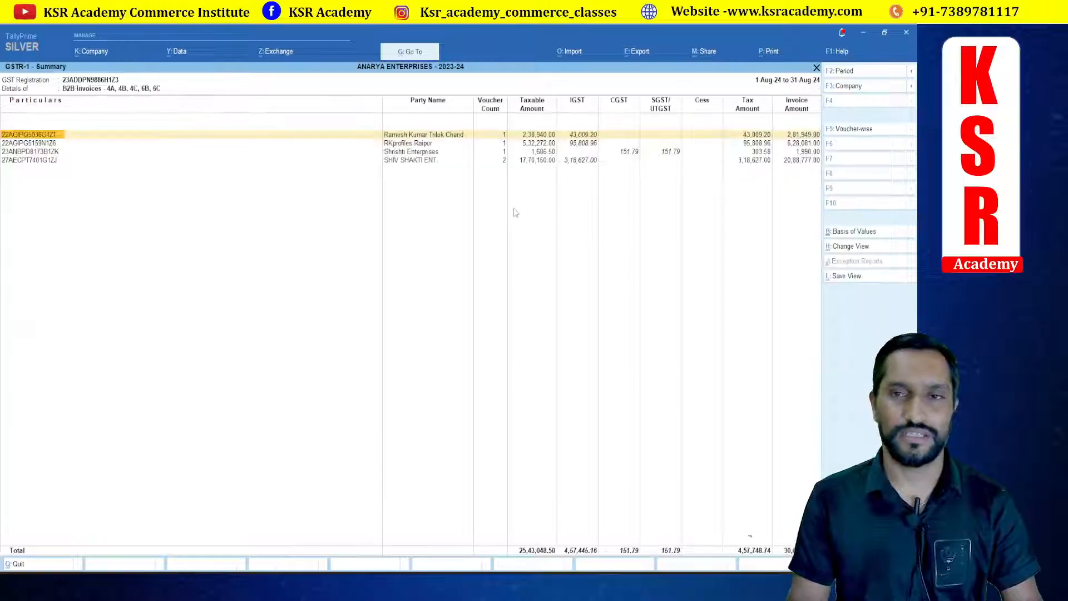
key(Down)
key(Down)
key(Return)
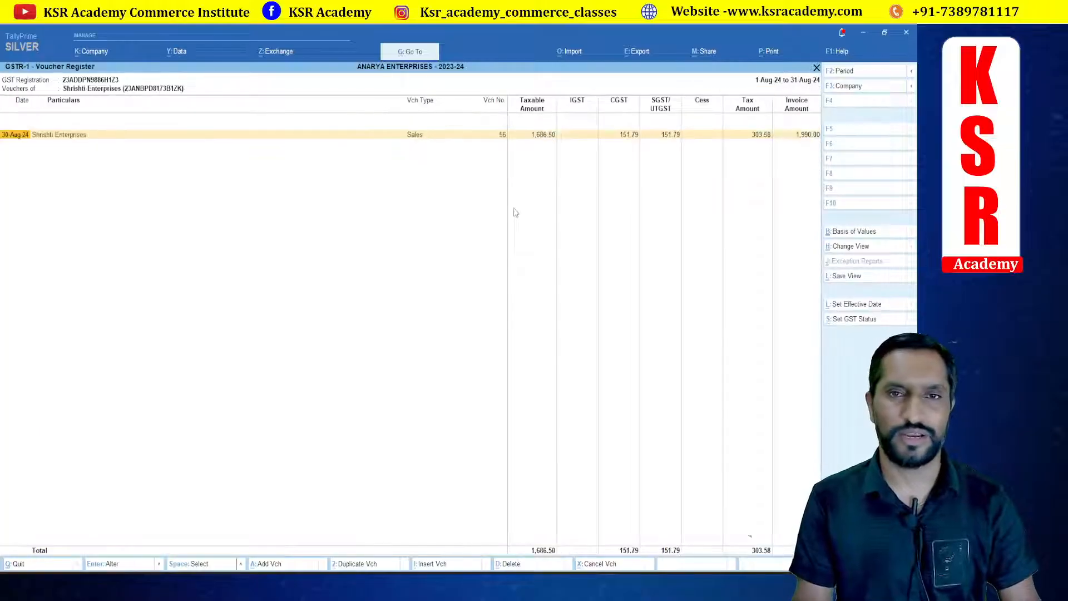
key(alt+d)
key(Return)
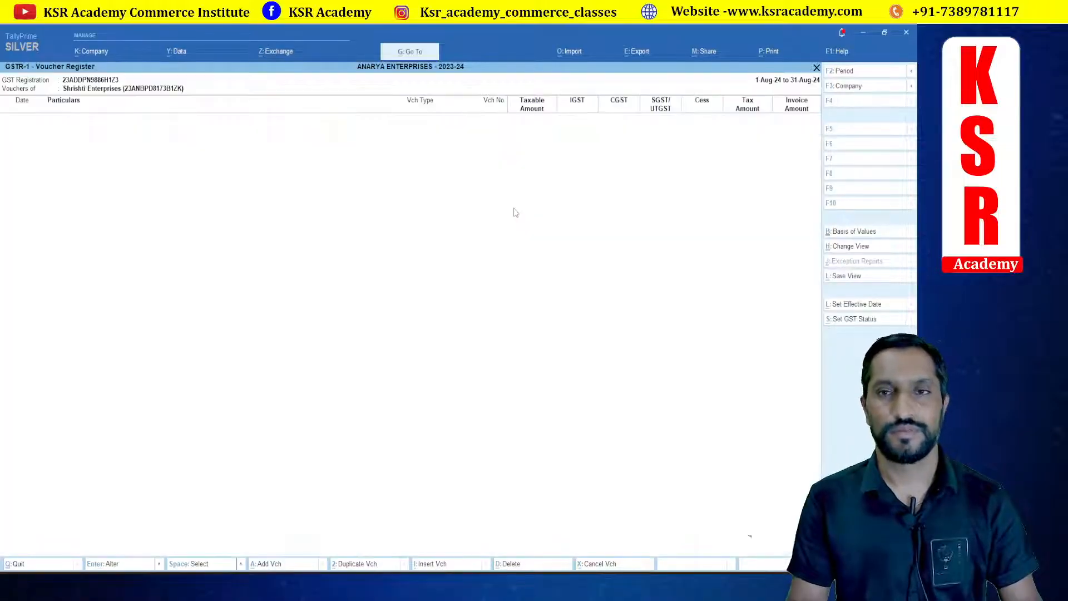
key(Escape)
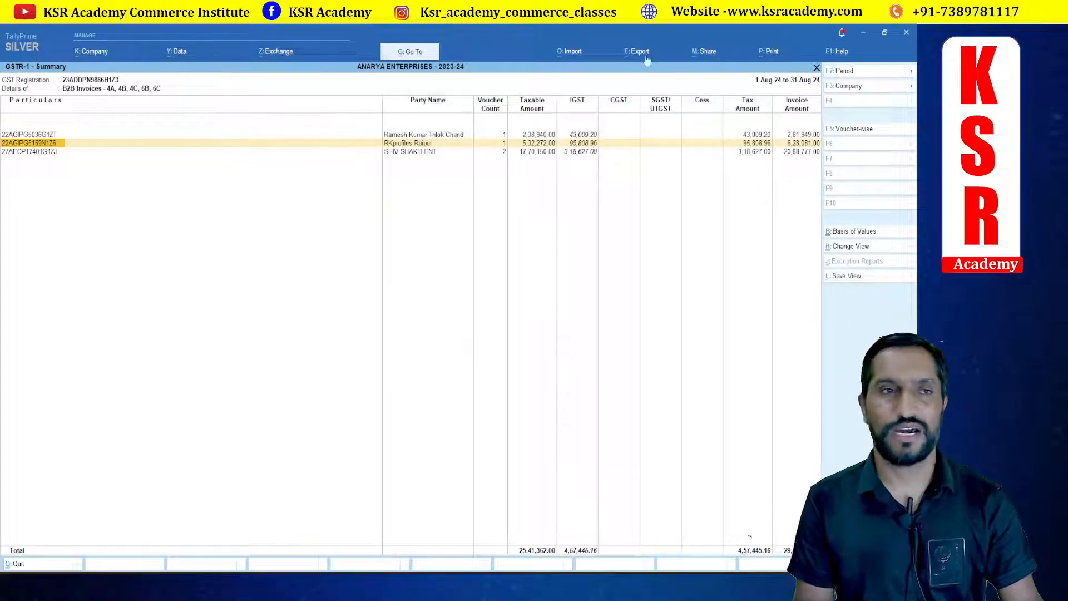
key(Escape)
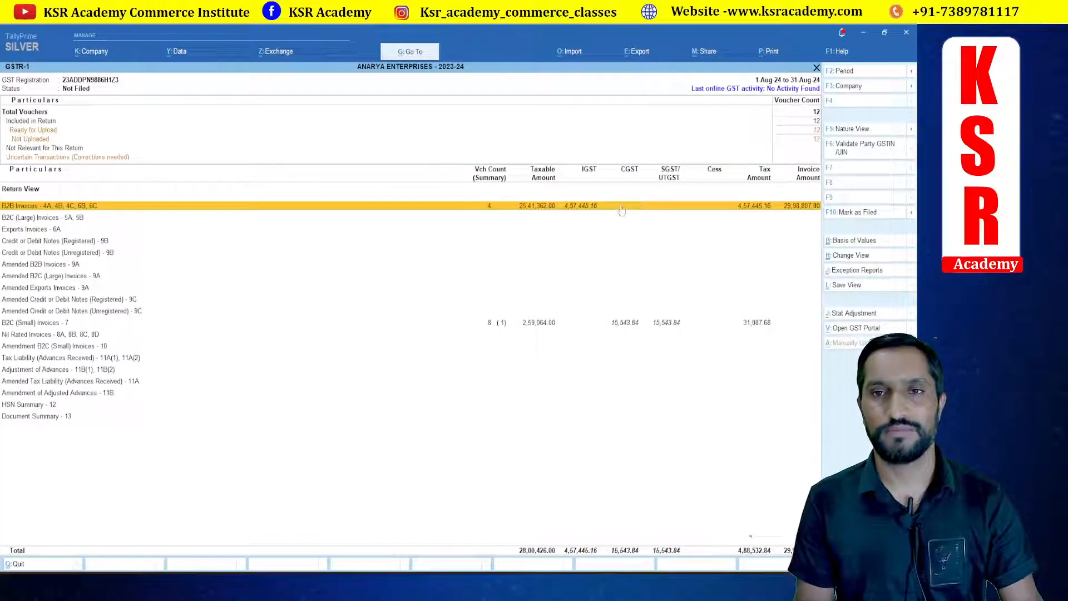
Step: Export the August GSTR-1 vouchers pending upload as a JSON file to the Tally DATA folder, then close the export folder
click(637, 52)
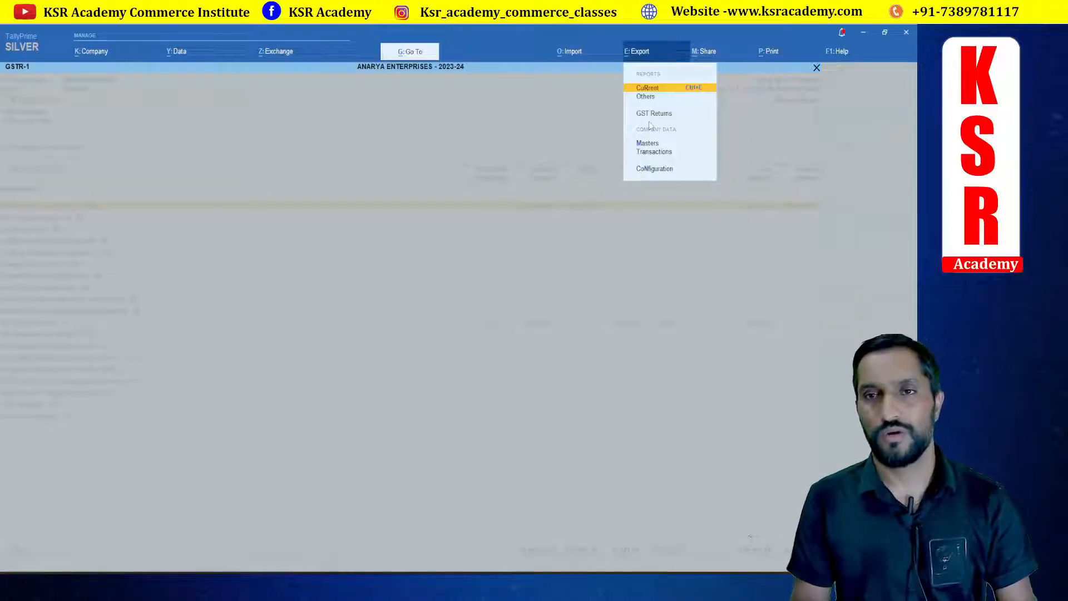
click(648, 115)
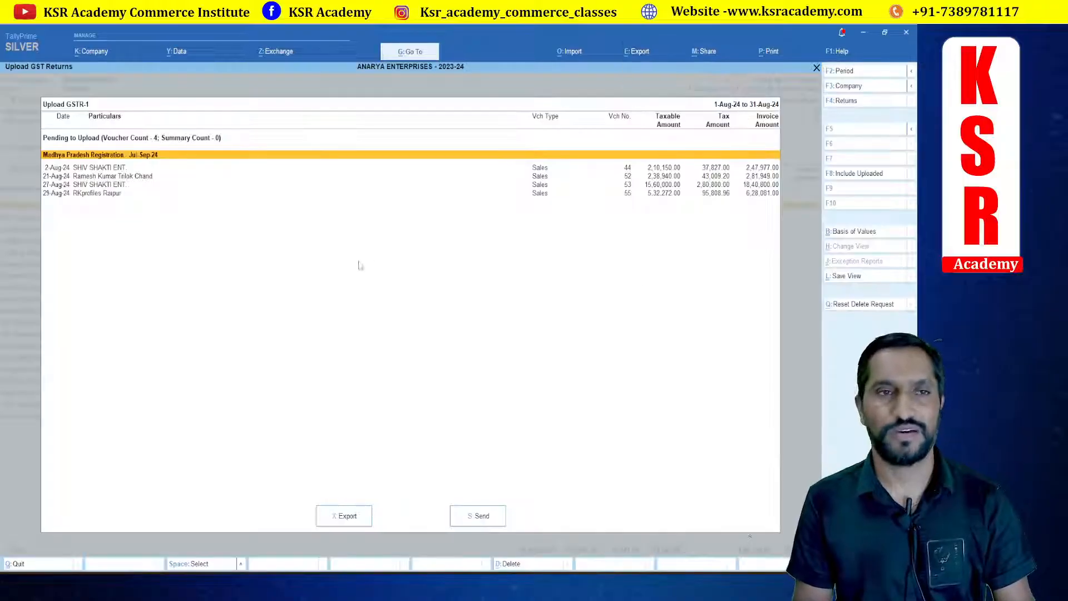
click(367, 520)
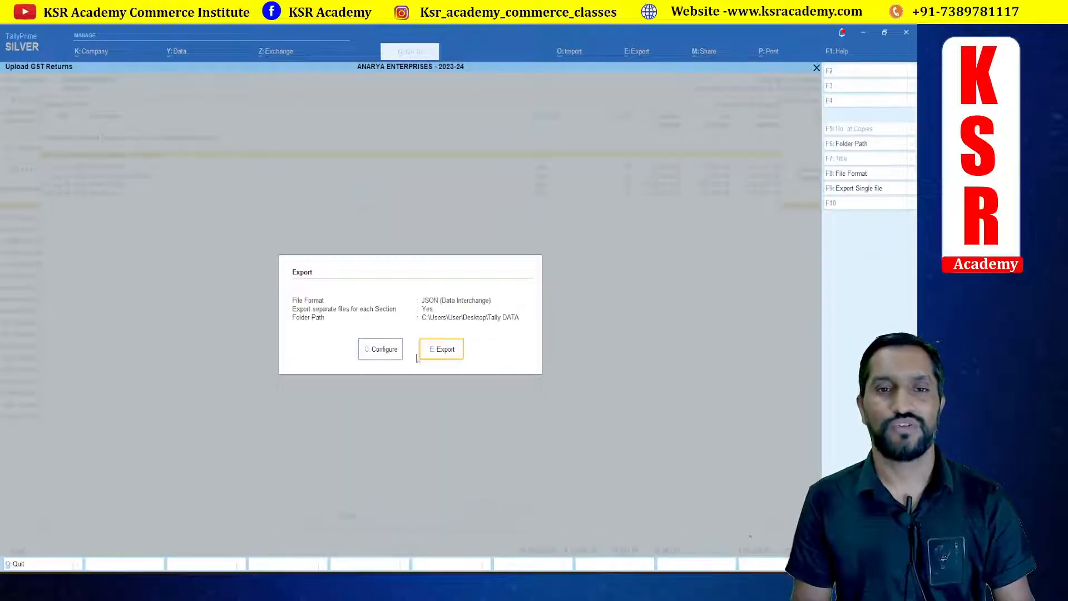
click(446, 354)
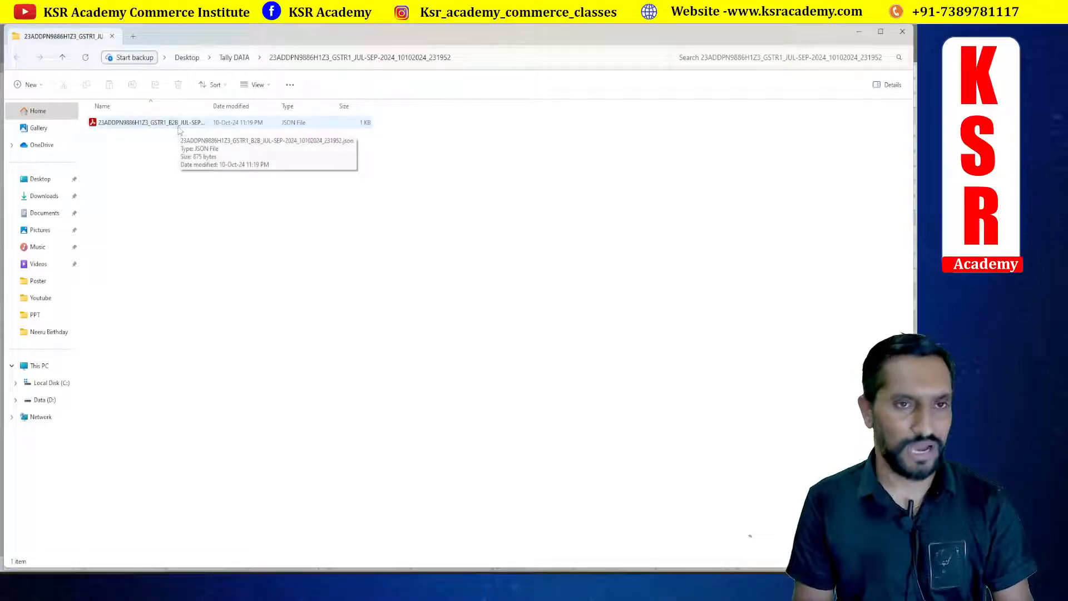
click(902, 31)
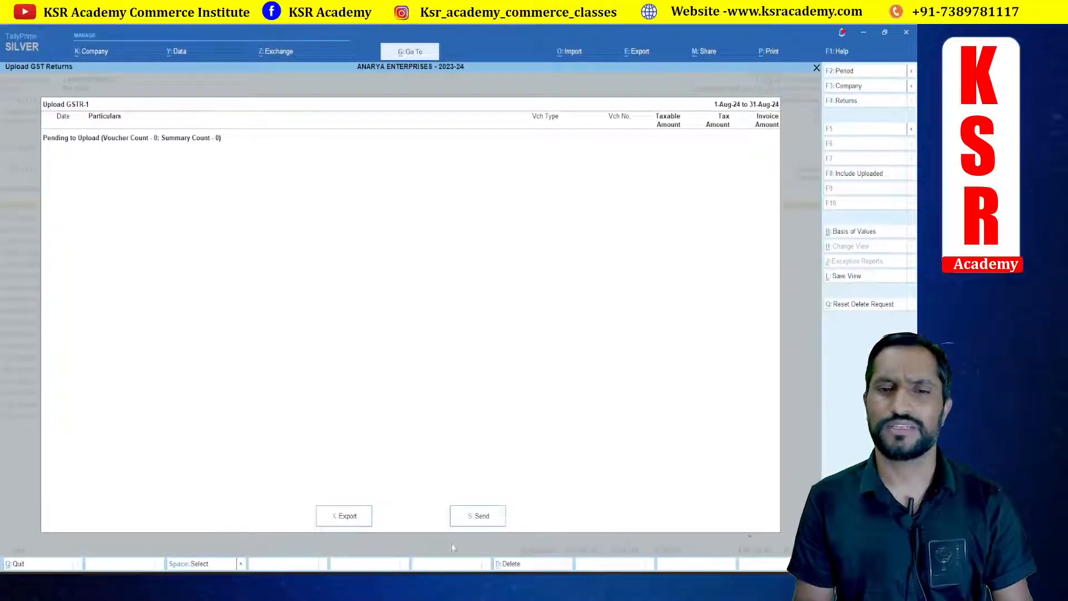
key(Escape)
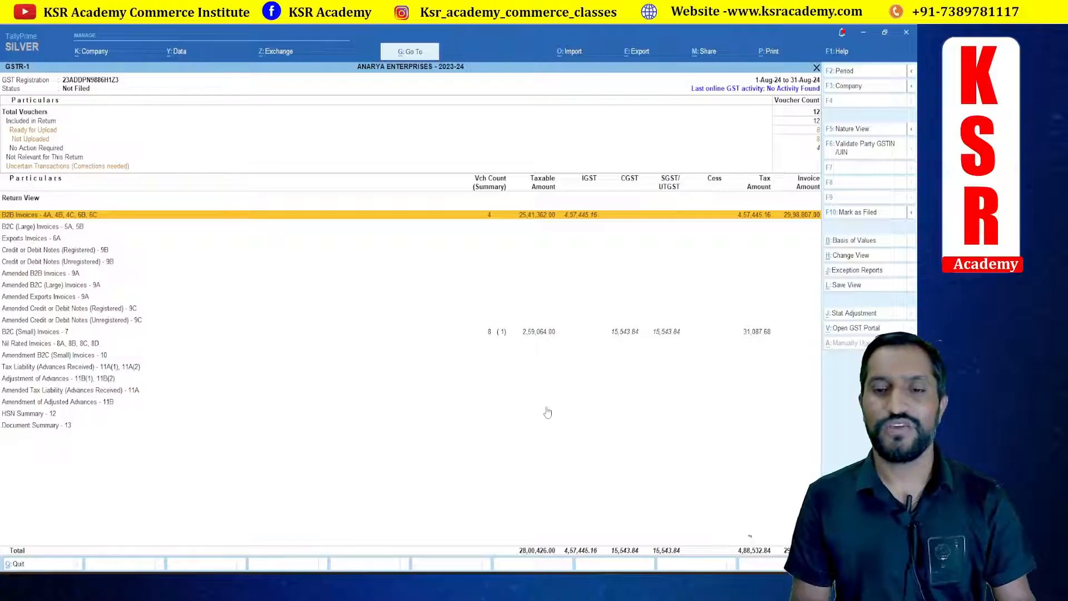
Step: Return to the Gateway of Tally and open a new sales voucher entry
key(Escape)
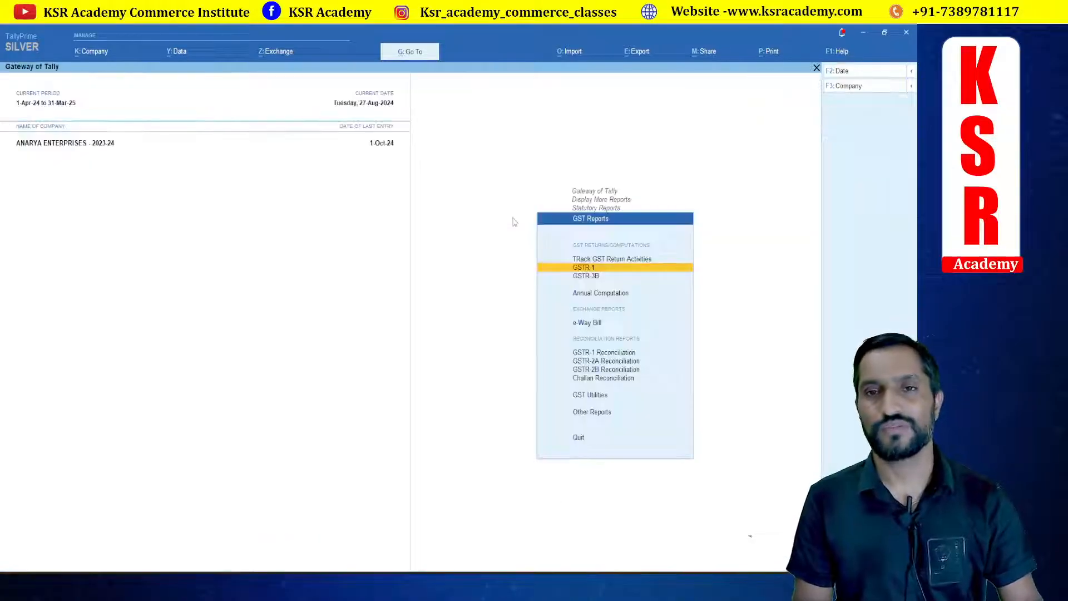
key(Escape)
key(Escape)
key(Escape)
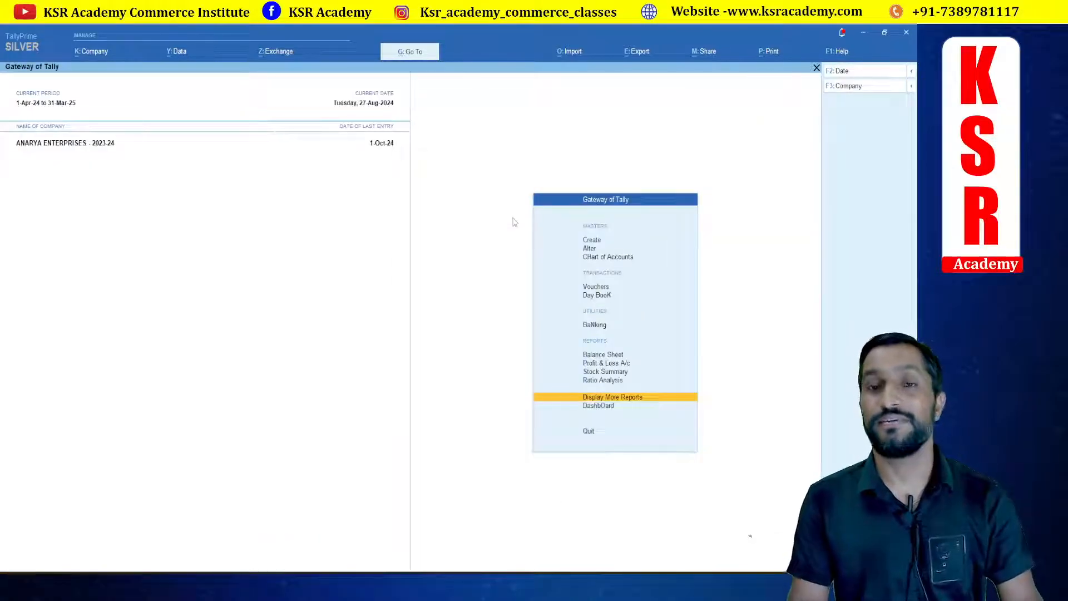
key(Up)
key(Up)
key(Up)
key(Up)
key(Up)
key(Up)
key(Up)
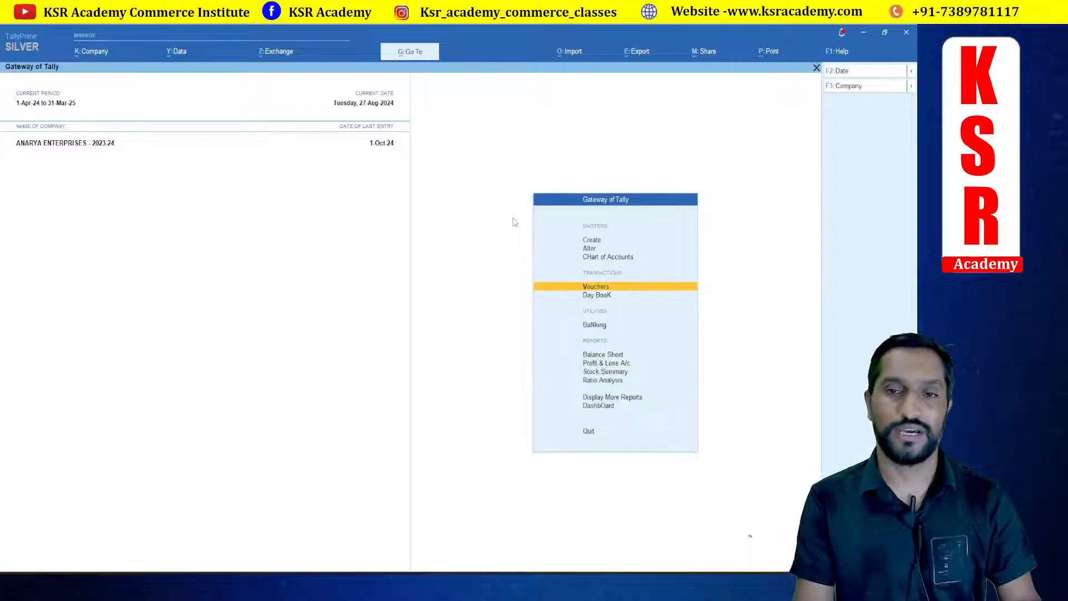
key(Return)
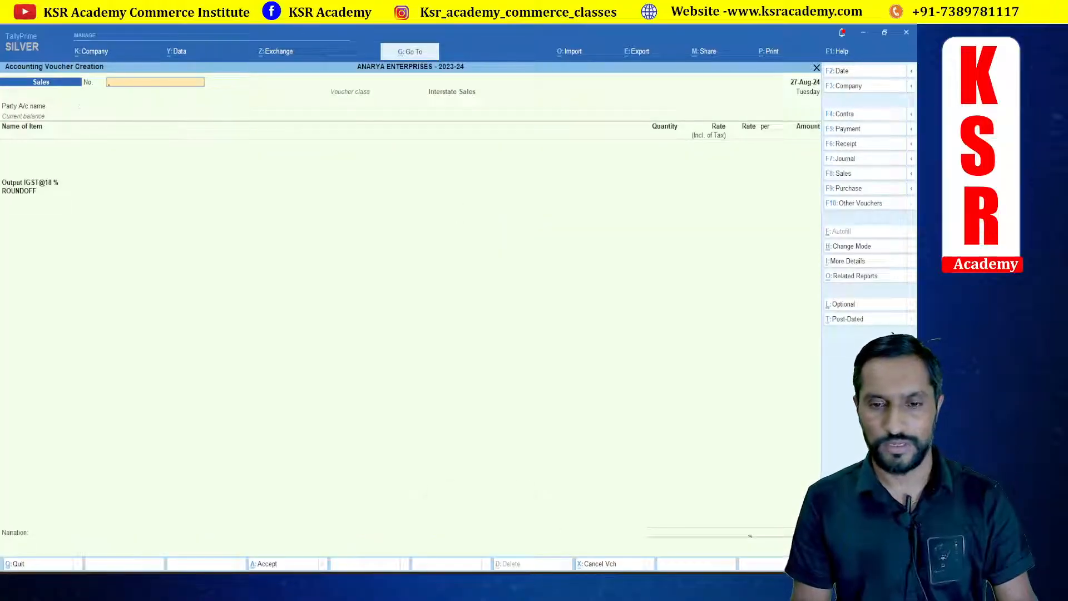
Step: Open the SALES PURCHASE 2024-25 workbook from Downloads and review the sales details on Sheet5
key(alt+Tab)
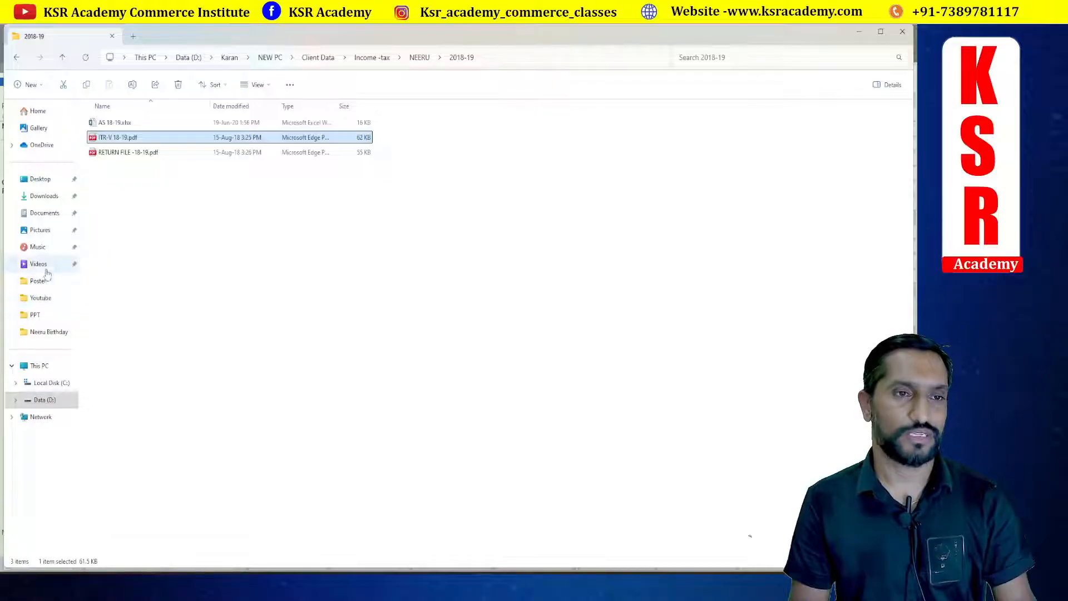
click(42, 195)
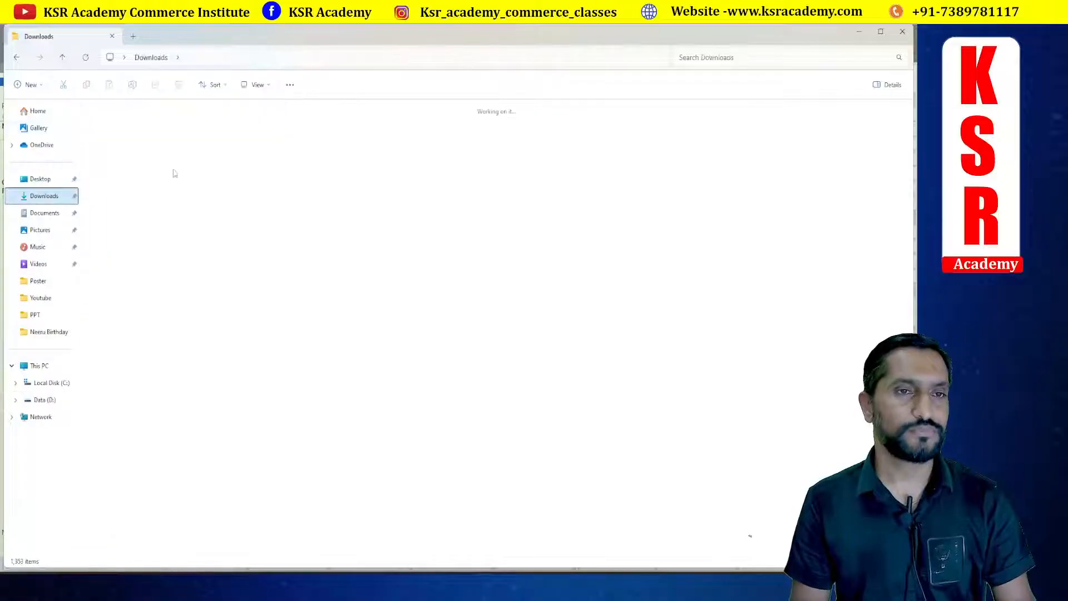
double_click(123, 157)
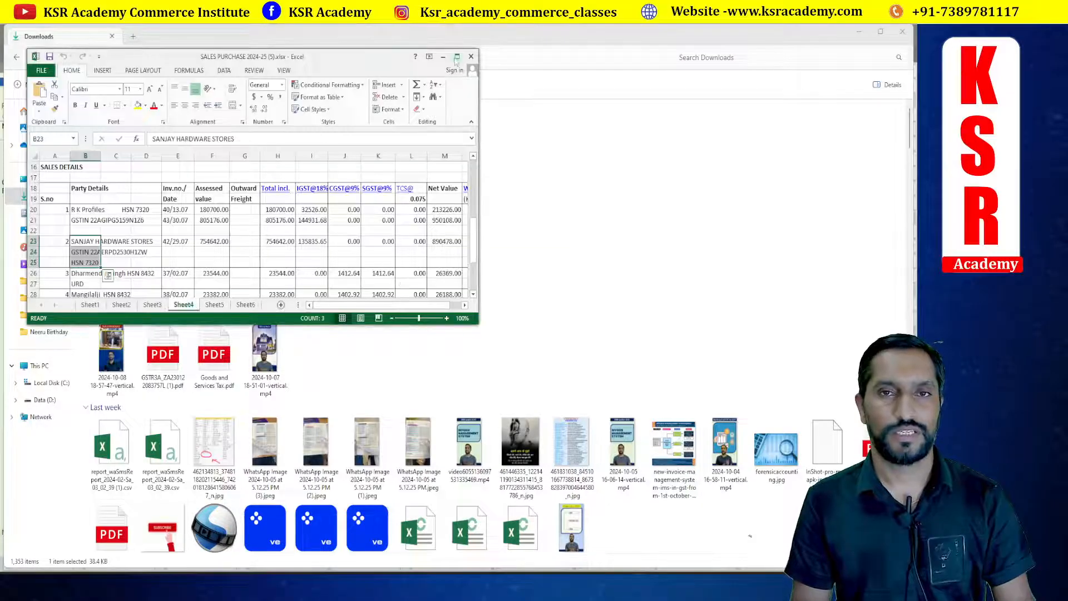
click(456, 57)
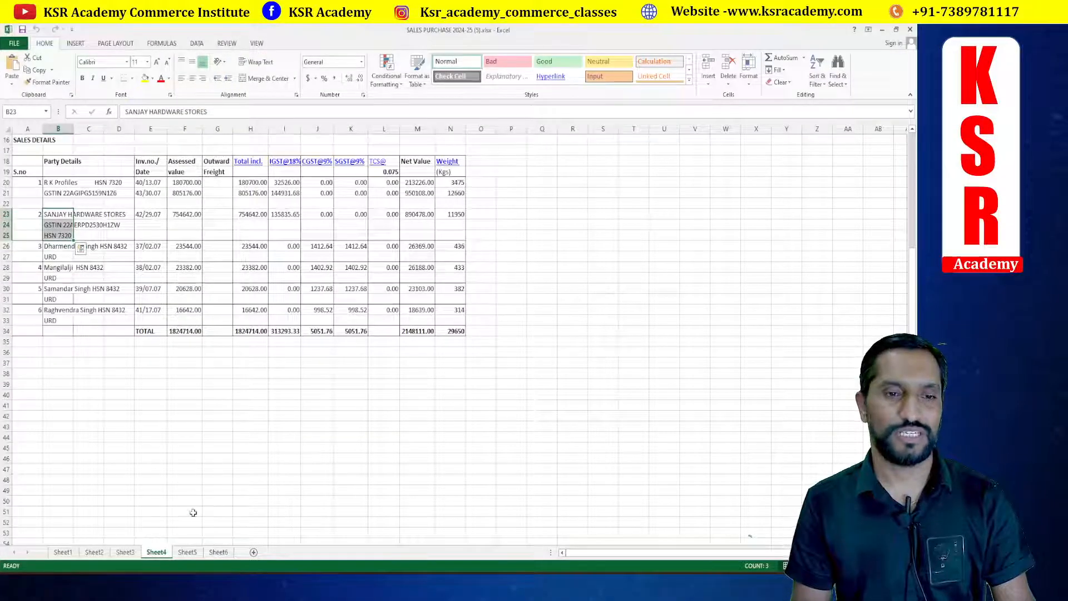
click(187, 552)
scroll(85, 322, up, 3)
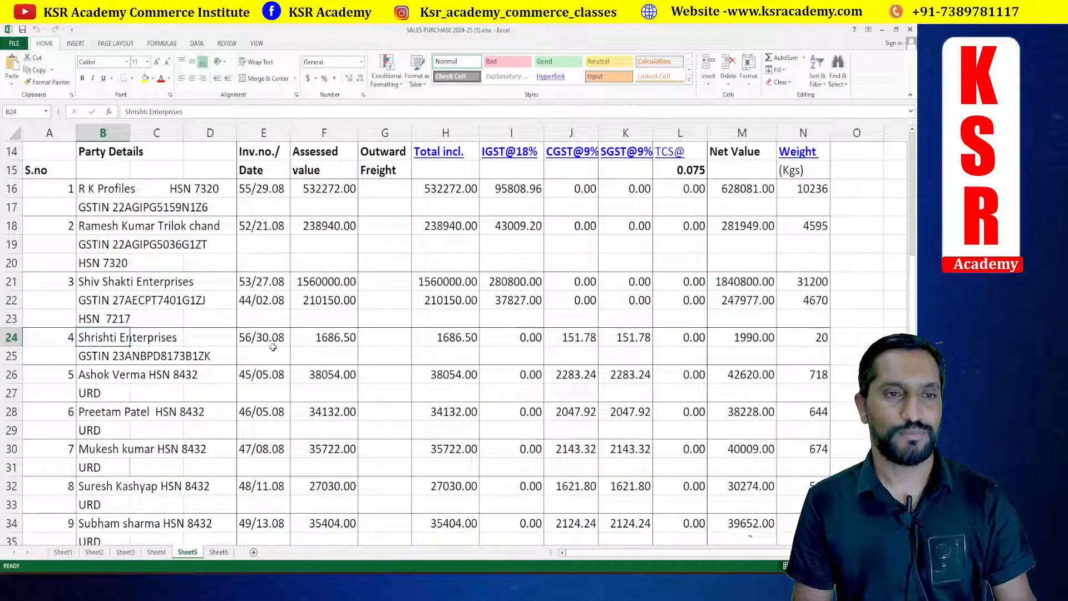
key(alt+Tab)
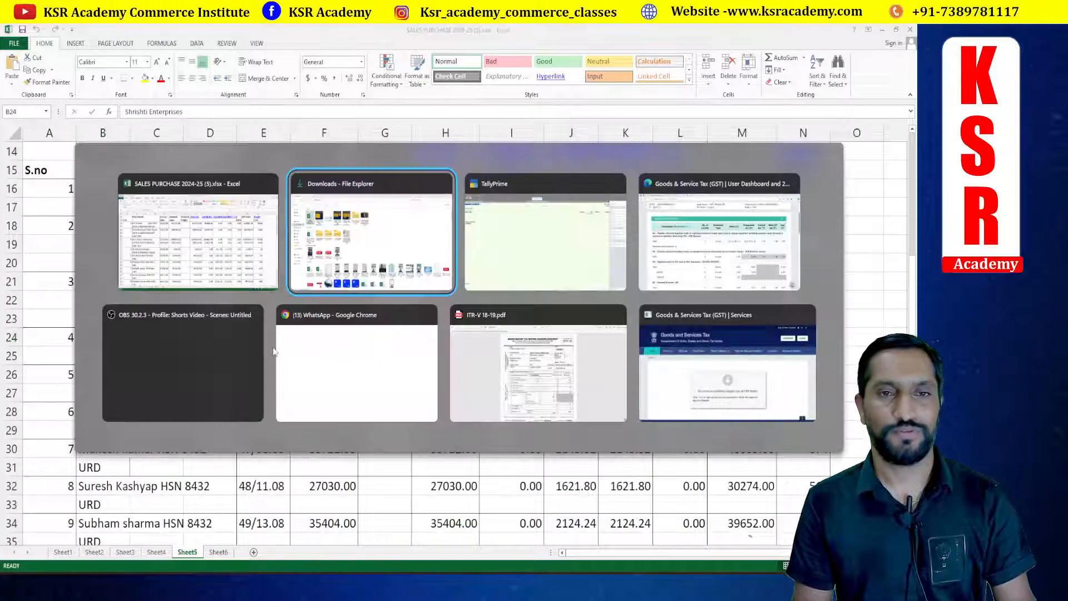
Step: Set the sales voucher date to 30-8-2024
key(F2)
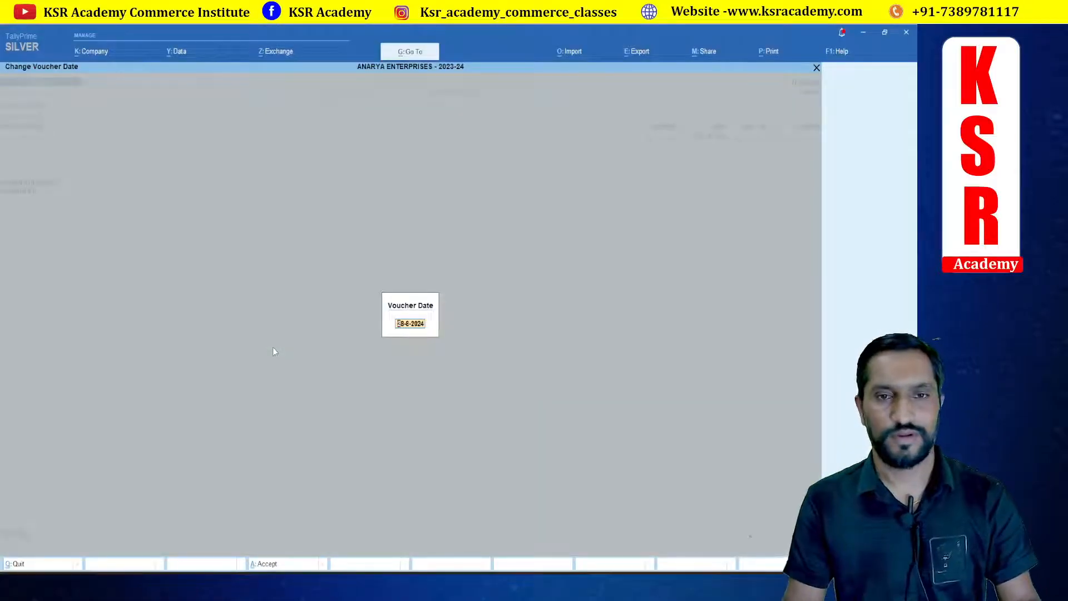
key(alt+Tab)
key(alt+Tab)
text(3)
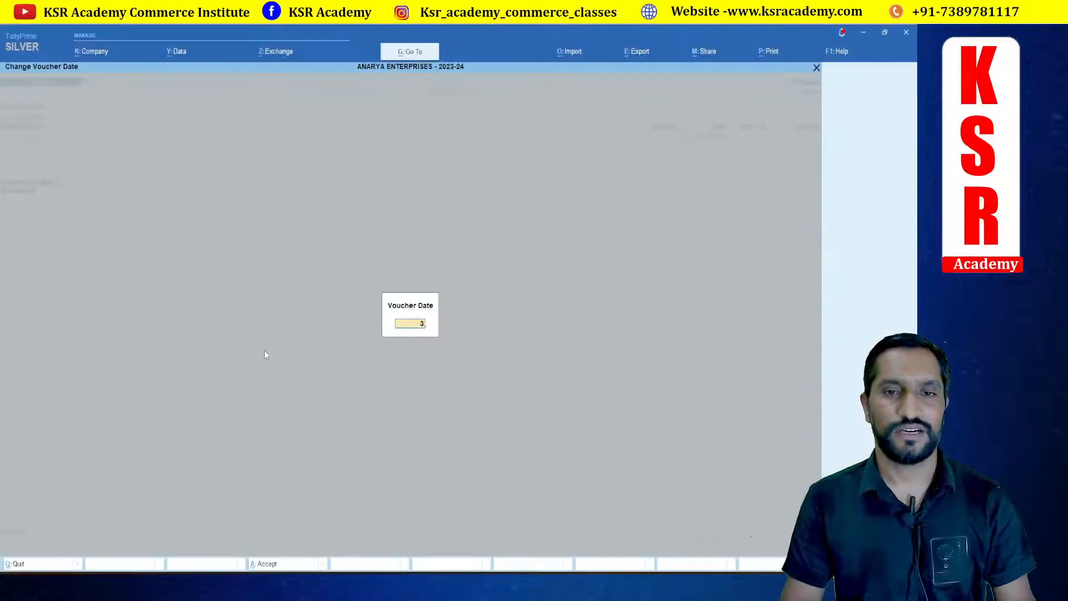
text(0.8.24)
key(Return)
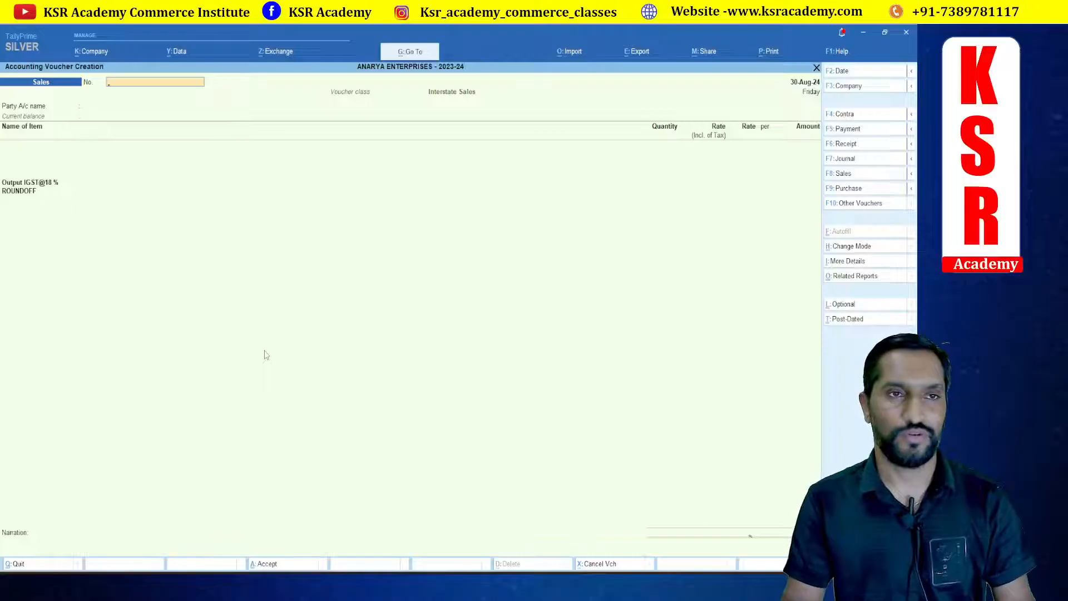
Step: Enter voucher number 56 and select Shrishti Enterprises as the party account
key(alt+Tab)
key(alt+Tab)
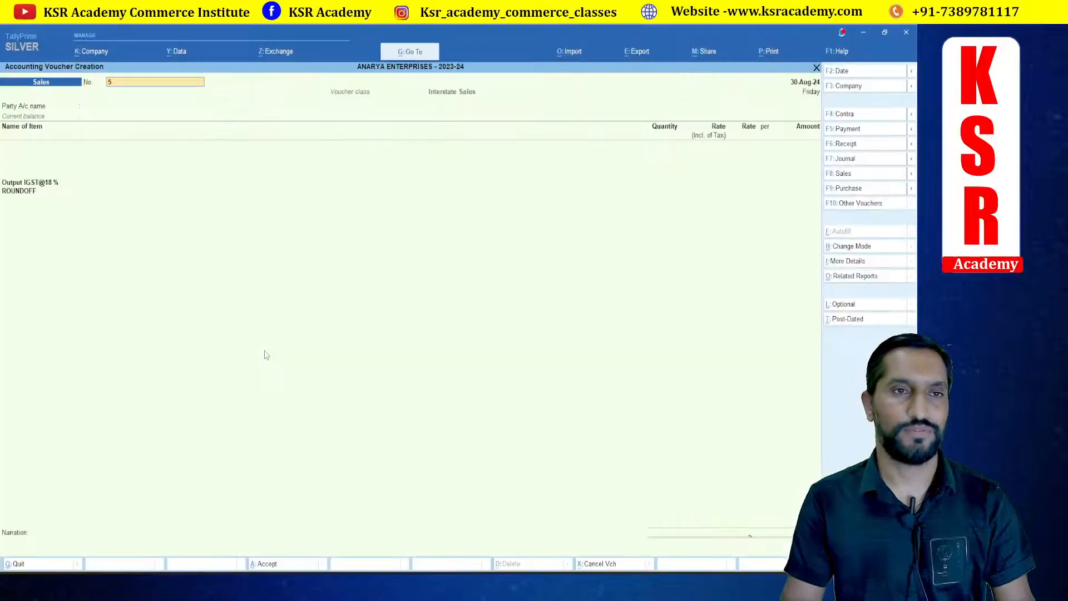
key(alt+Tab)
key(alt+Tab)
key(alt+Tab)
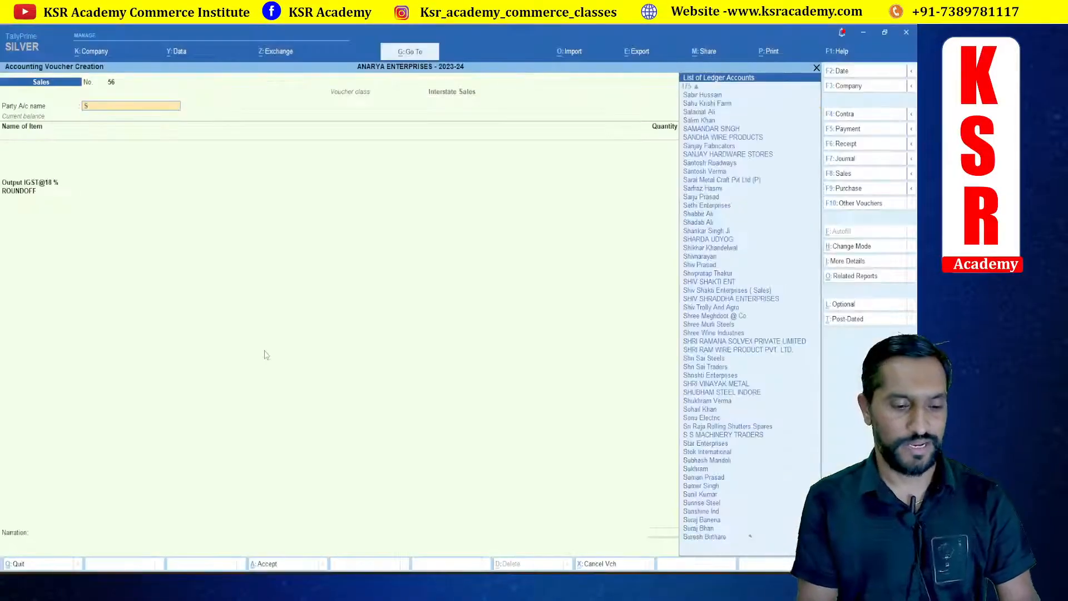
text(Shri)
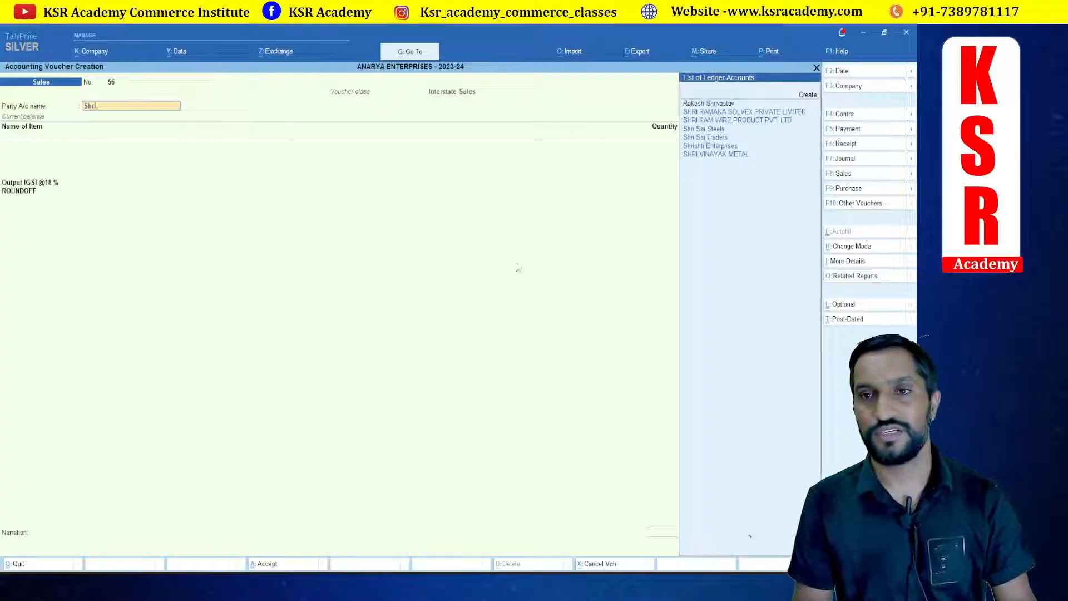
click(707, 146)
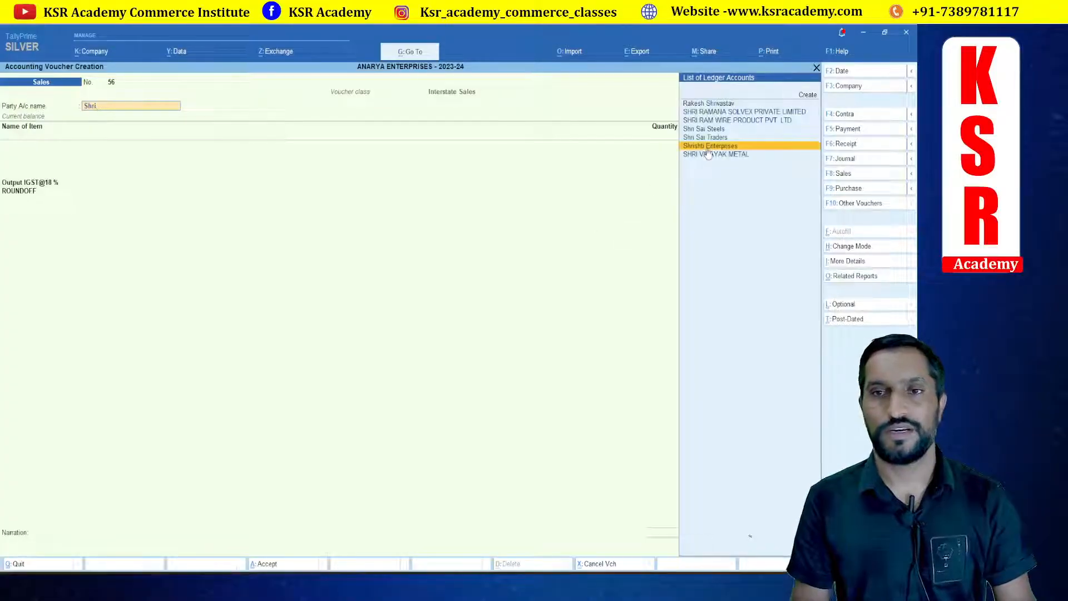
key(ctrl+a)
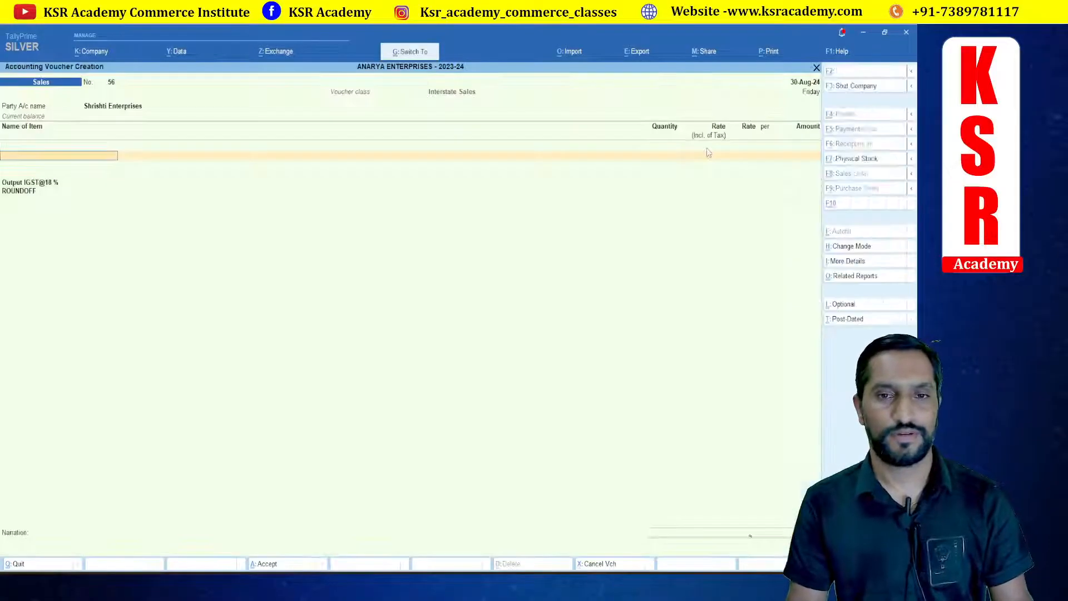
Step: Add the stock item Shutter Spring (7320) with a quantity of 20 KG, checking the invoice in the workbook
key(alt+Tab)
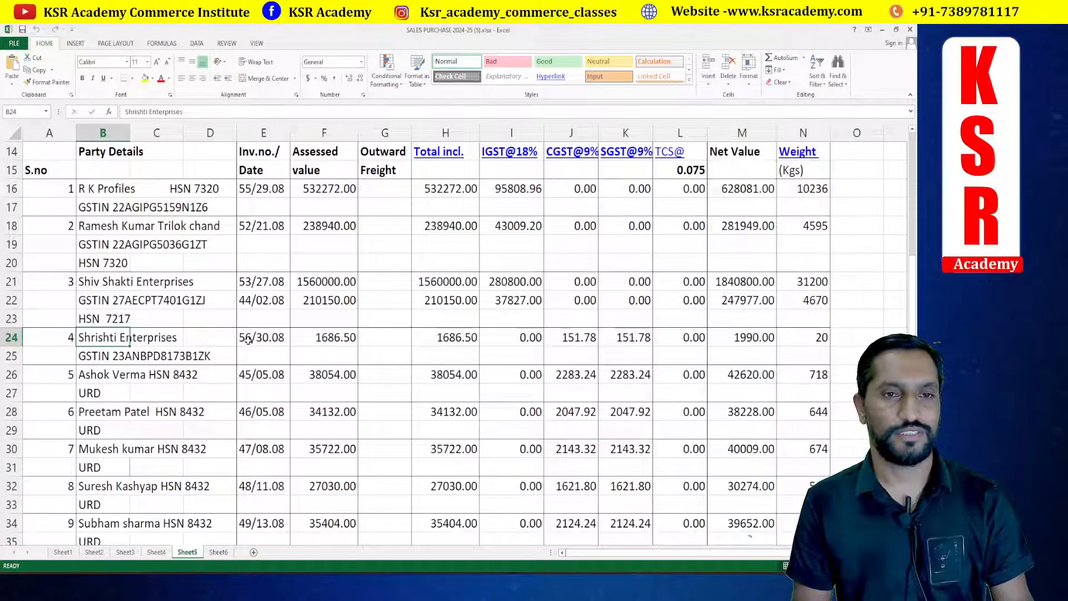
key(alt+Tab)
key(alt+Tab)
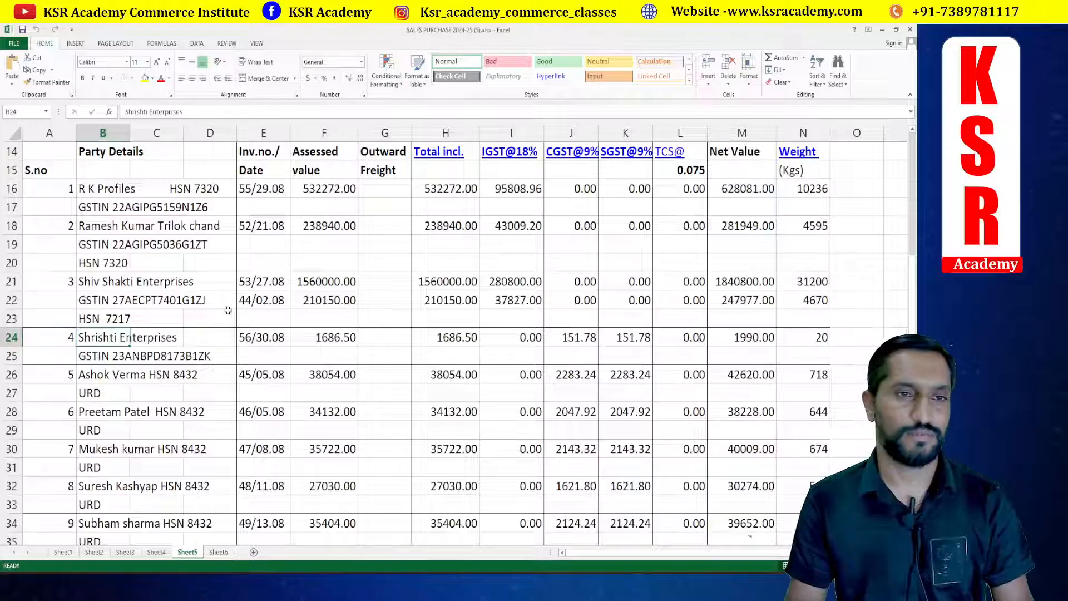
key(alt+Tab)
key(alt+Tab)
key(alt+Tab)
text(7)
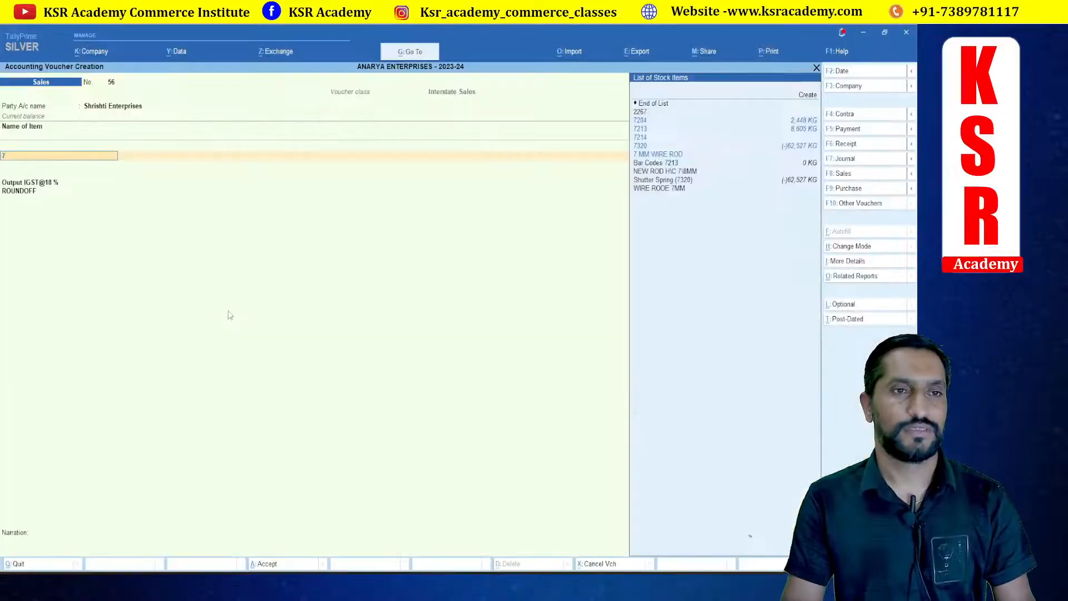
text(320)
key(Return)
key(alt+Tab)
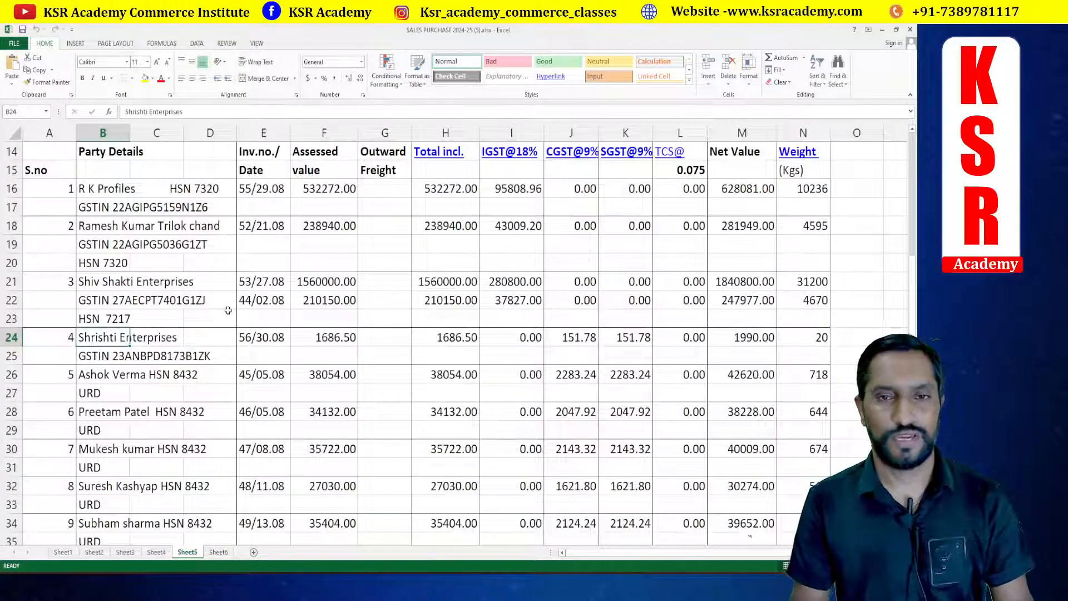
Step: Set the item amount to 1686.50 to match the workbook invoice
key(alt+Tab)
text(20)
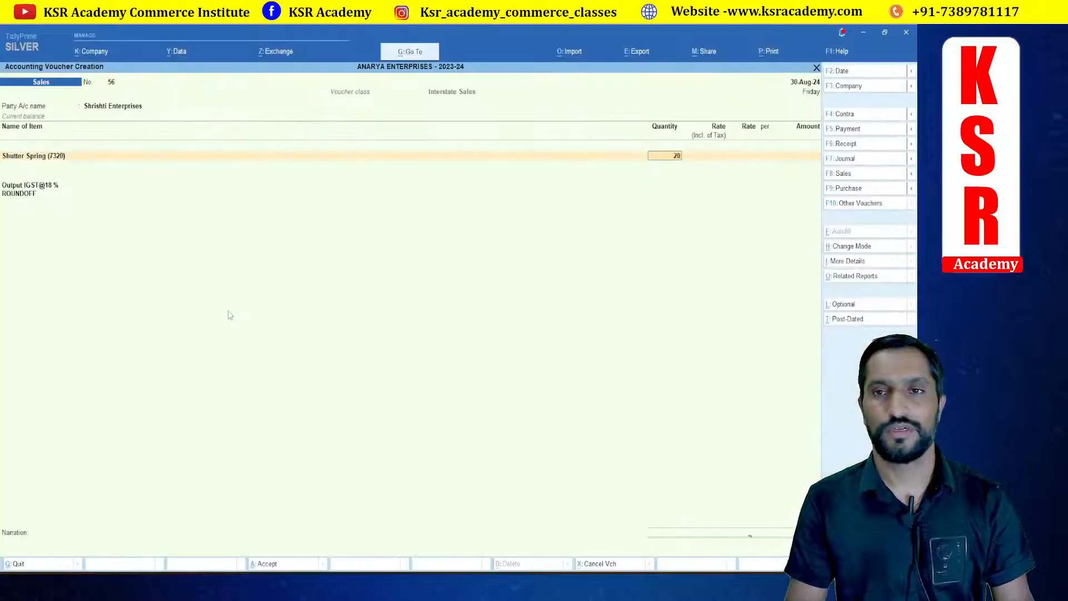
key(Return)
key(Return)
key(alt+Tab)
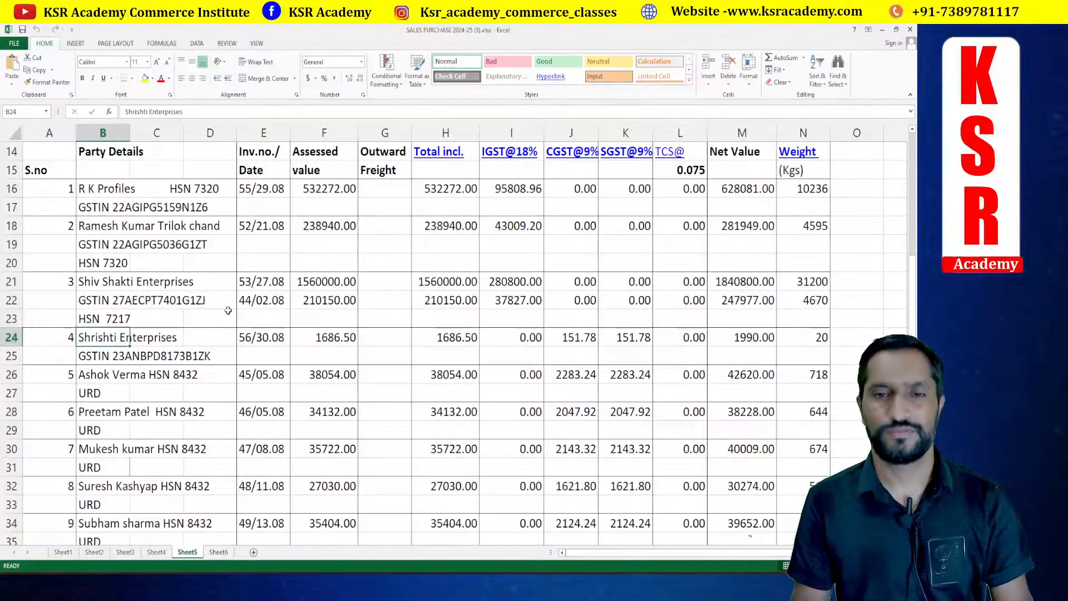
key(alt+Tab)
text(41)
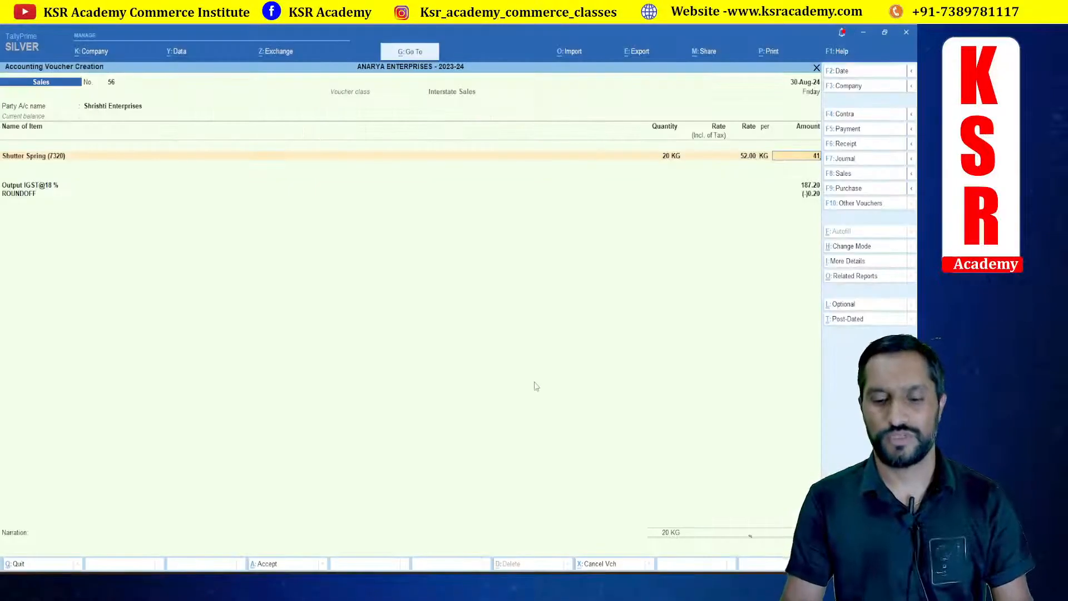
text(686.5)
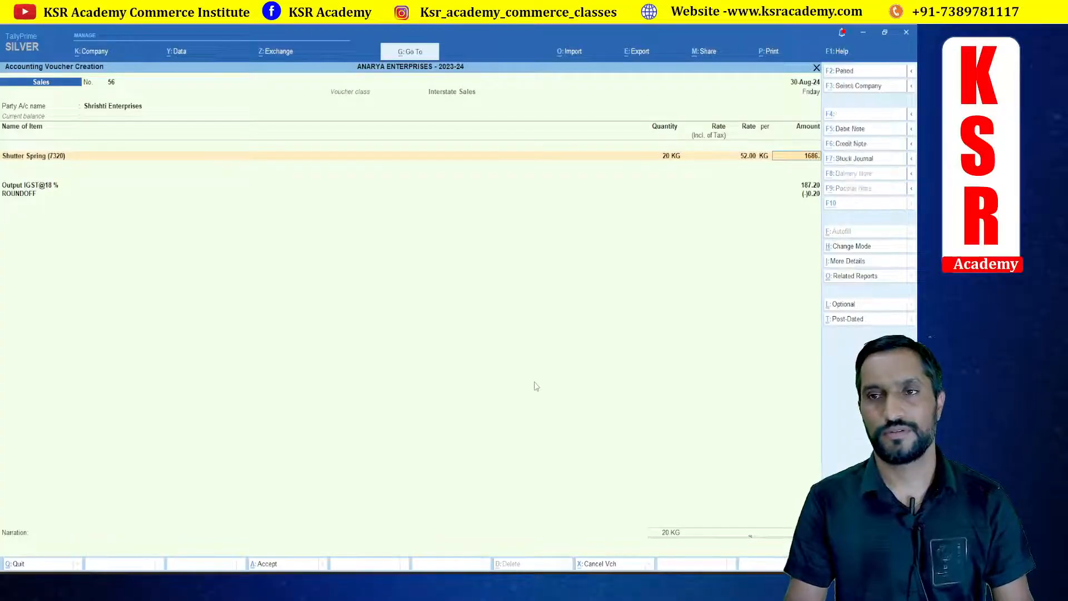
key(alt+Tab)
key(alt+Tab)
key(Return)
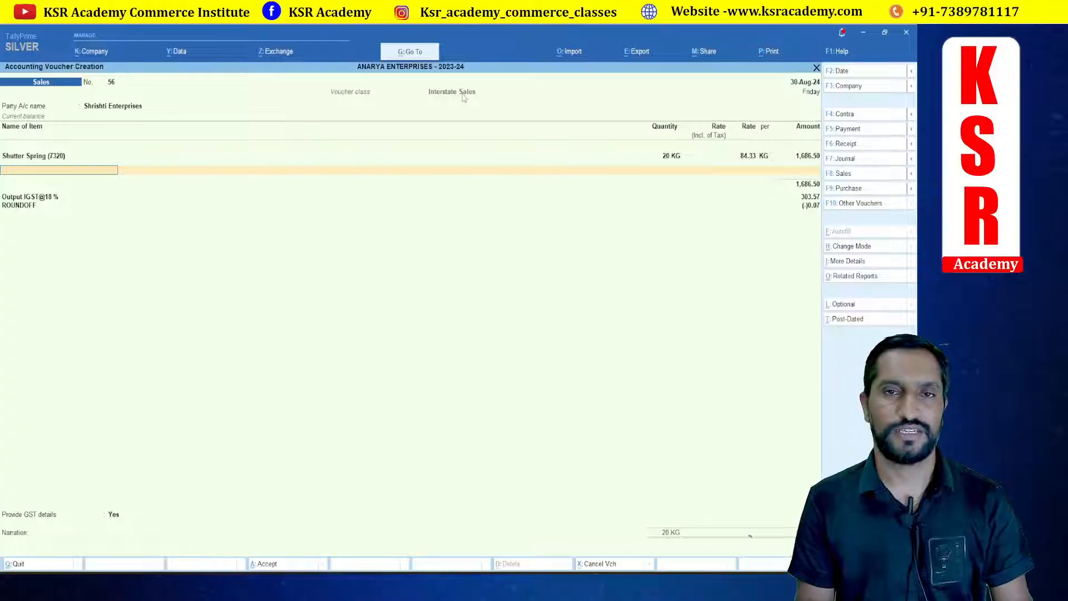
Step: Change the sales voucher class to SALES@18%
key(F8)
key(Down)
key(Down)
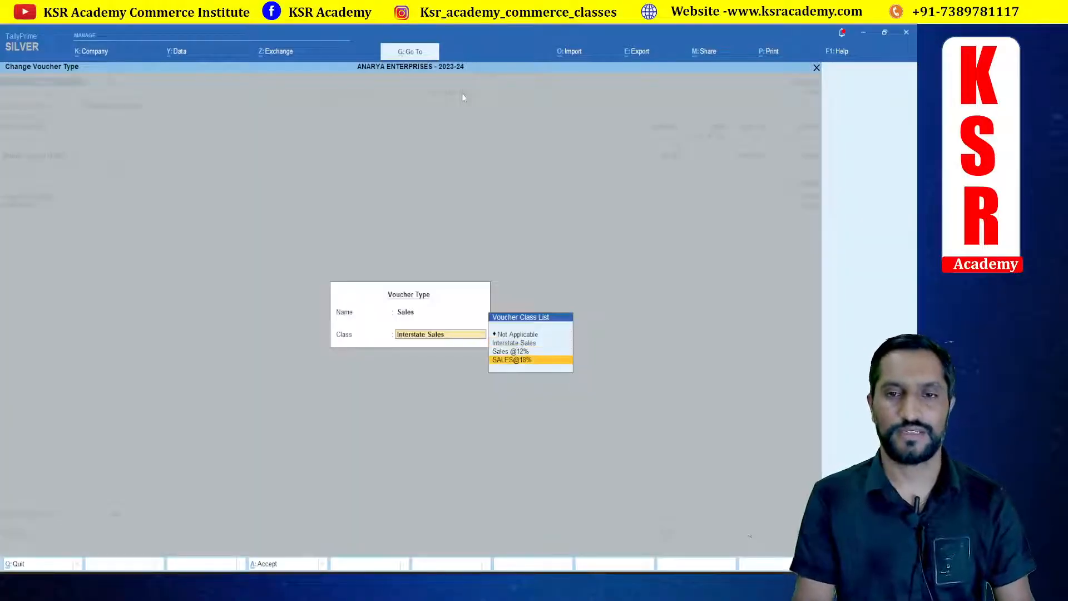
key(Return)
key(BackSpace)
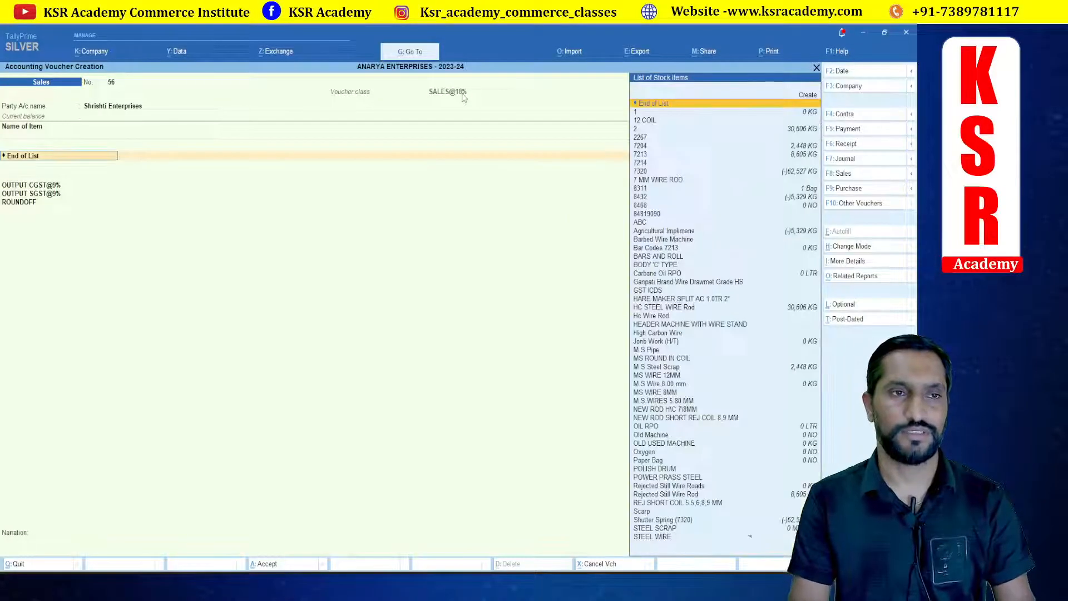
Step: Re-select the stock item Shutter Spring (7320) with a quantity of 20 KG under the new voucher class
text(sp)
key(Down)
key(Return)
key(Return)
key(Return)
key(Return)
key(Return)
key(Return)
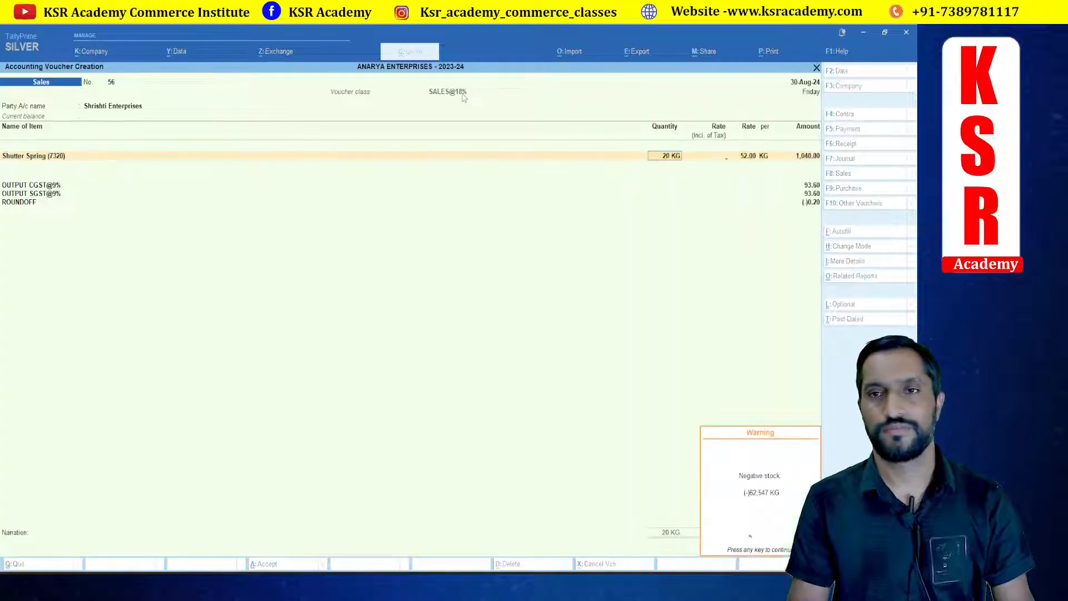
Step: Re-enter the item amount as 1,686.50 from the workbook's assessed value and save the sales voucher
key(alt+Tab)
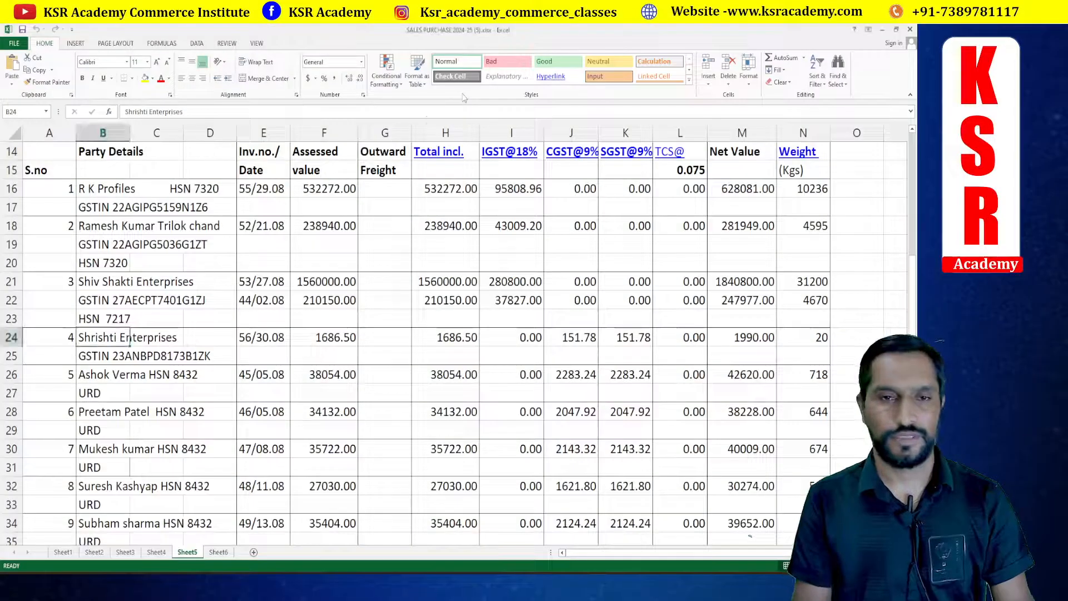
click(333, 344)
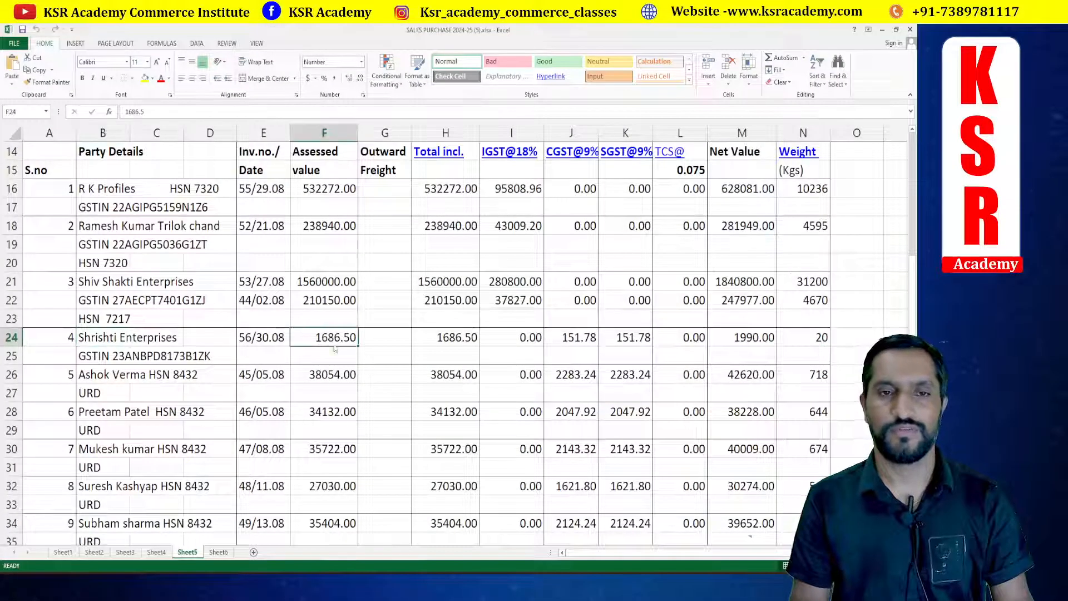
key(alt+Tab)
text(1,686)
key(alt+Tab)
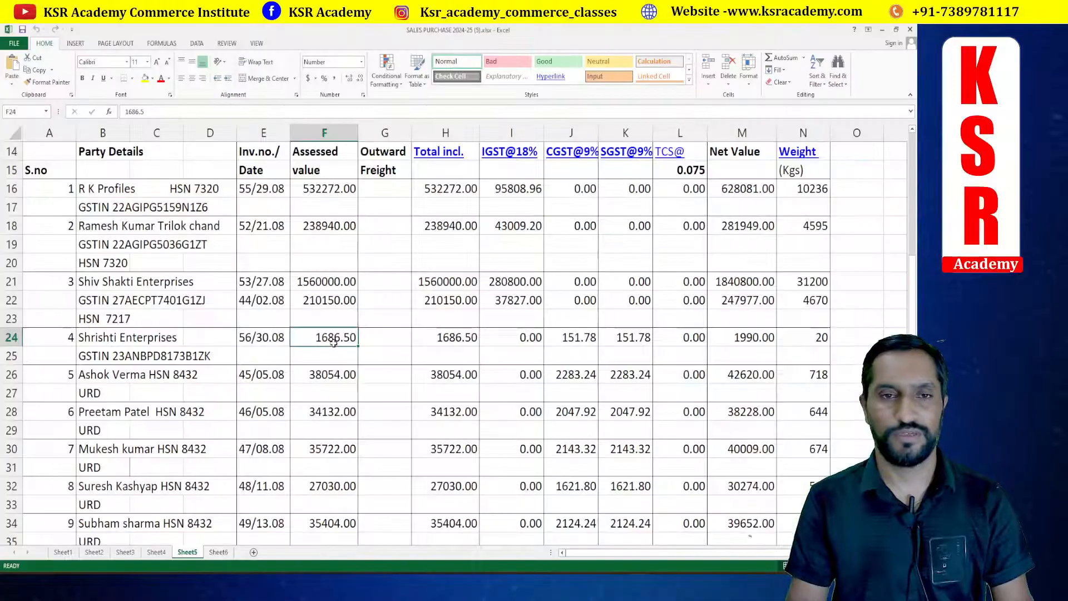
key(alt+Tab)
text(.50)
key(Return)
key(alt+Tab)
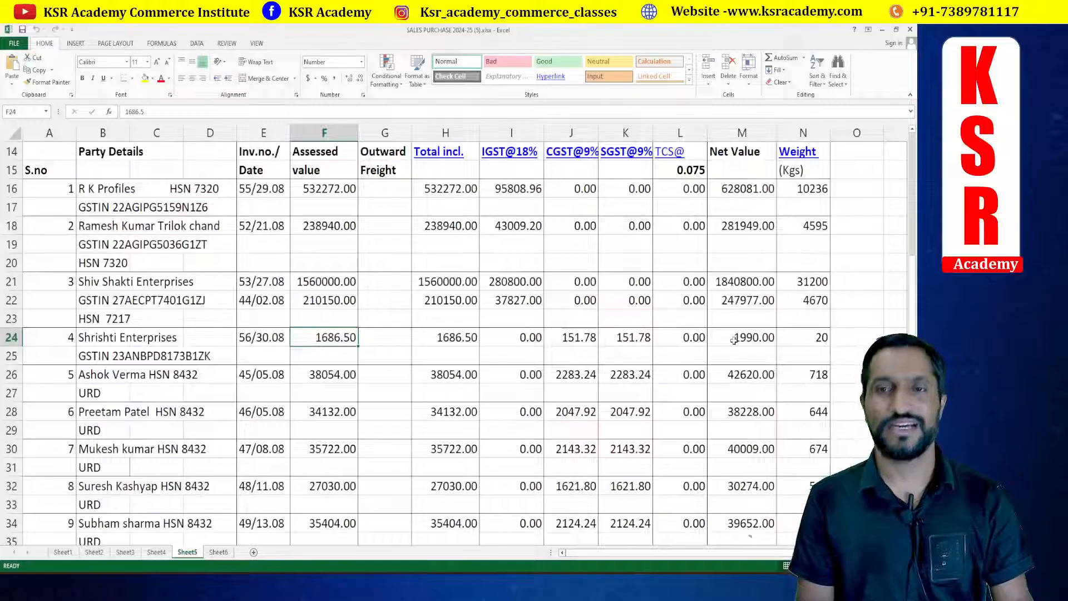
key(alt+Tab)
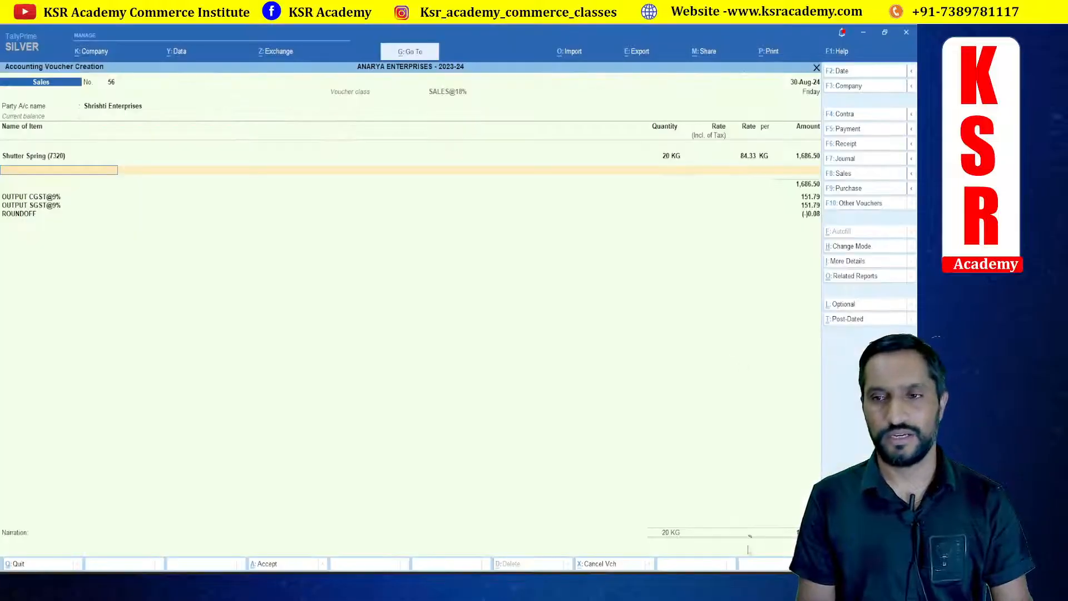
key(Return)
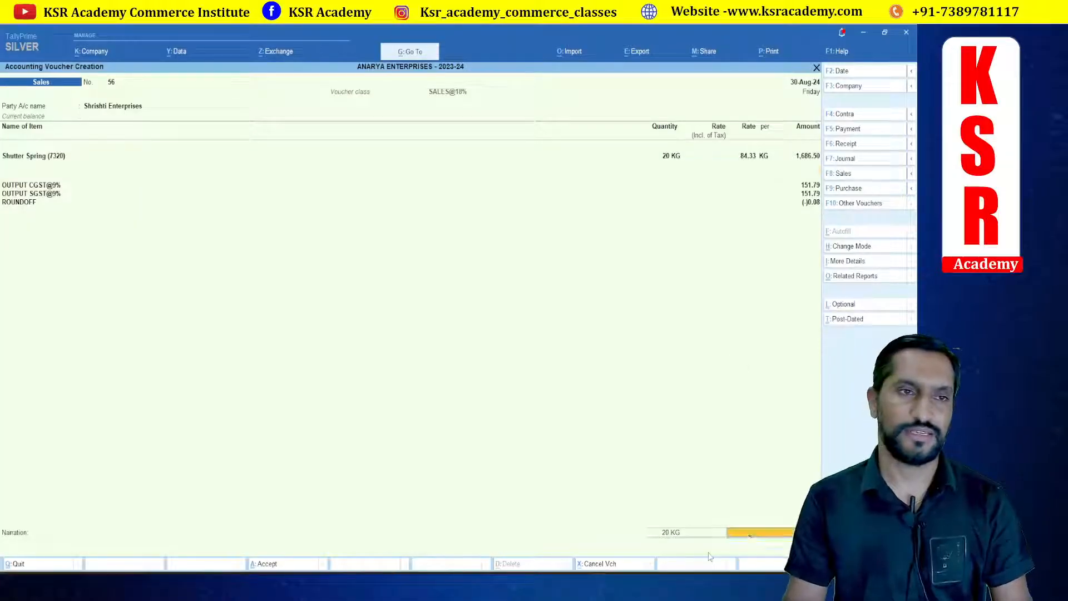
key(Return)
key(Return)
key(Return)
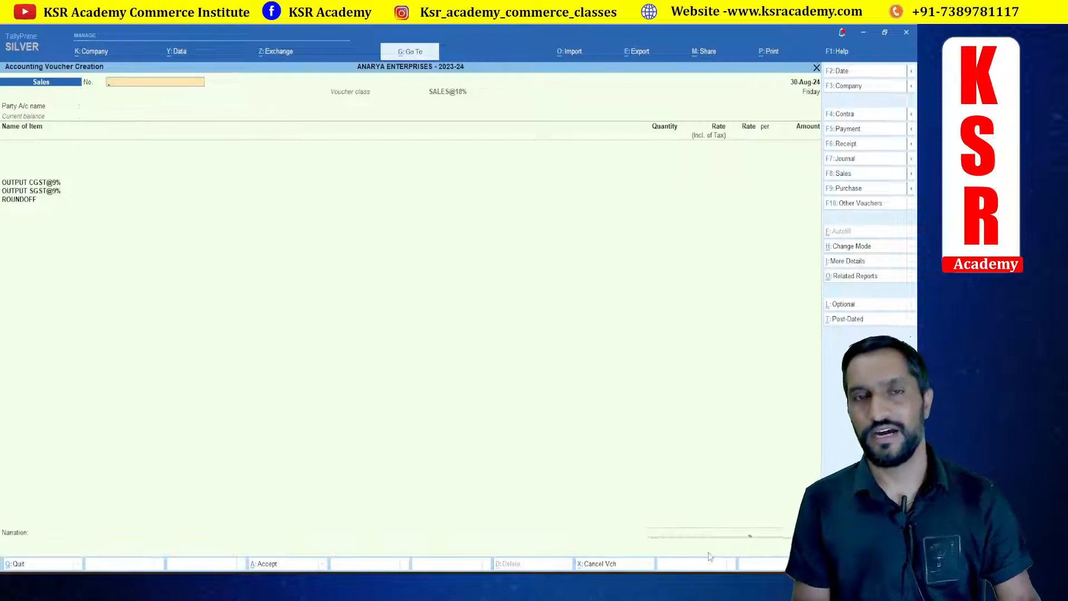
Step: Leave voucher entry and open the GSTR-1 report from the statutory GST reports
key(Escape)
key(Down)
key(Down)
key(Down)
key(Down)
key(Down)
key(Down)
key(Down)
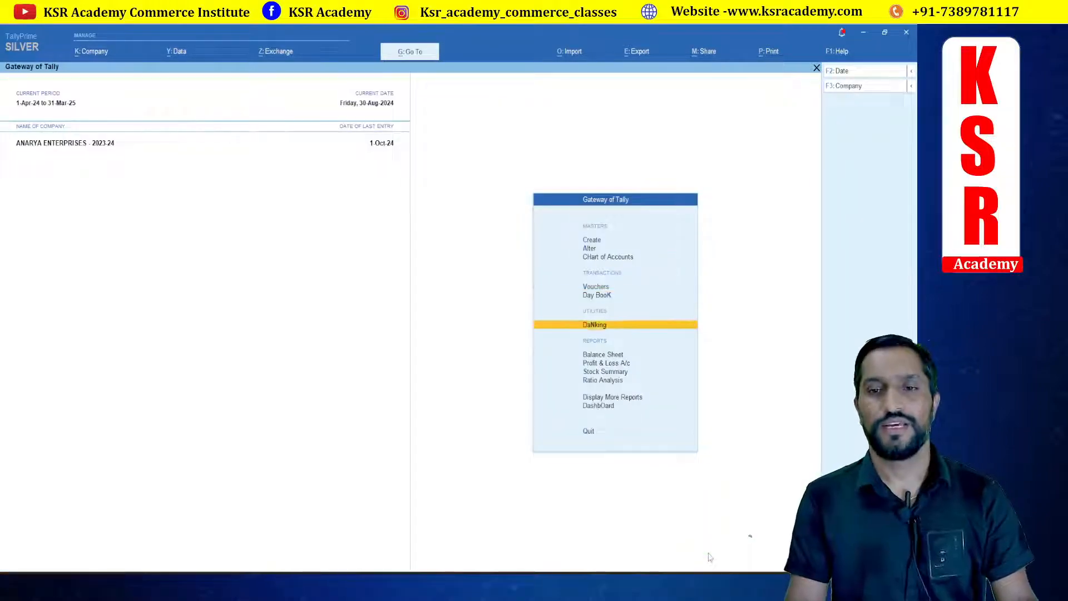
key(Return)
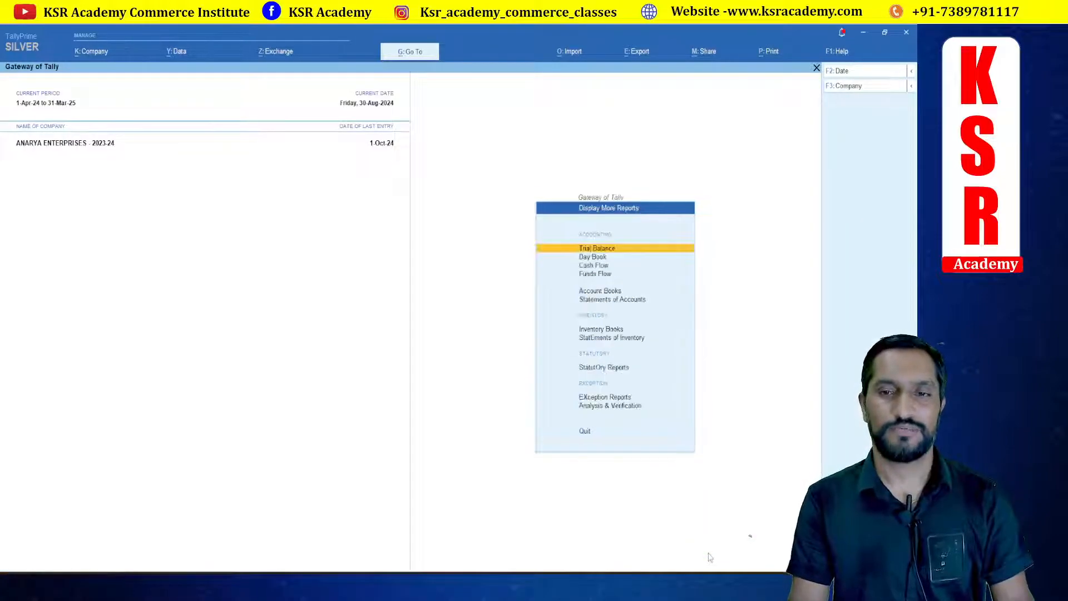
key(Down)
key(Down)
key(Down)
key(Down)
key(Down)
key(Down)
key(Down)
key(Down)
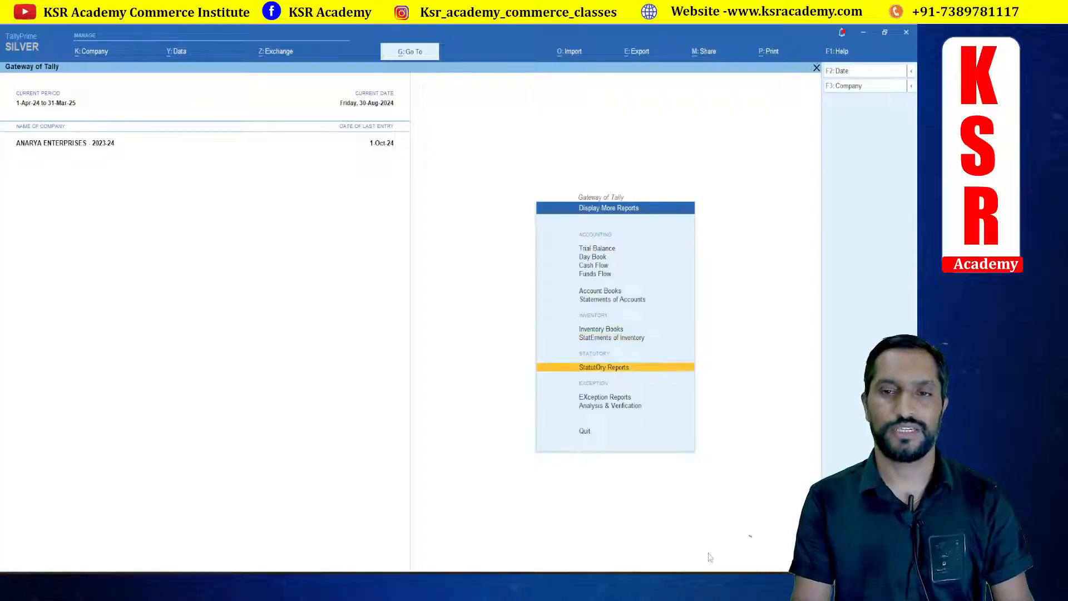
key(Return)
key(Return)
key(Down)
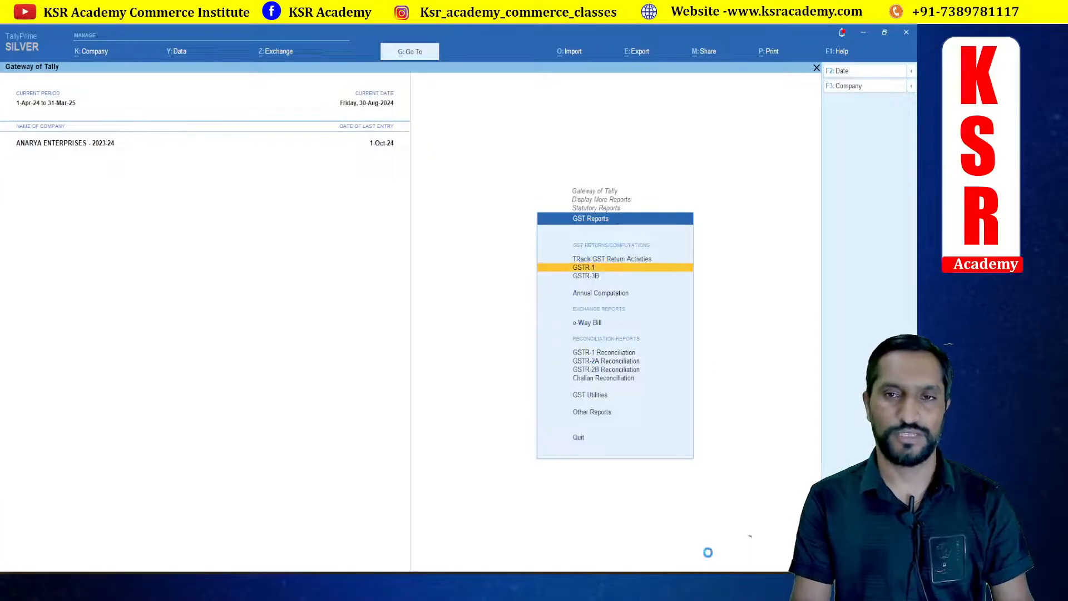
key(Return)
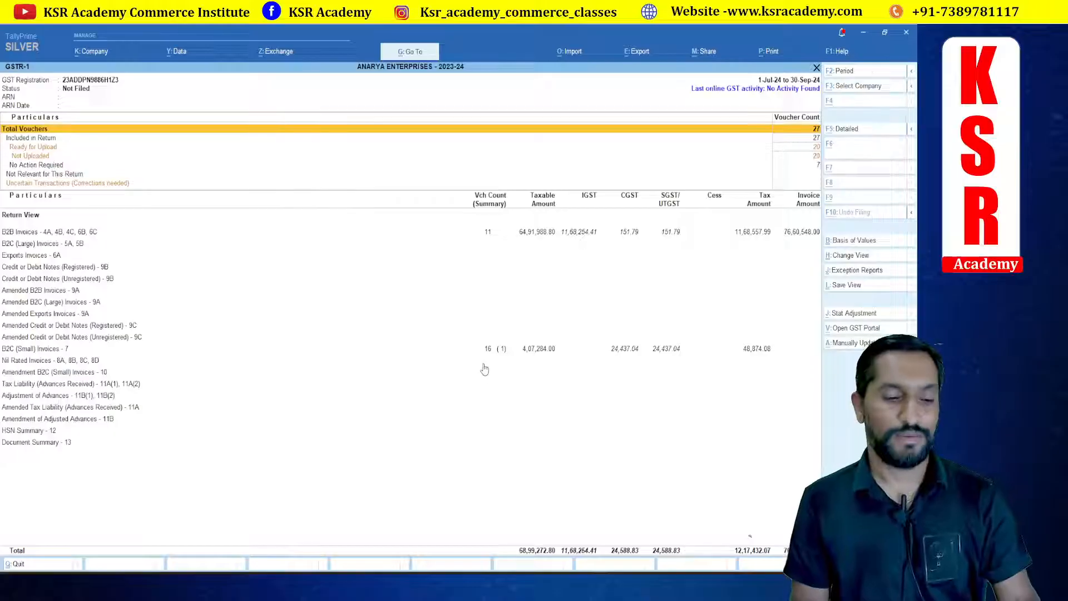
Step: Change the GSTR-1 period to 1-9-2024 through 30-9-2024
key(F2)
text(1.9.2)
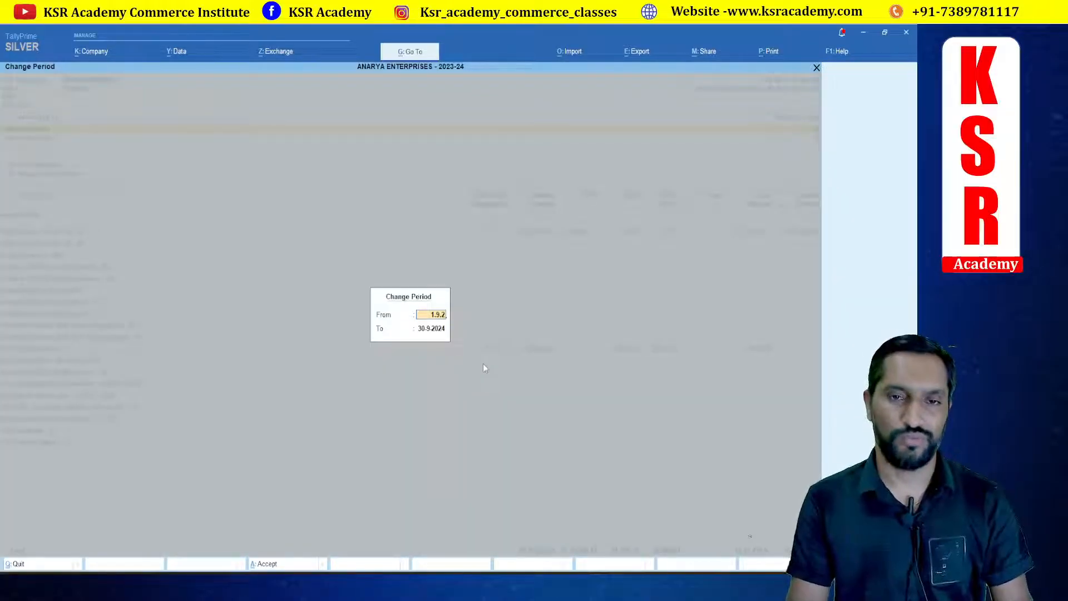
text(024)
key(Return)
text(30.9.2024)
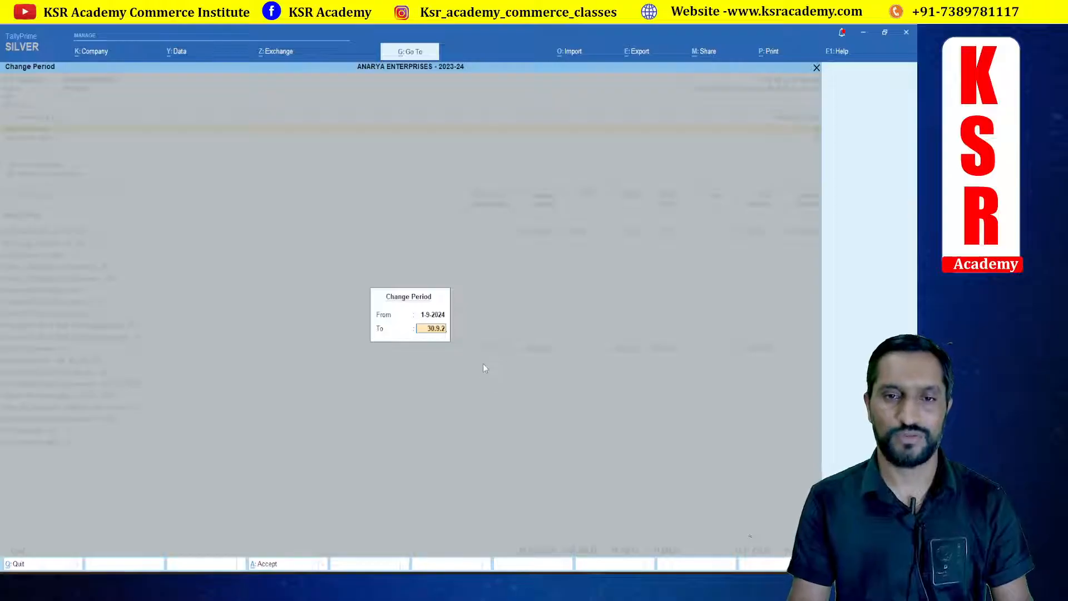
key(Return)
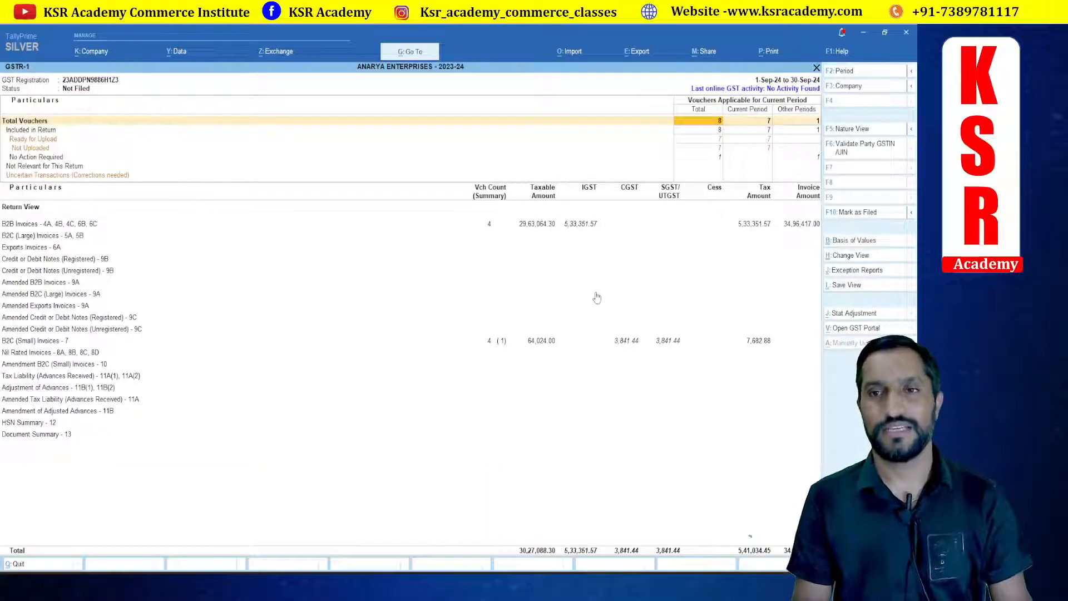
Step: Change the GSTR-1 period to 1-7-2024 through 30-9-2024
key(alt)
key(F2)
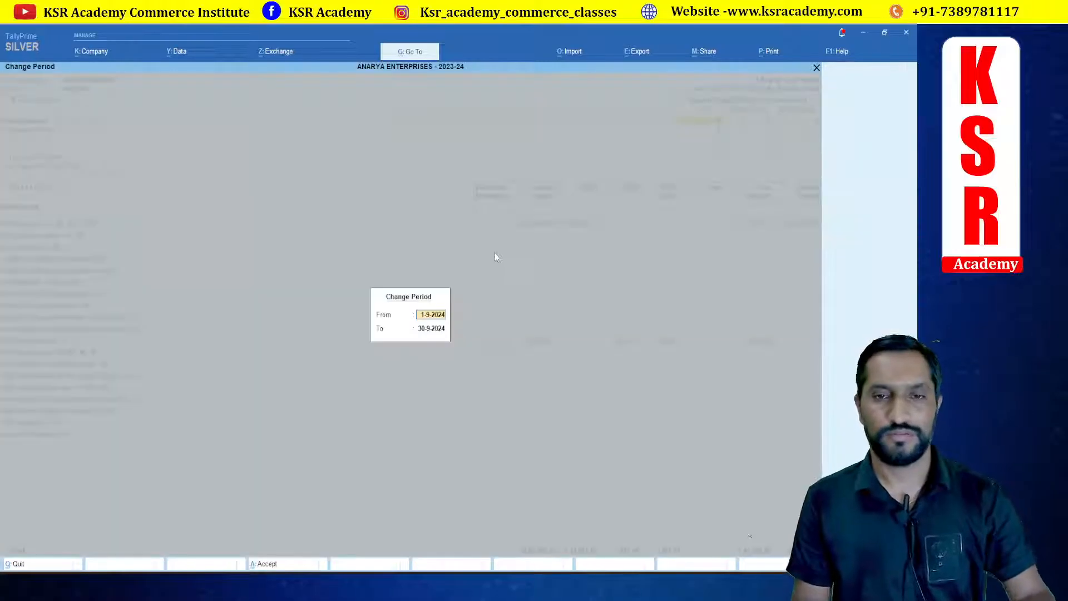
text(1.)
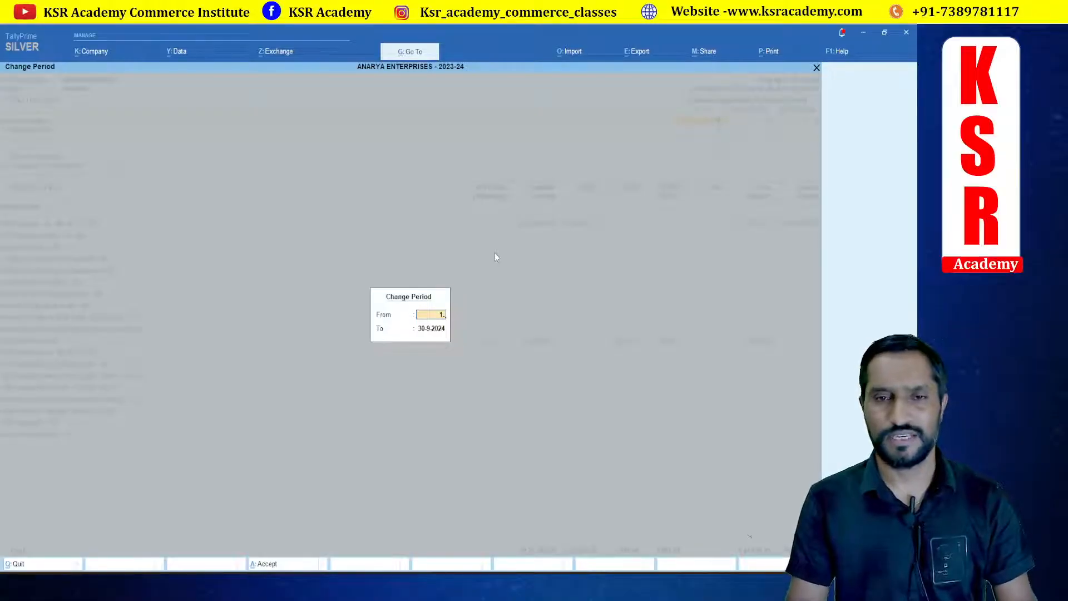
text(7.2024)
key(Return)
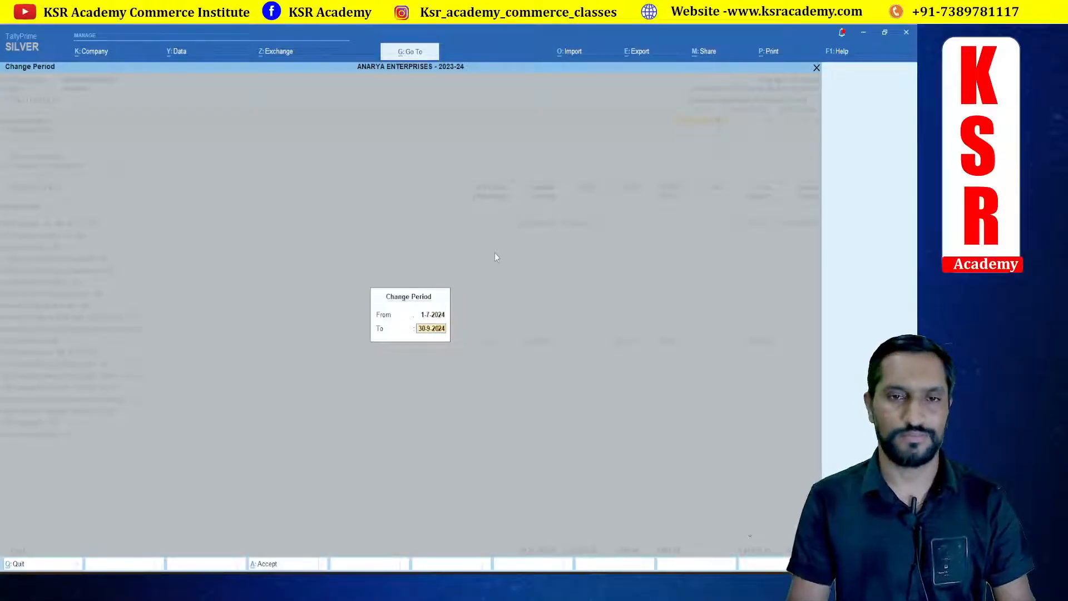
key(Return)
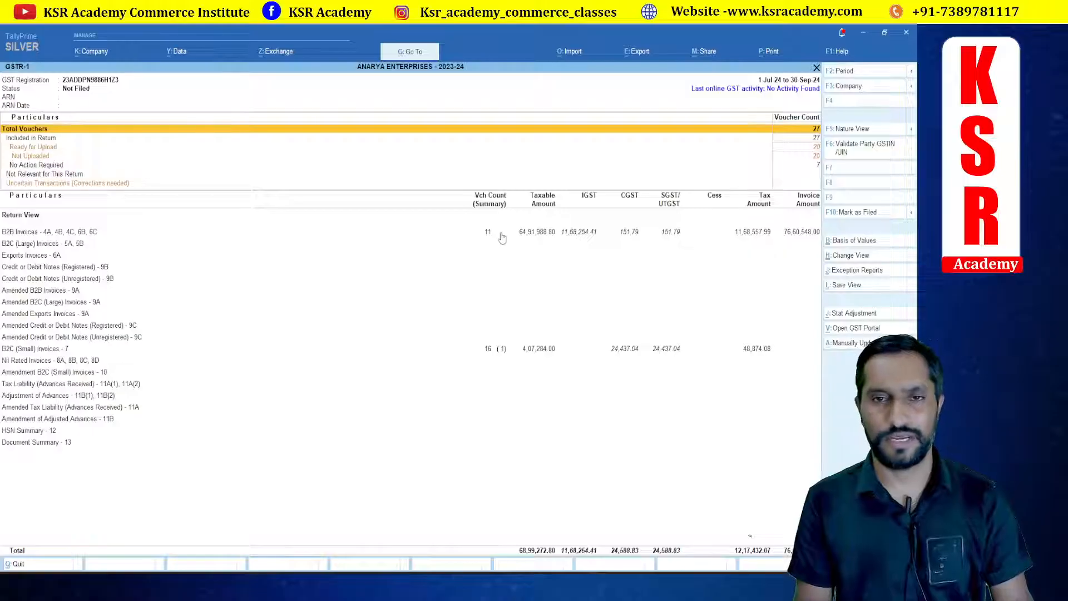
Step: Drill into the B2B invoices to review the party-wise summary, then return to GSTR-1
click(501, 237)
click(501, 238)
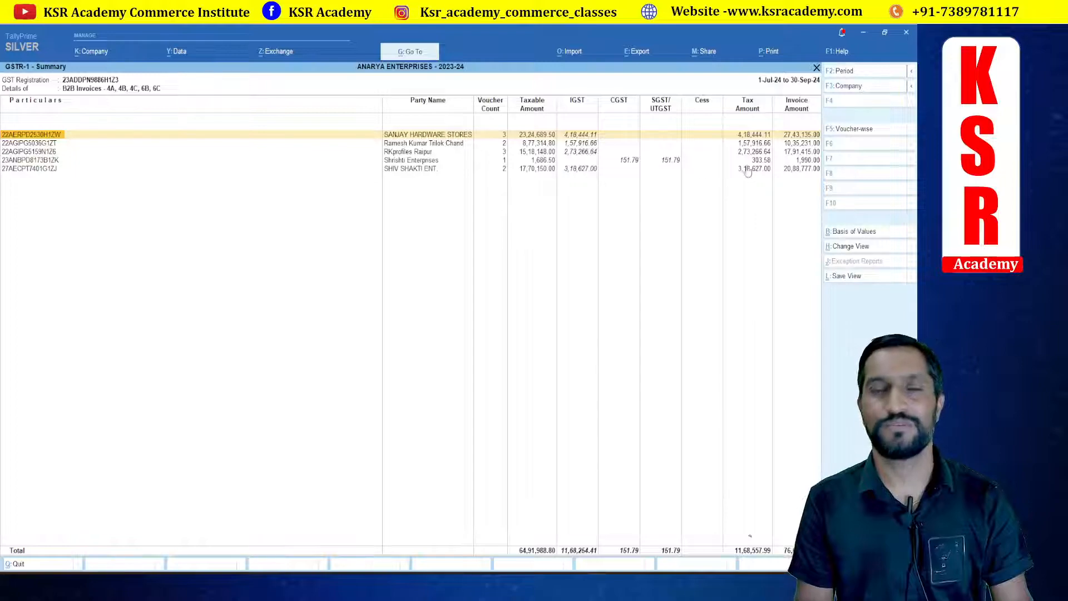
key(Escape)
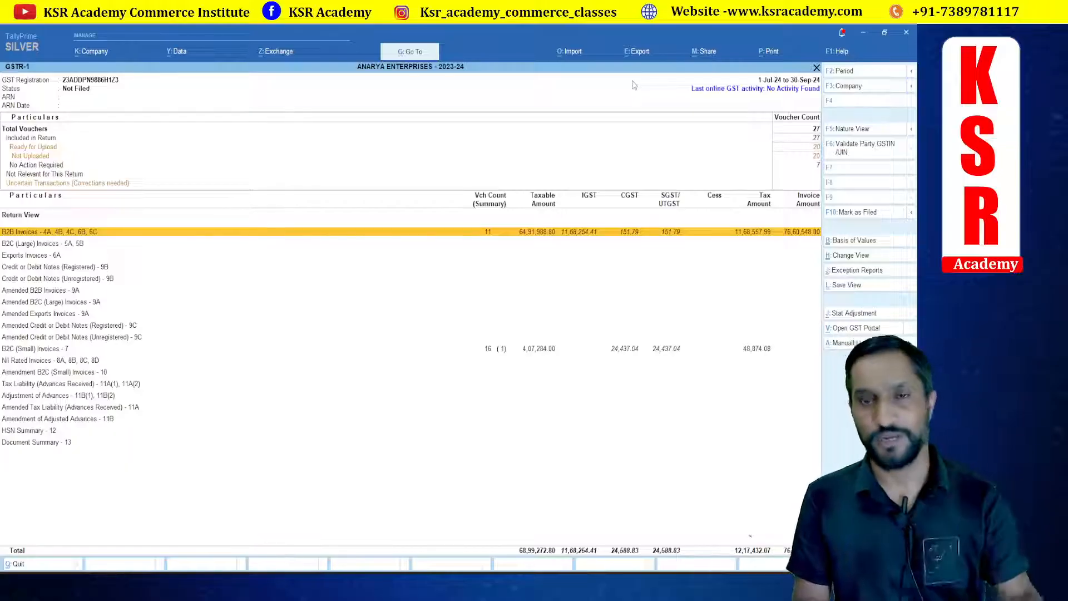
Step: Open the GST returns export to list the GSTR-1 invoices pending upload
click(640, 53)
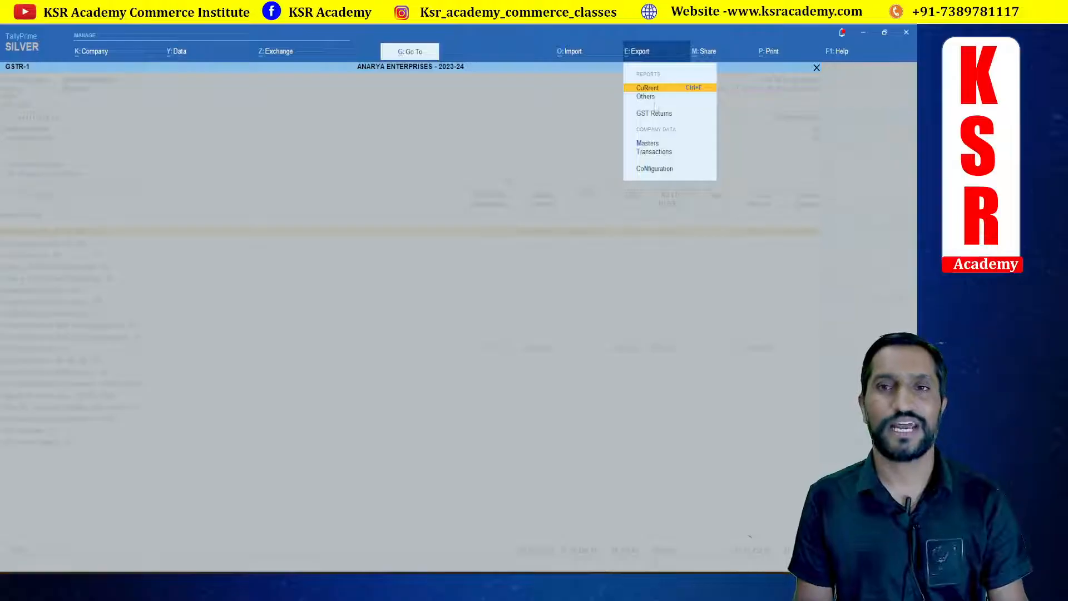
click(652, 116)
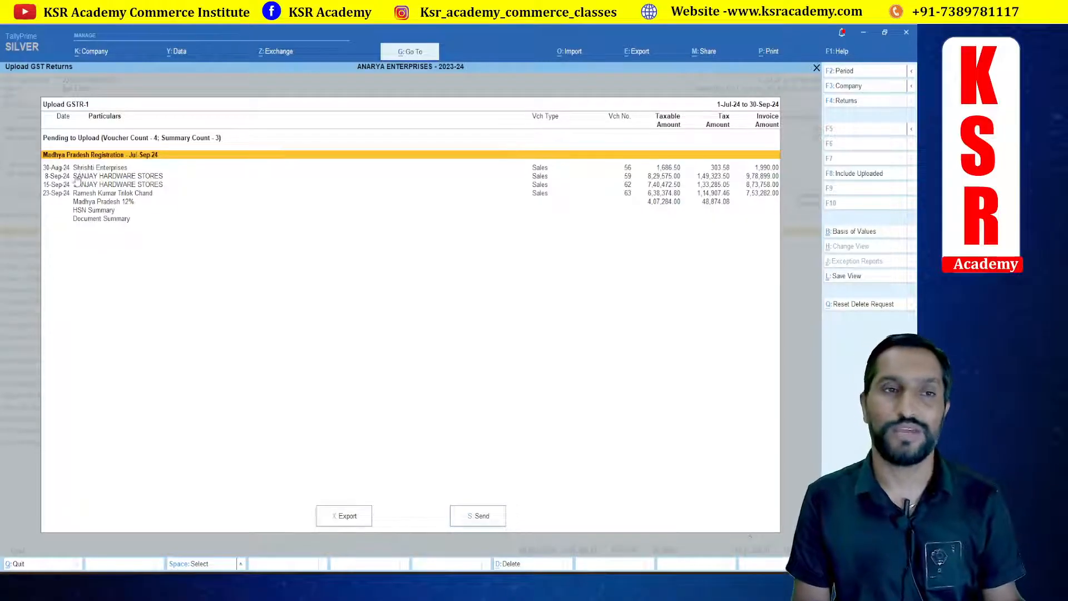
key(alt+Tab)
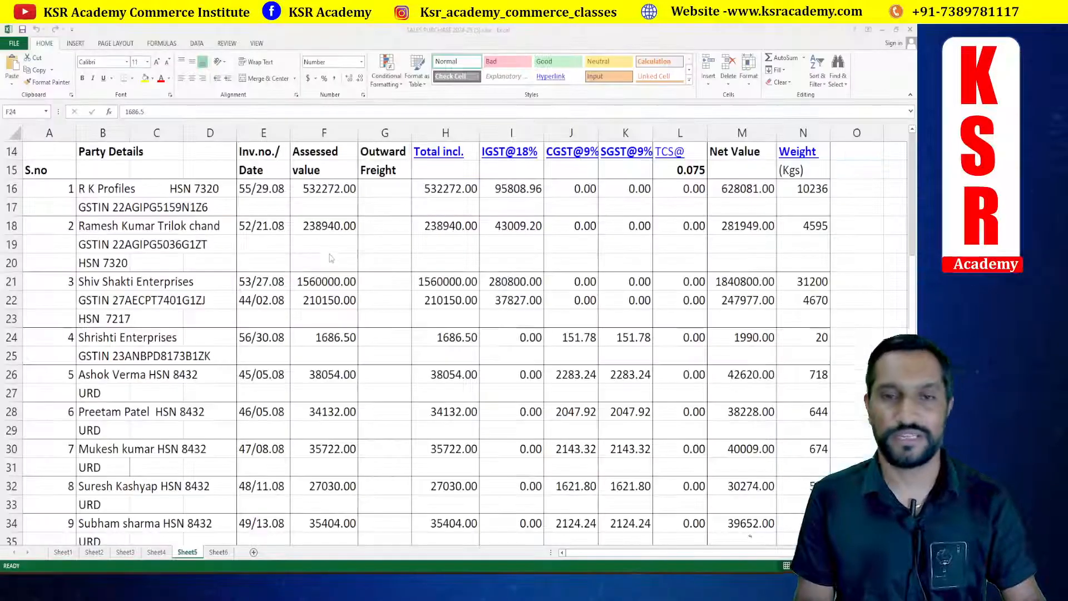
key(alt+Tab)
key(alt+Tab)
key(alt+Tab)
key(alt+Tab)
key(alt+Tab)
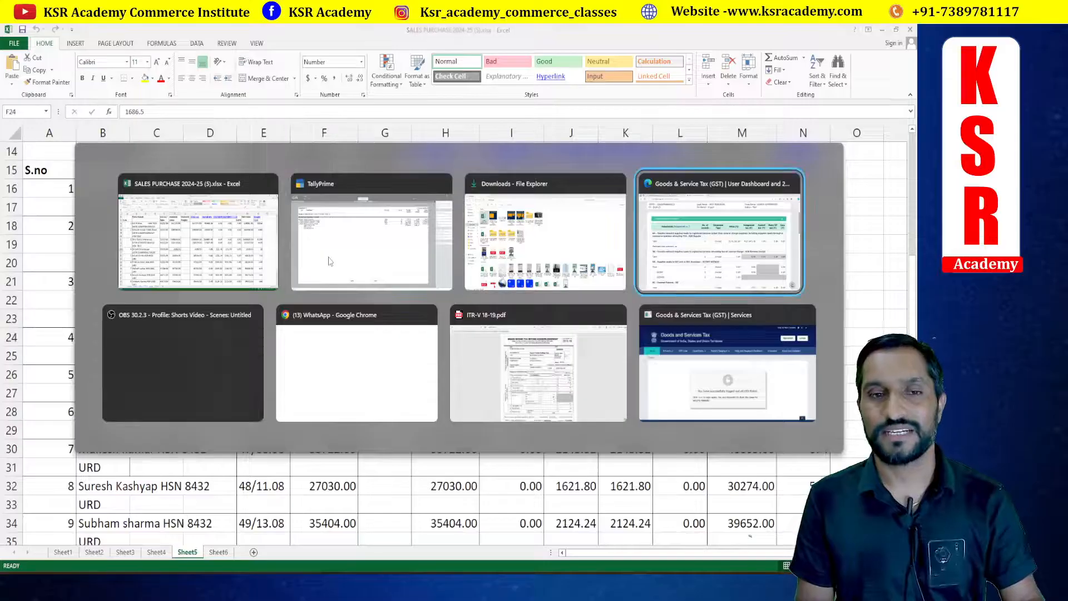
key(alt+Tab)
key(alt+Tab)
key(alt+Tab)
key(alt+Tab)
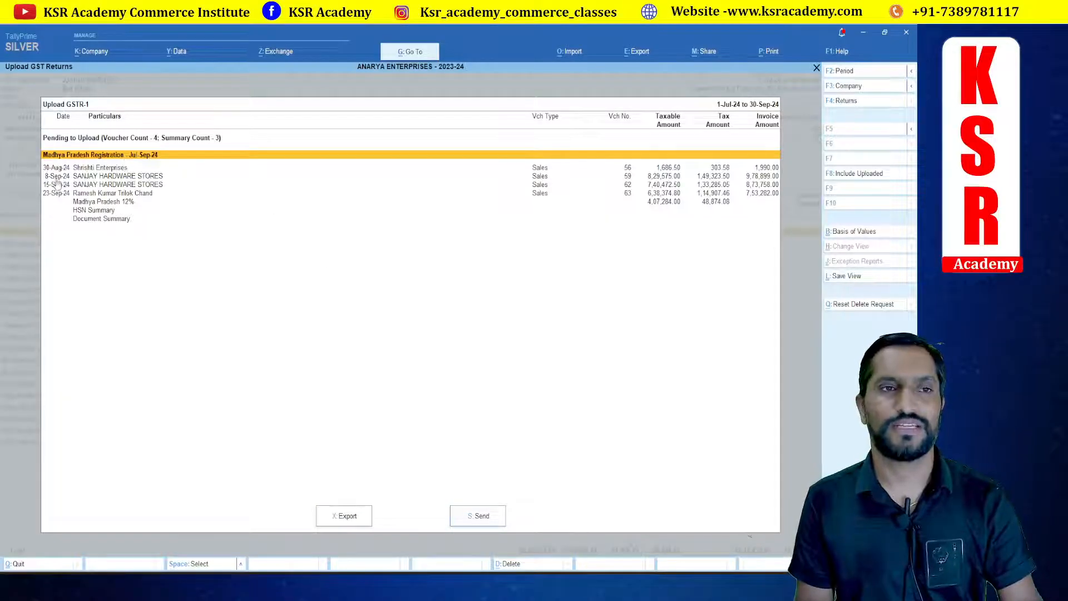
key(alt+Tab)
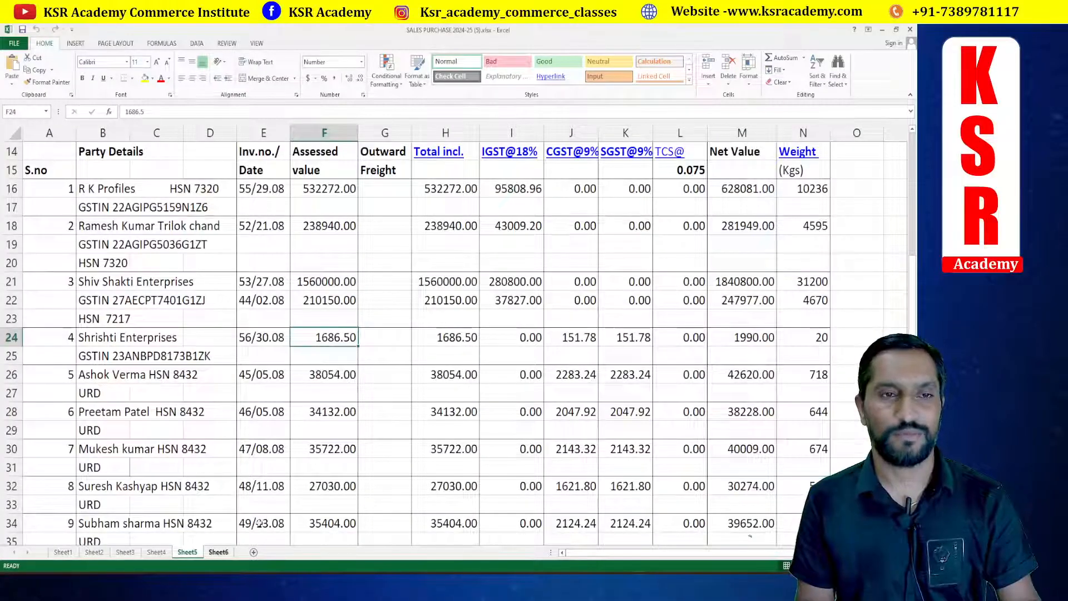
Step: Compare the pending GSTR-1 invoices with the sales details on the workbook's Sheet6
key(ctrl+Page_Down)
scroll(185, 349, up, 2)
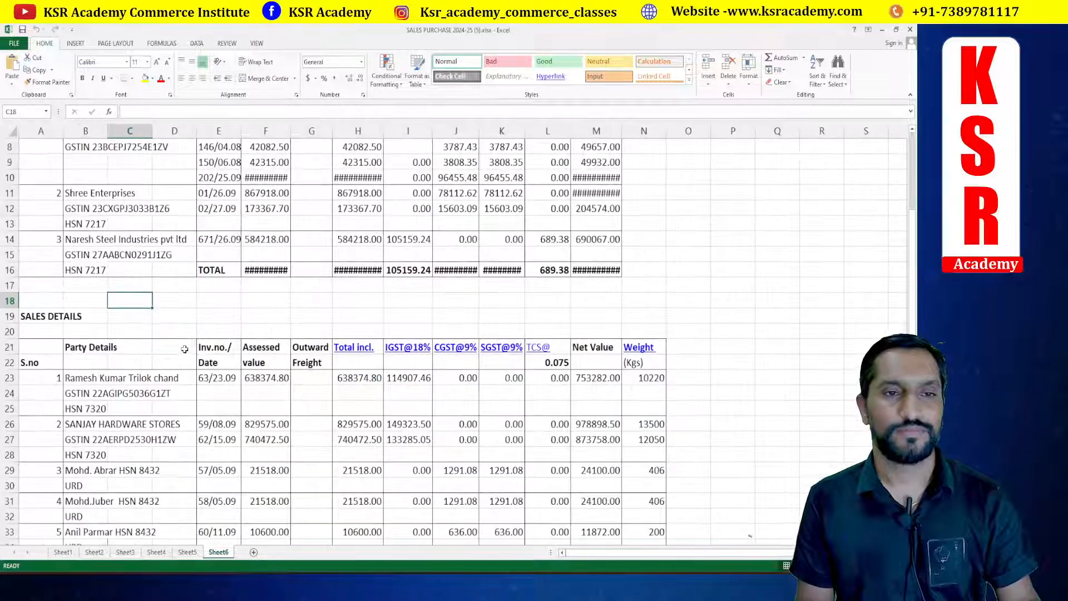
scroll(185, 349, down, 3)
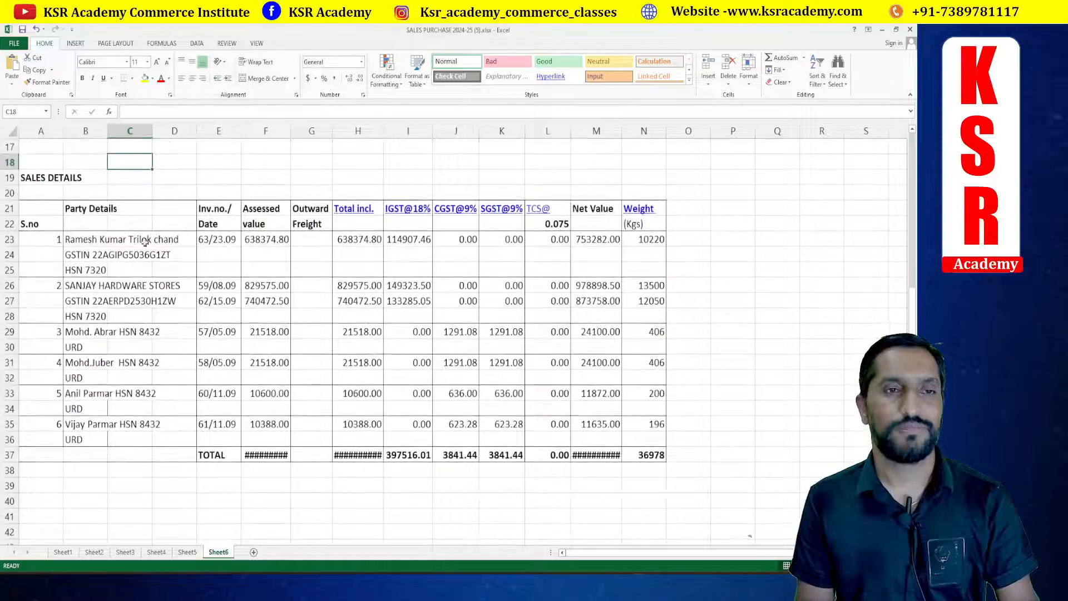
click(214, 240)
key(alt+Tab)
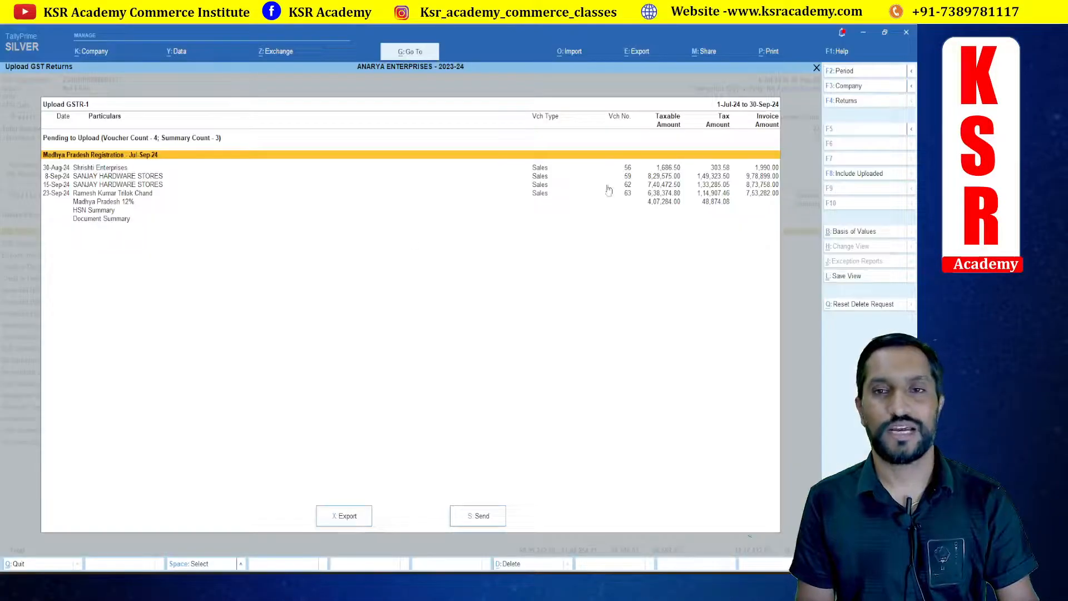
click(628, 194)
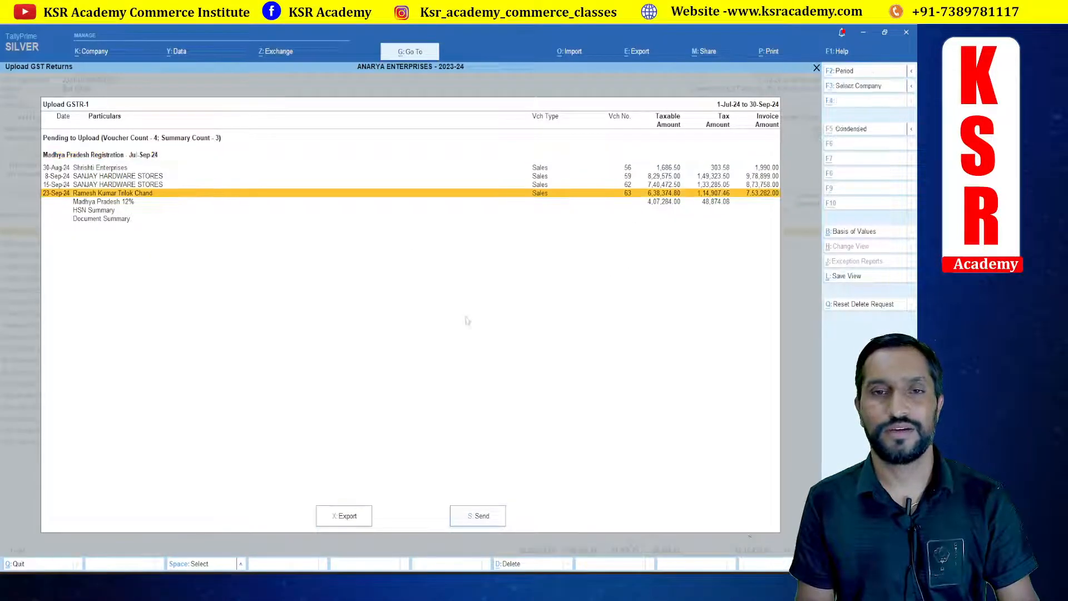
key(alt+Tab)
key(Down)
key(alt+Tab)
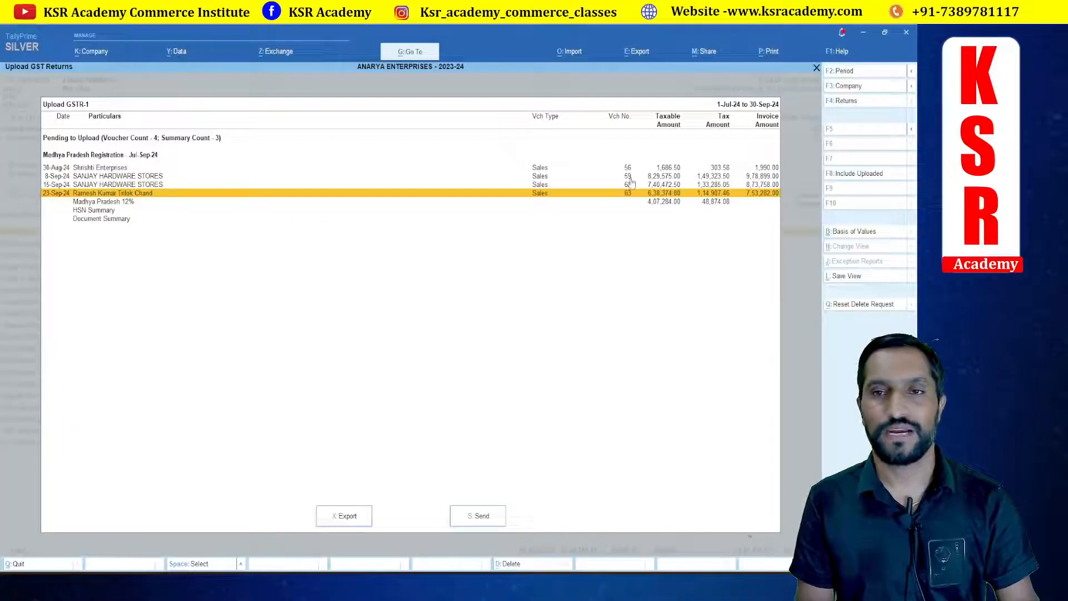
key(Up)
key(Up)
key(alt+Tab)
key(Down)
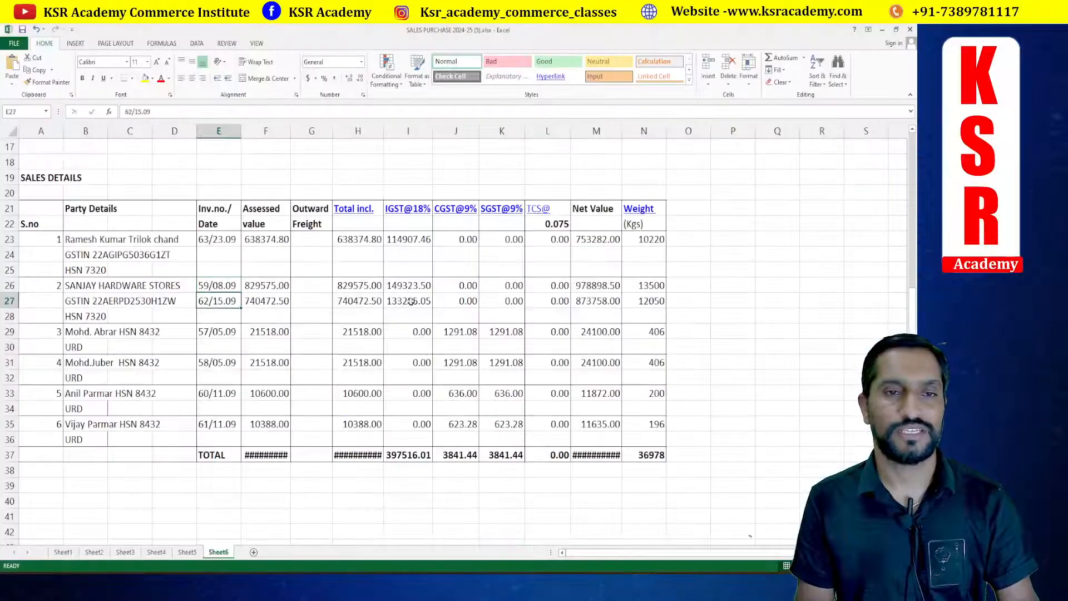
key(alt+Tab)
key(Down)
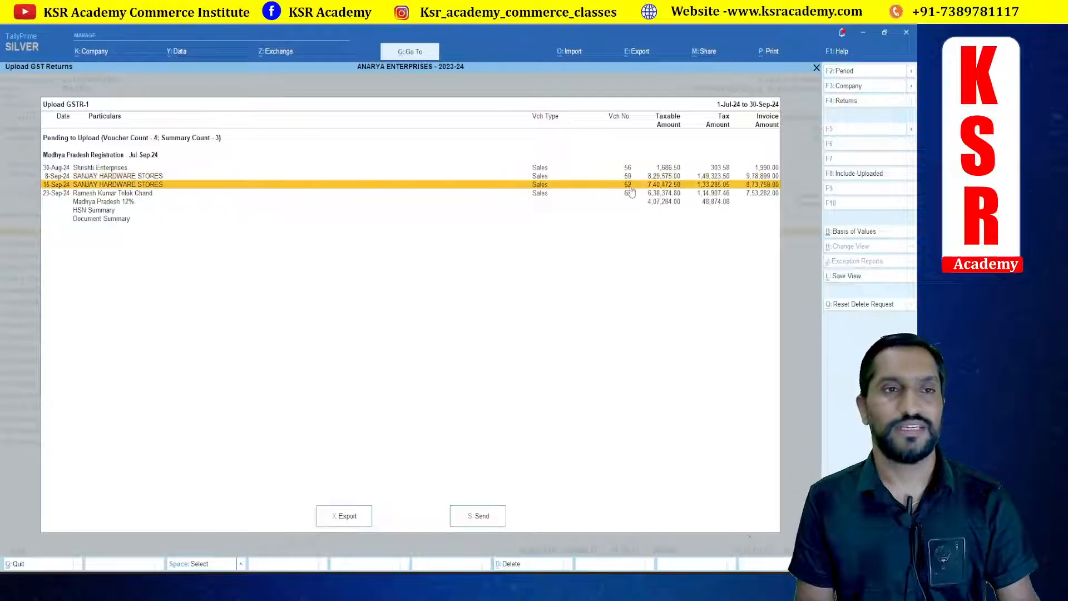
Step: Check the unregistered sales rows on Sheet6 against the pending GSTR-1 invoice list
key(alt+Tab)
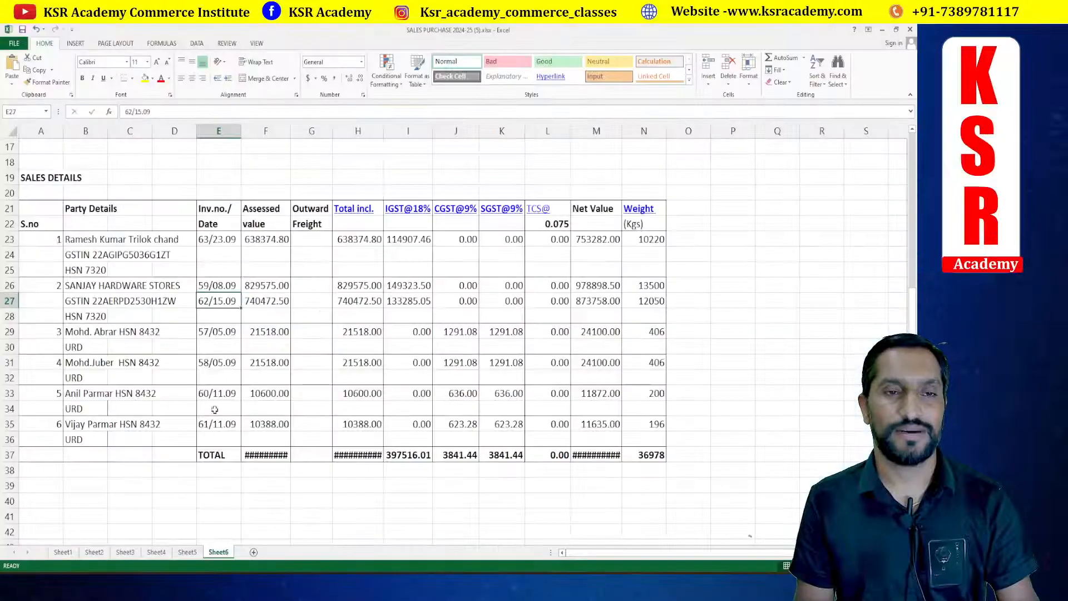
click(108, 337)
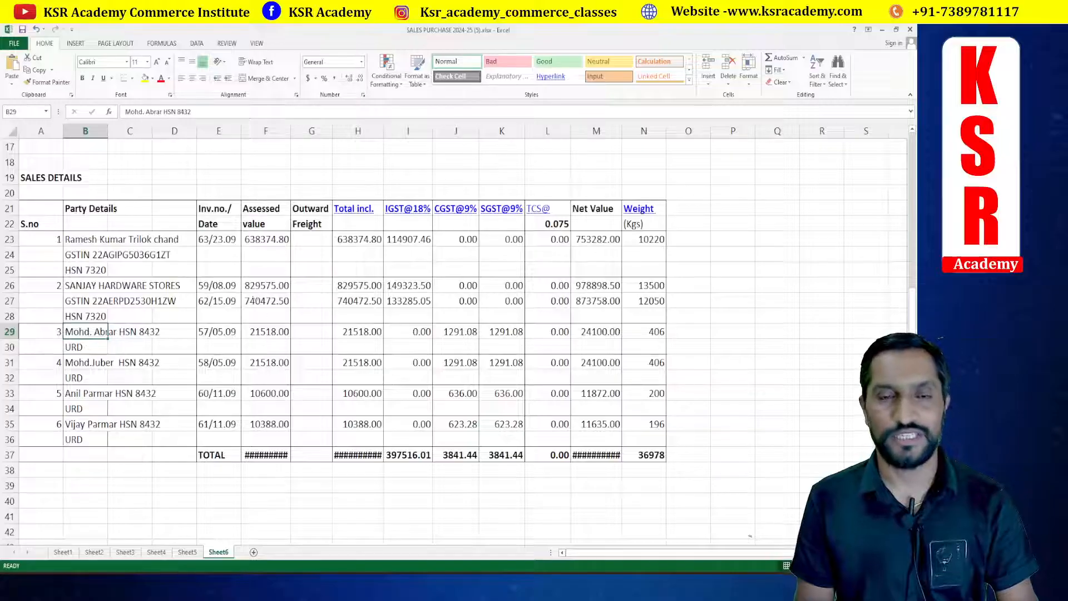
key(alt+Tab)
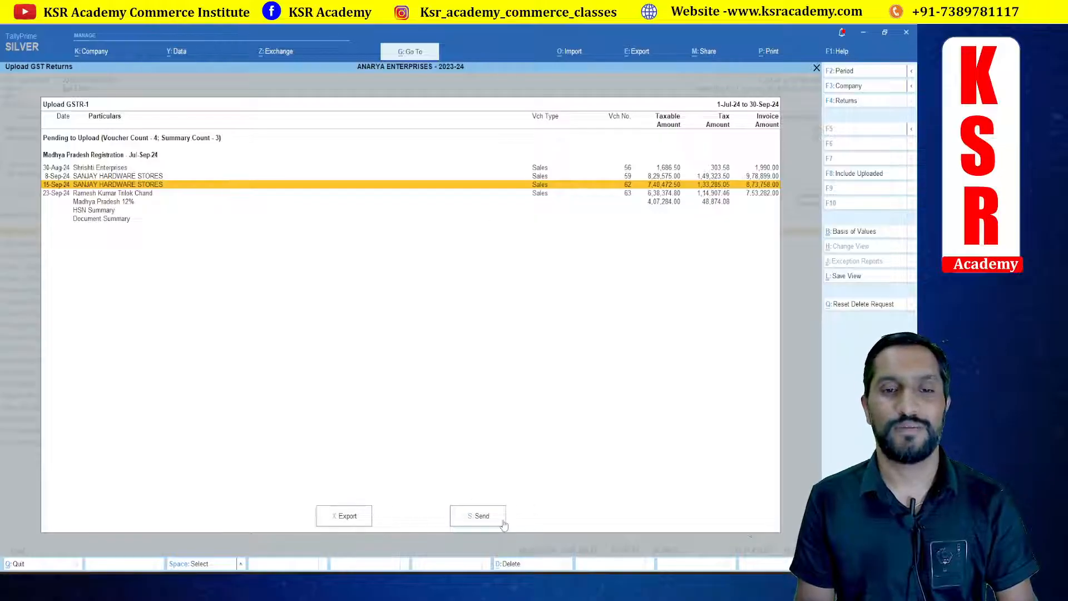
Step: Configure the GSTR-1 upload report to show the Section column
key(F12)
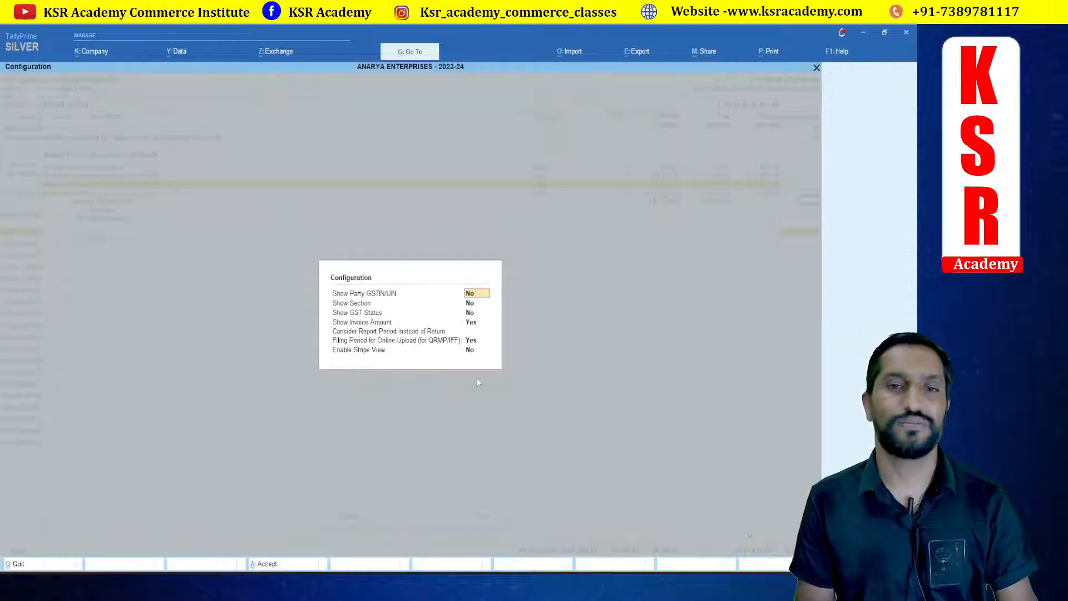
key(Return)
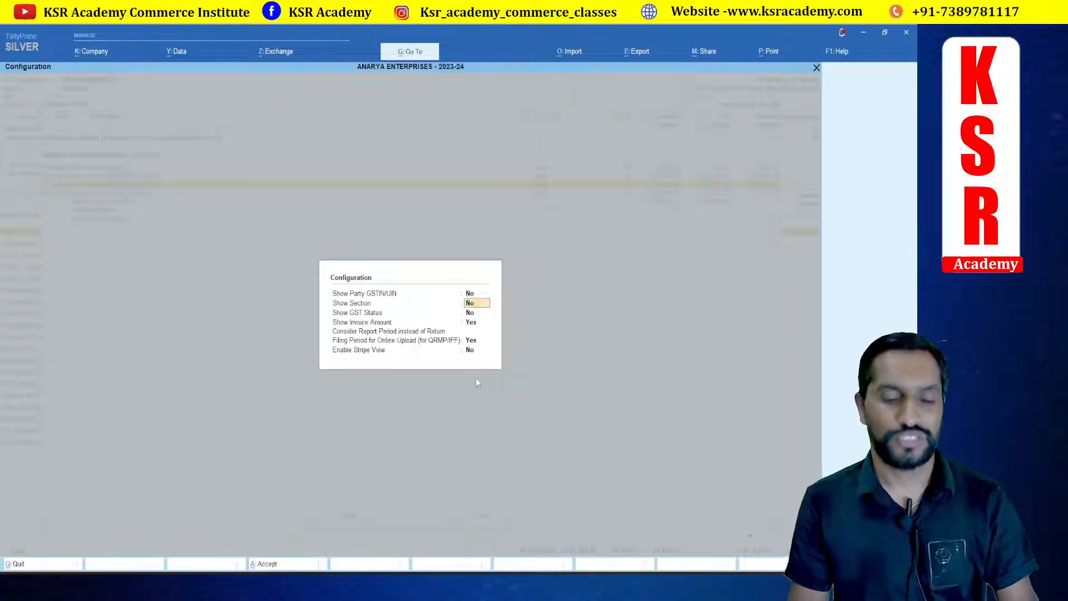
text(y)
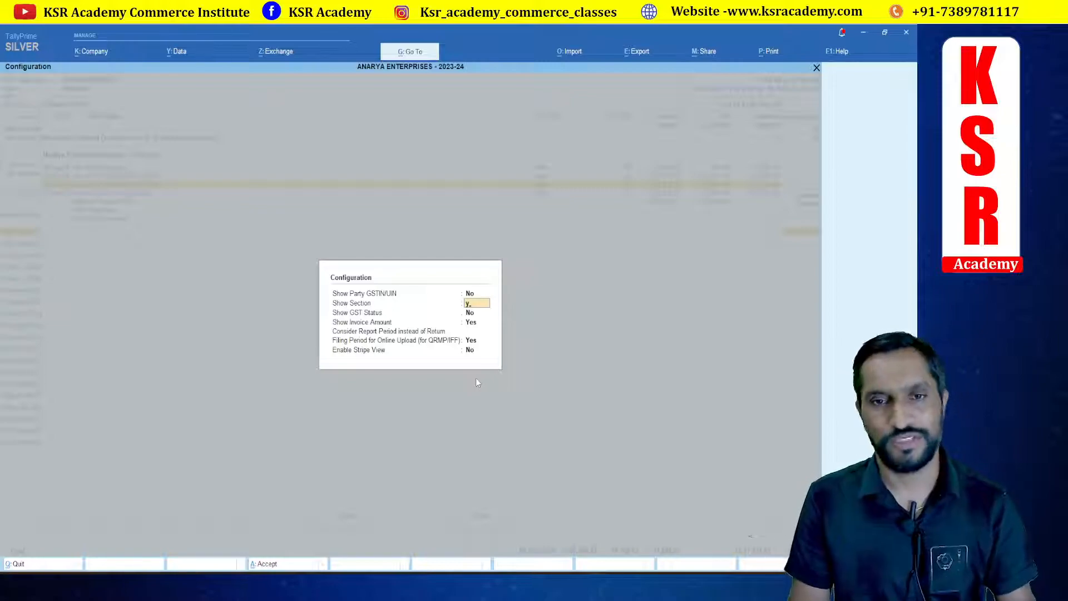
key(Return)
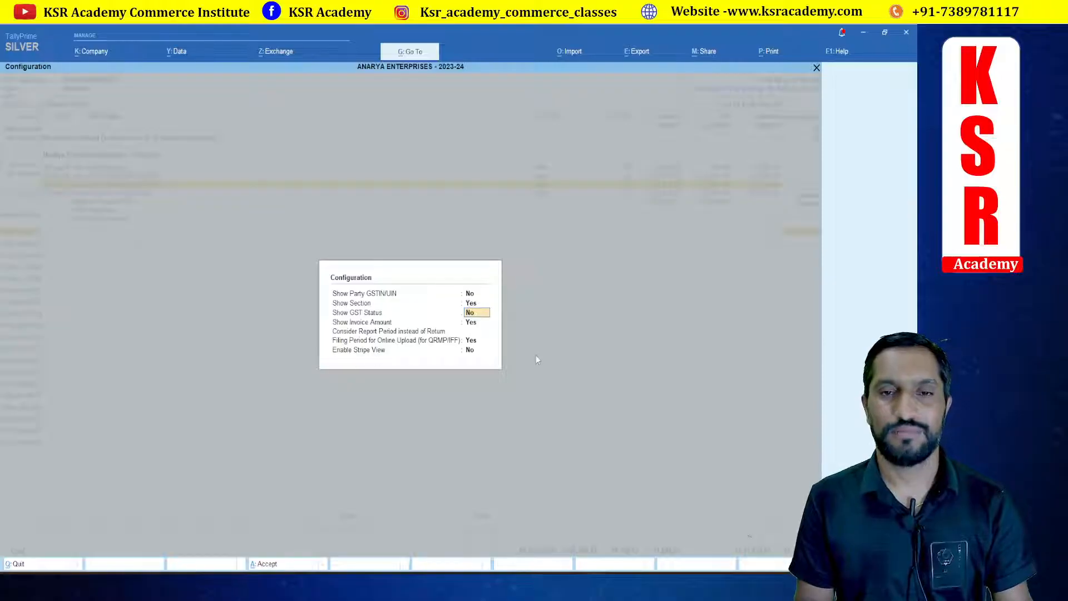
key(Return)
key(Return)
key(Return)
key(Return)
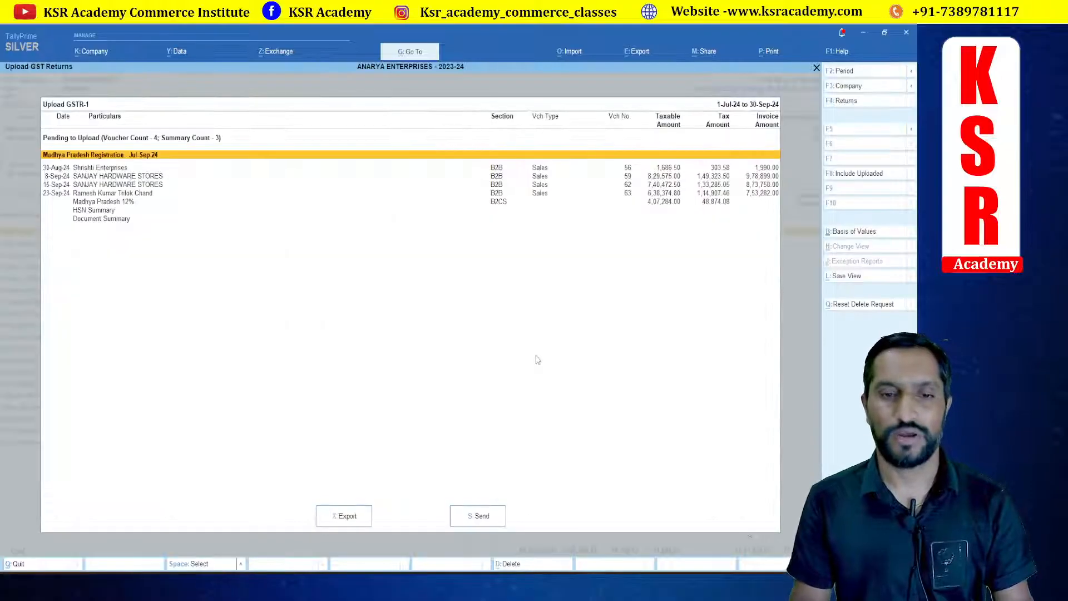
Step: Export the pending GSTR-1 data as JSON files to the Tally DATA folder on the Desktop
click(345, 517)
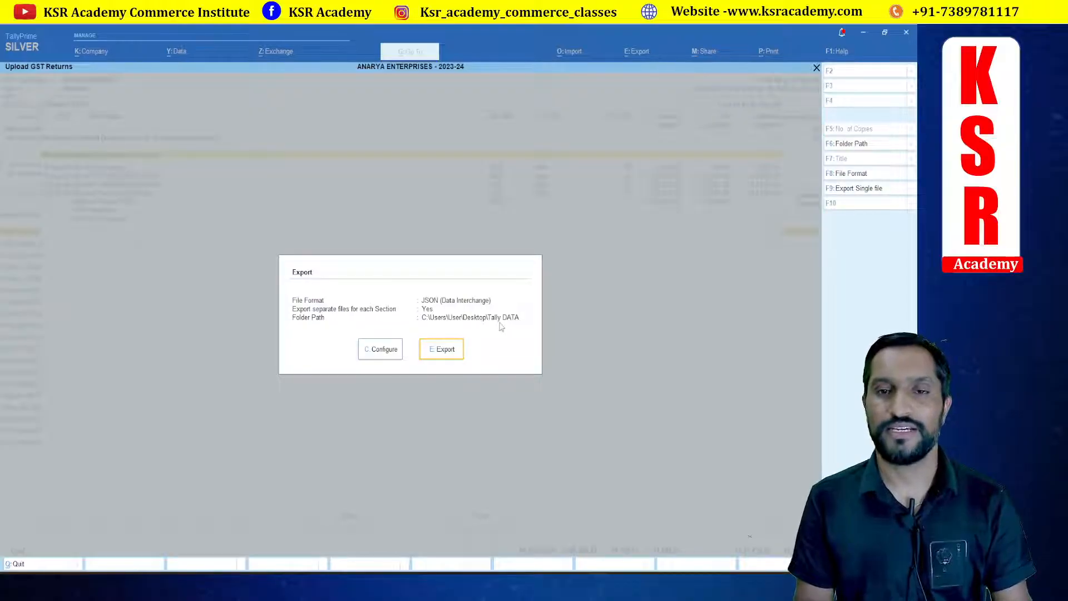
click(445, 351)
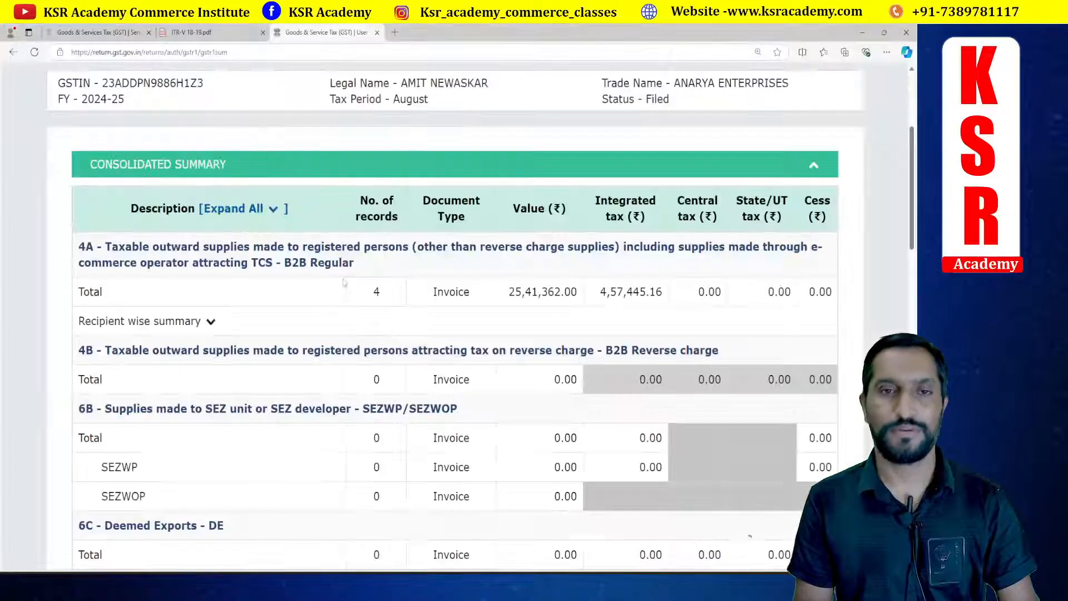
scroll(370, 296, up, 4)
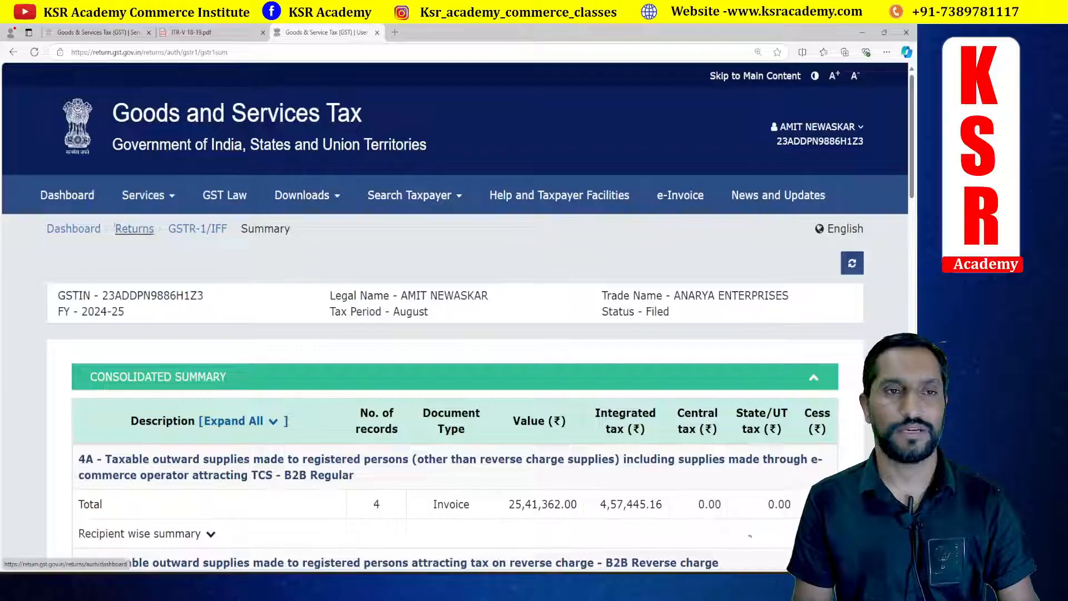
click(79, 201)
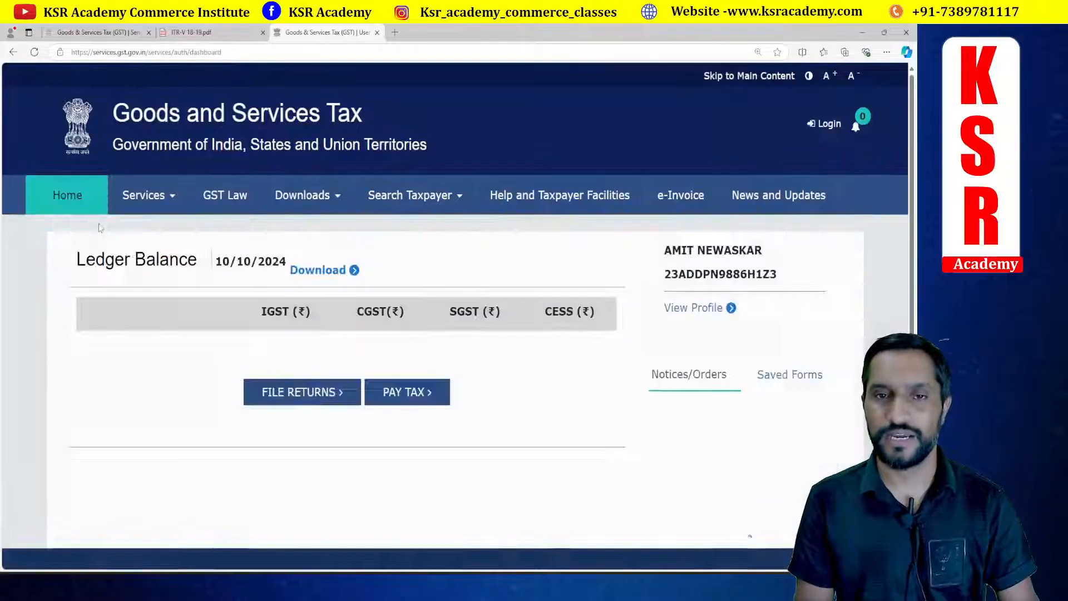
scroll(272, 356, down, 5)
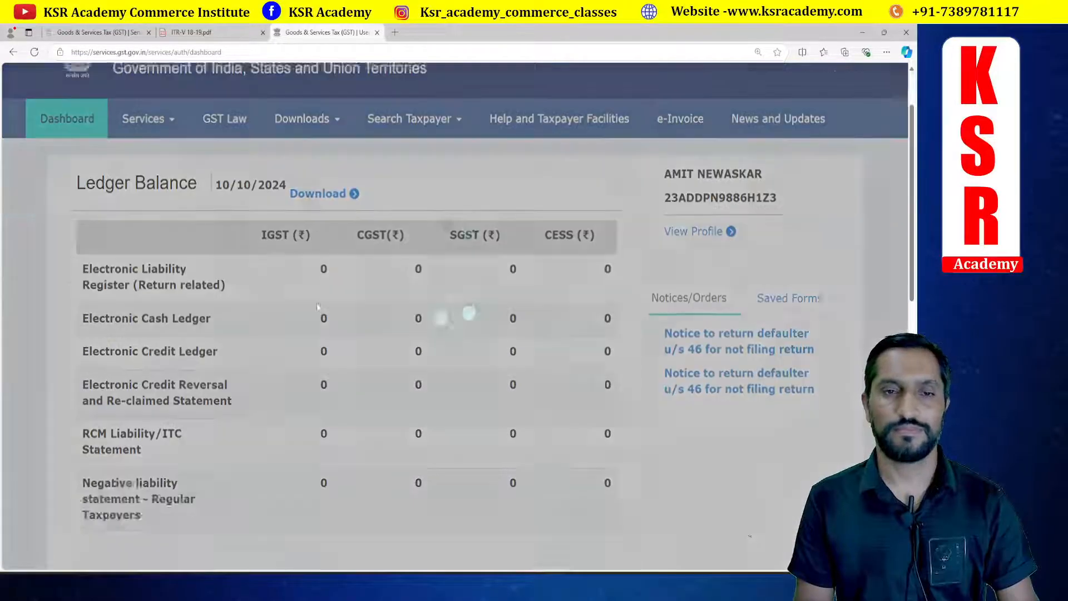
click(292, 353)
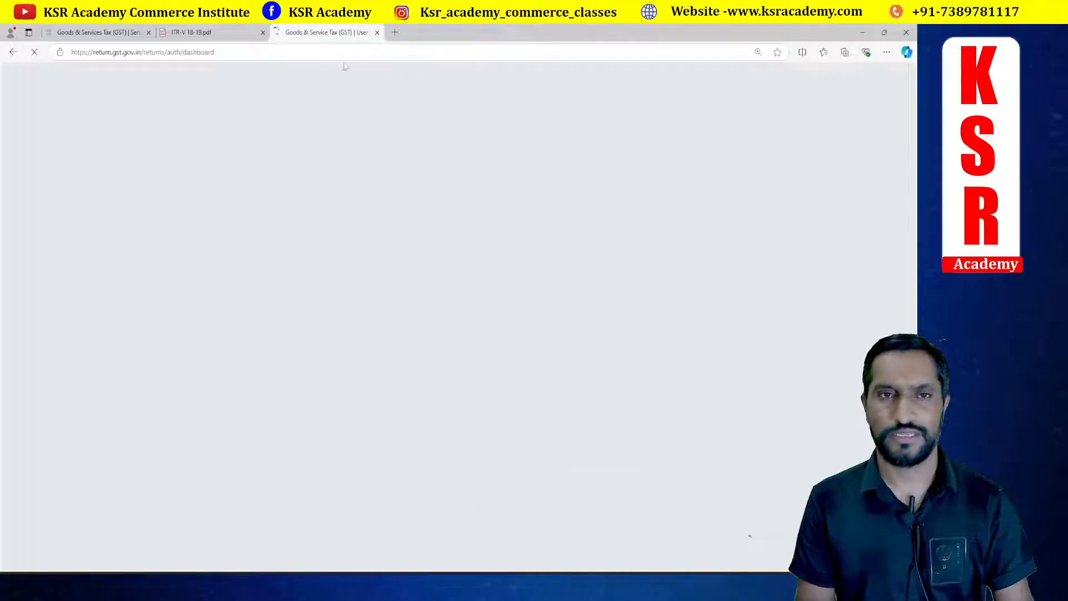
click(376, 32)
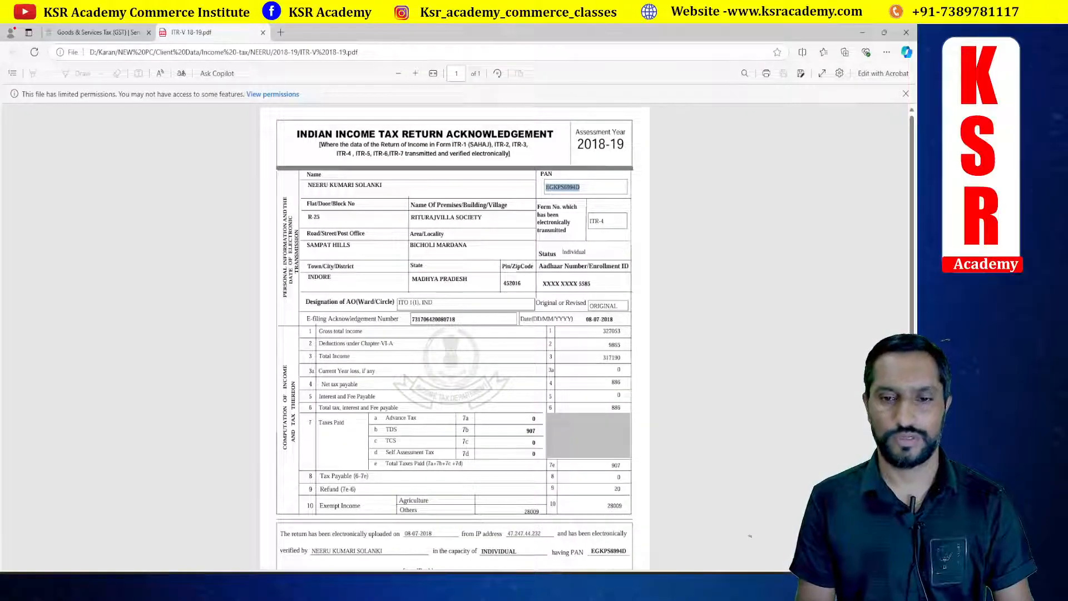
Step: Open the GST portal in a new Chrome tab and go to its login page
click(433, 585)
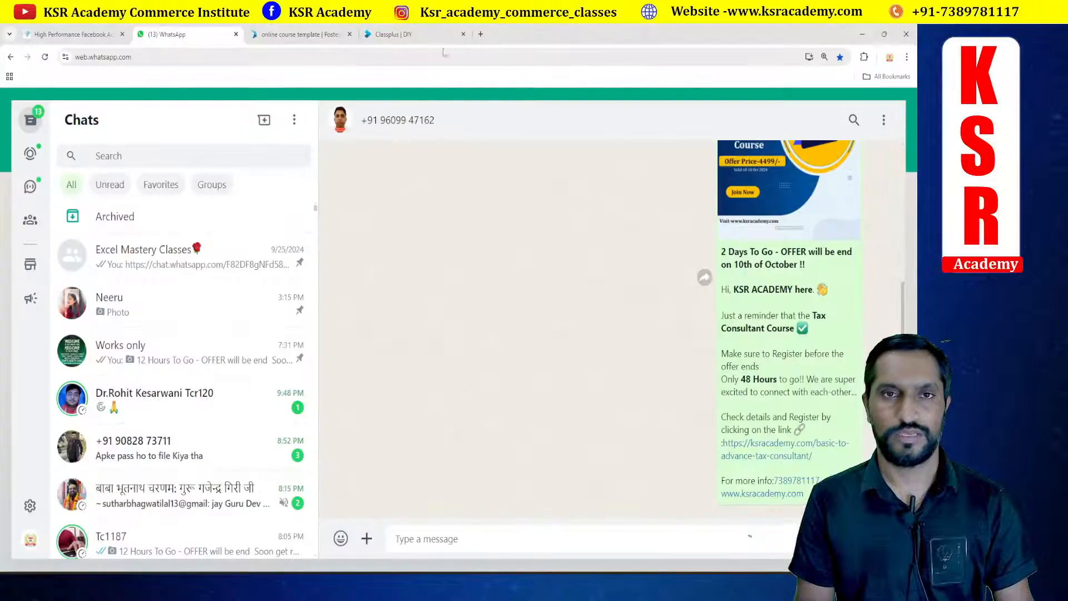
click(480, 34)
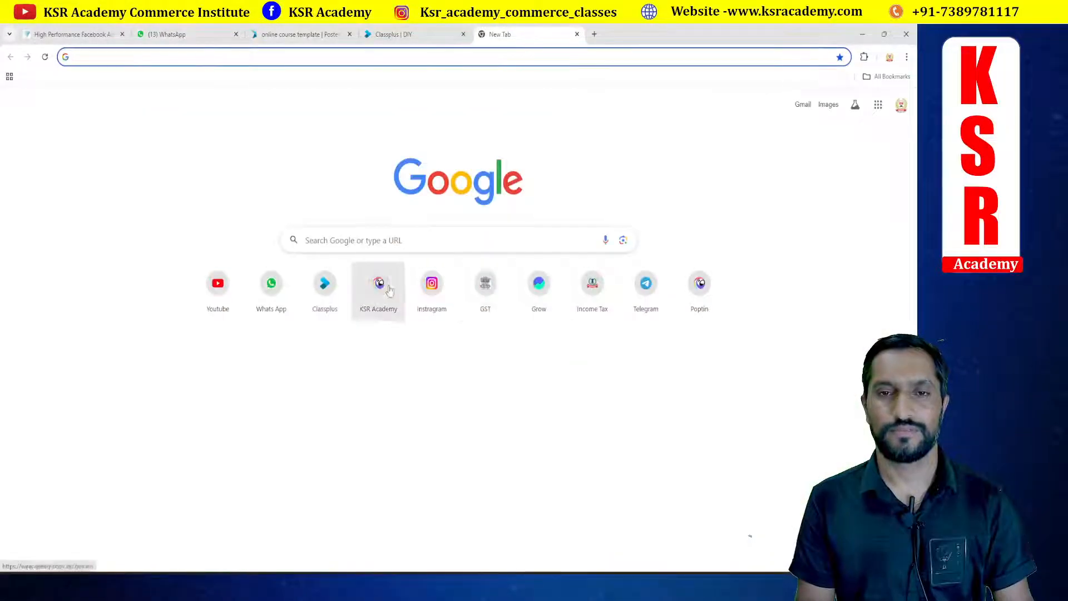
click(484, 283)
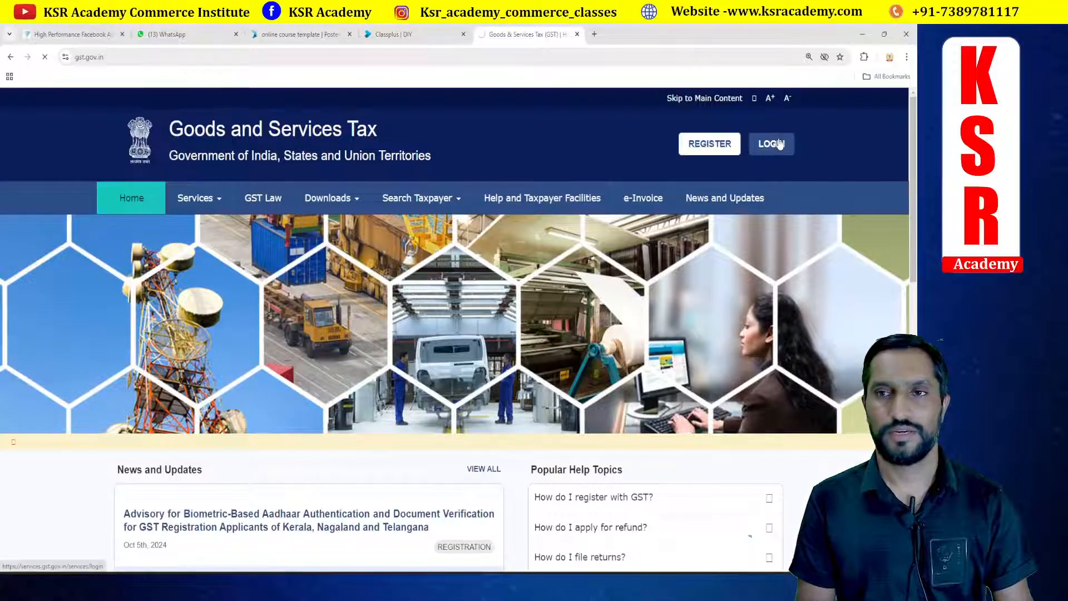
click(779, 144)
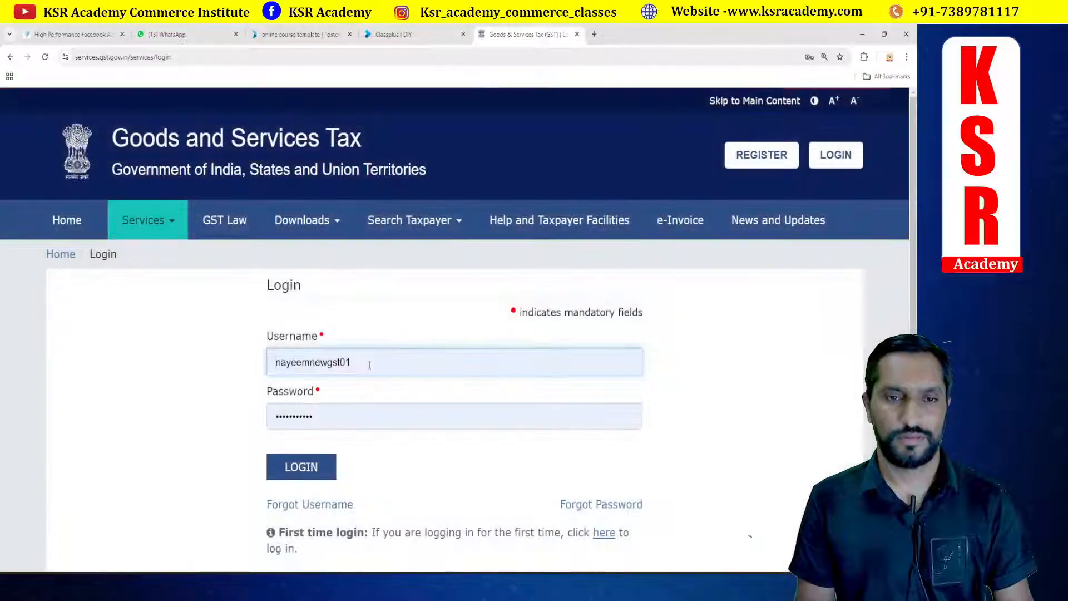
Step: Log in to the GST portal with the company's saved username and password and the captcha characters
click(370, 363)
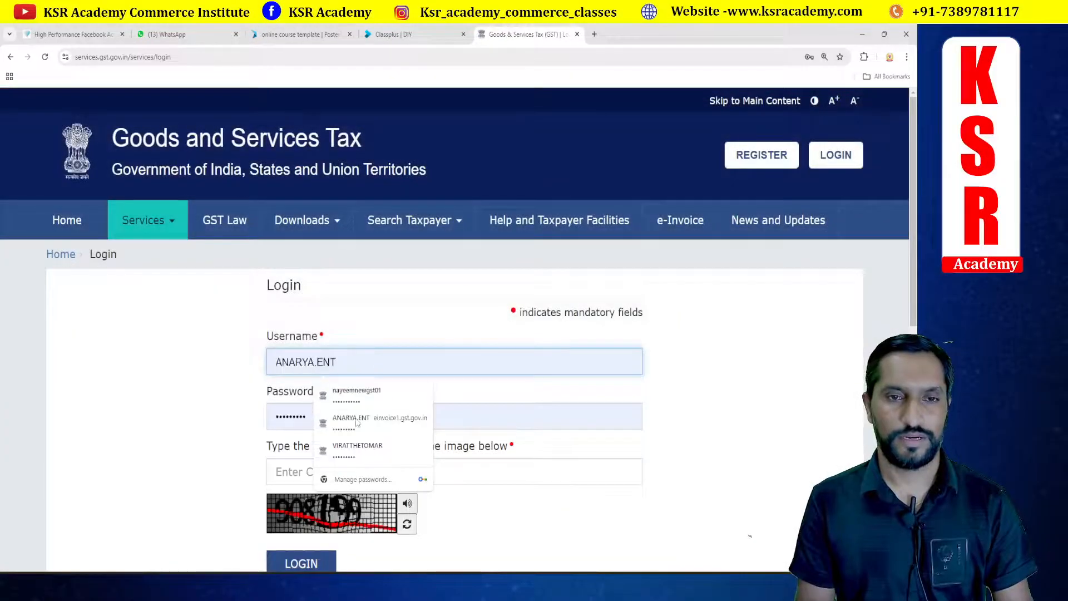
click(358, 450)
click(377, 360)
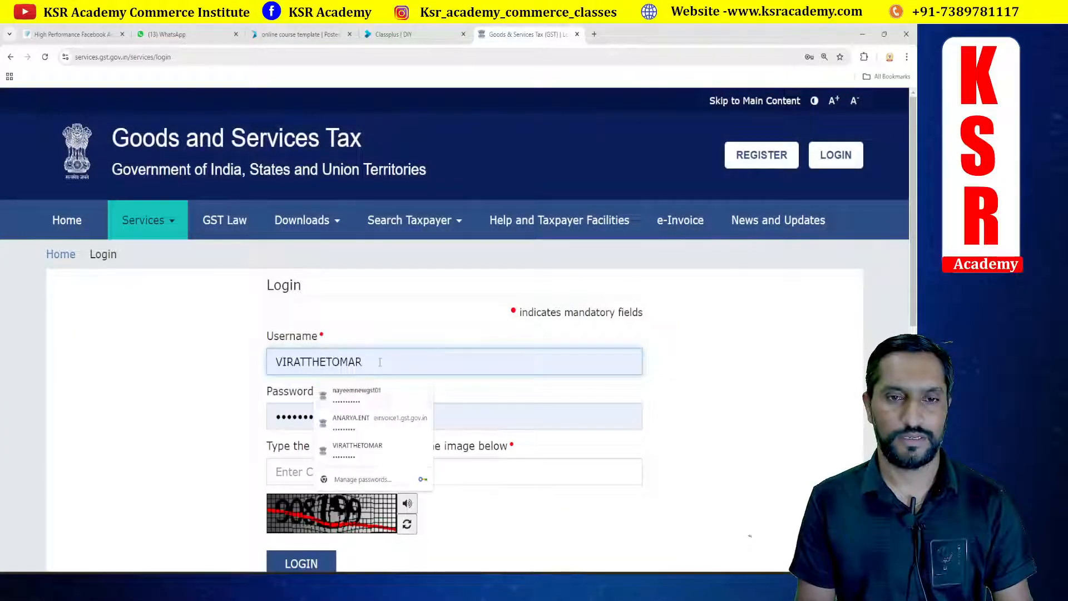
click(362, 434)
click(334, 468)
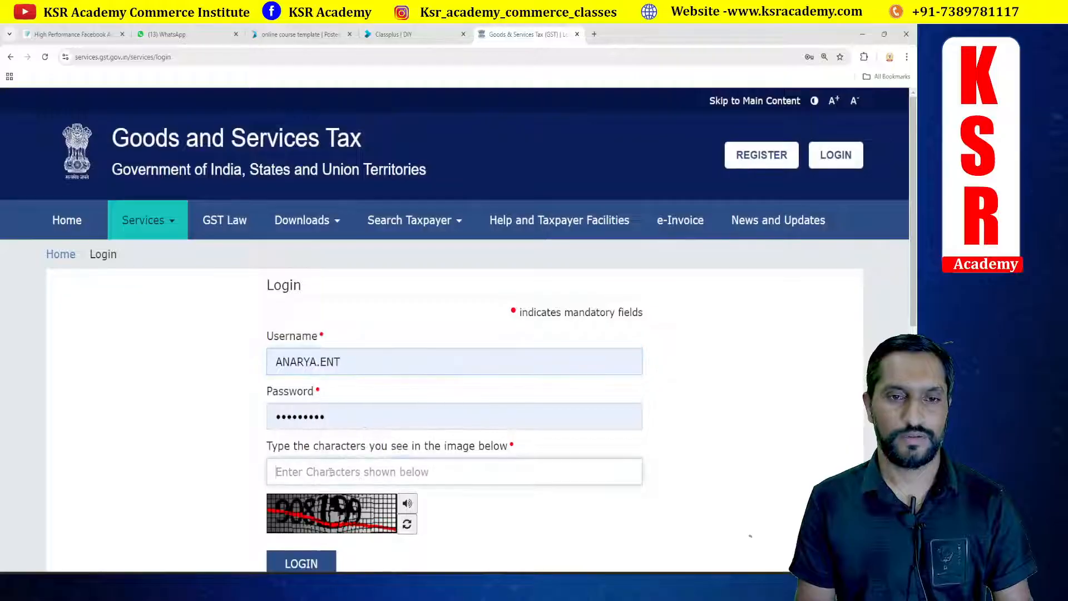
text(908199)
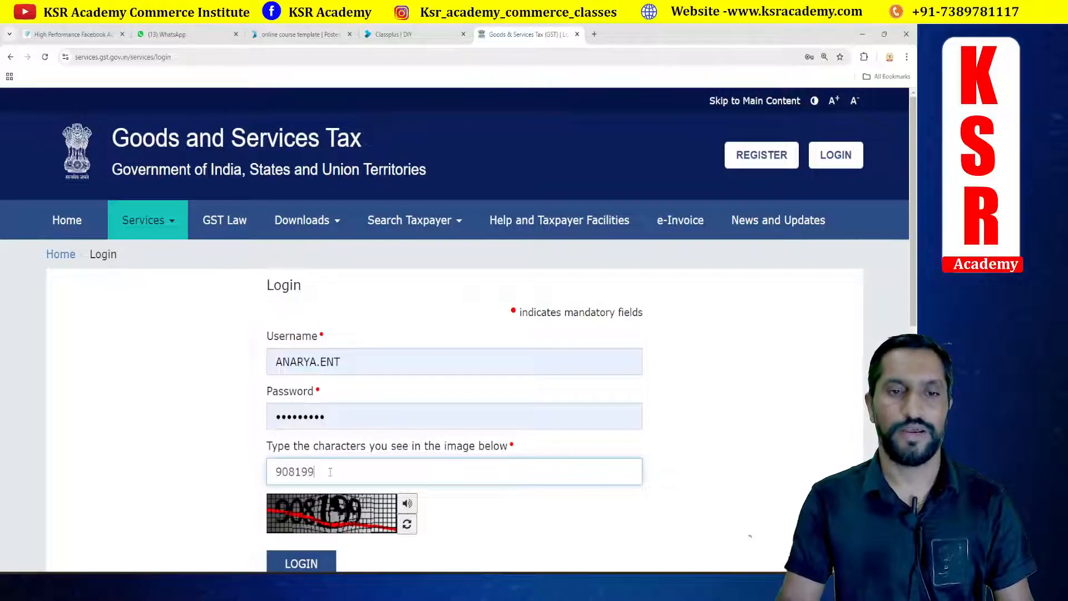
click(317, 565)
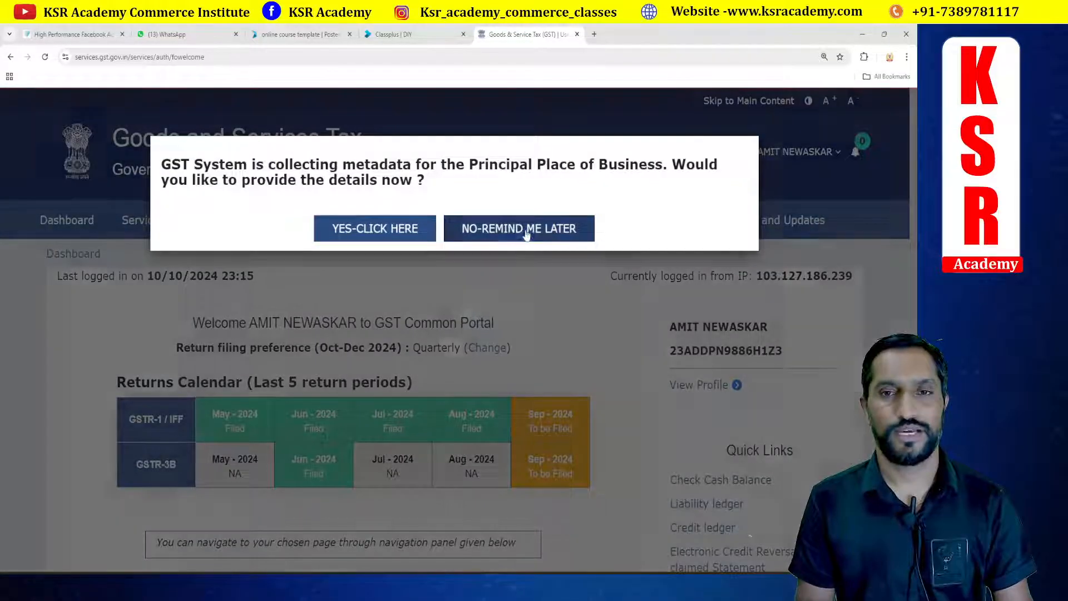
Step: Open File Returns and select financial year 2024-25, Quarter 2 (Jul - Sep), period September
click(519, 228)
scroll(169, 302, down, 6)
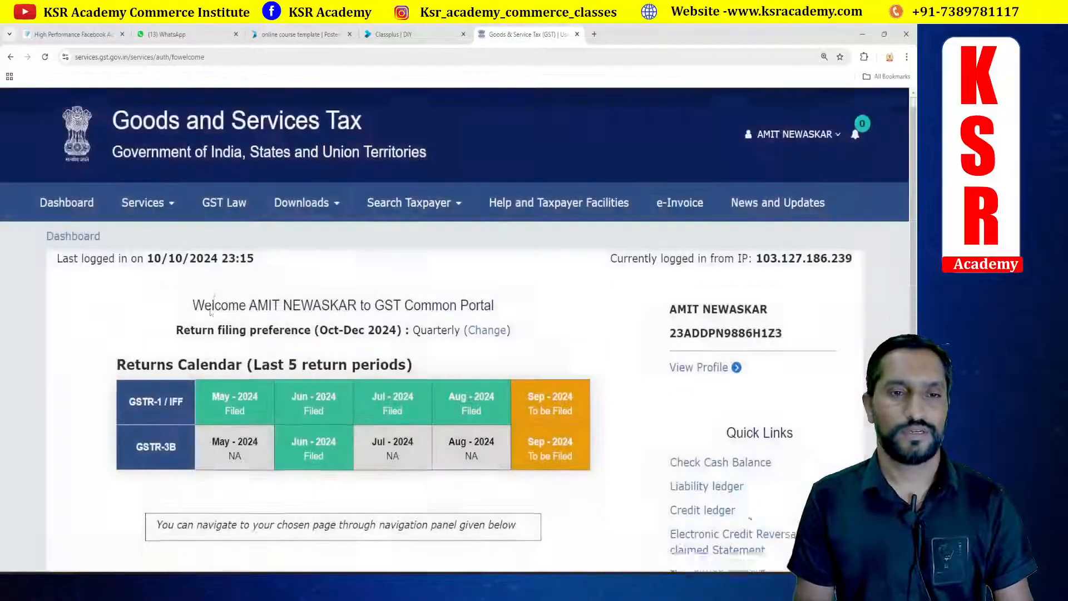
click(167, 337)
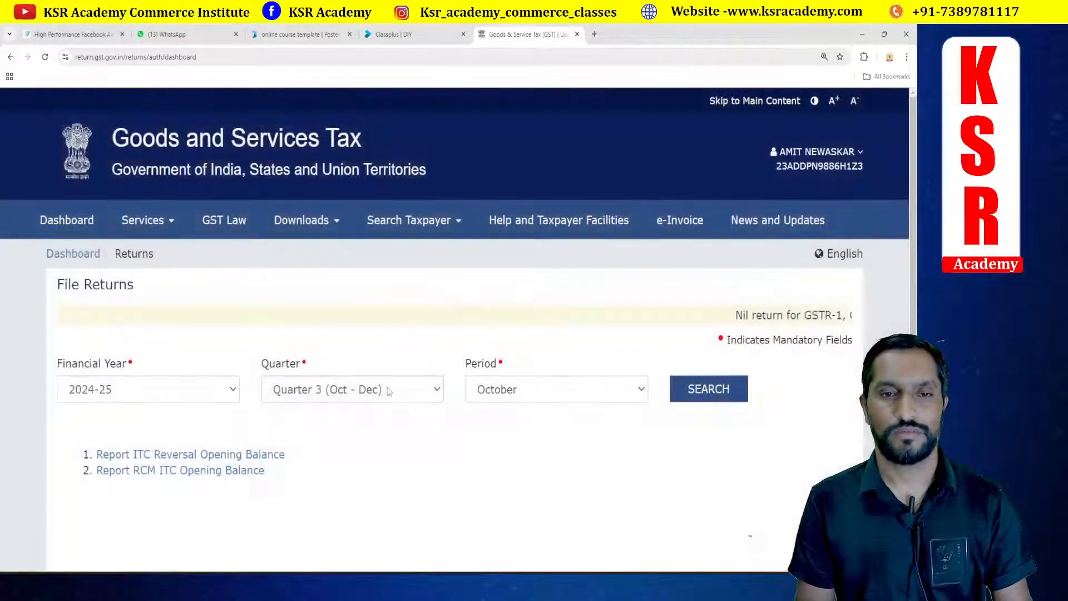
click(304, 390)
click(366, 430)
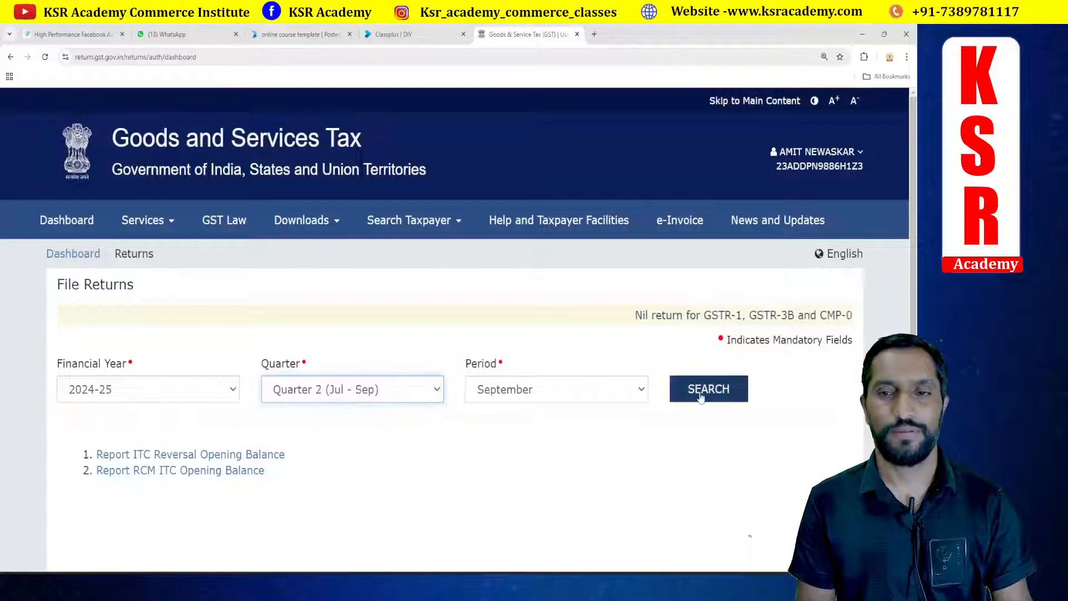
Step: Open GSTR-1 offline upload and upload the B2B JSON file from the exported folder in Tally DATA on the Desktop
scroll(452, 365, down, 8)
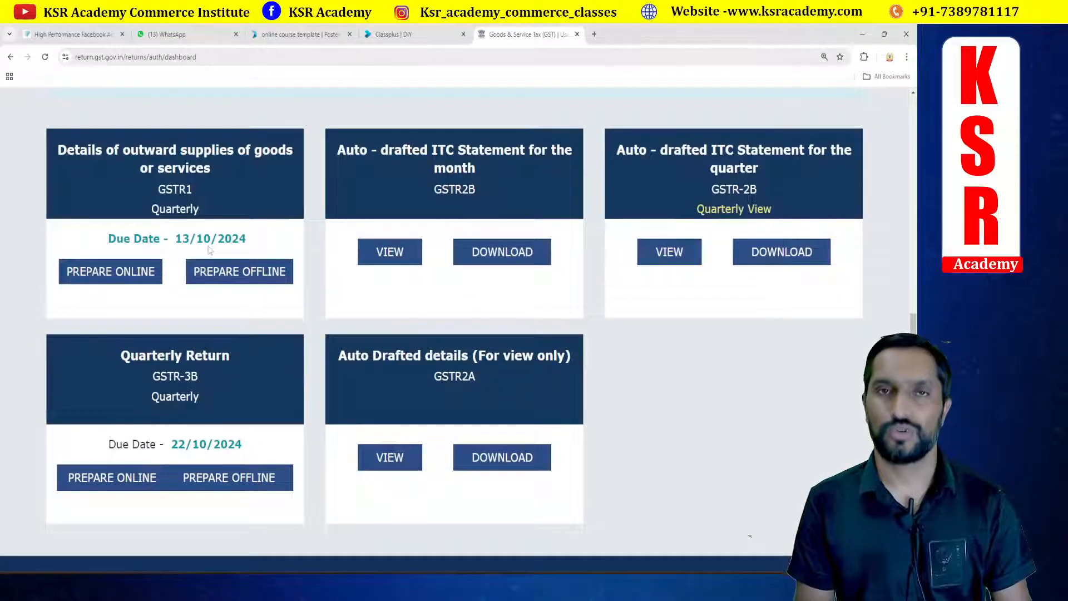
click(245, 277)
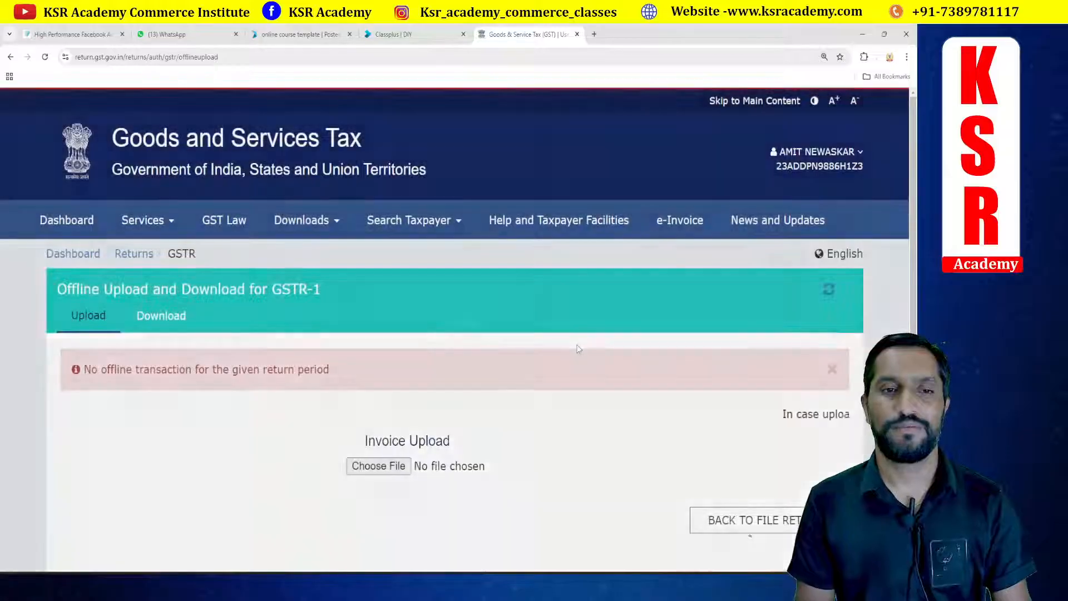
scroll(576, 348, down, 3)
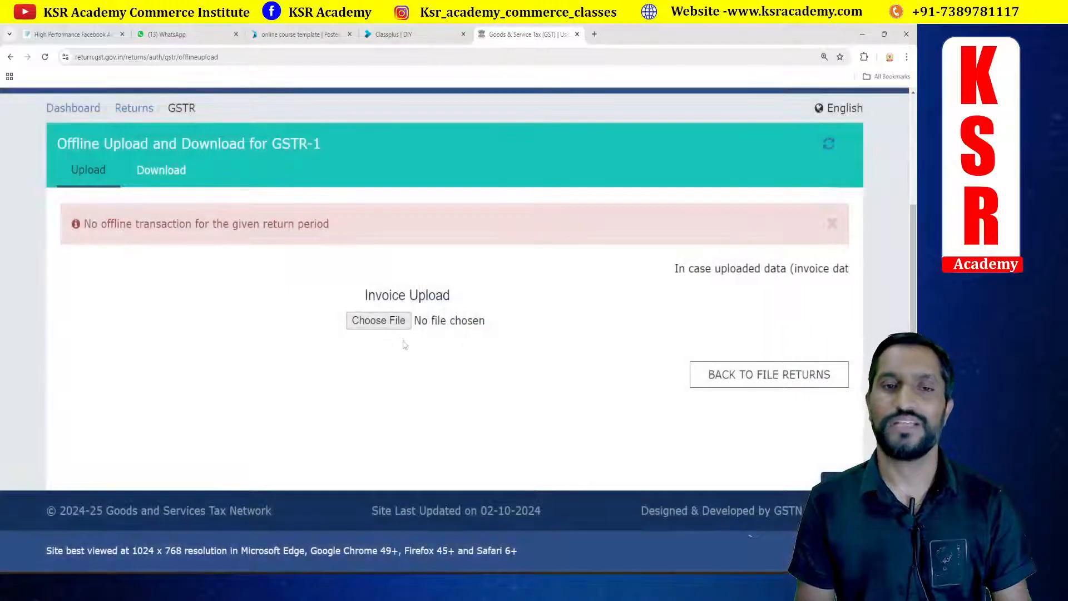
click(379, 321)
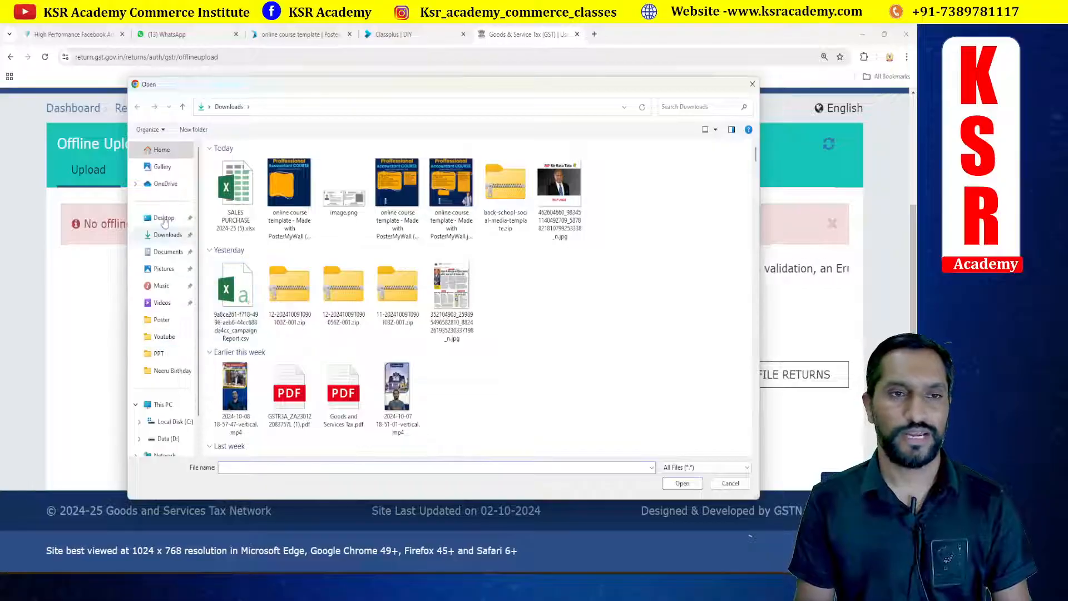
click(165, 221)
click(399, 182)
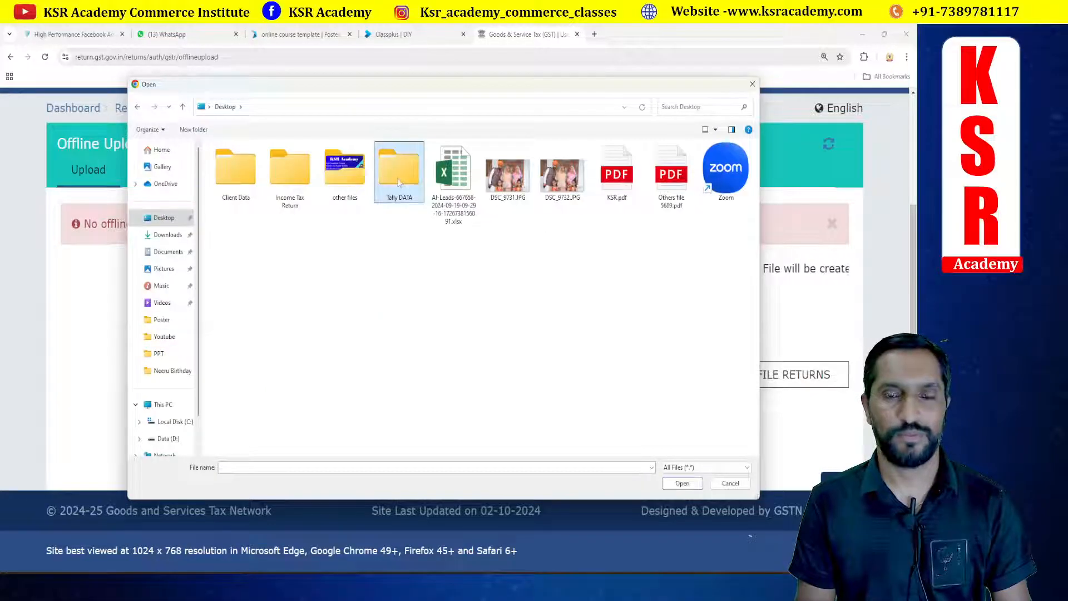
double_click(398, 182)
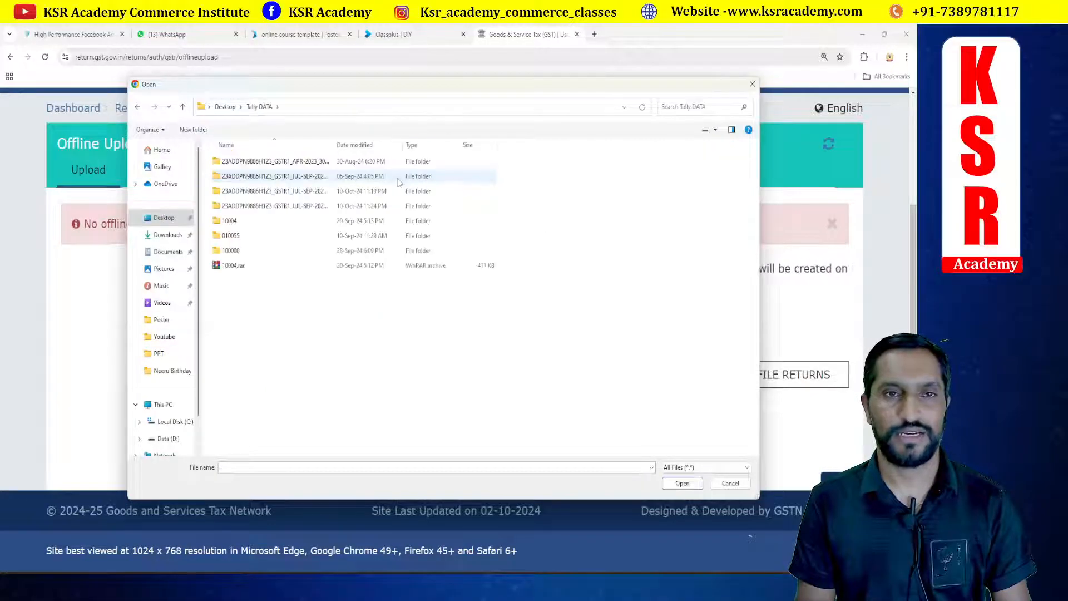
double_click(295, 209)
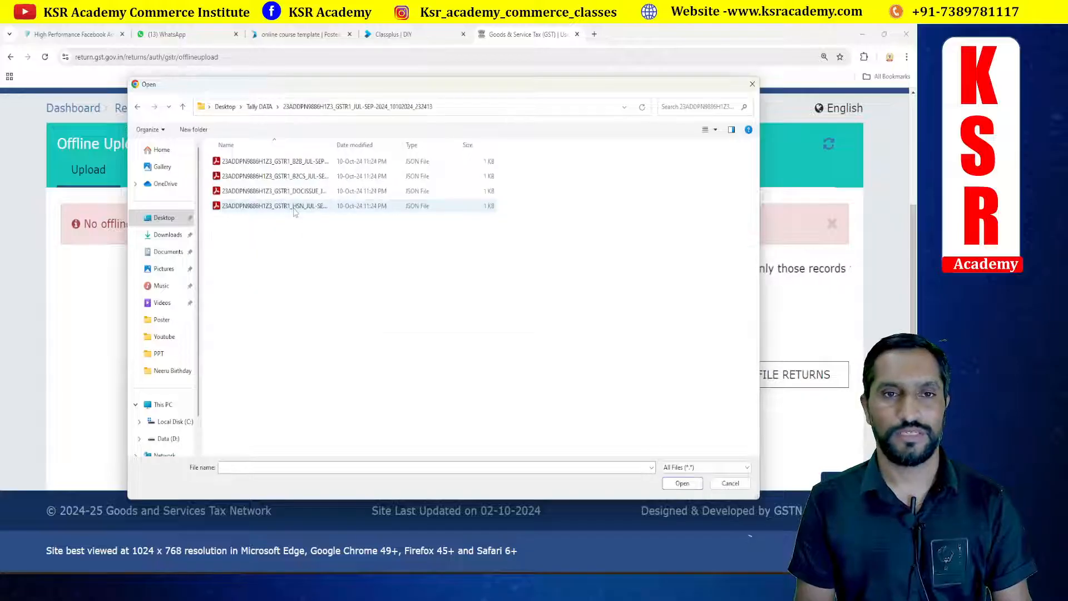
click(301, 163)
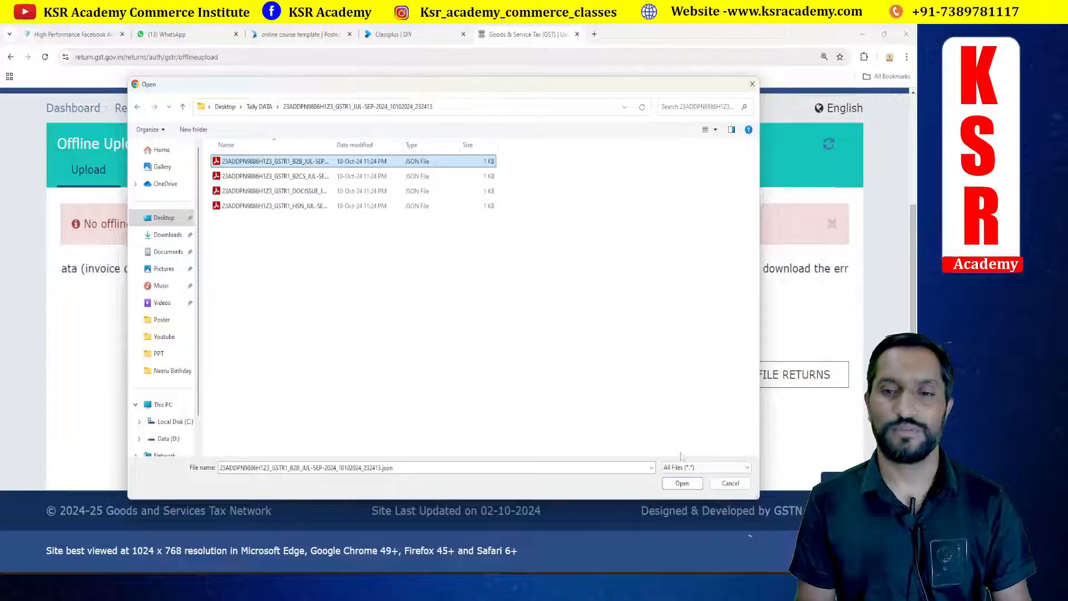
click(682, 483)
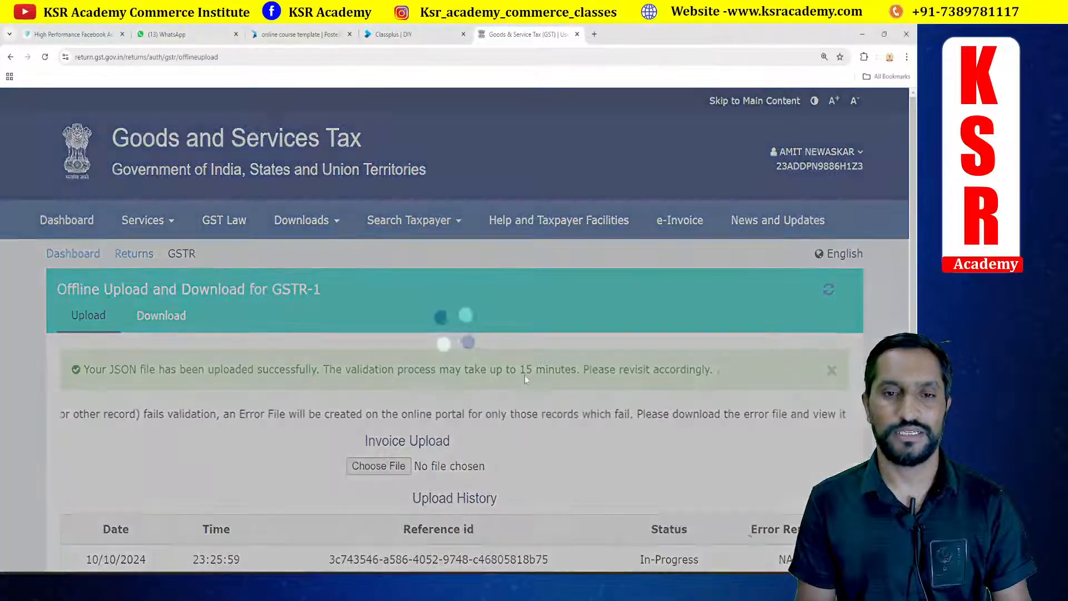
Step: Upload the B2CS and HSN JSON files from the same exported folder for GSTR-1
scroll(525, 375, down, 3)
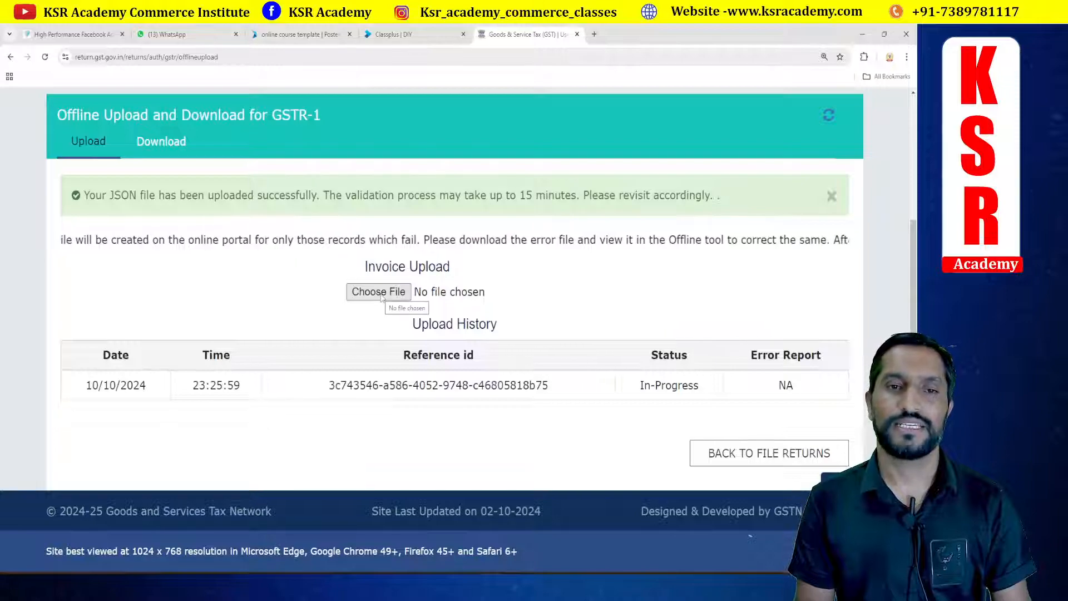
click(379, 292)
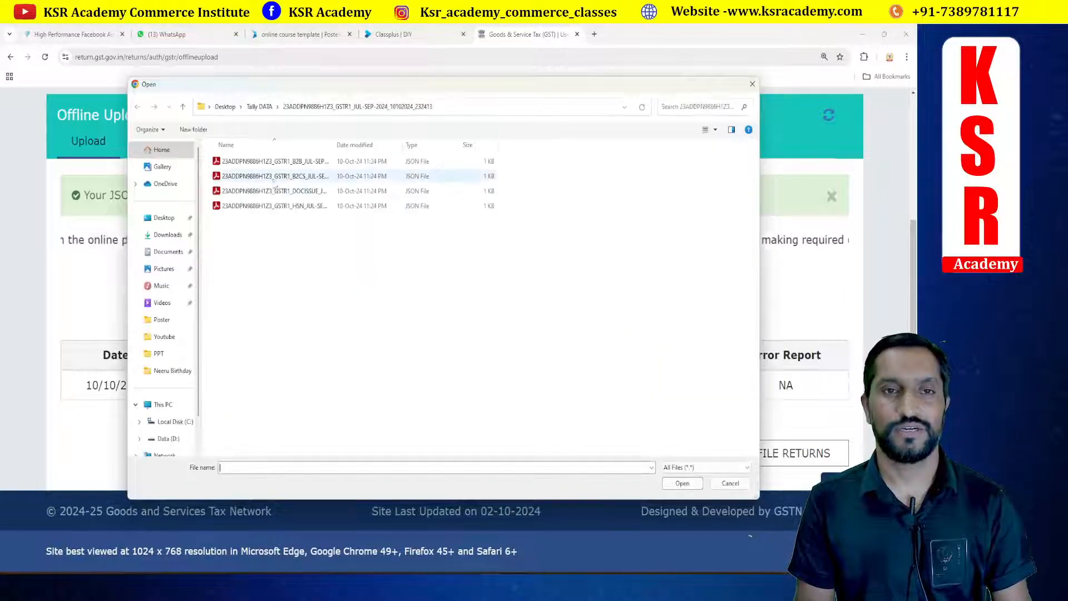
click(287, 176)
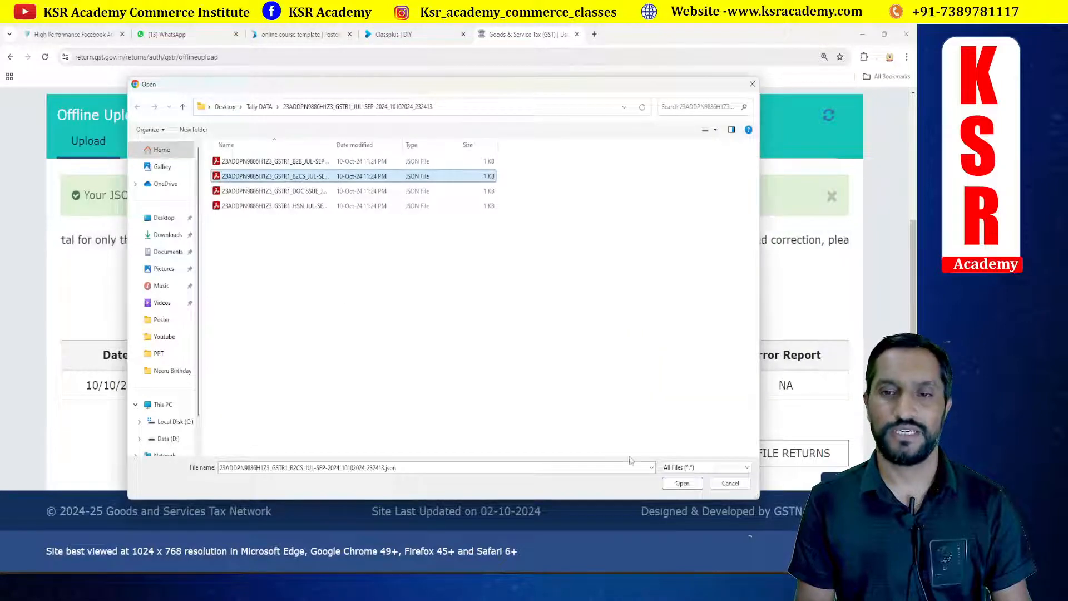
click(682, 483)
scroll(506, 399, down, 4)
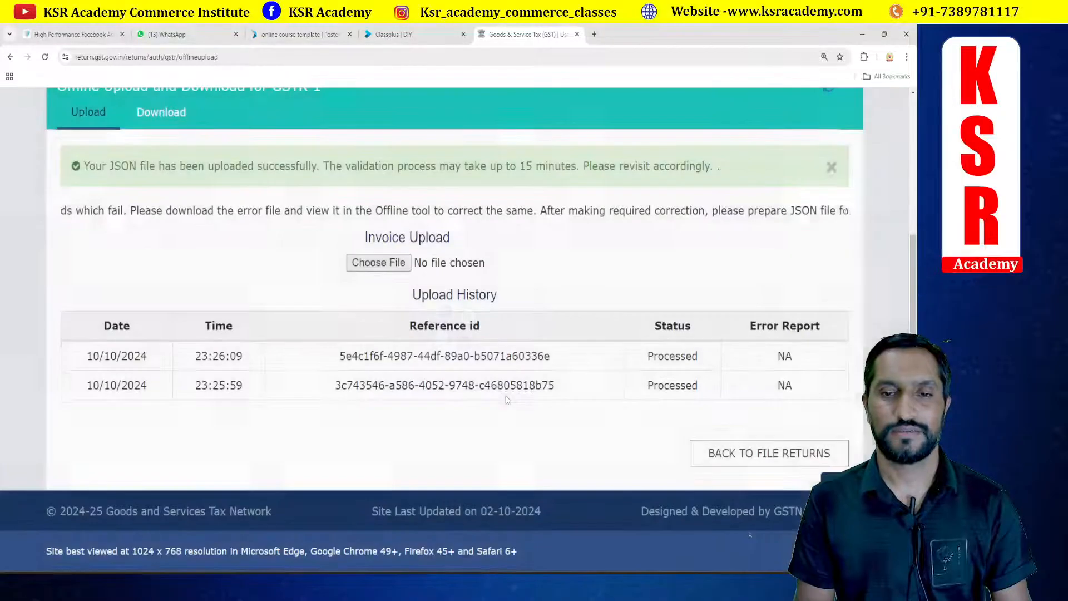
click(381, 263)
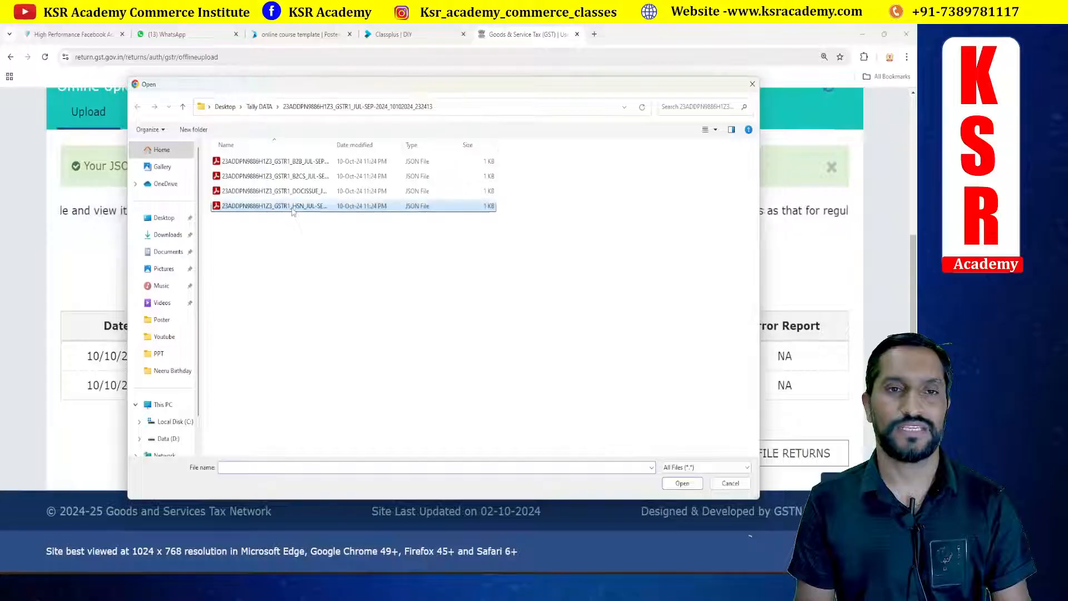
click(292, 206)
click(682, 482)
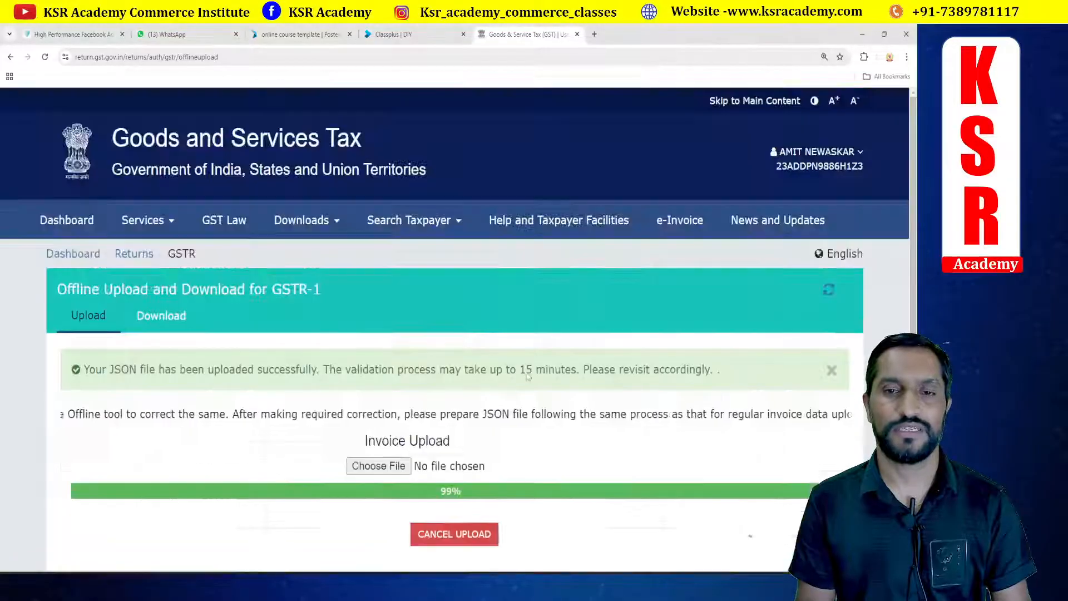
Step: Return to File Returns, search 2024-25 Quarter 2 (Jul - Sep) September, and open GSTR-1 for online preparation
scroll(528, 372, down, 4)
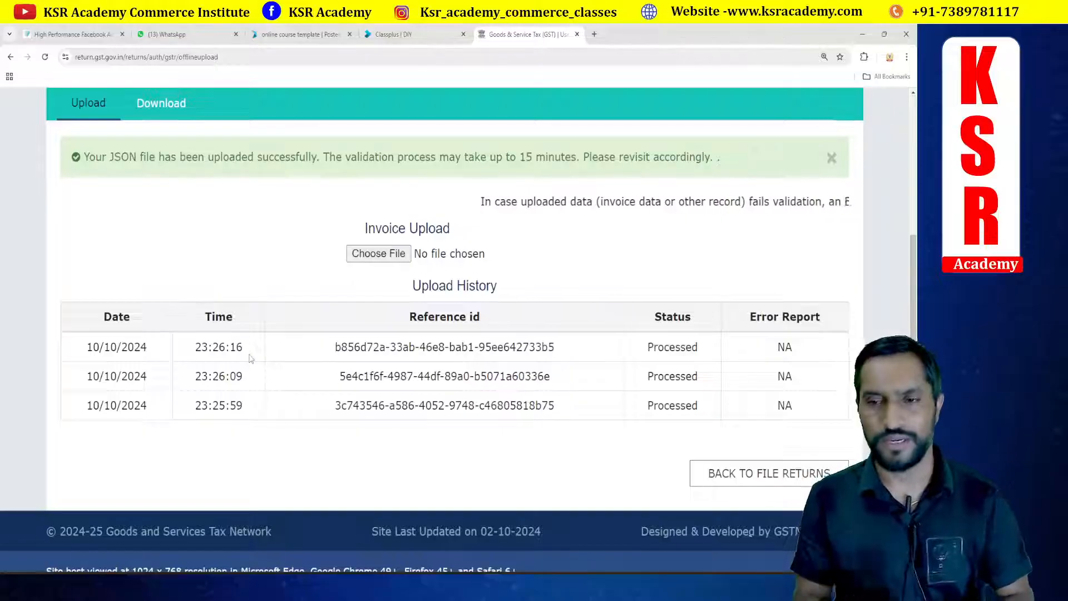
click(741, 477)
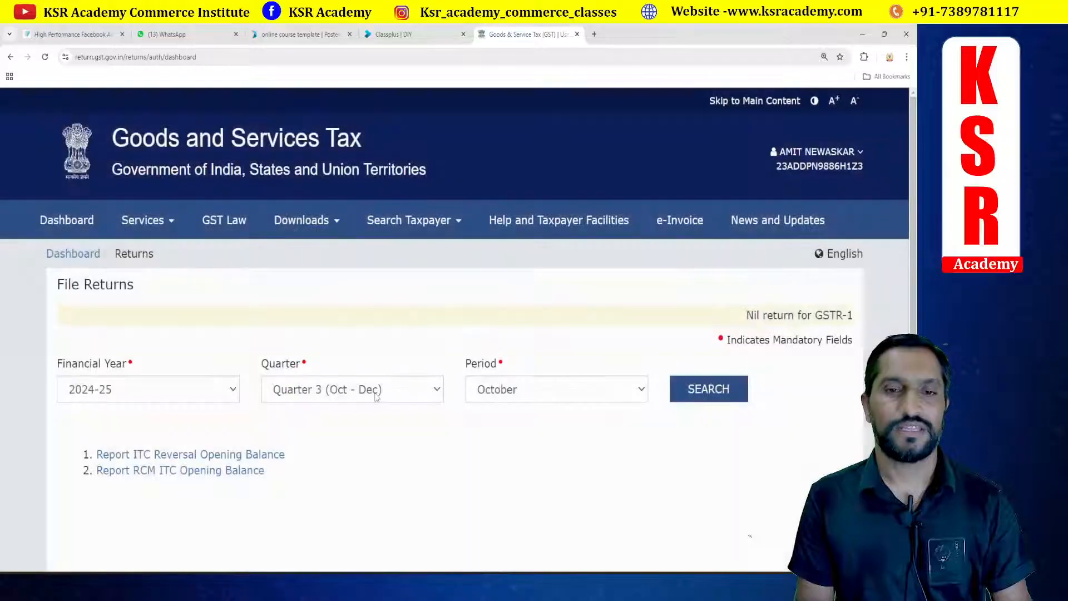
click(376, 389)
click(351, 428)
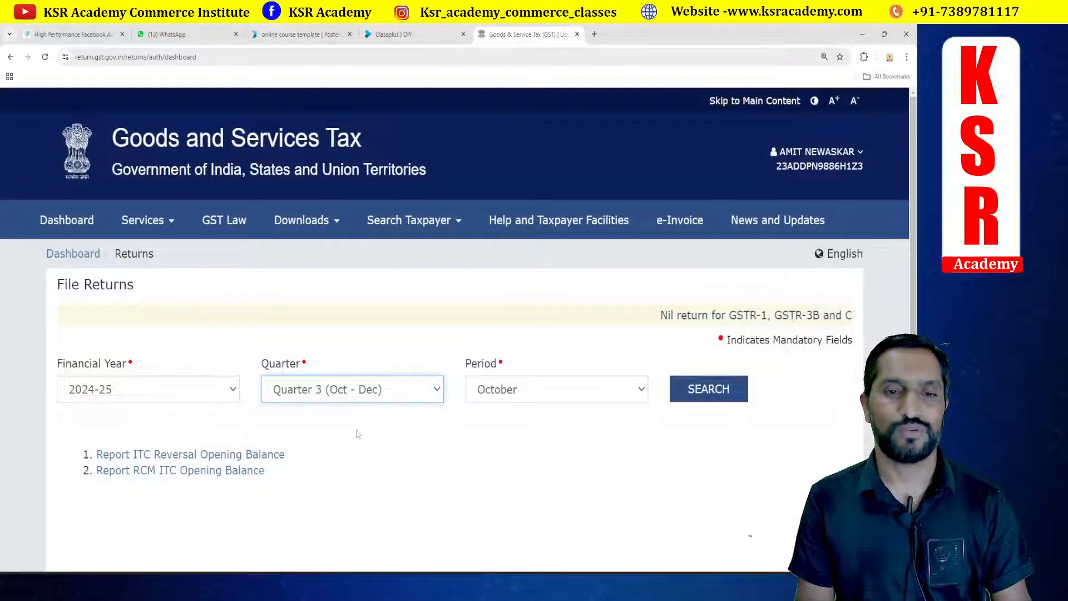
click(709, 389)
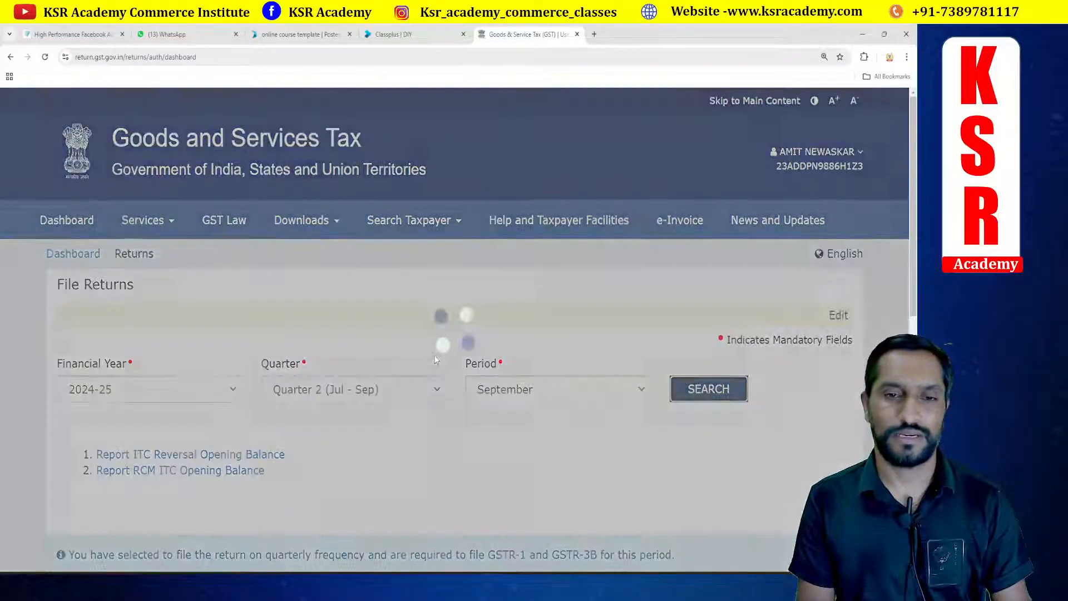
scroll(334, 399, down, 8)
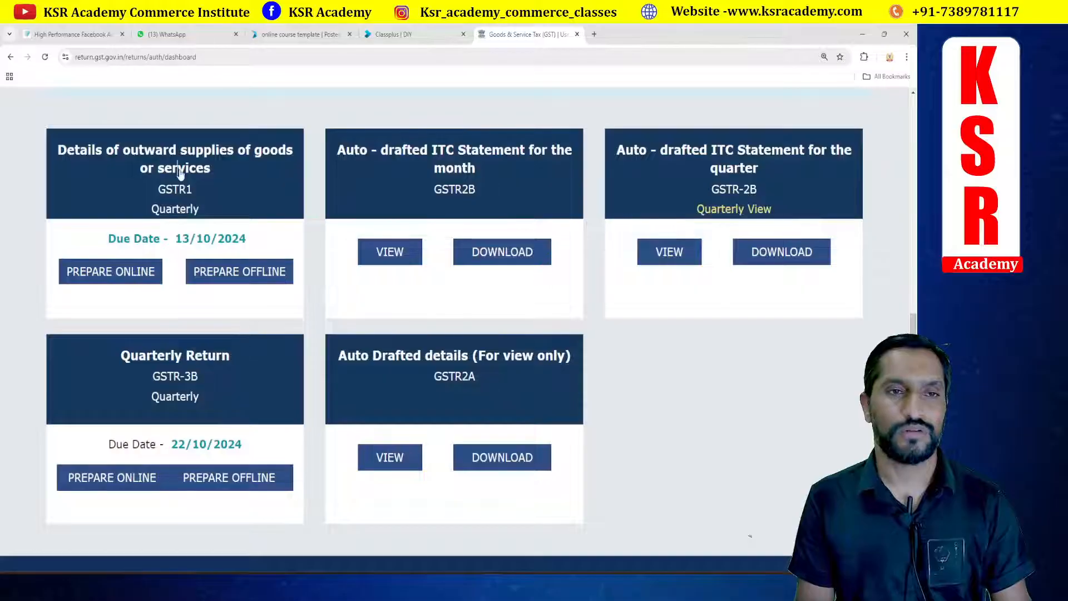
click(111, 271)
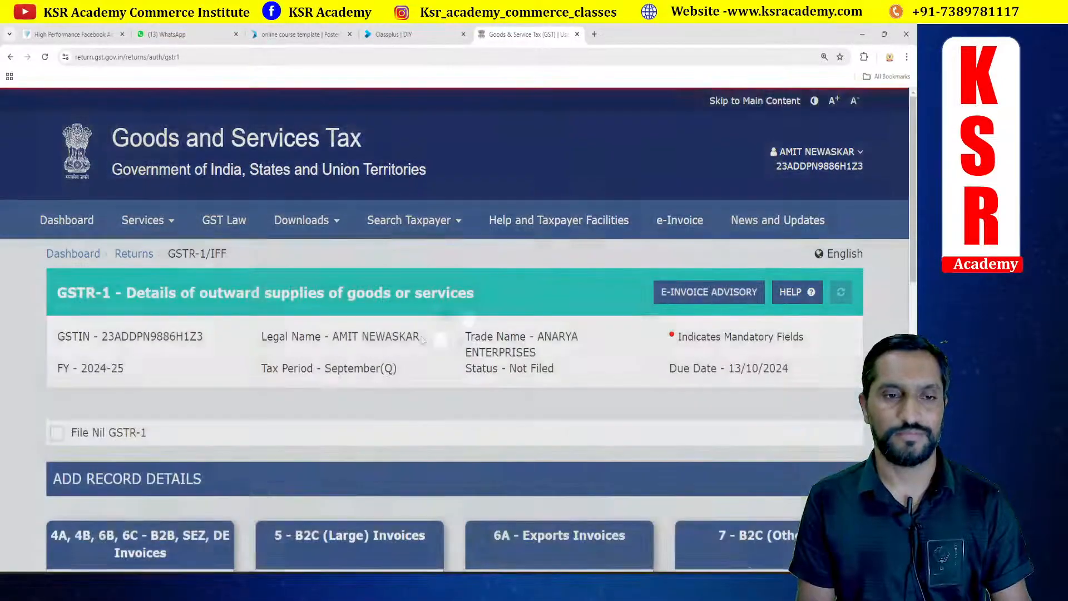
Step: Open the 4A, 4B, 6B, 6C - B2B, SEZ, DE Invoices section and review its recipient-wise records
scroll(421, 339, down, 5)
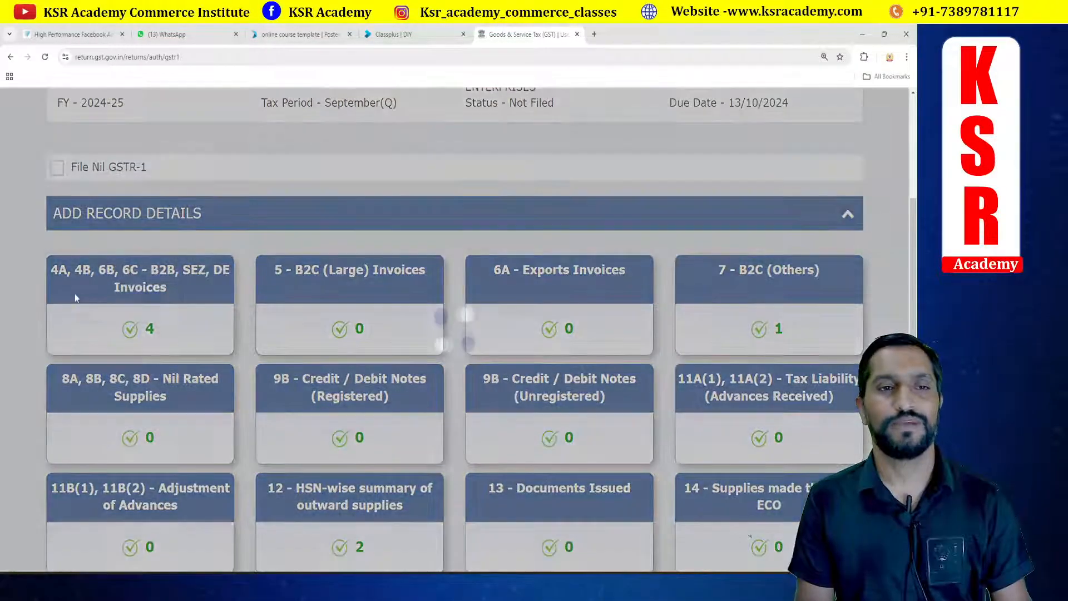
click(133, 289)
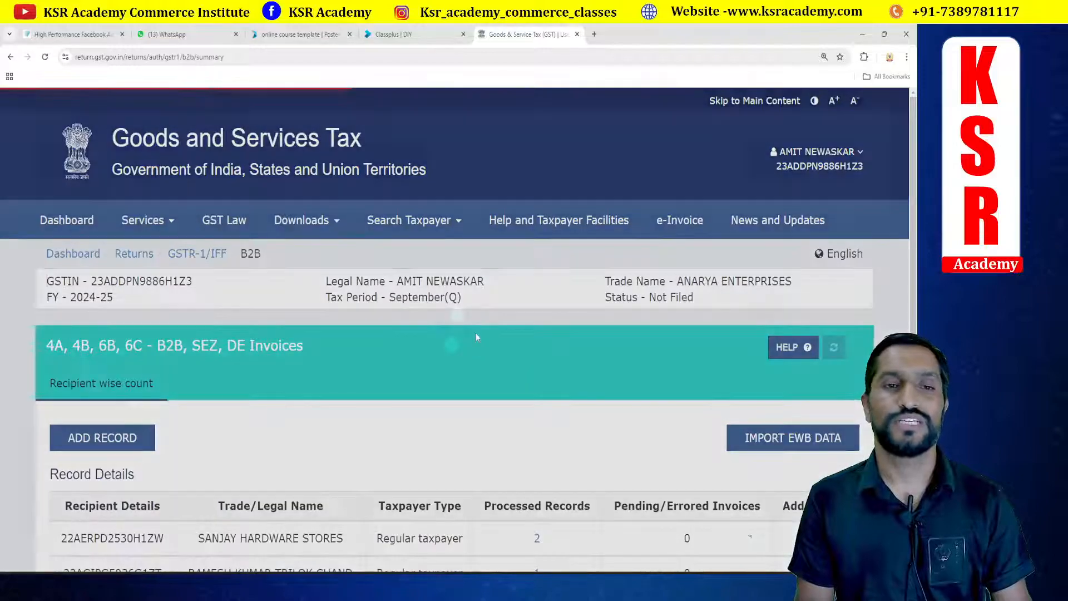
scroll(365, 329, down, 4)
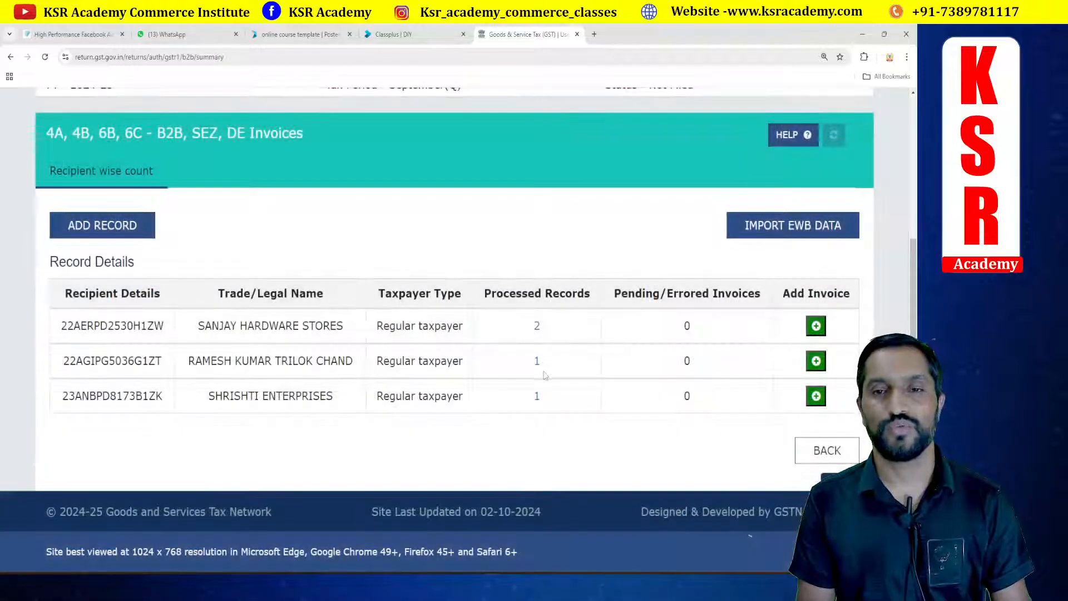
Step: Switch to TallyPrime and change the GSTR-1 report period to start from 1.9.2024
key(alt+Tab)
key(alt+Tab)
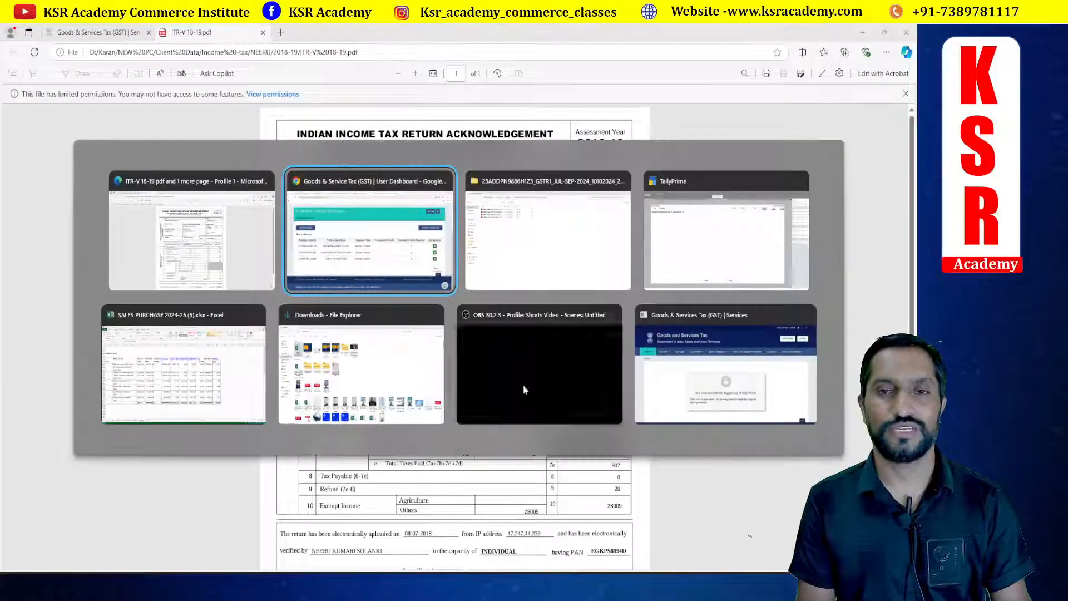
key(alt+Tab)
key(alt+Tab)
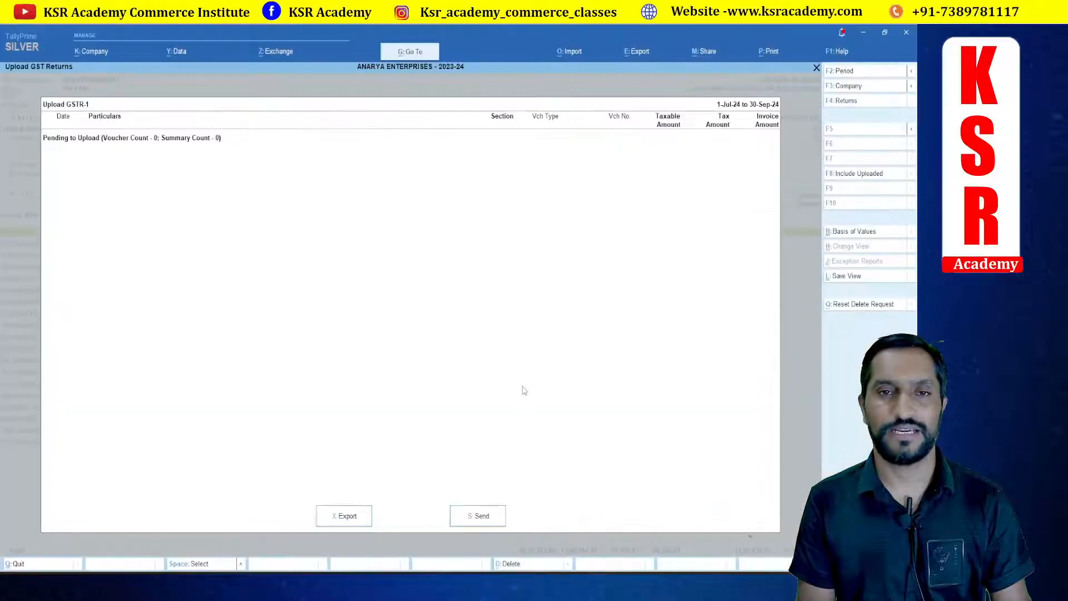
key(Escape)
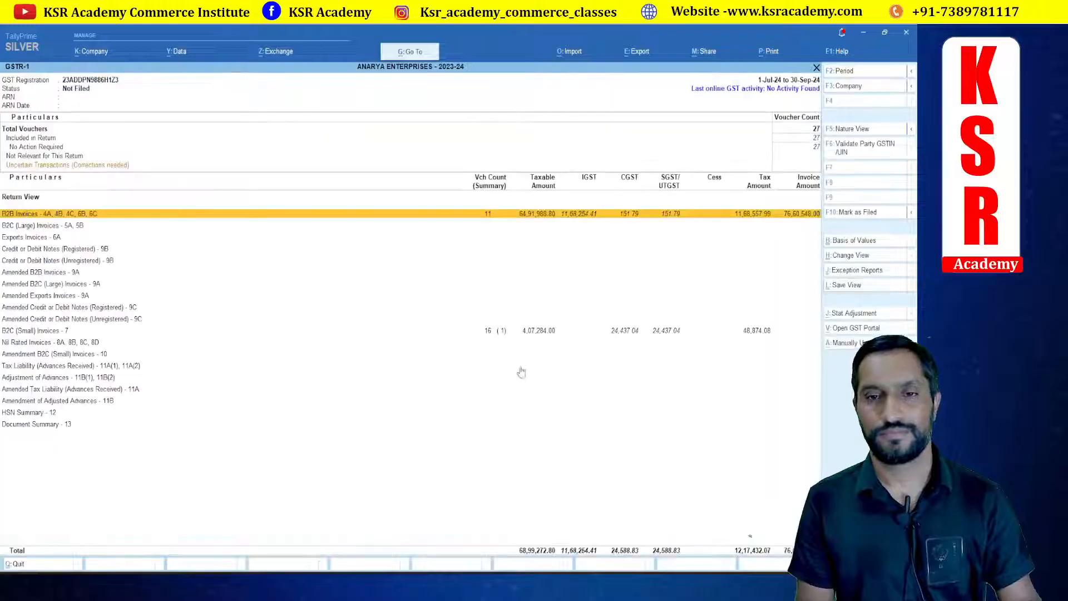
key(F2)
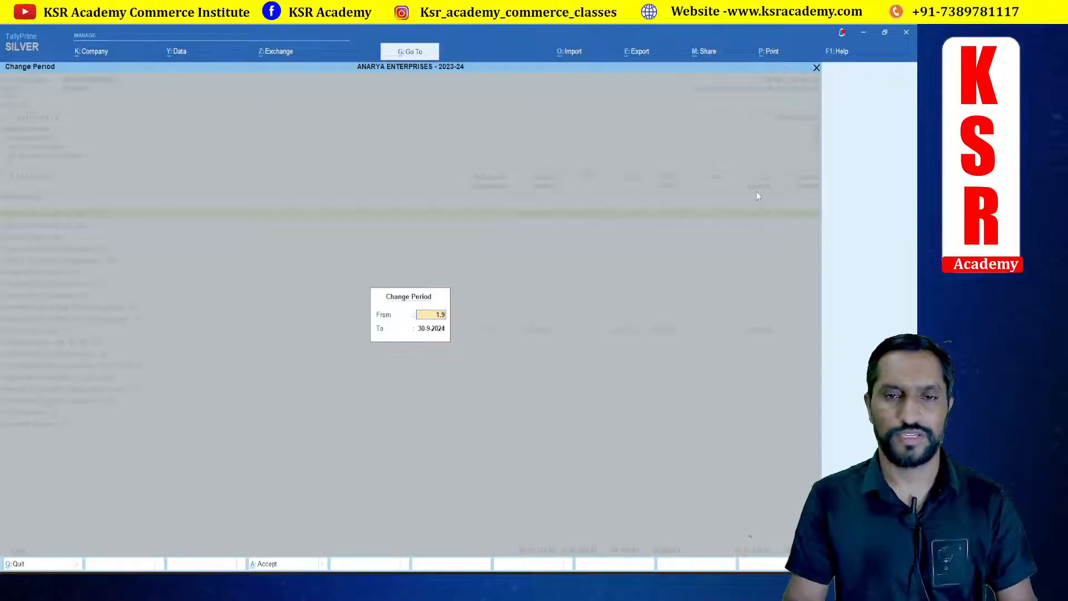
text(1.9.2024)
key(Return)
key(Return)
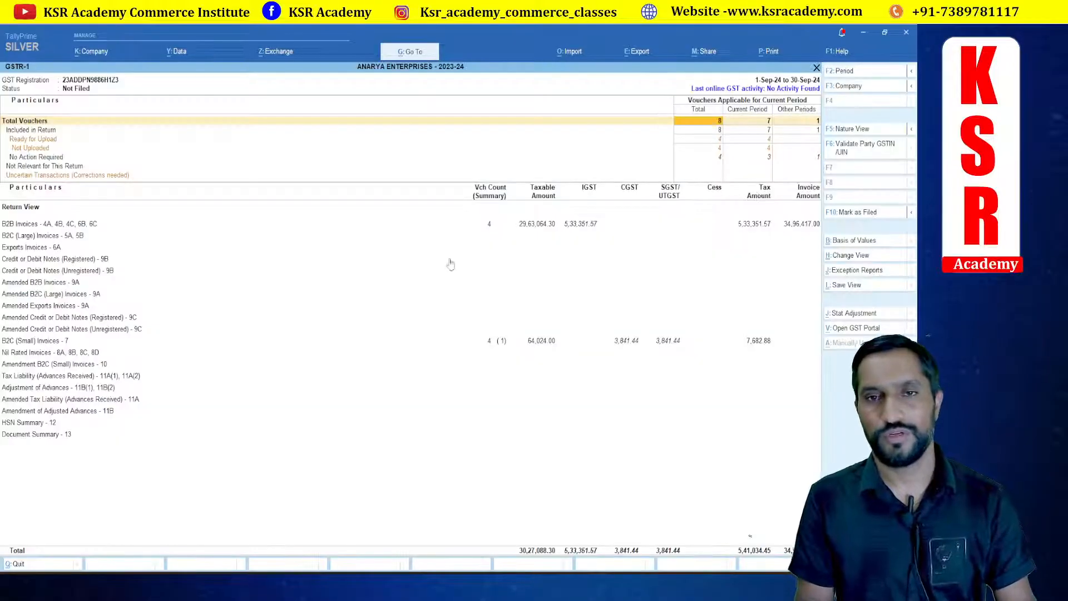
Step: Drill into the B2B invoices summary of Tally's GSTR-1 report
click(509, 225)
key(alt+Tab)
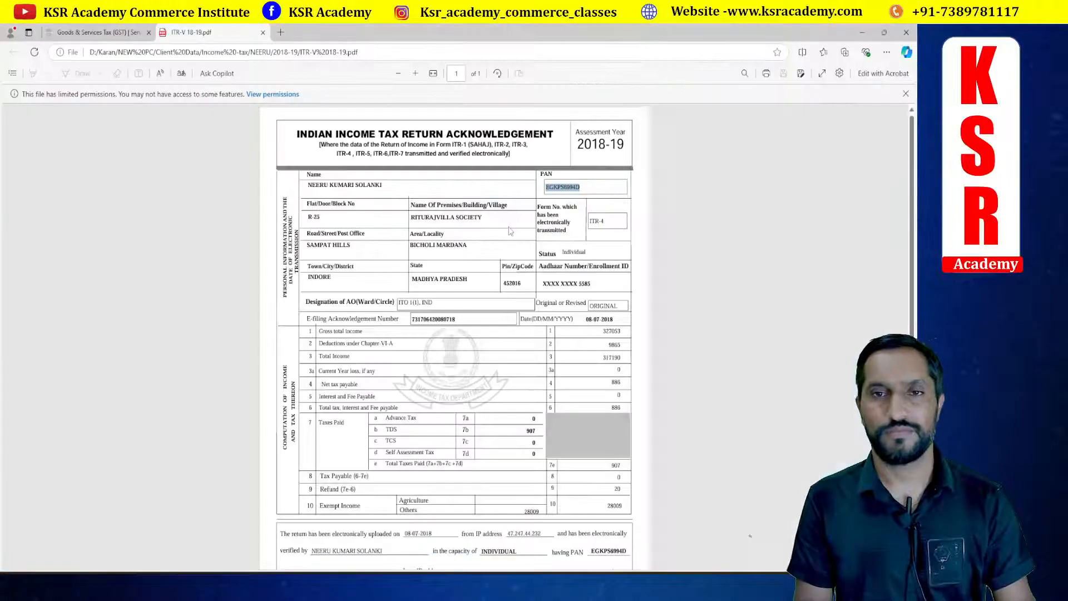
key(alt+Tab)
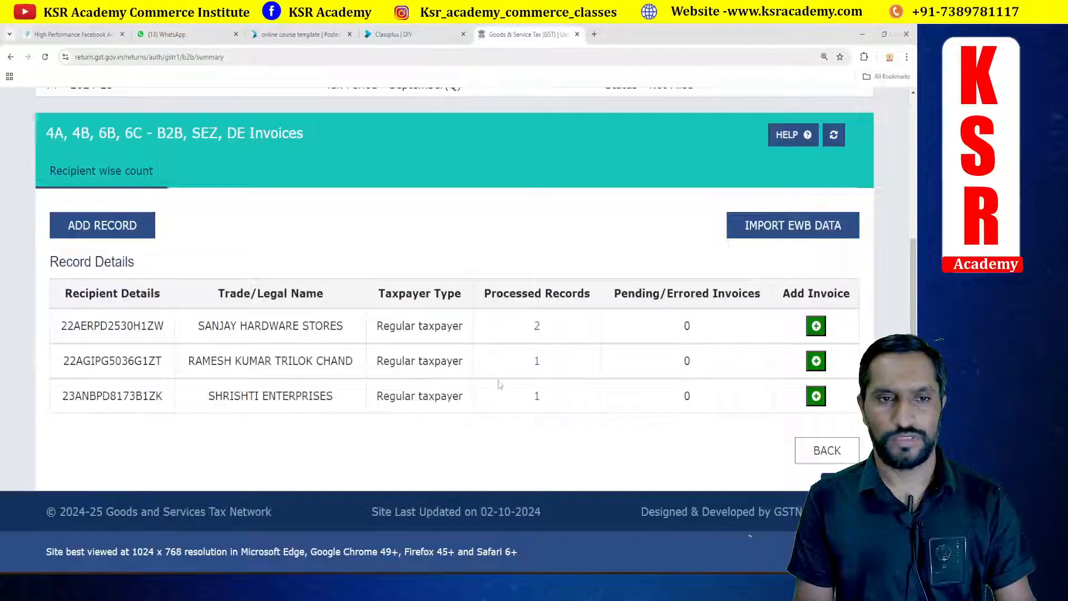
key(alt+Tab)
key(alt+Tab)
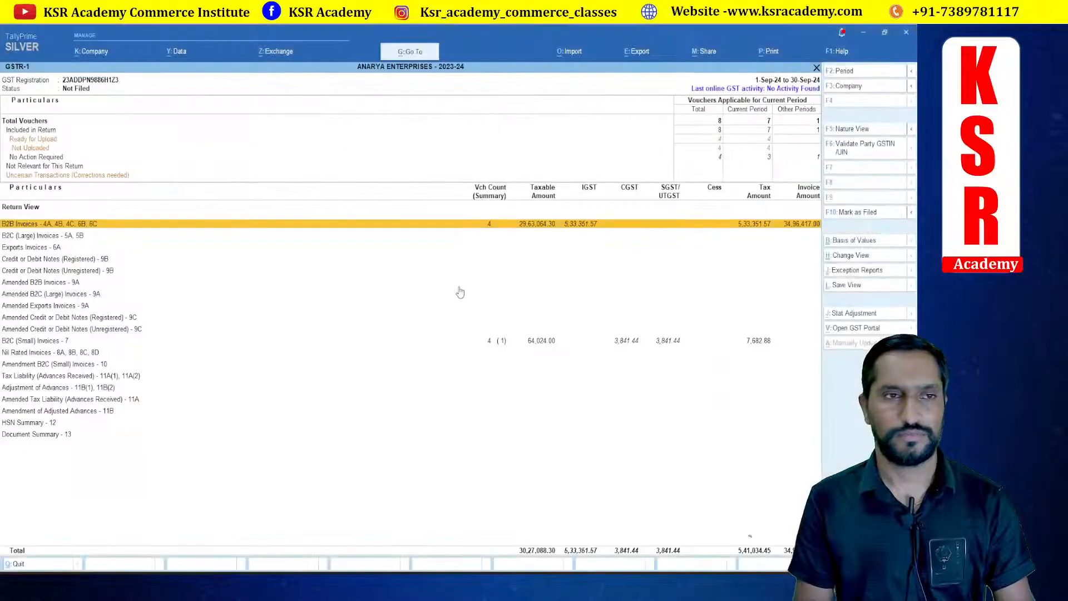
key(Return)
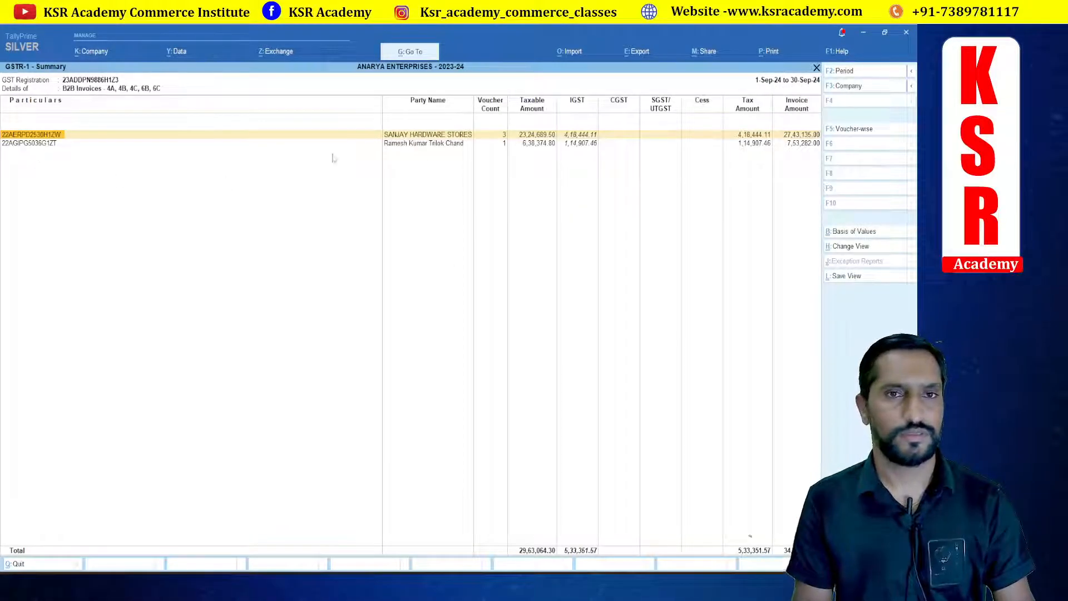
Step: Open Sanjay Hardware Stores' processed B2B invoices on the GST portal
key(alt+Tab)
key(alt+Tab)
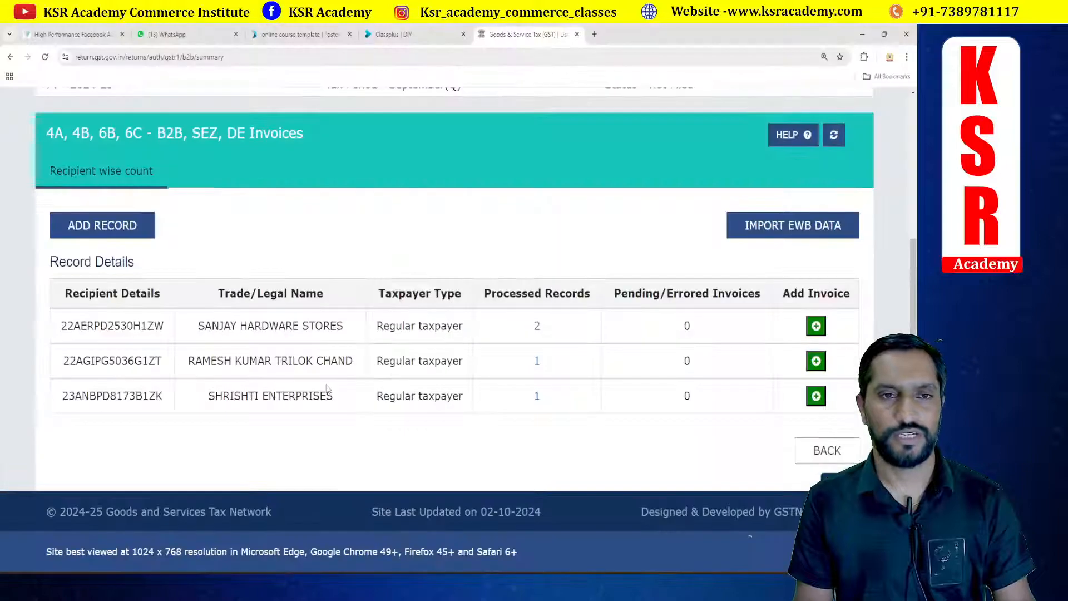
click(535, 327)
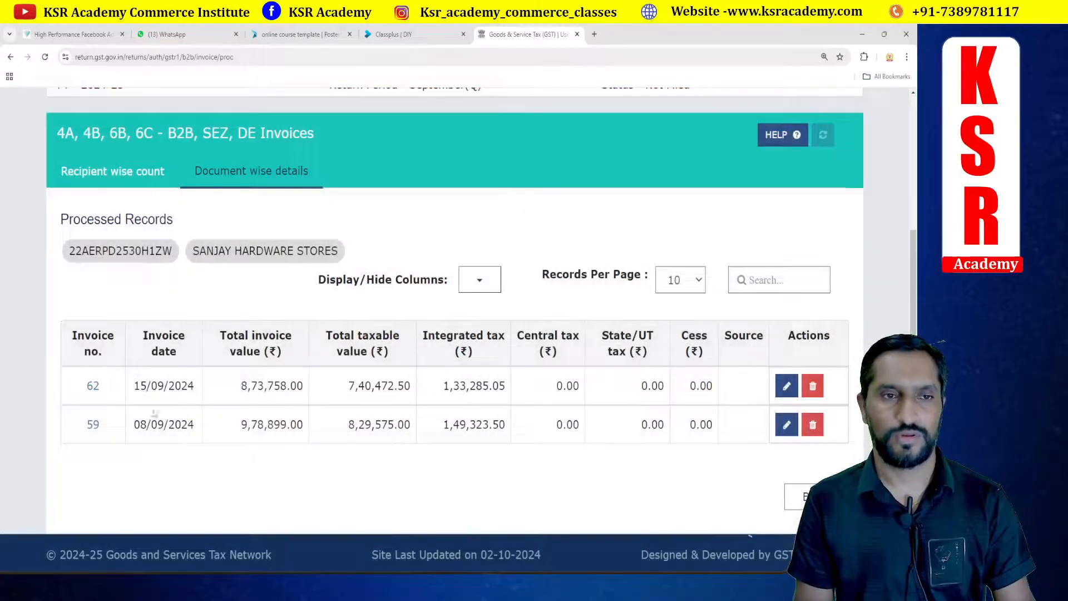
Step: Drill into Sanjay Hardware Stores' vouchers in Tally's GSTR-1 report to compare them with the portal
key(alt+Tab)
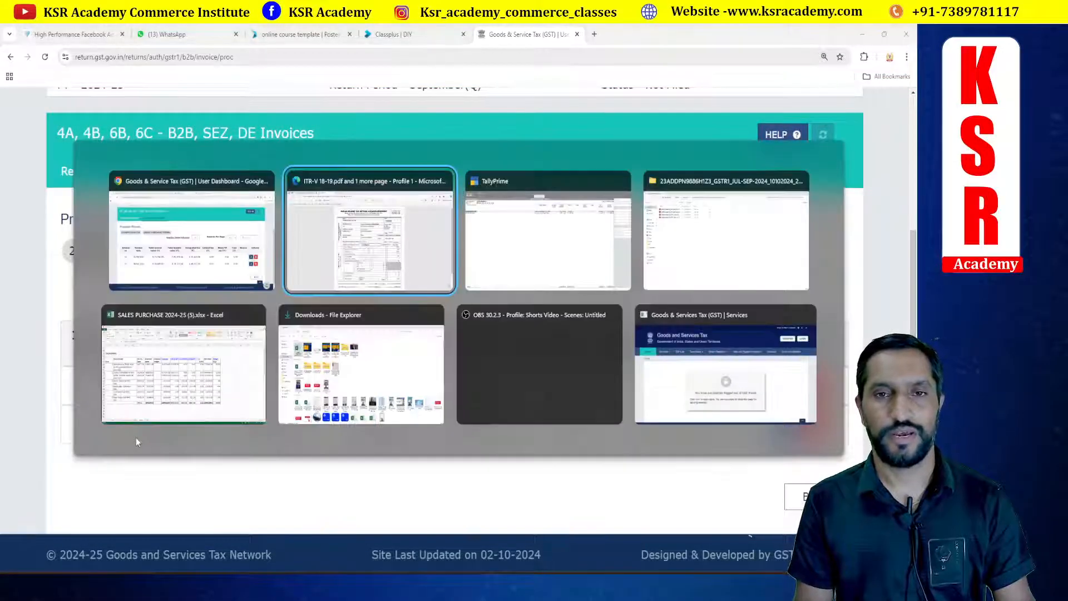
key(alt+Tab)
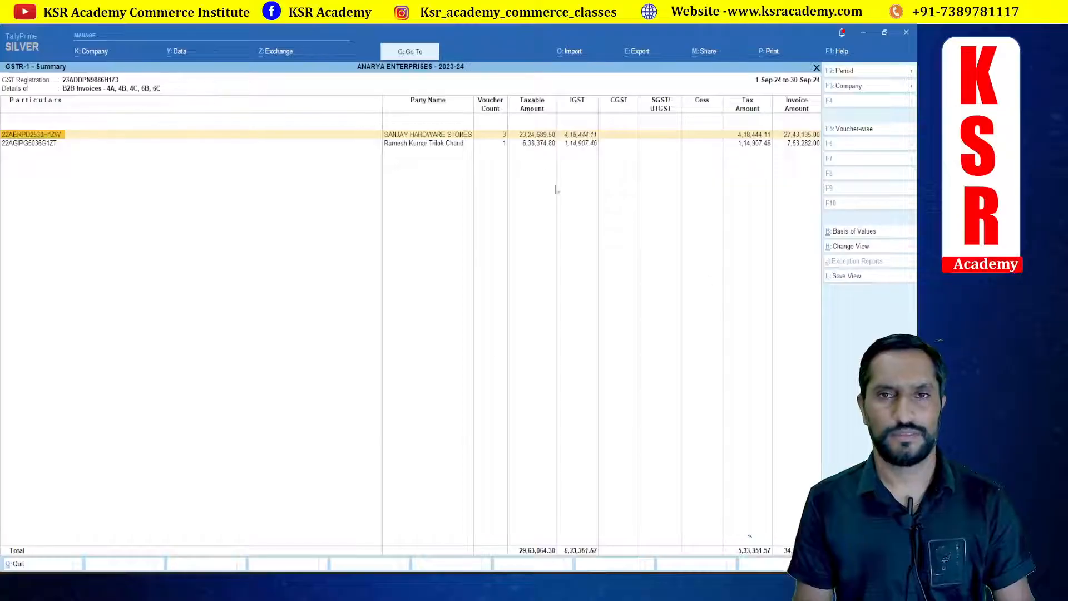
key(Return)
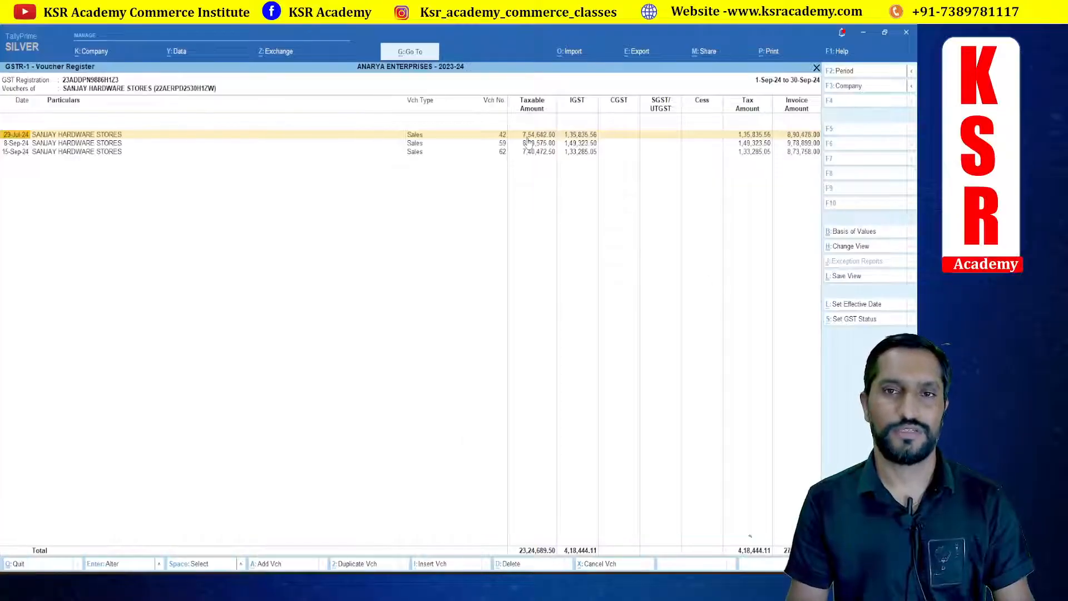
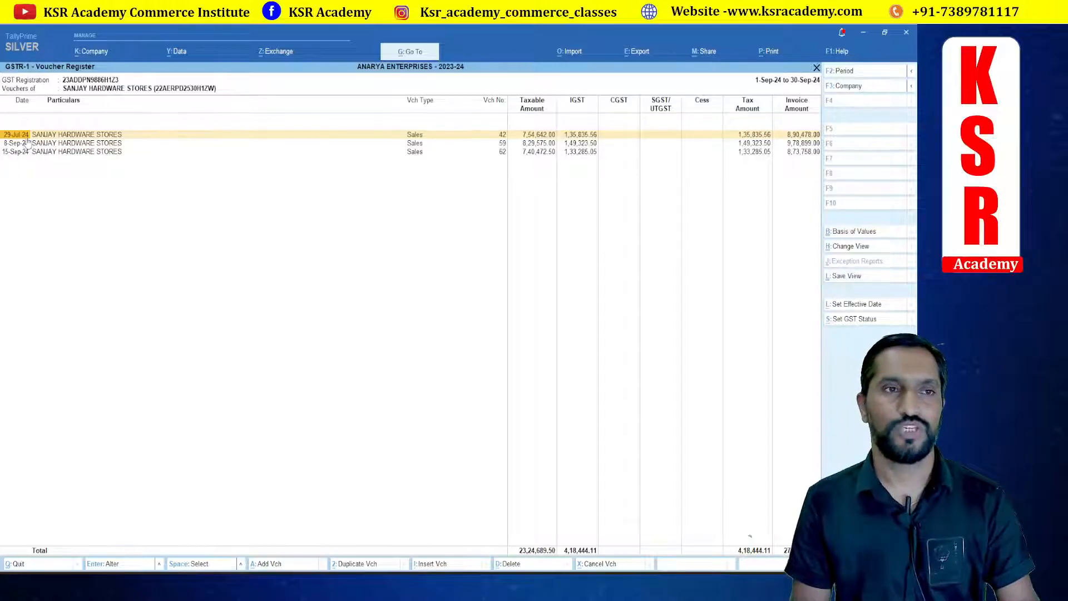
Step: Return to Tally's main GSTR-1 report and re-accept the period 1-9-2024 to 30-9-2024
key(Escape)
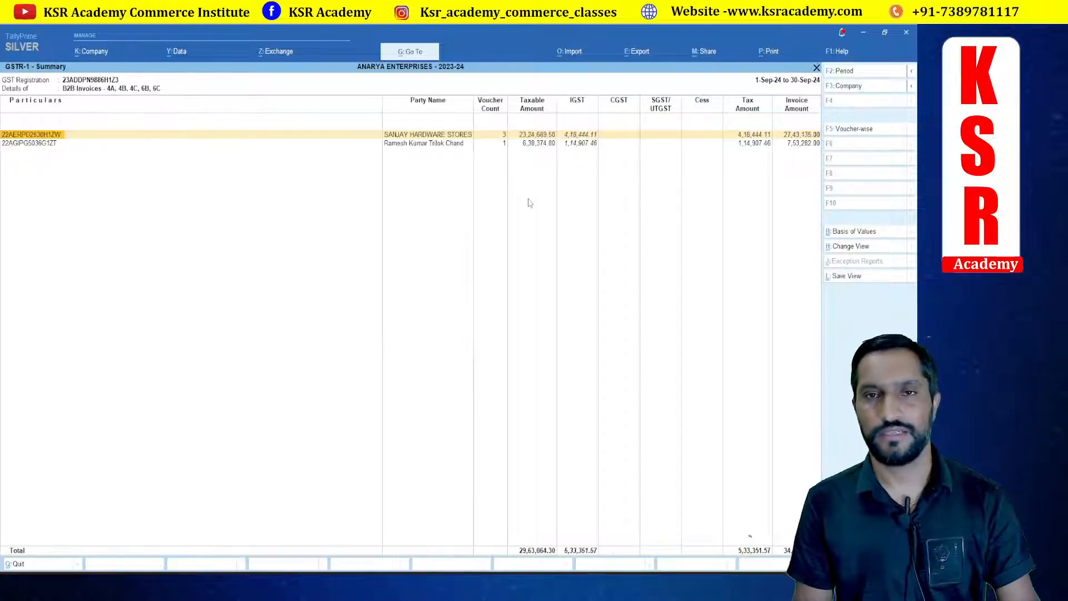
key(Escape)
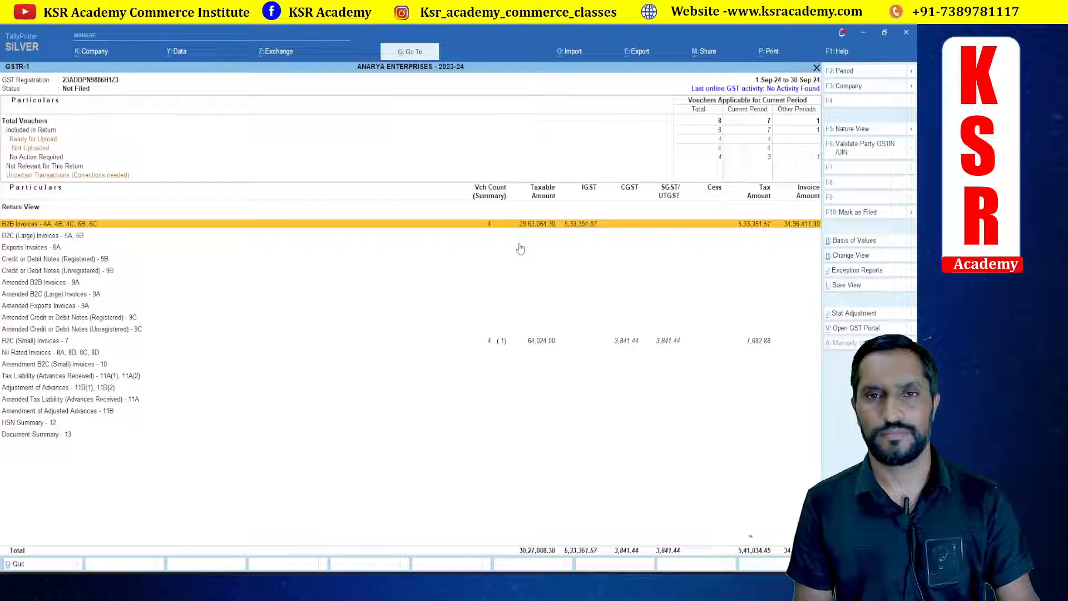
key(F2)
key(Return)
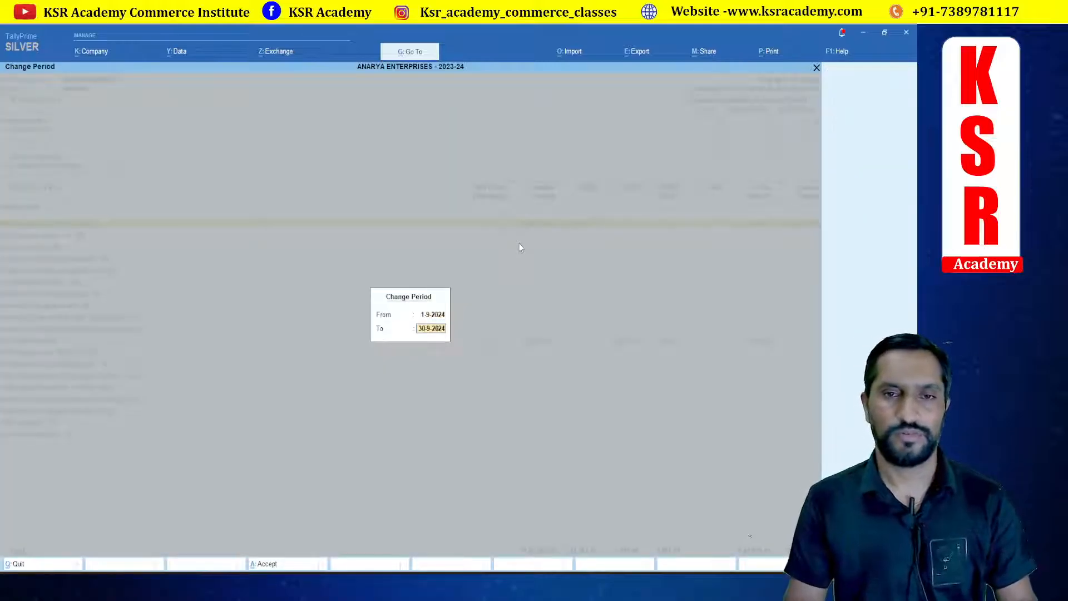
key(Return)
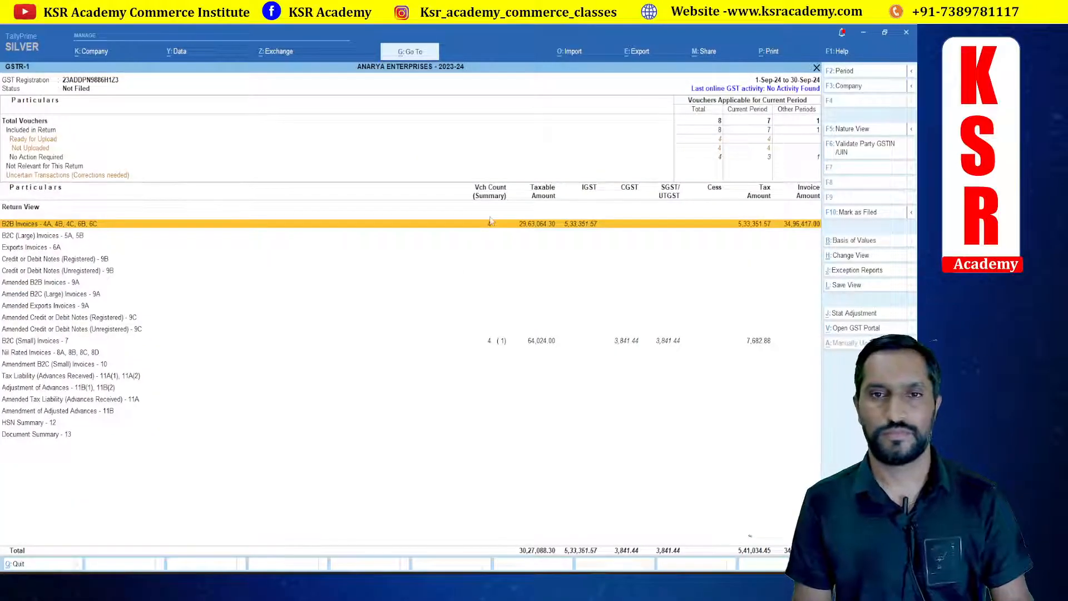
Step: Drill from B2B invoices into Sanjay Hardware Stores' vouchers, open sales voucher 42, and close it again
click(534, 231)
key(Return)
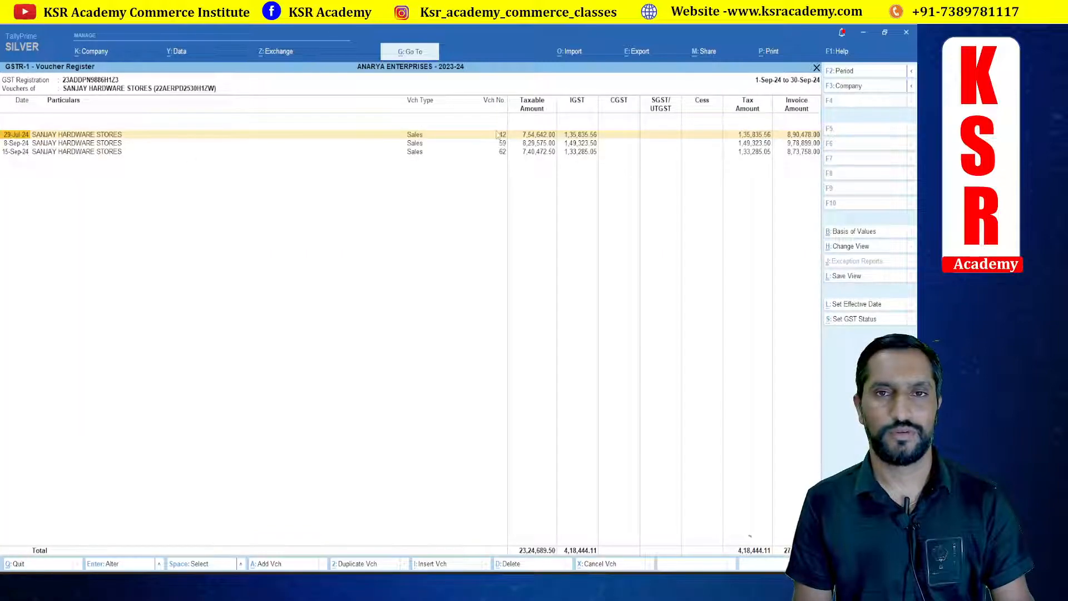
click(504, 136)
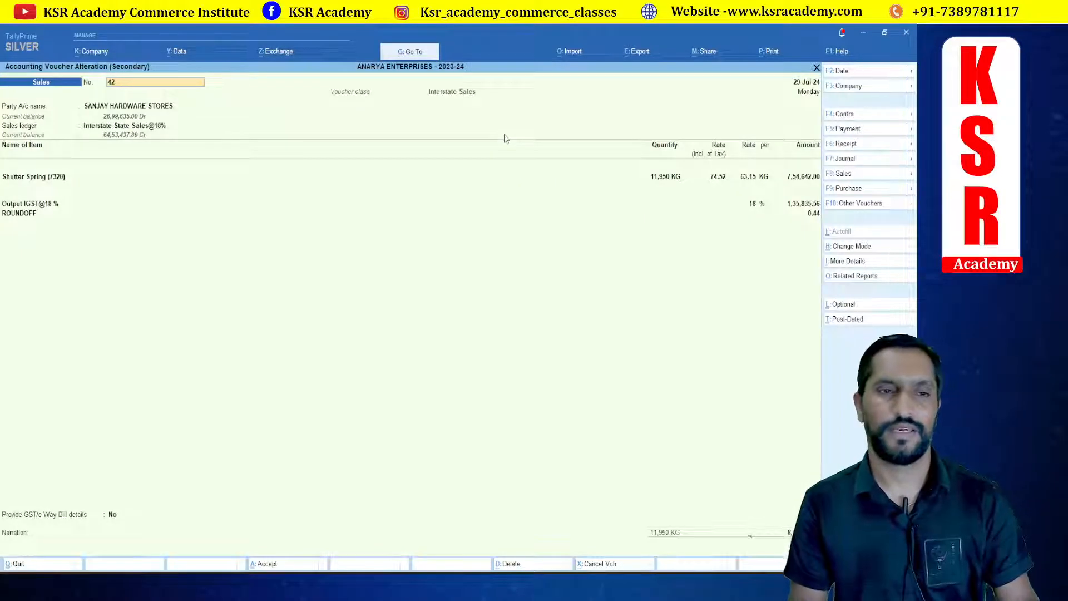
key(Escape)
key(Escape)
key(Escape)
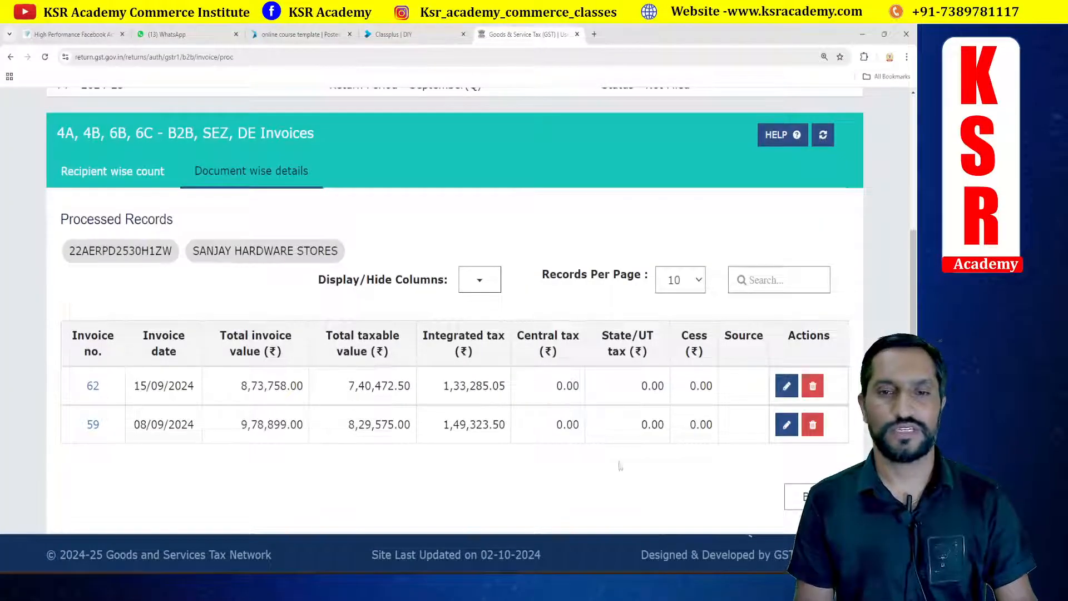
Step: On the GST portal, go back to the GSTR-1 dashboard and review the 7 - B2C (Others) records
click(815, 497)
scroll(630, 429, down, 4)
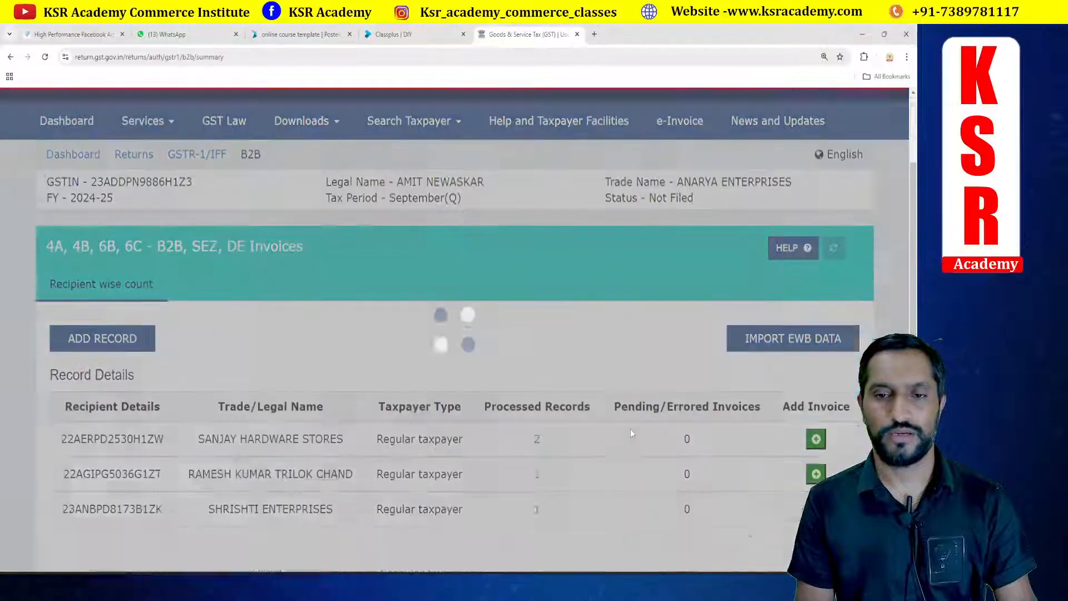
click(535, 397)
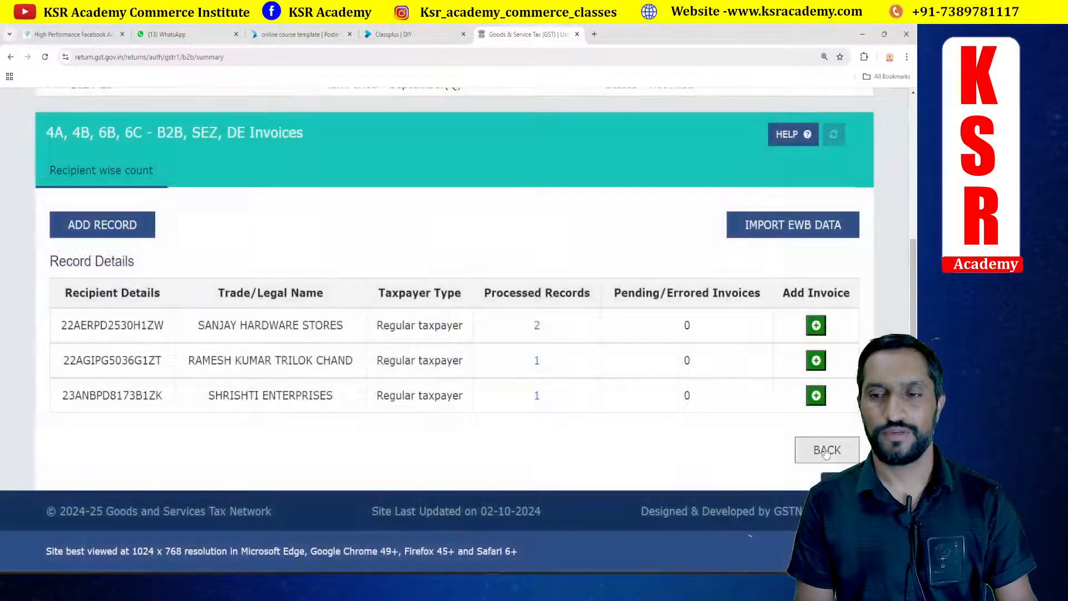
click(826, 450)
scroll(344, 411, down, 5)
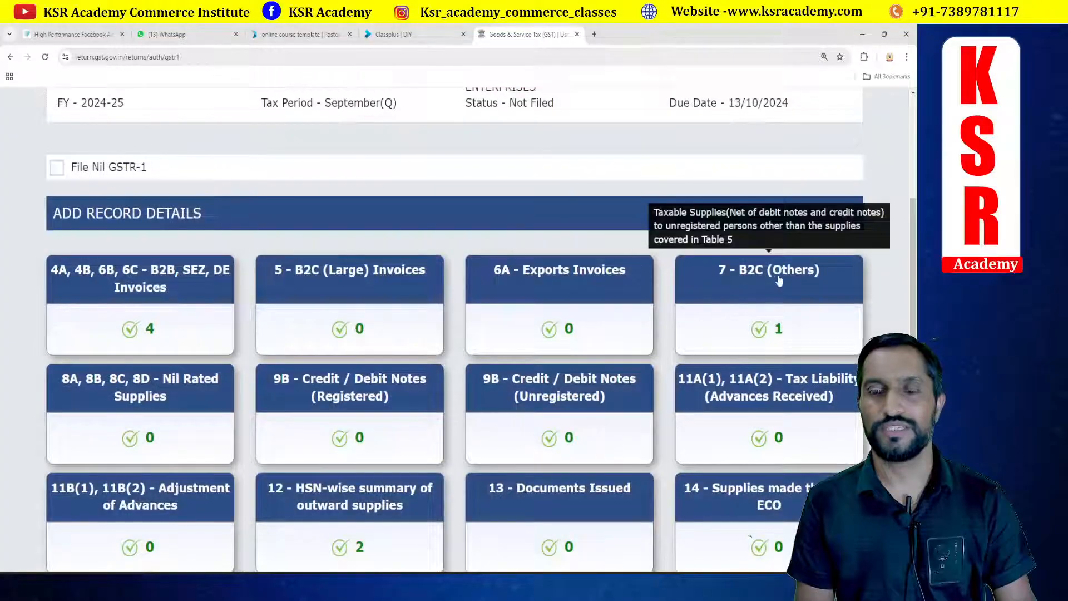
click(767, 316)
scroll(573, 276, down, 2)
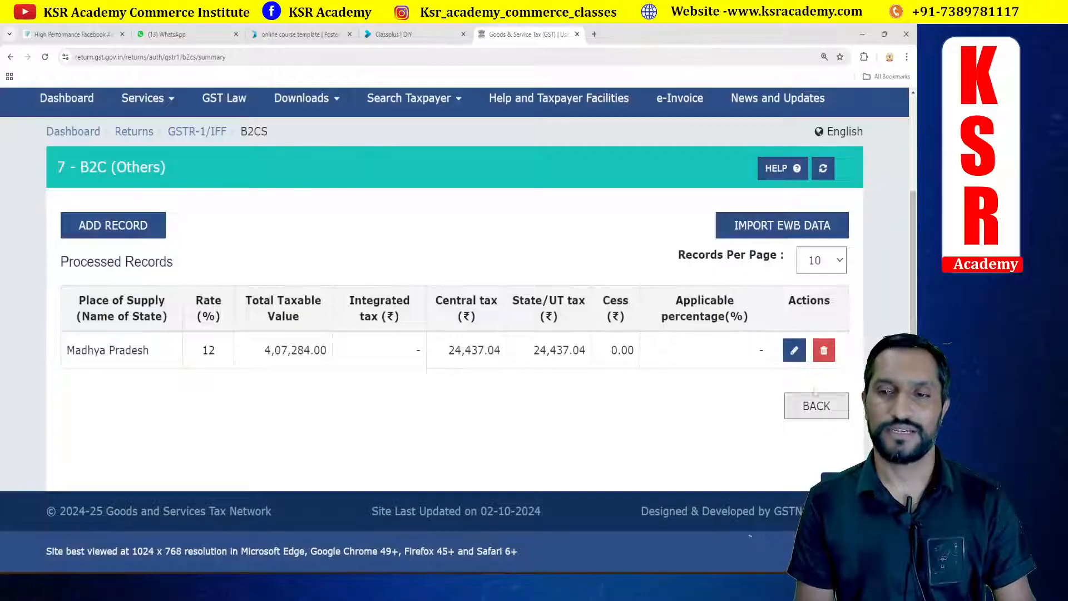
click(820, 408)
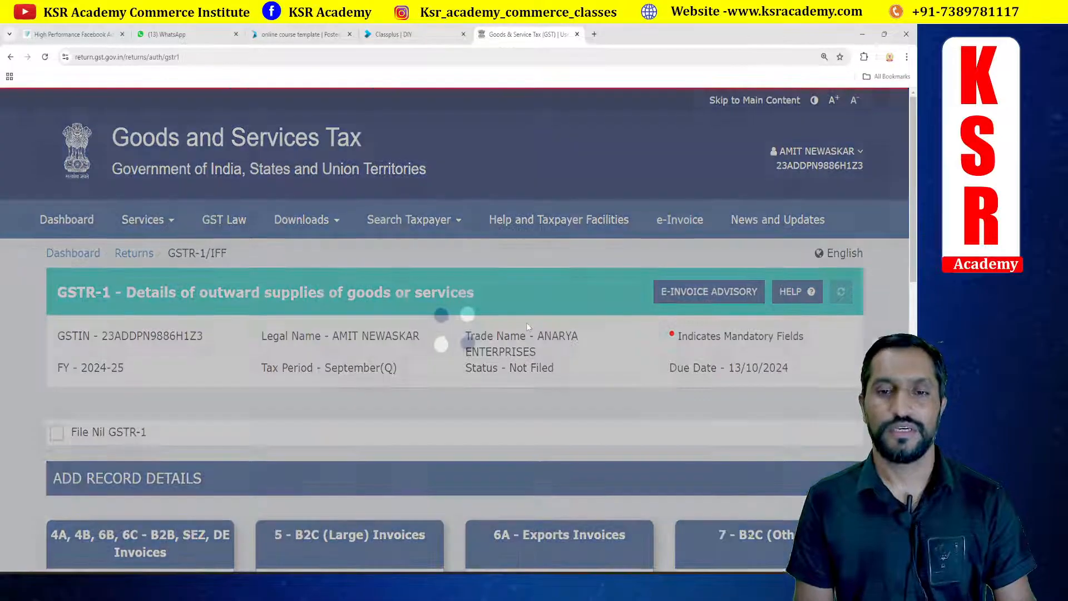
Step: Open the 12 - HSN-wise summary of outward supplies and review its processed records before returning
scroll(527, 326, down, 5)
scroll(526, 326, down, 1)
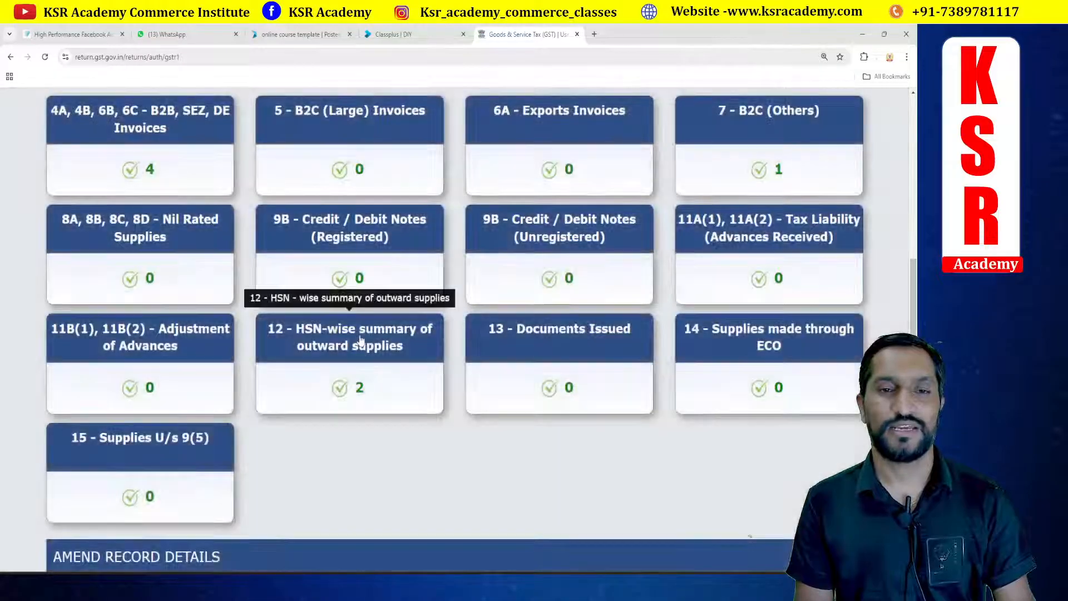
click(360, 339)
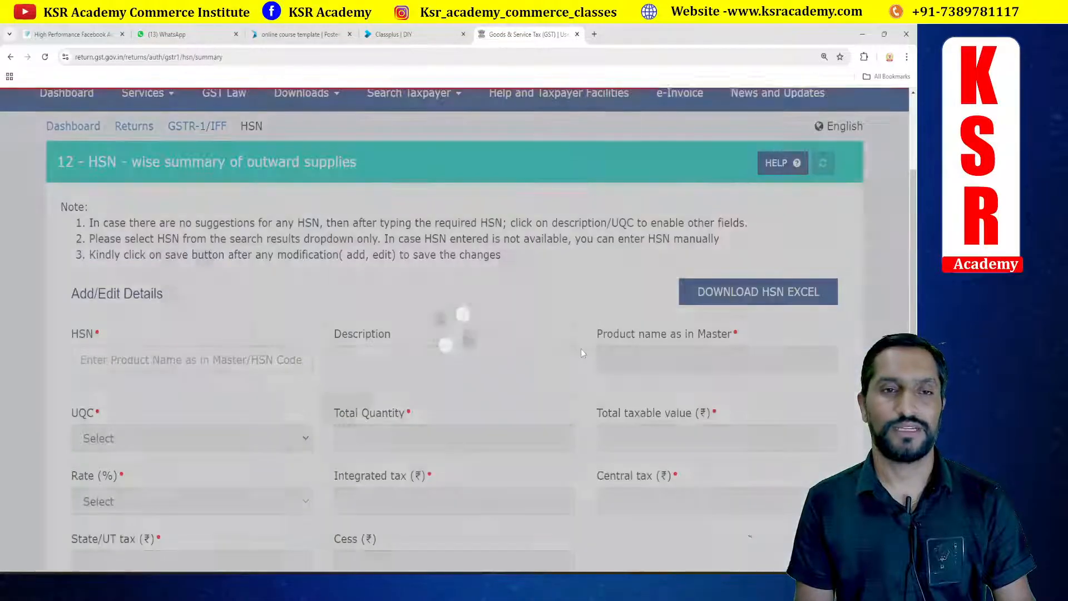
scroll(431, 338, down, 2)
scroll(431, 337, down, 8)
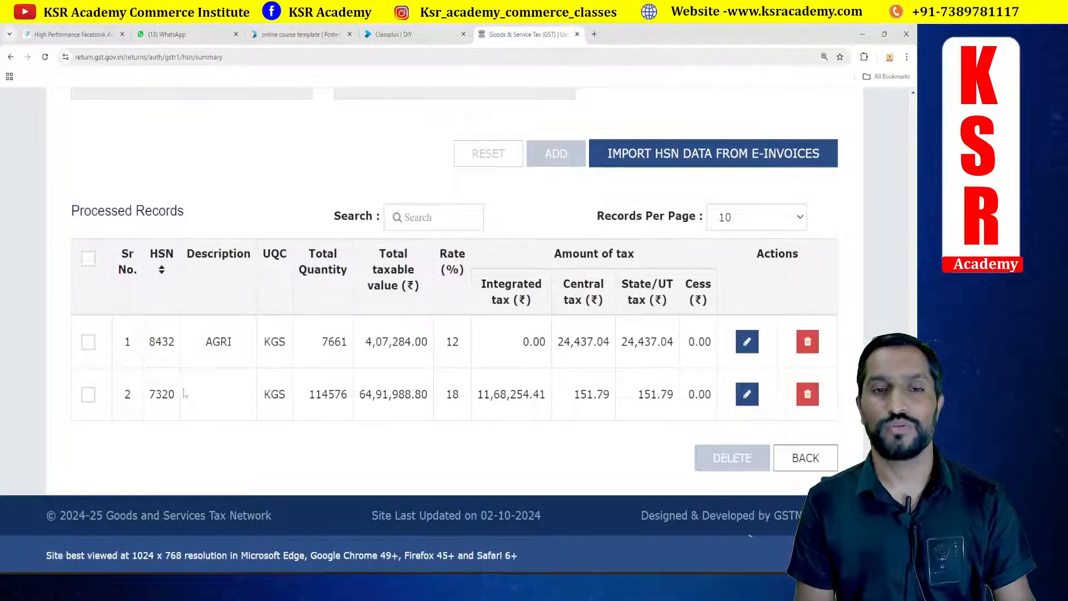
click(805, 458)
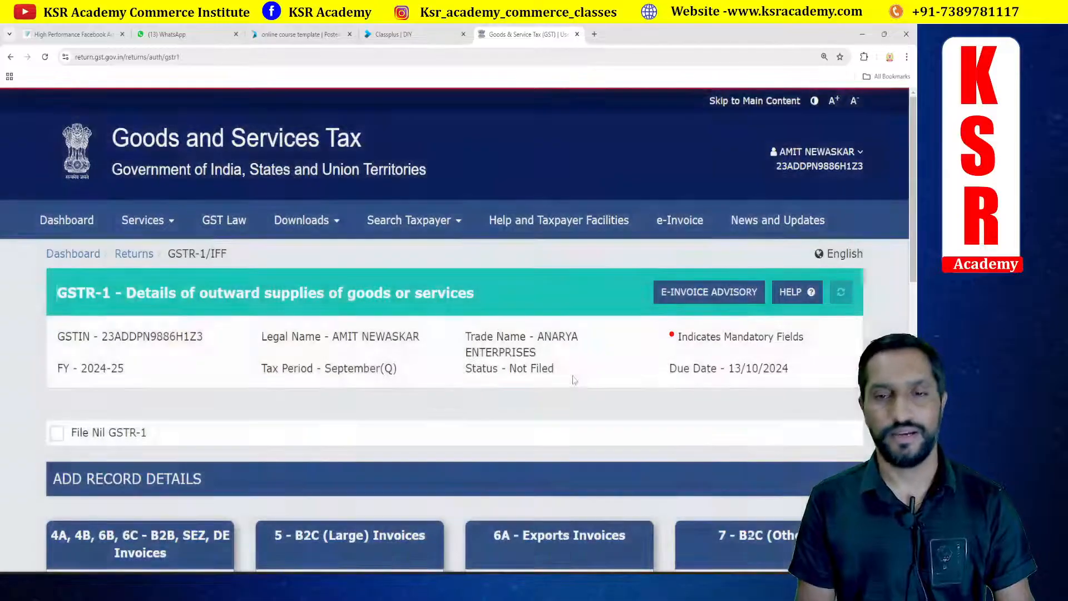
Step: Expand the Amend Record Details section of the GSTR-1 dashboard to review the amendment tiles
scroll(556, 379, down, 7)
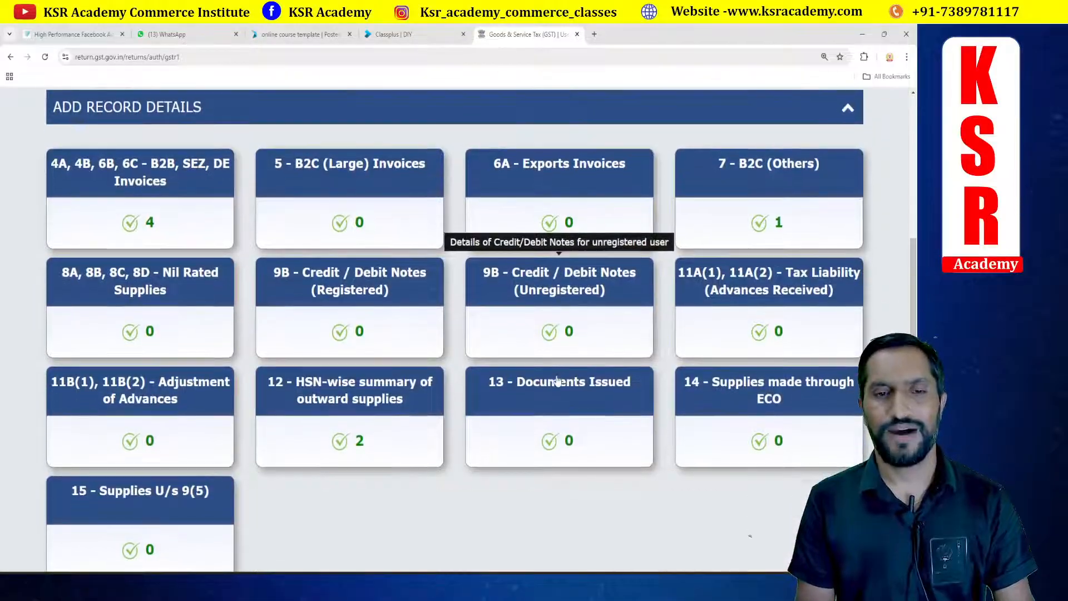
scroll(556, 380, down, 5)
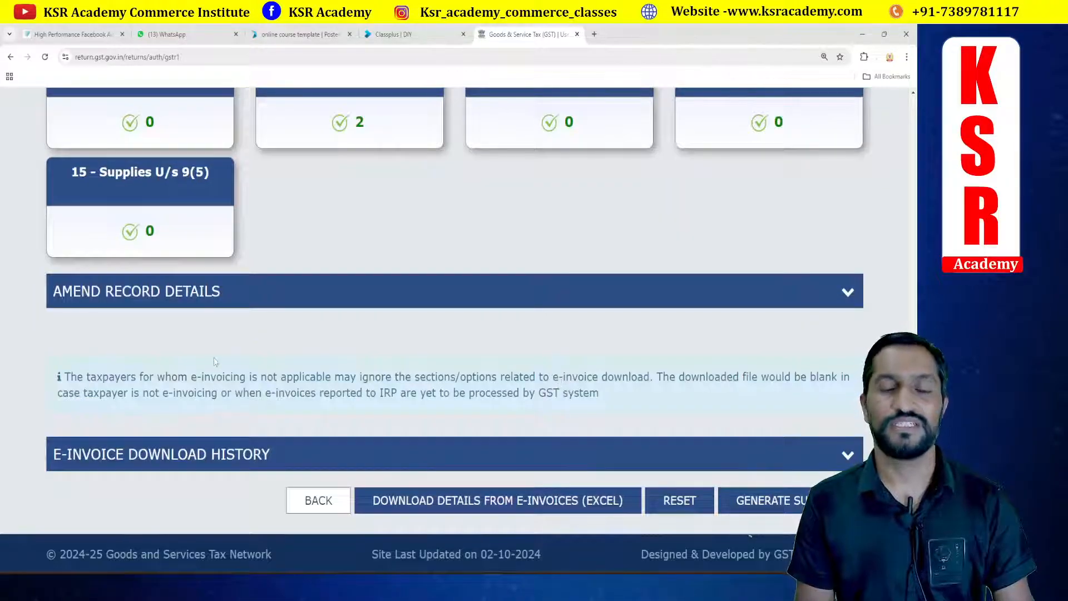
click(207, 295)
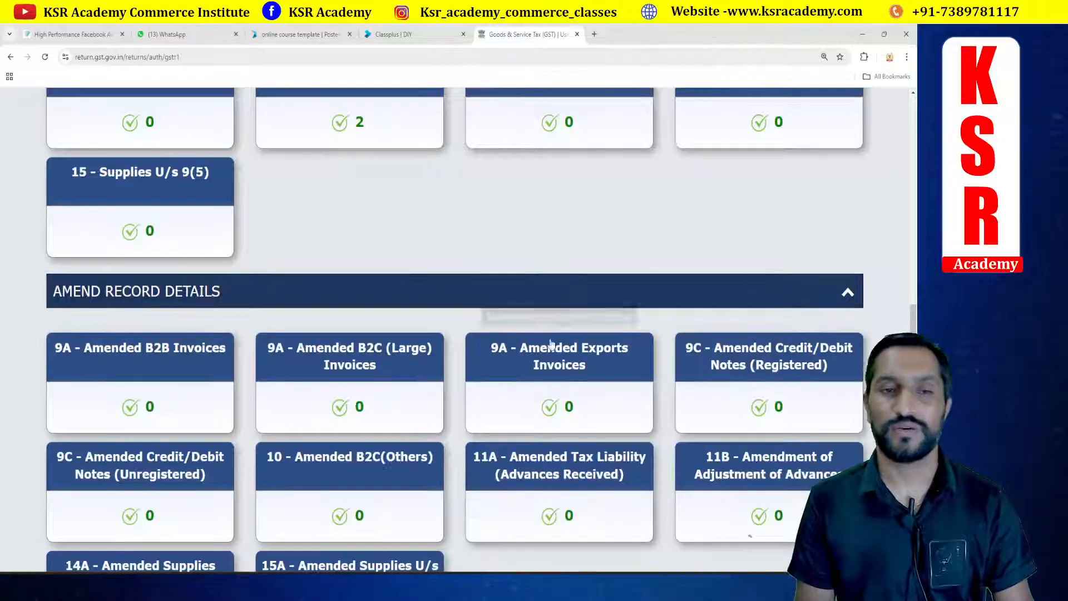
scroll(534, 238, down, 2)
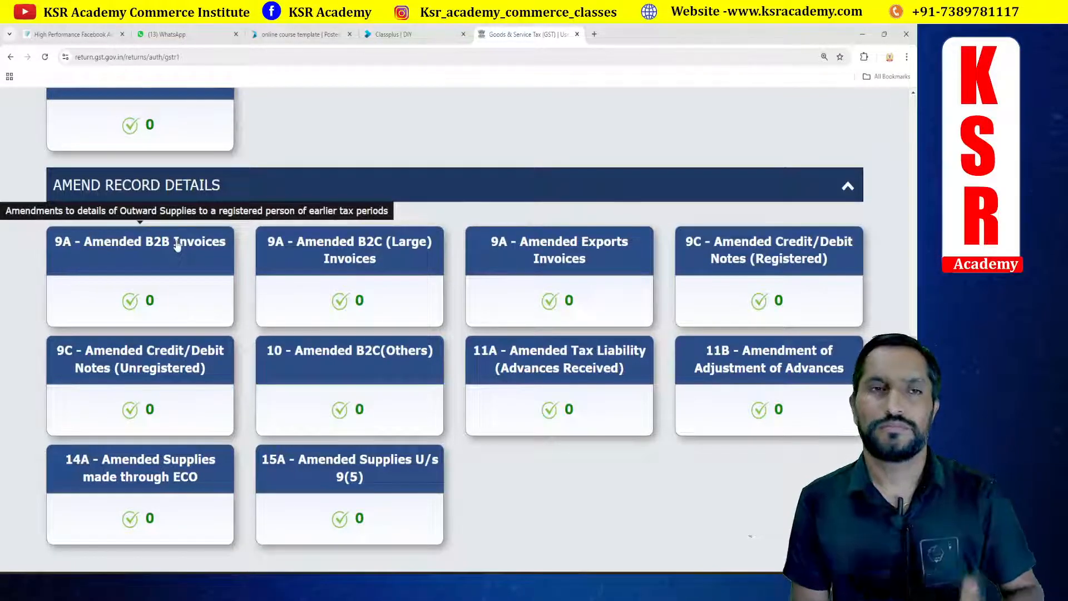
Step: In the WhatsApp tab, search for the client's chat and download the attached invoice Anarya 2023 17.pdf
click(179, 35)
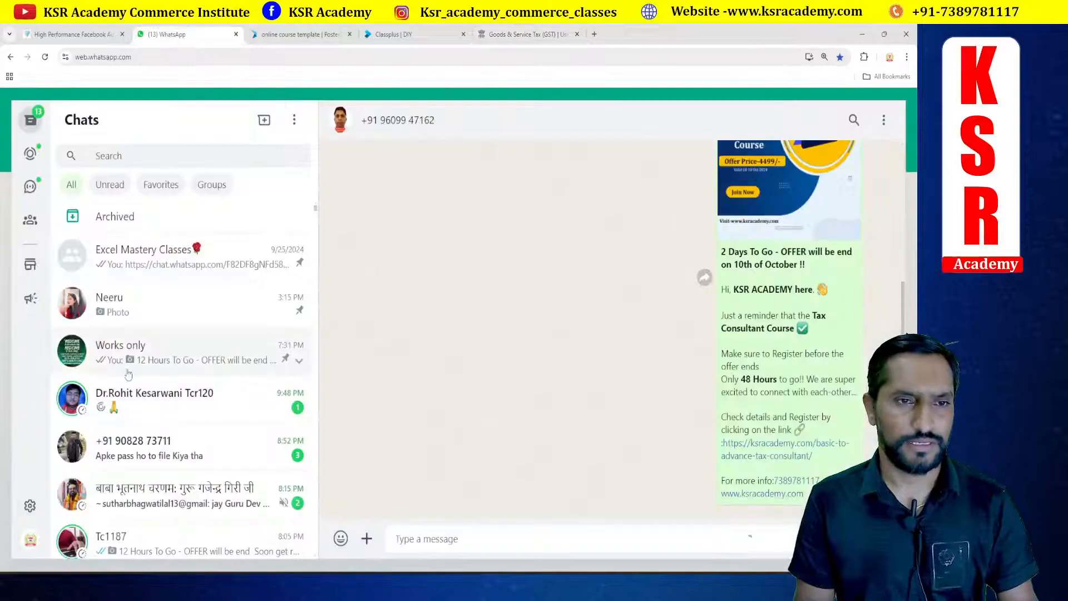
scroll(185, 363, down, 3)
scroll(185, 363, down, 2)
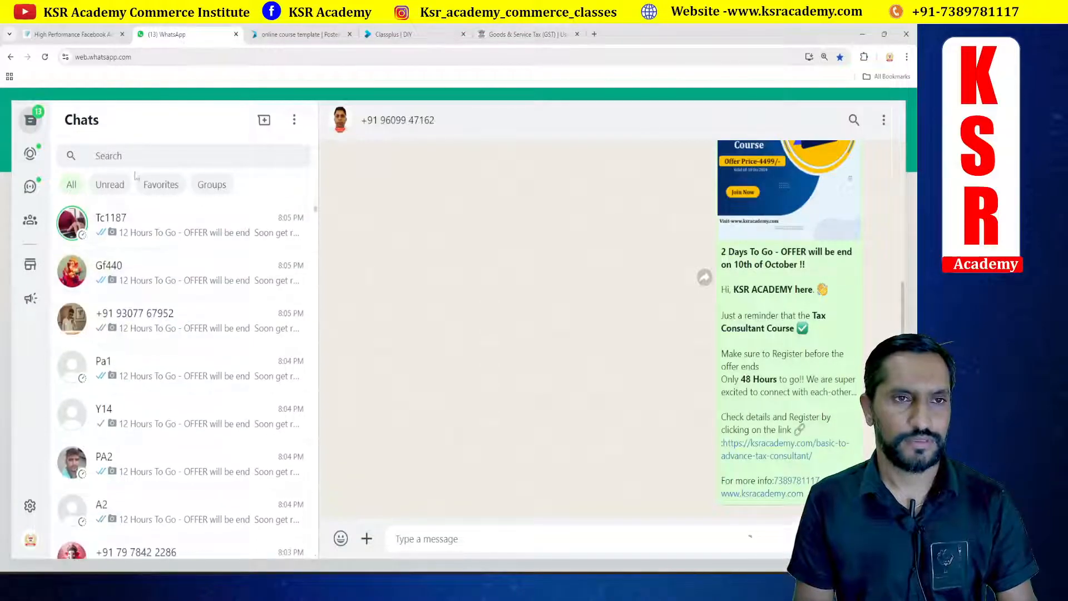
click(131, 158)
text(amit)
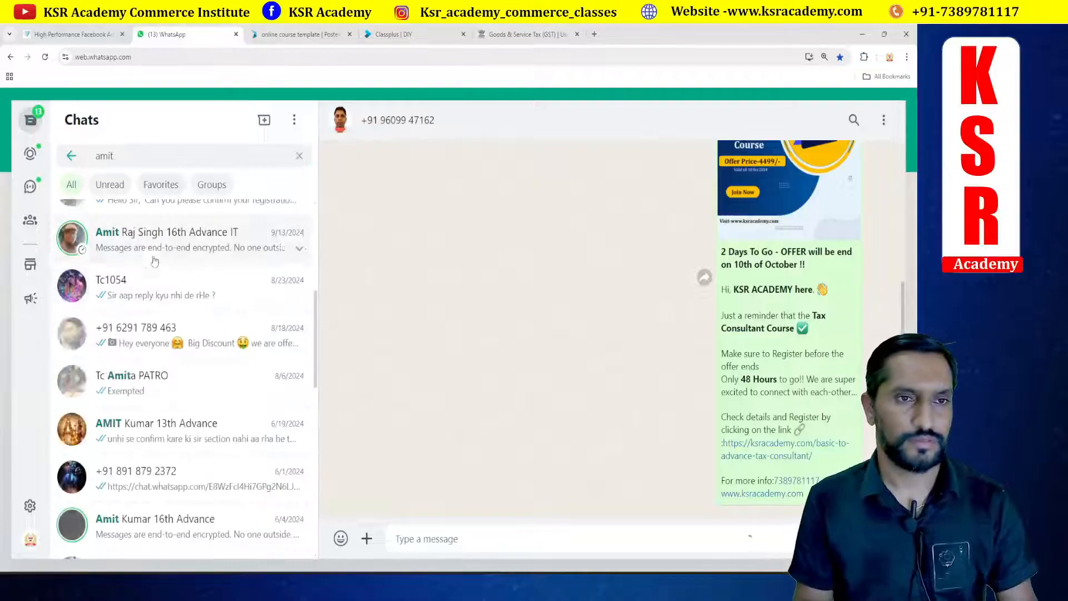
scroll(155, 261, up, 4)
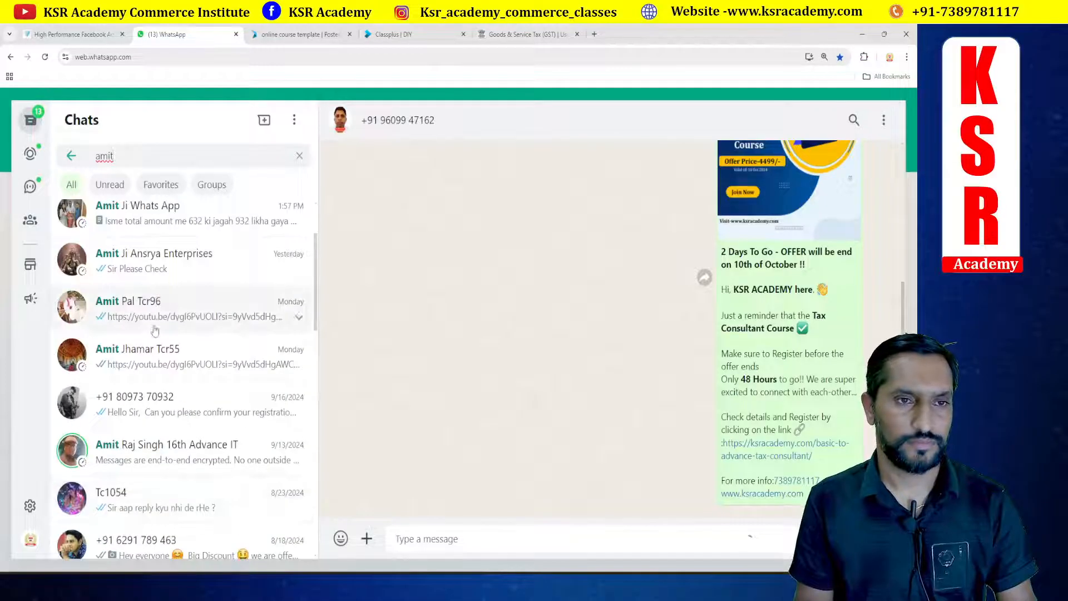
click(151, 269)
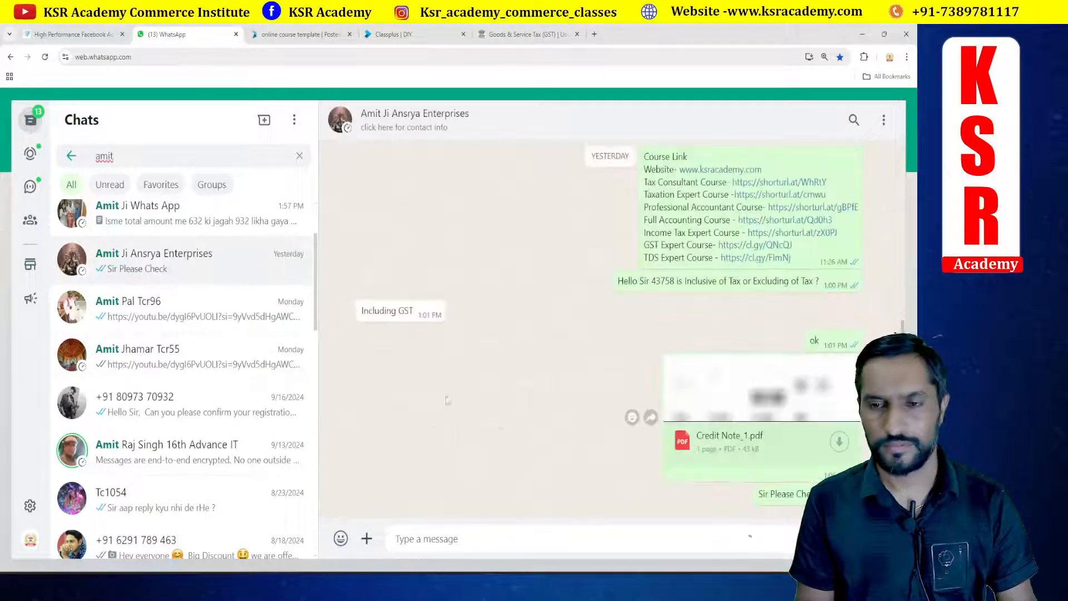
click(141, 215)
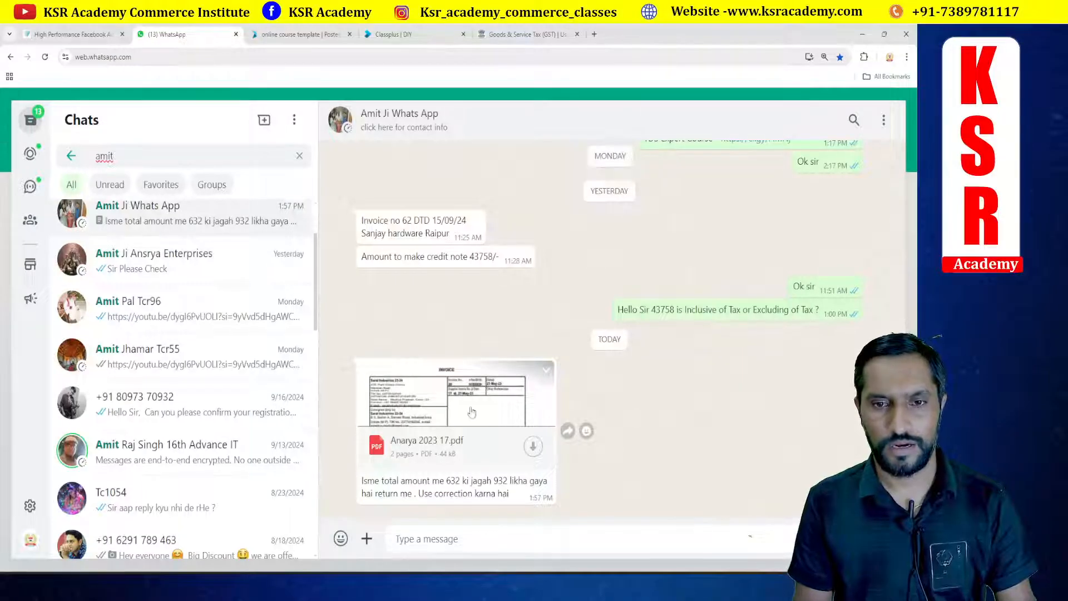
click(533, 446)
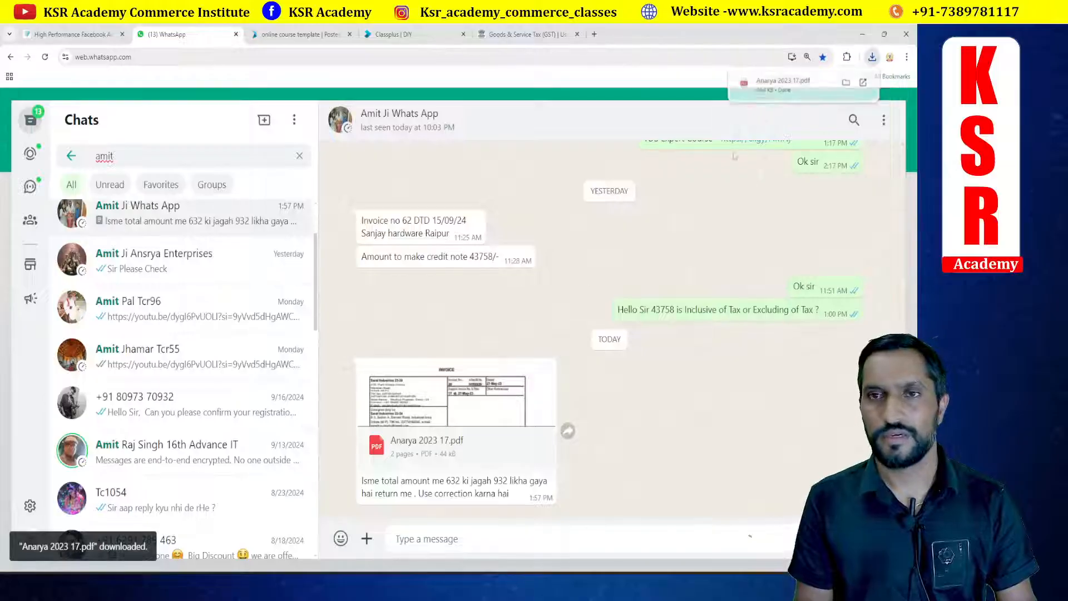
Step: Open the downloaded invoice PDF and scroll through both pages to examine its items and totals
click(782, 84)
scroll(455, 371, up, 5)
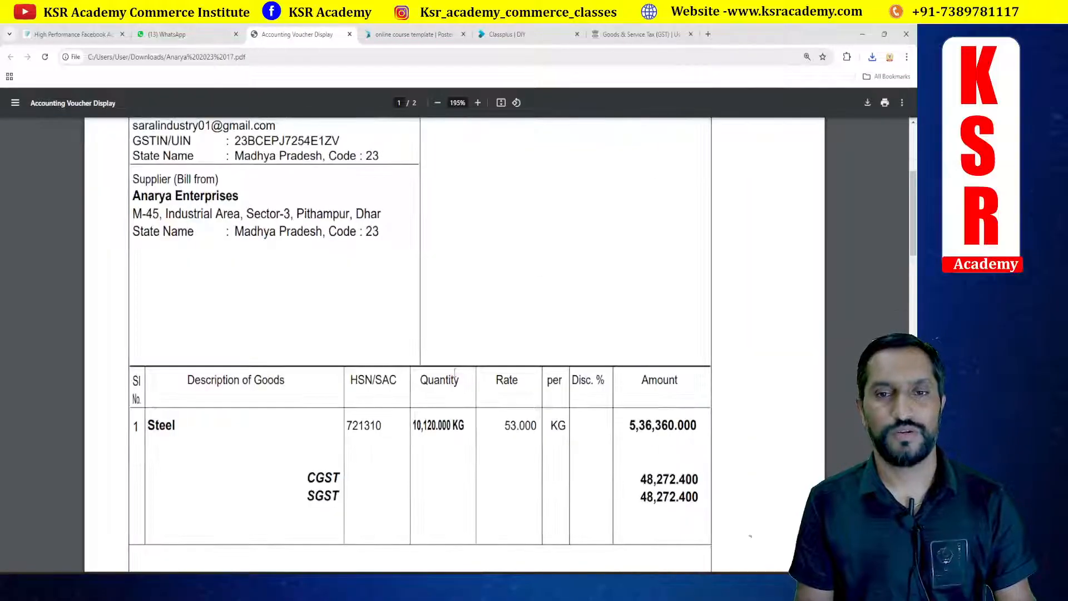
scroll(435, 324, up, 4)
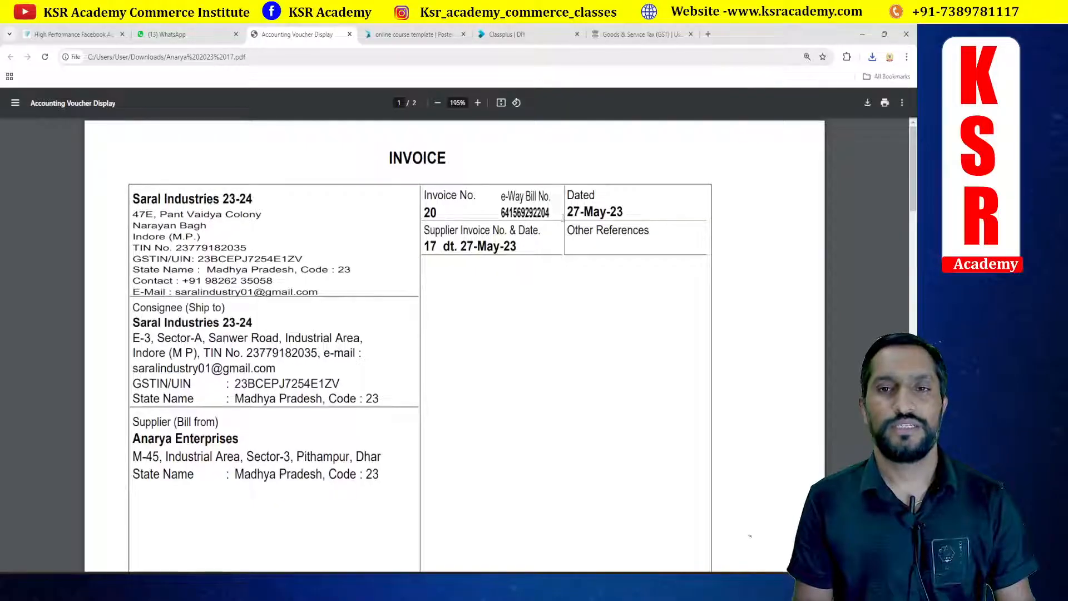
scroll(604, 323, down, 7)
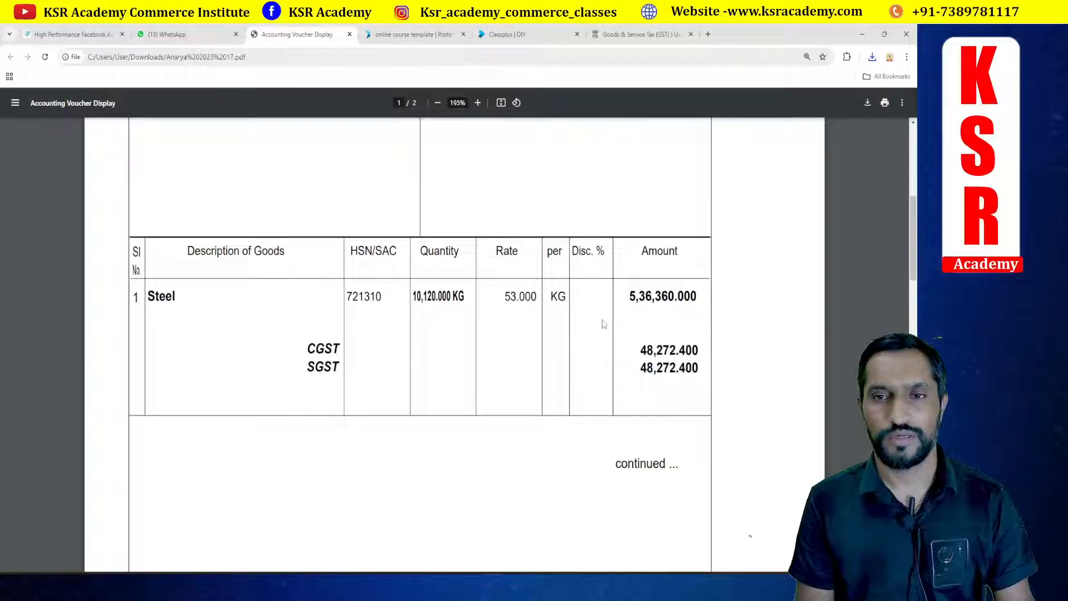
scroll(603, 324, down, 8)
scroll(604, 324, down, 8)
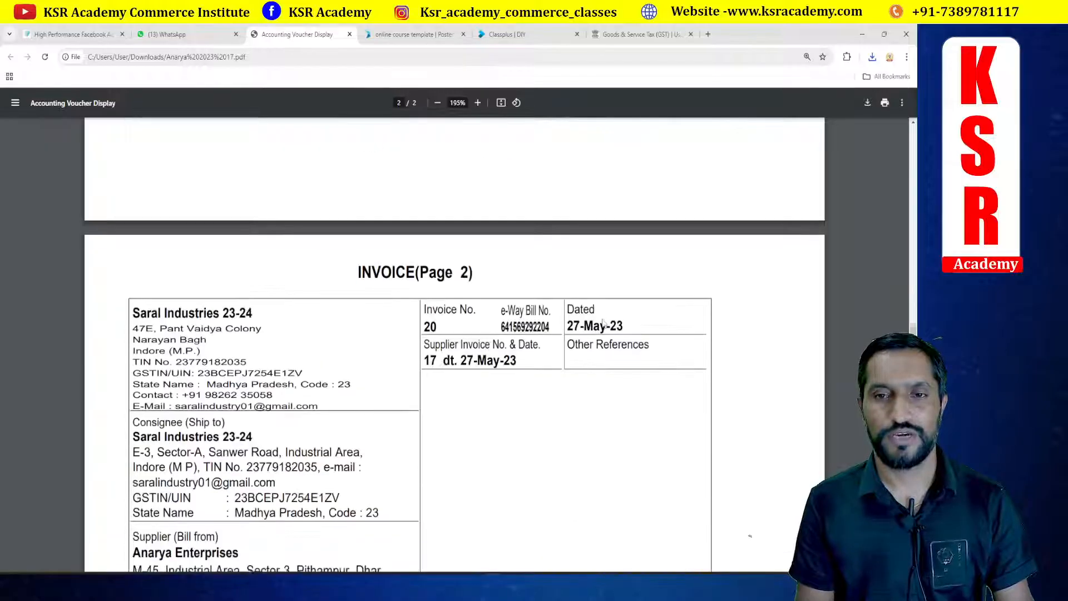
scroll(603, 324, down, 1)
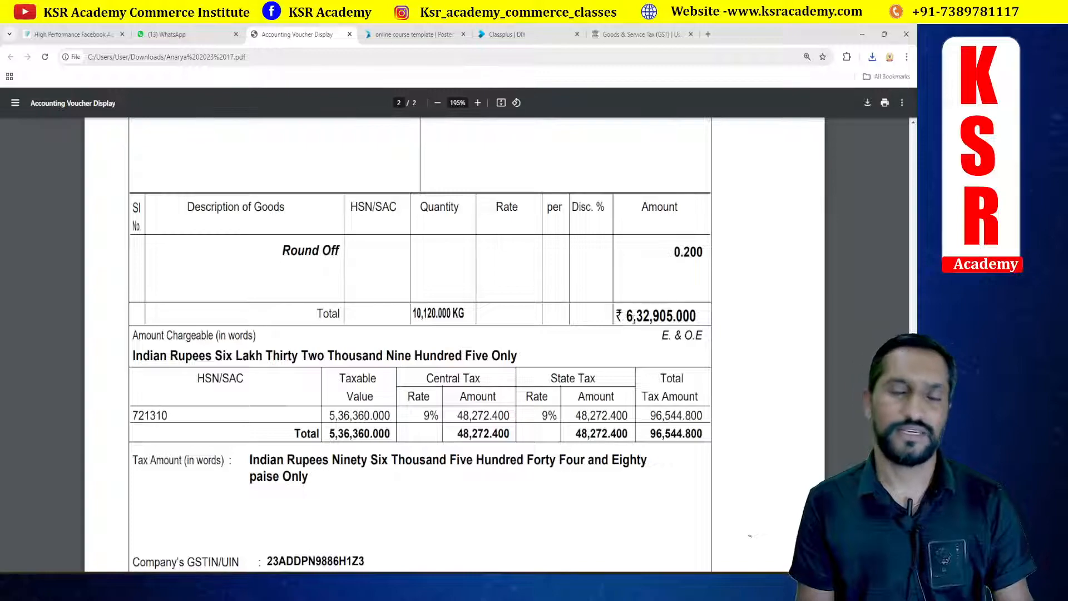
key(alt+Tab)
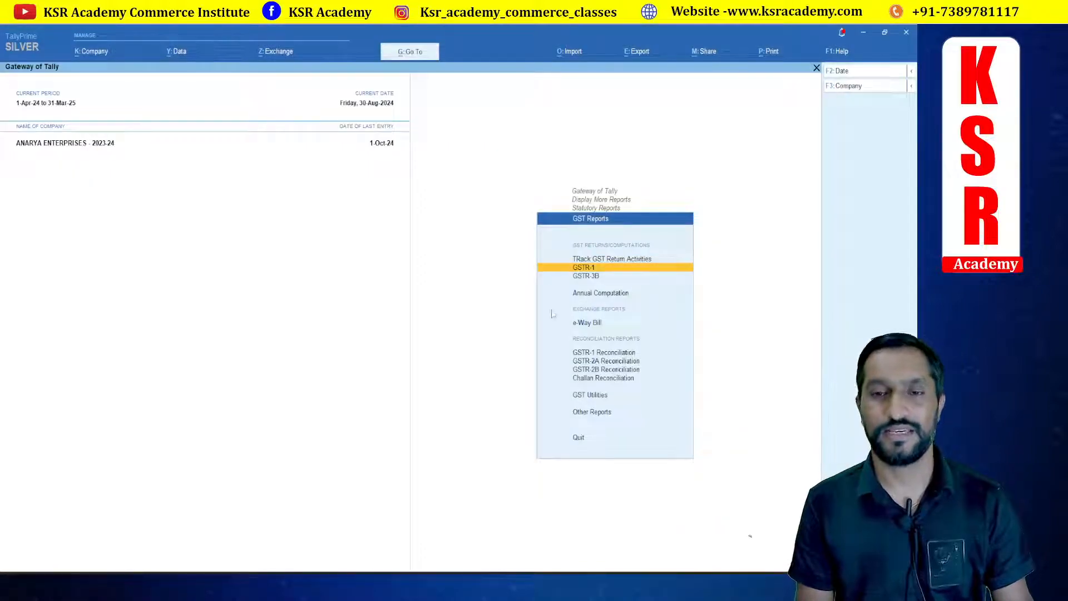
key(alt+Tab)
key(alt+Tab)
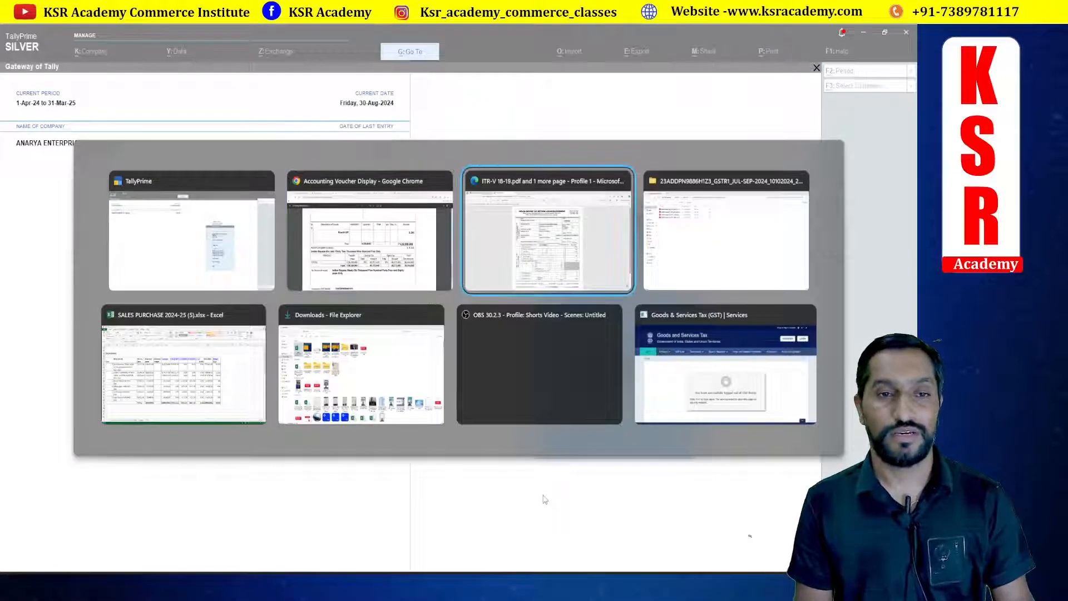
key(alt+Tab)
key(alt+Tab)
key(alt+Tab)
key(alt+Tab)
key(alt+Tab)
key(alt+Tab)
key(alt+Tab)
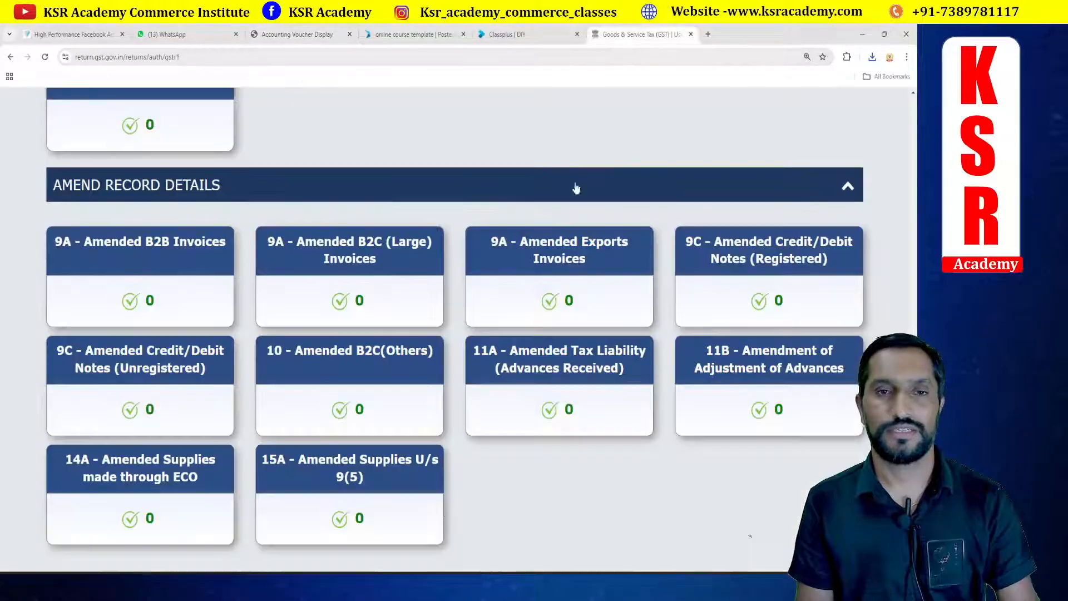
Step: Return to the GST portal tab and open the returns dashboard from the portal's services
click(640, 34)
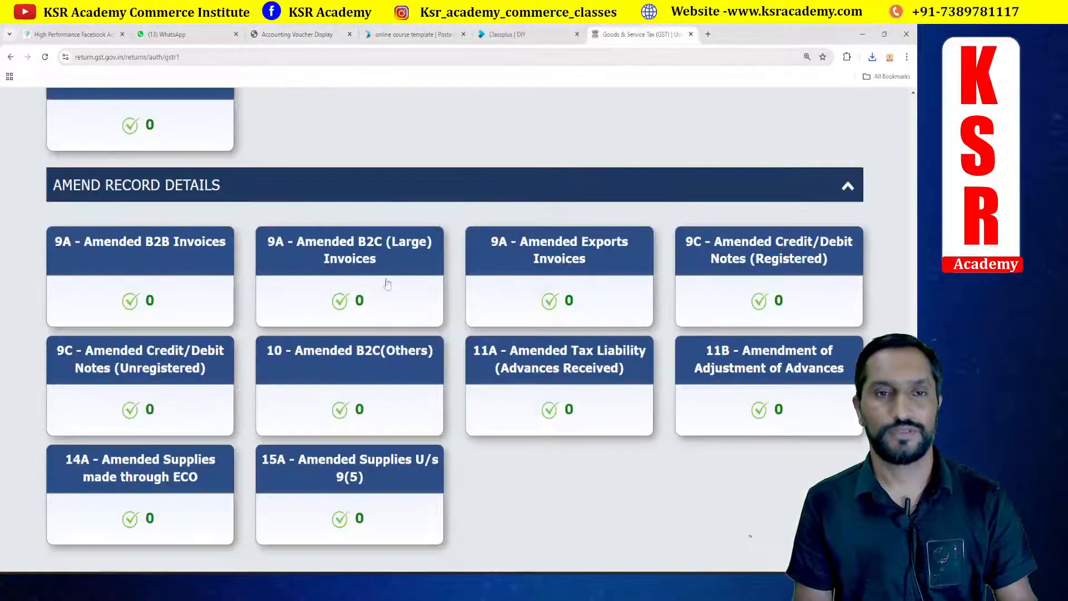
scroll(388, 283, up, 15)
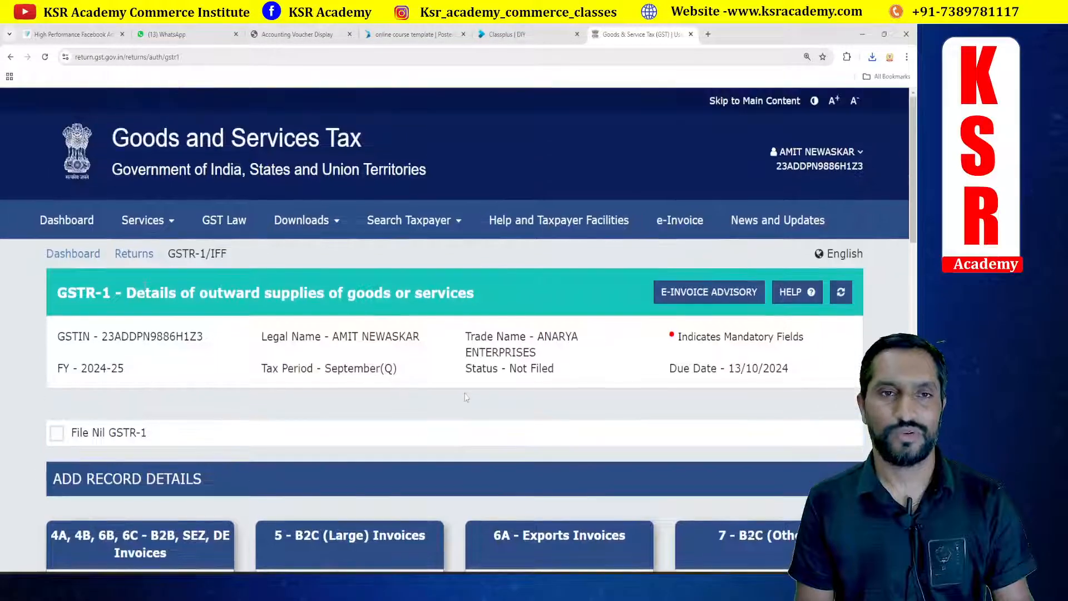
click(56, 257)
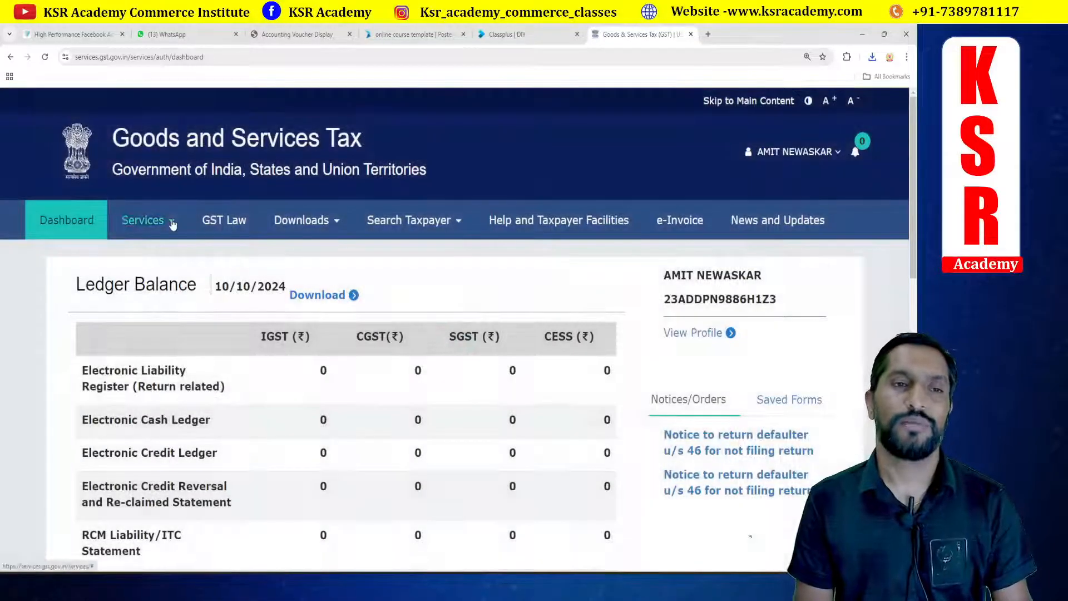
click(173, 223)
mouse_move(199, 257)
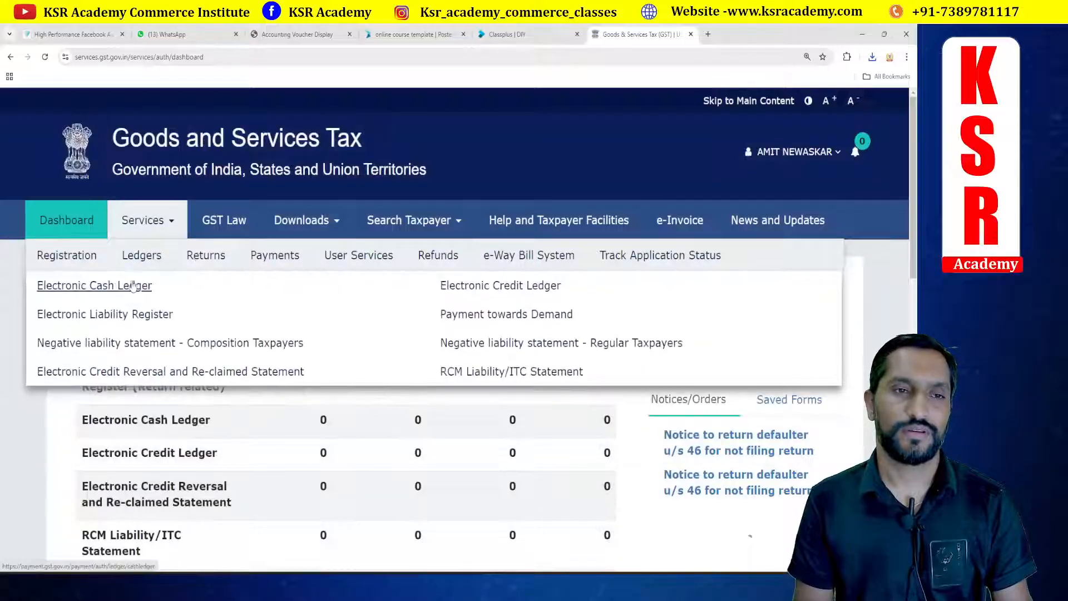
click(100, 287)
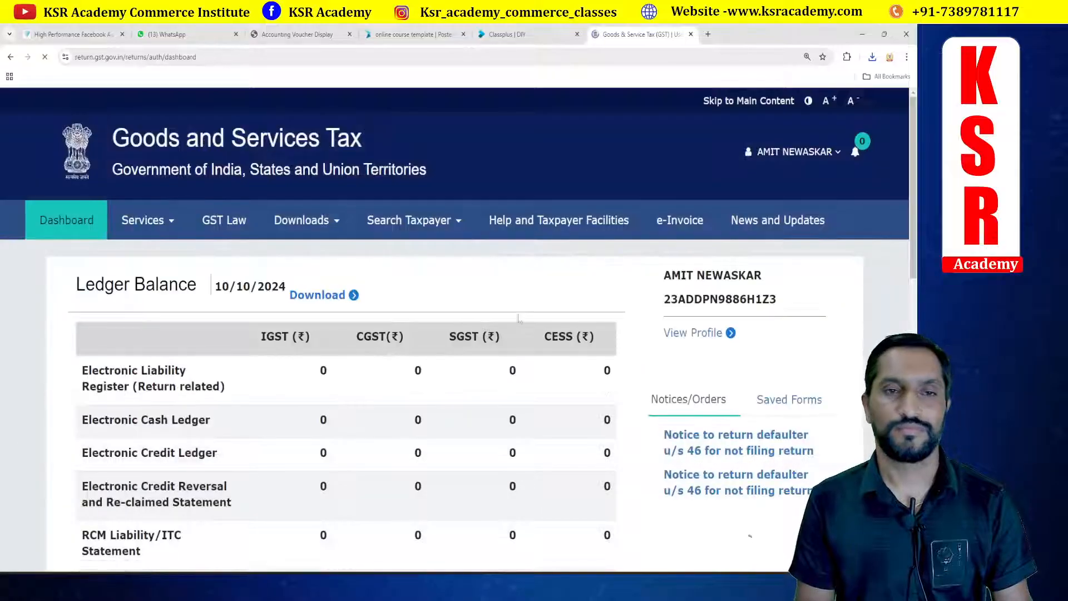
key(alt+Tab)
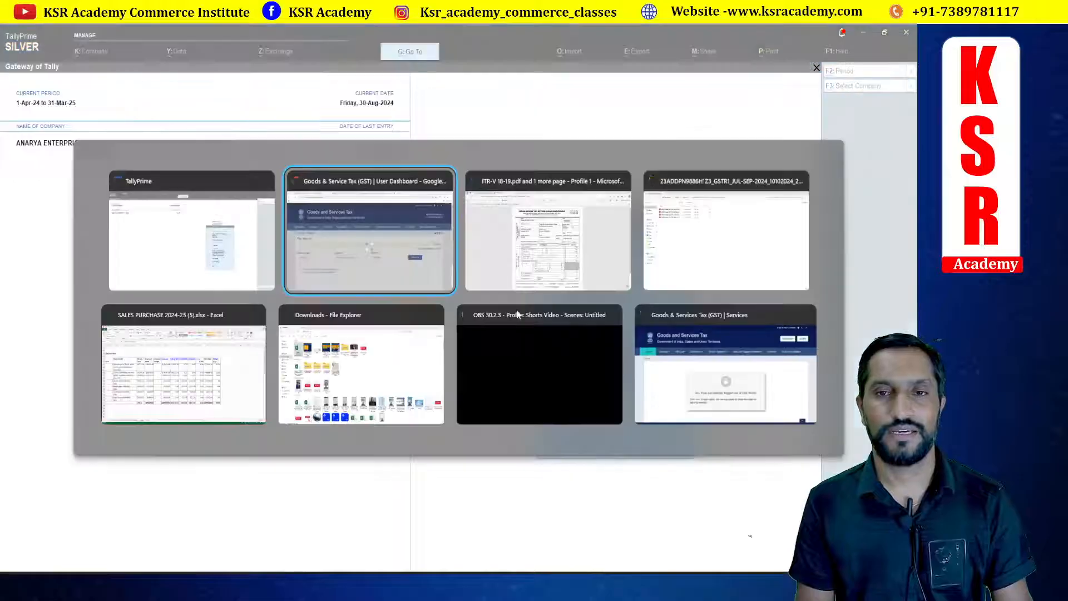
key(alt+Tab)
key(alt+Tab)
key(alt+Tab)
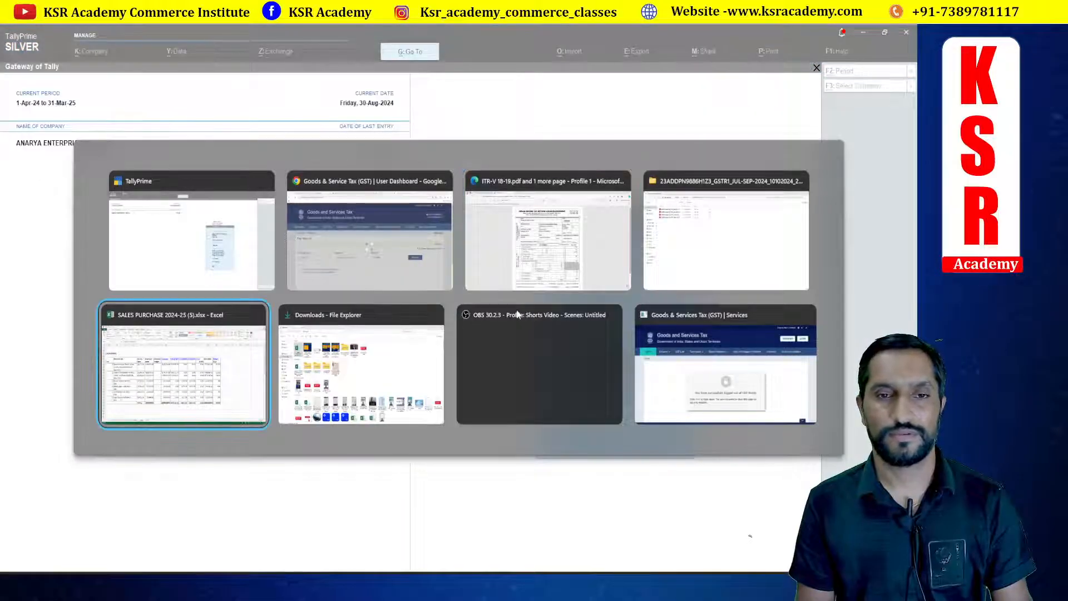
key(alt+Tab)
key(alt+Tab)
key(alt+Tab)
key(alt+Tab)
key(alt+Tab)
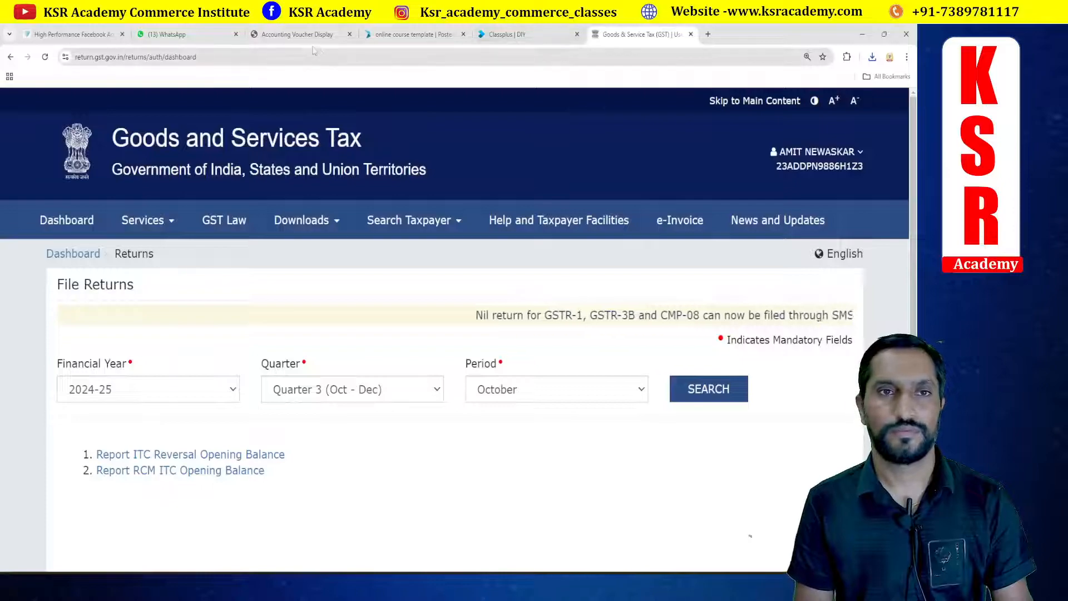
Step: Revisit the invoice PDF and switch among the open windows to compare details
click(311, 36)
scroll(405, 346, up, 10)
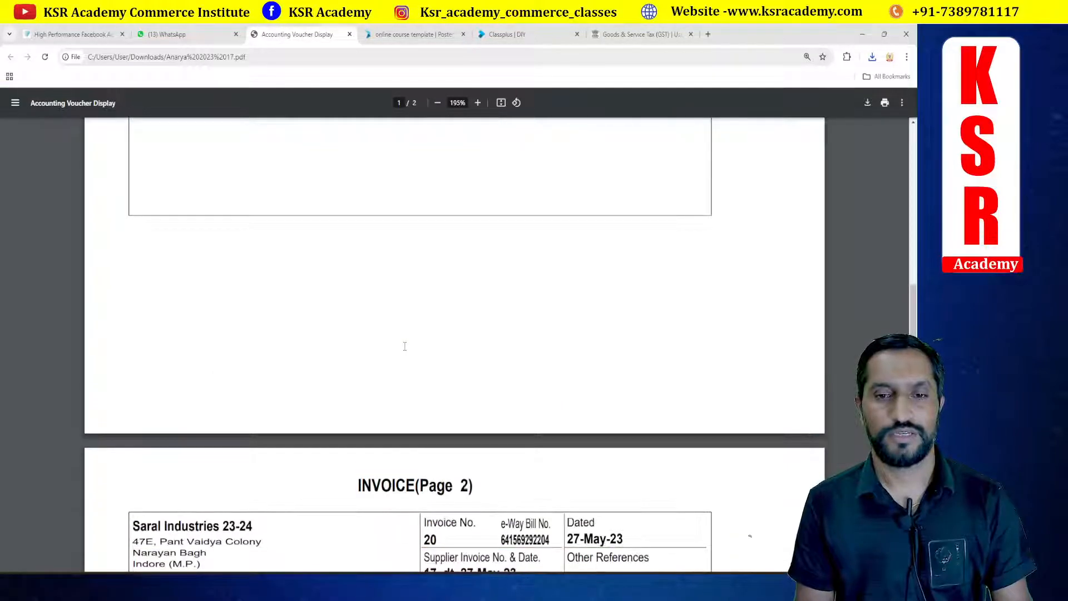
scroll(405, 346, down, 1)
key(alt+Tab)
key(alt+Tab)
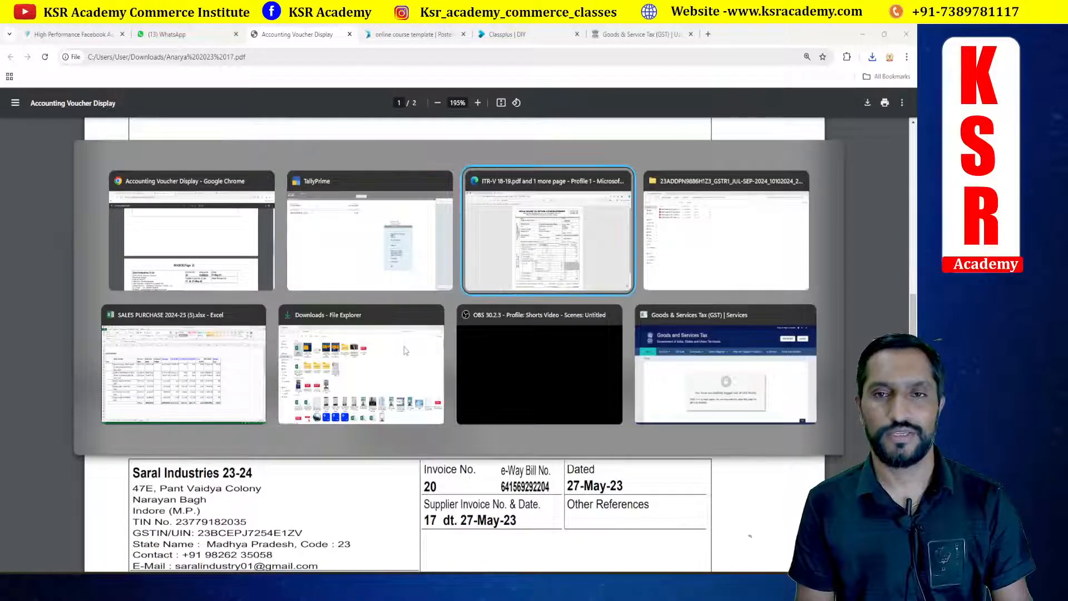
key(alt+Tab)
key(alt+Tab)
key(alt+Tab)
key(alt+Tab)
key(alt+Tab)
key(alt+Tab)
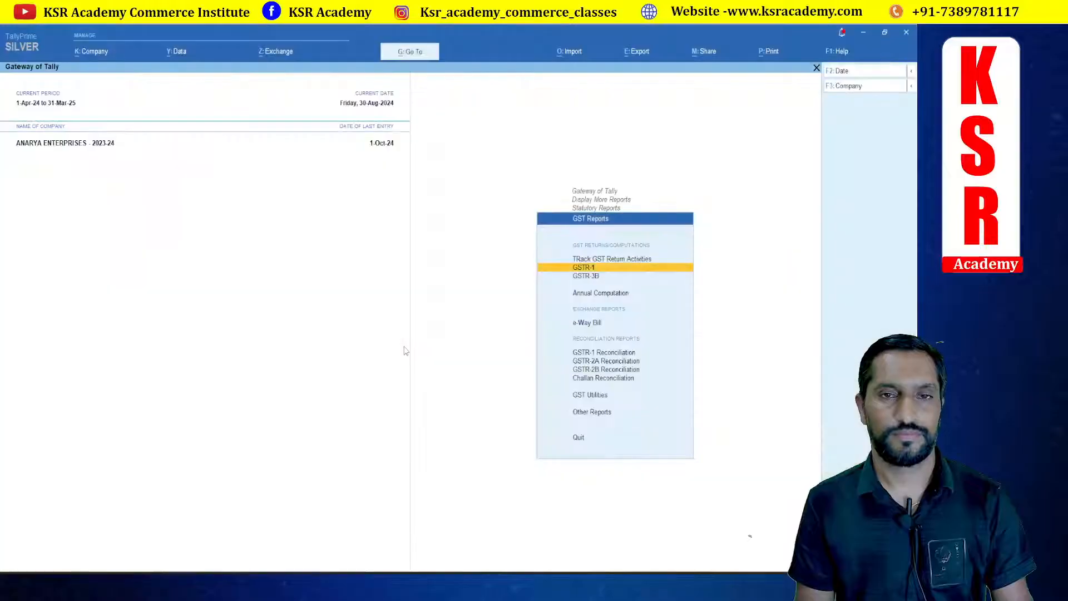
key(alt+Tab)
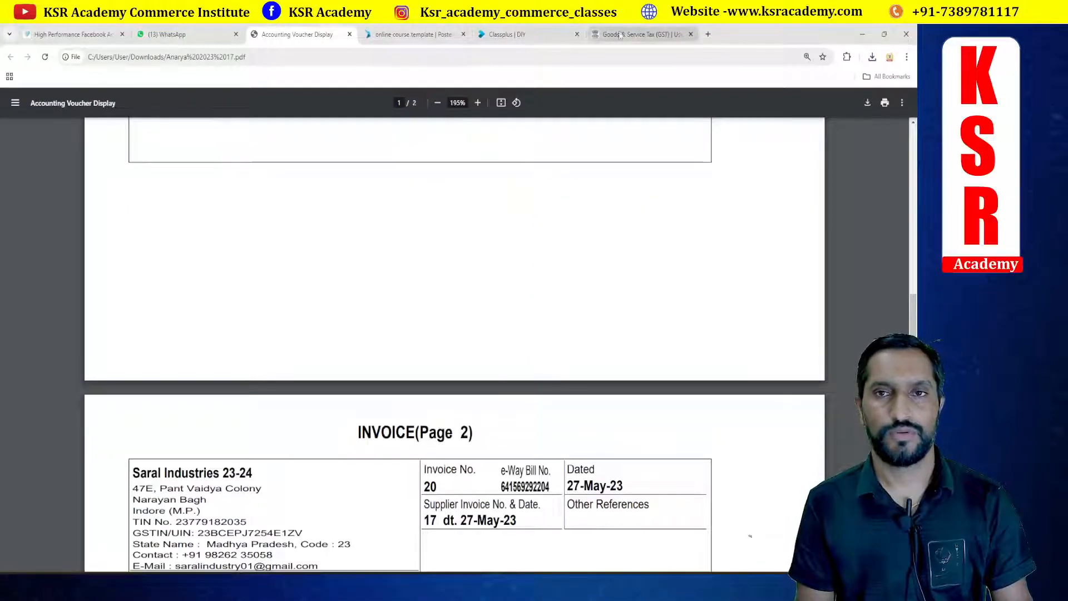
Step: Search returns for financial year 2023-24, Quarter 1 (Apr - Jun), period May
click(639, 34)
click(199, 387)
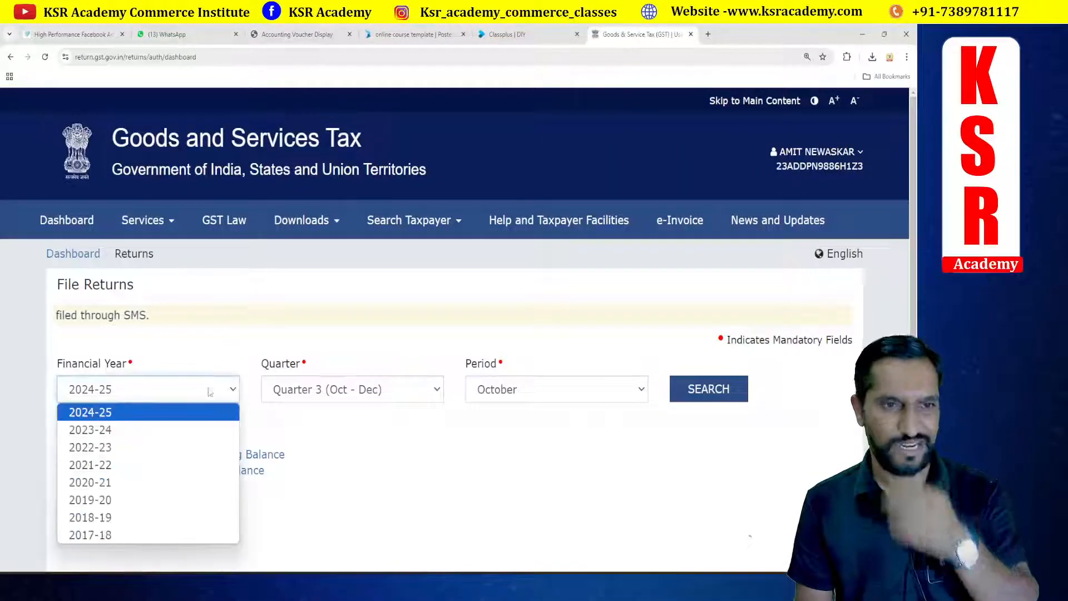
click(111, 429)
click(323, 393)
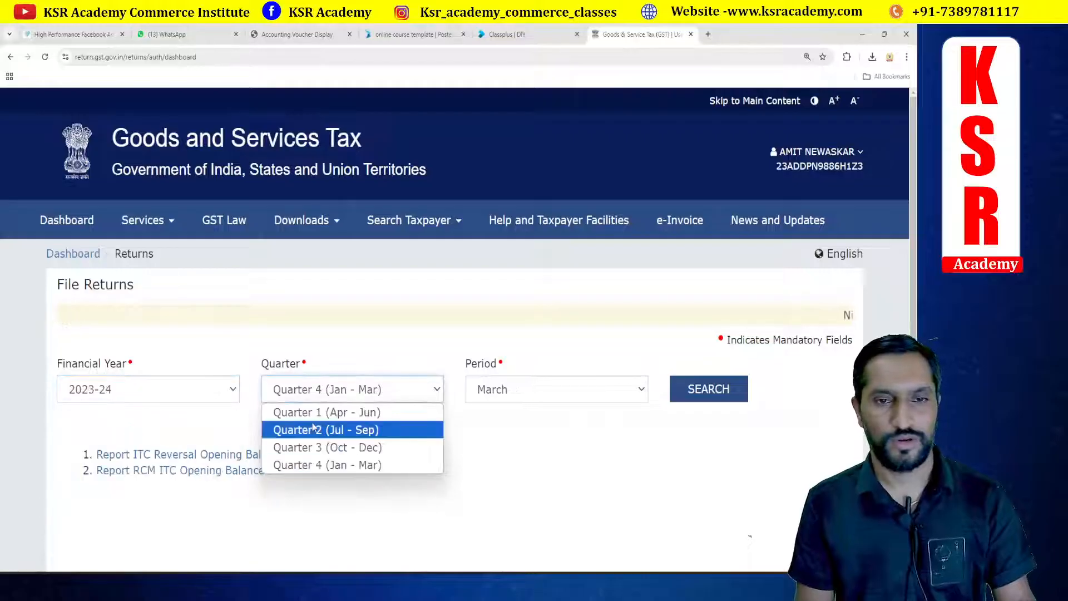
click(314, 410)
click(556, 396)
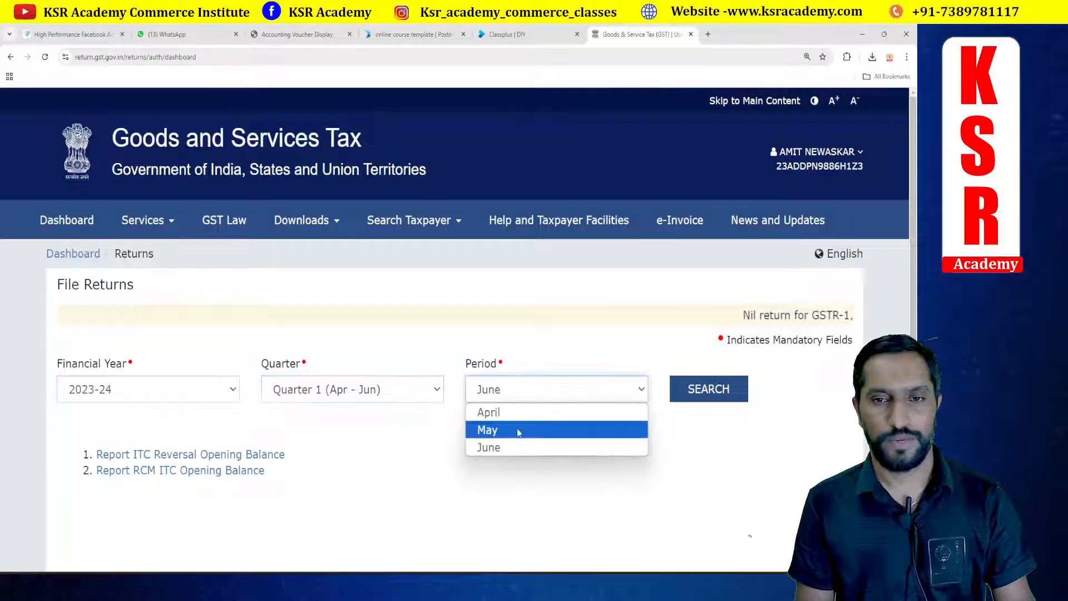
click(519, 430)
click(708, 388)
Step: Open the 4A, 4B, 6B, 6C - B2B, SEZ, DE Invoices section and review its recipient-wise records
scroll(456, 294, down, 7)
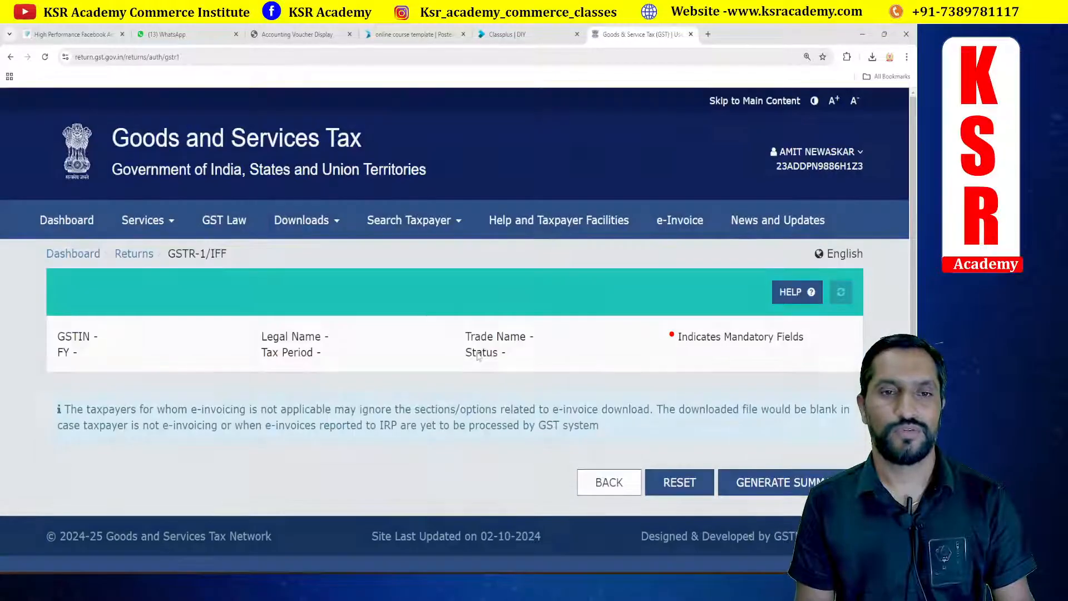
scroll(446, 306, down, 4)
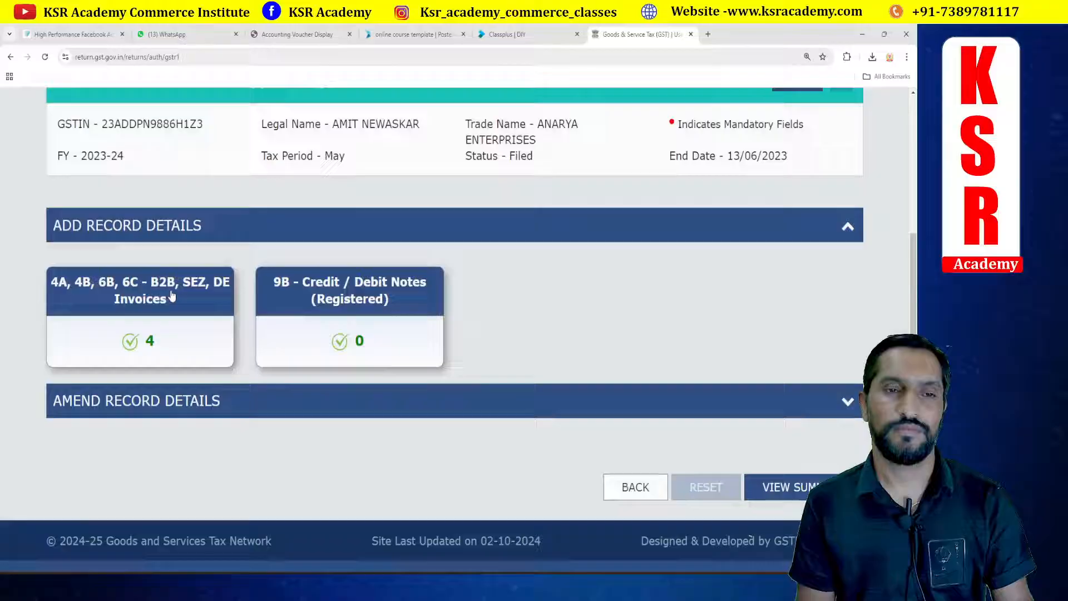
click(171, 296)
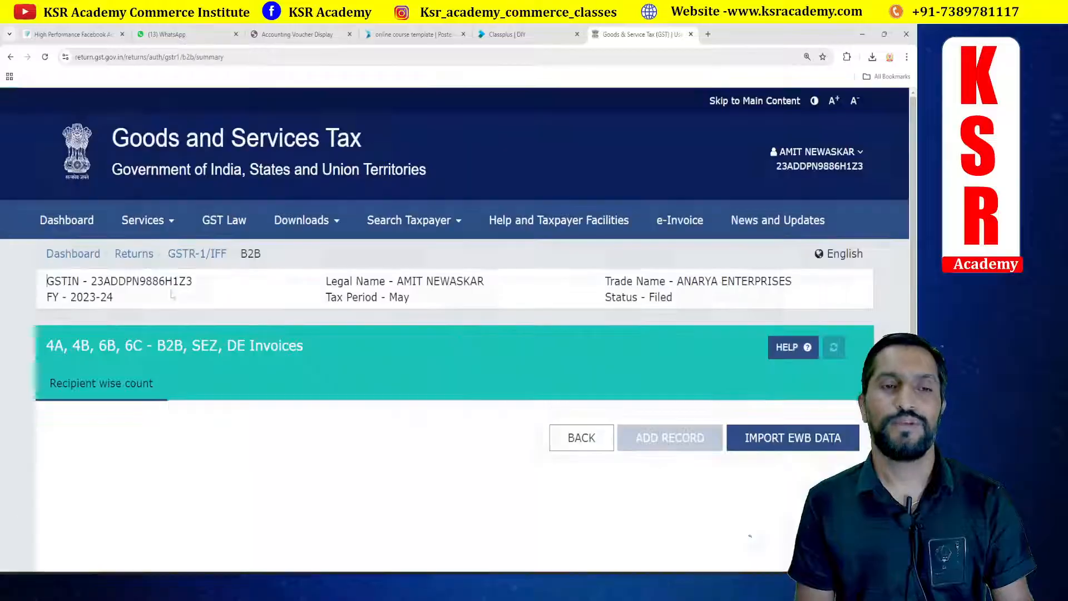
scroll(545, 320, down, 4)
scroll(545, 320, down, 1)
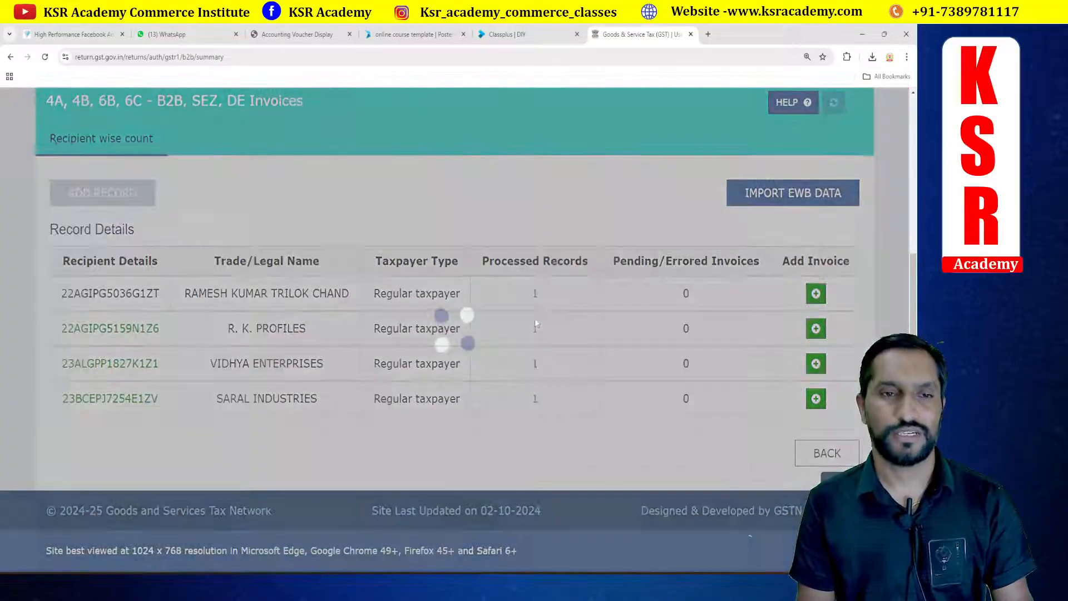
Step: Switch to Tally and the invoice PDF to compare them with the portal's B2B recipient list
key(alt+Tab)
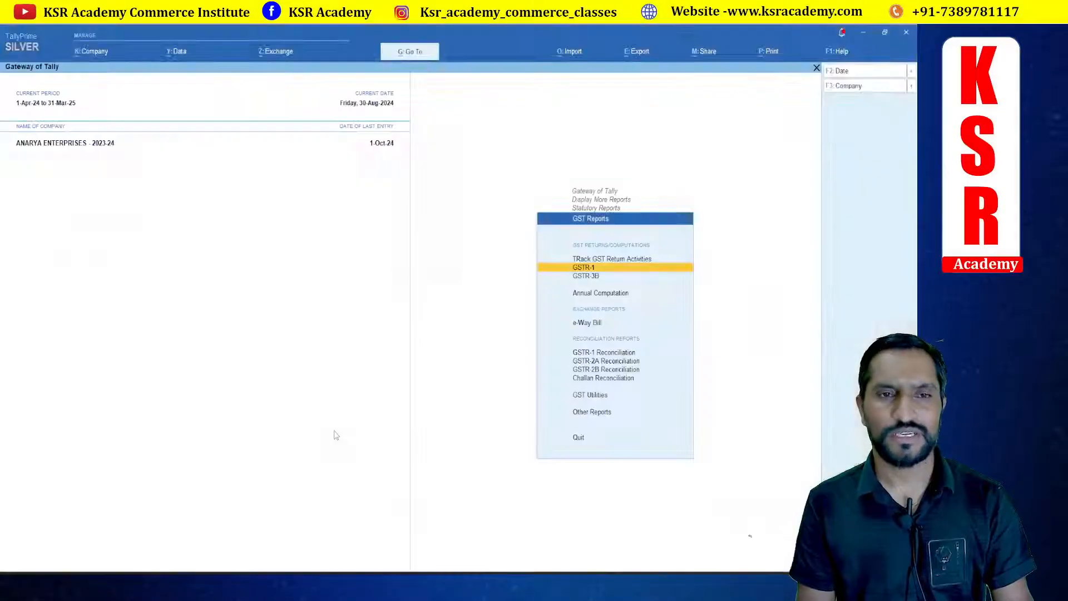
key(alt+Tab)
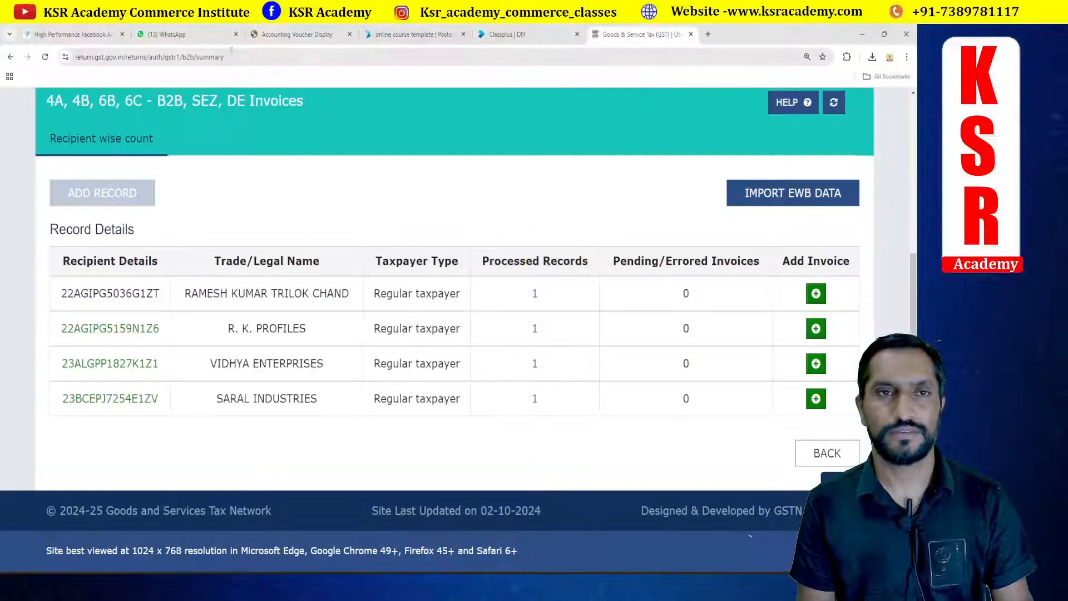
click(298, 35)
scroll(391, 384, up, 5)
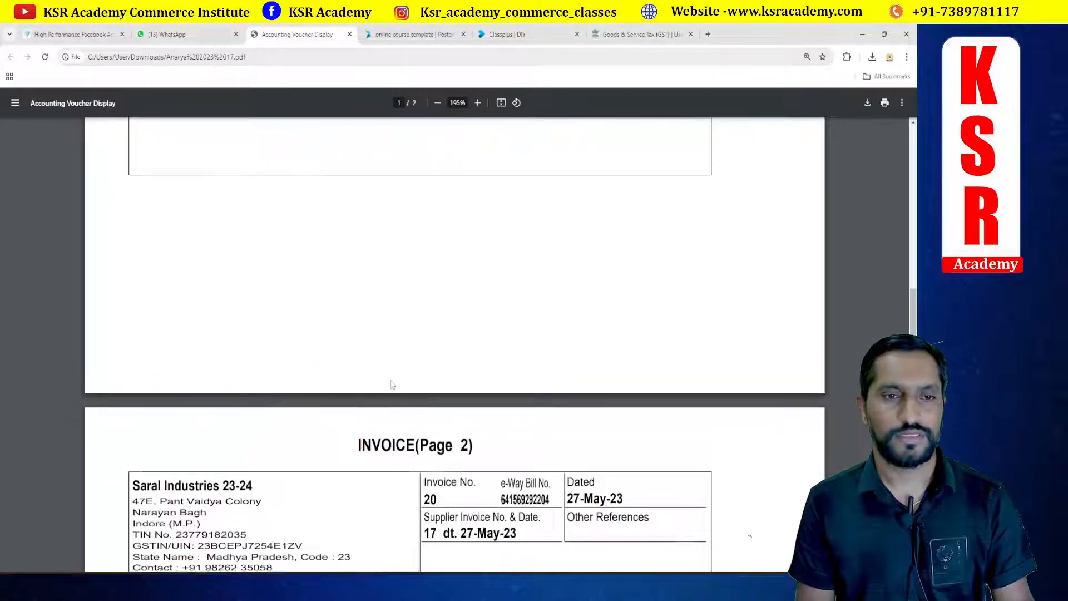
key(alt+Tab)
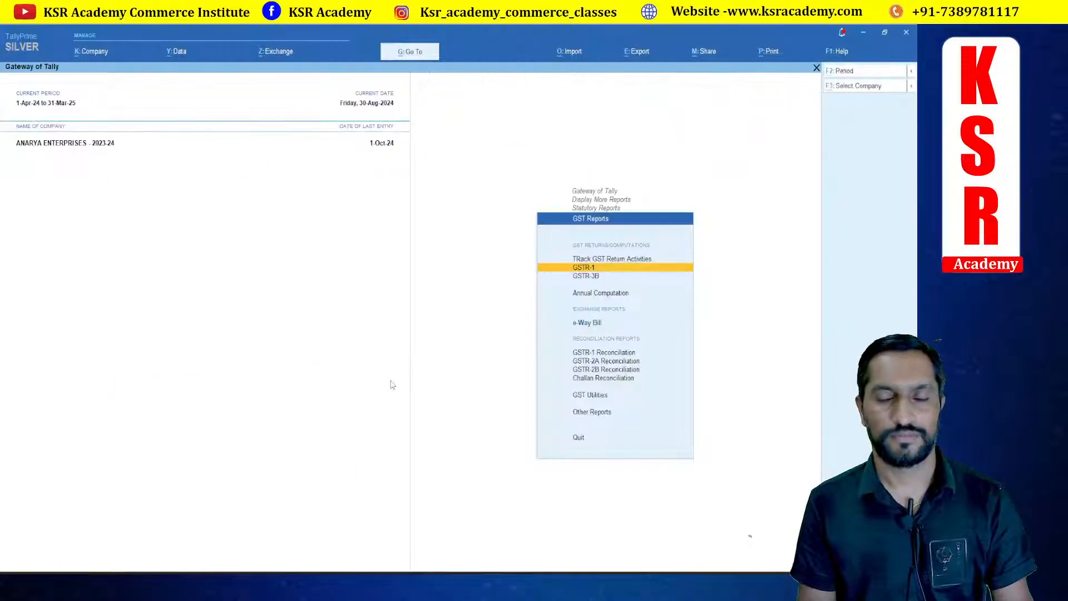
key(alt+Tab)
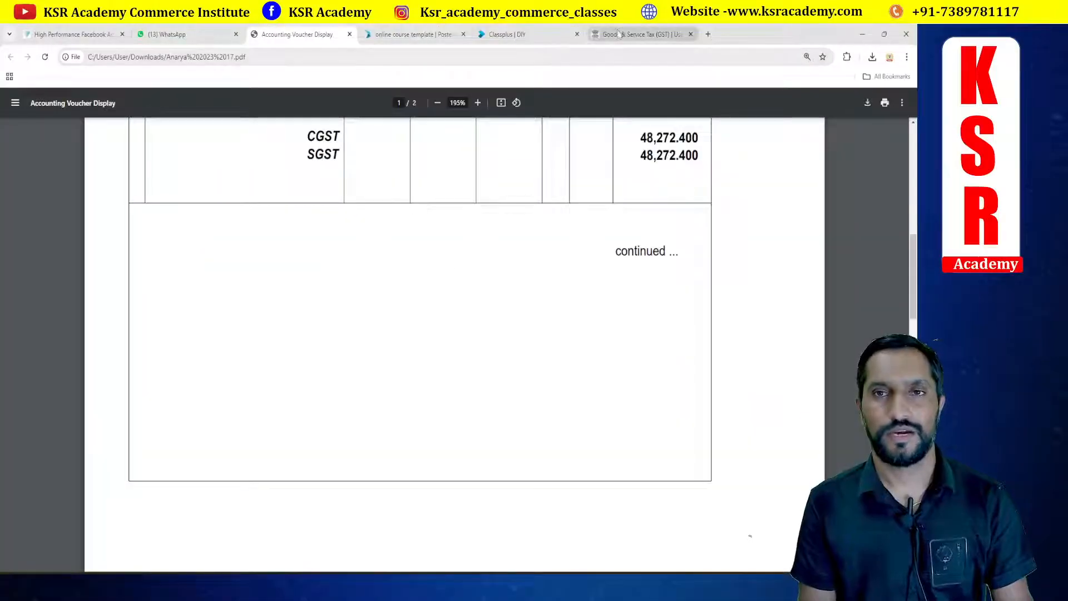
Step: Open SARAL INDUSTRIES' processed B2B record to view invoice 17's document-wise details
click(618, 34)
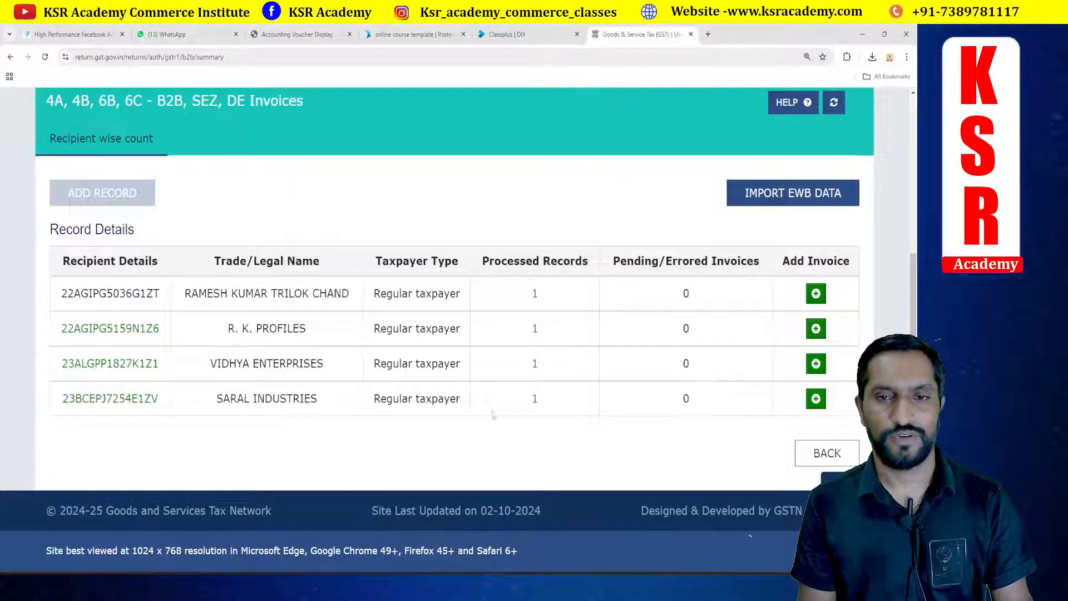
click(534, 401)
scroll(541, 365, down, 3)
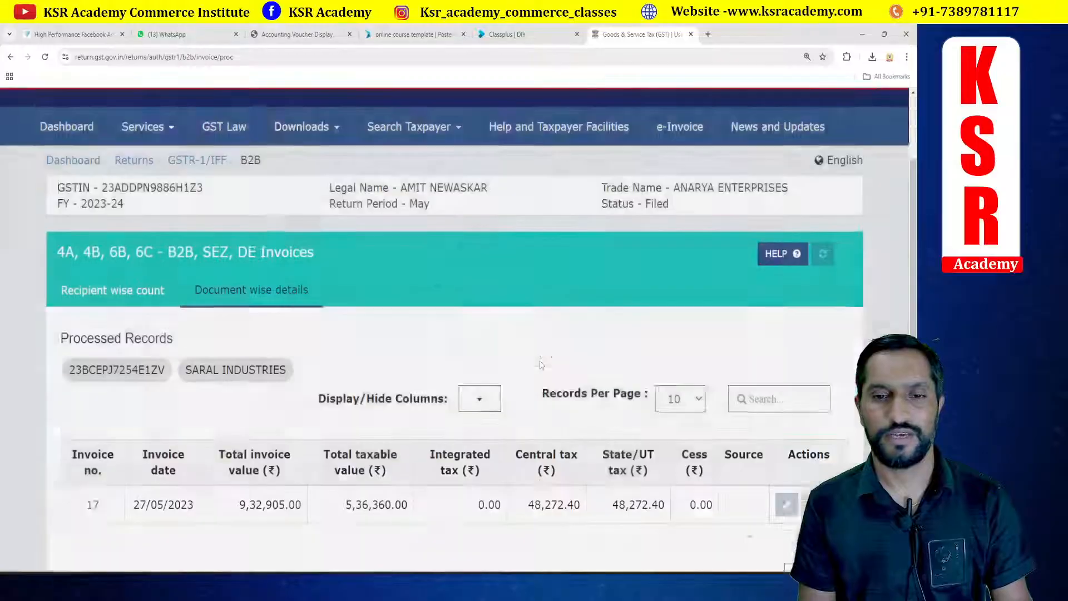
scroll(532, 348, down, 1)
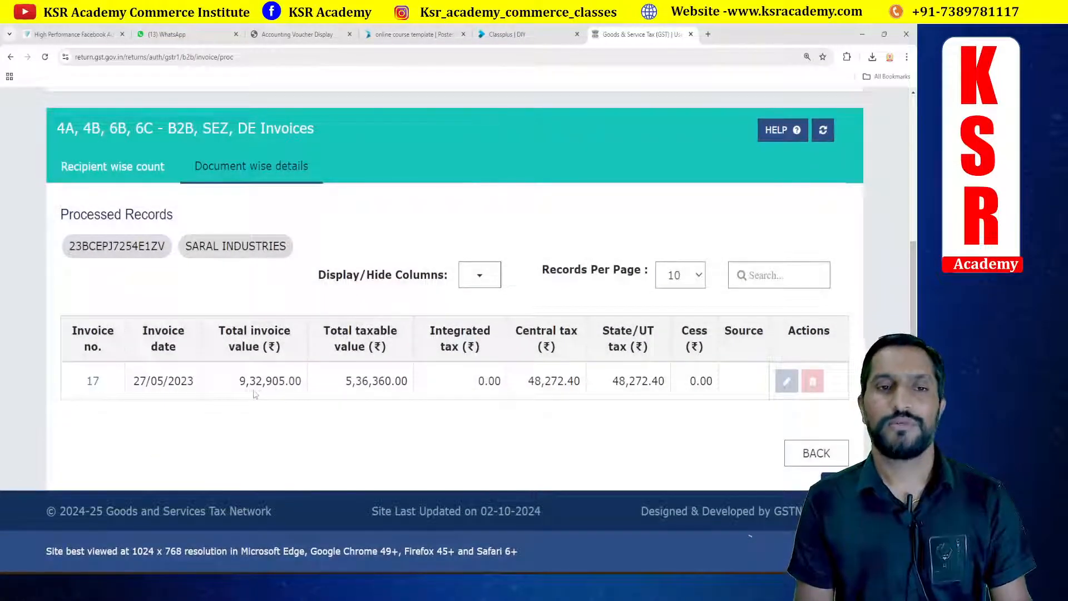
Step: Switch back to the invoice PDF and scroll through its first page
key(alt+Tab)
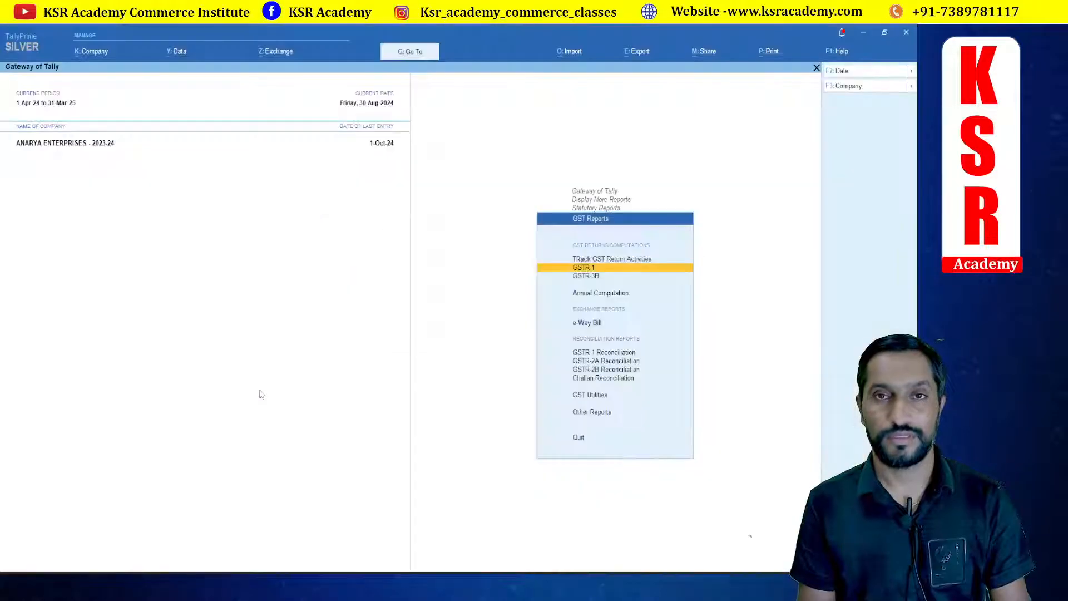
key(alt+Tab)
click(308, 40)
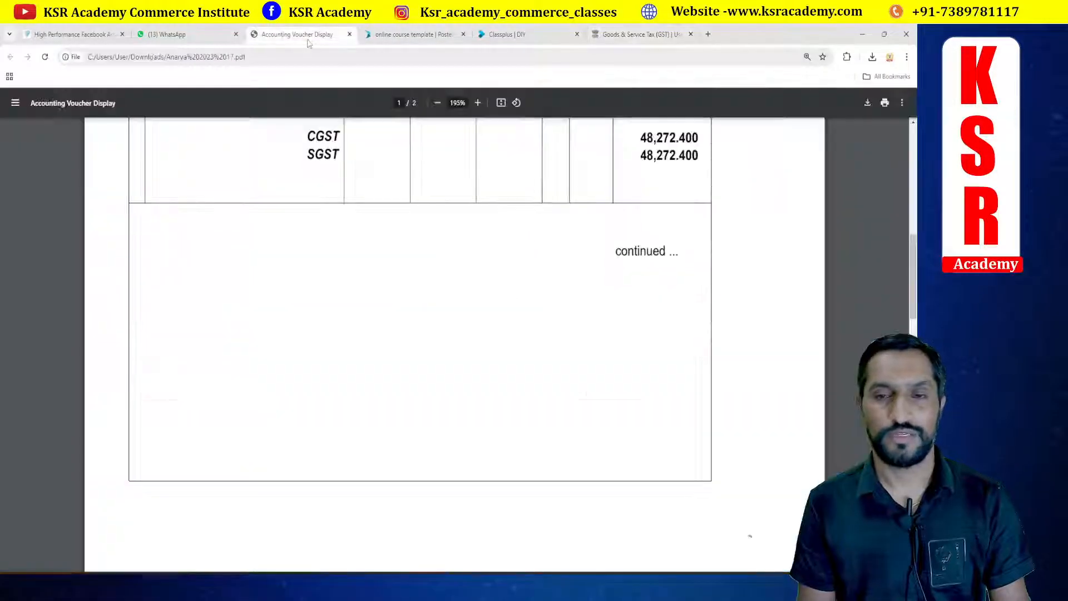
scroll(639, 302, down, 10)
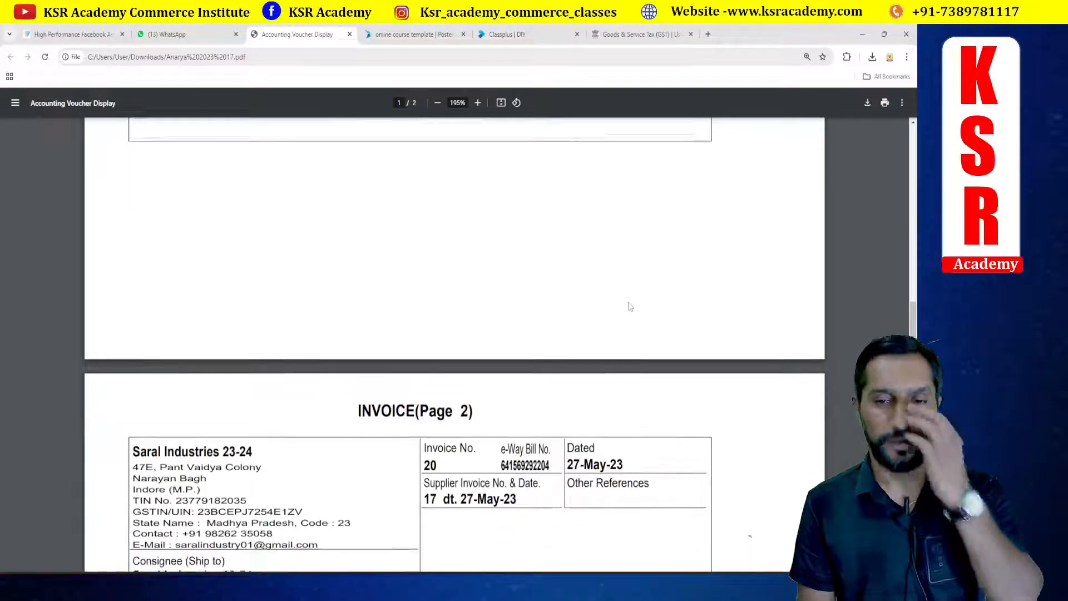
scroll(630, 306, down, 8)
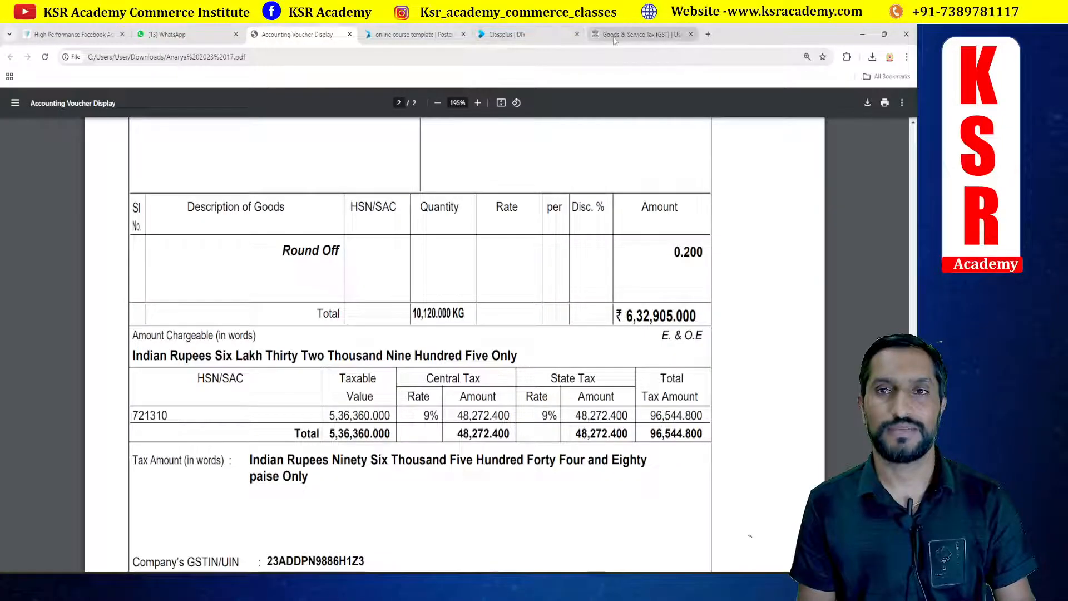
Step: Compare invoice 17's total invoice value on the portal against the totals in the invoice PDF
click(614, 38)
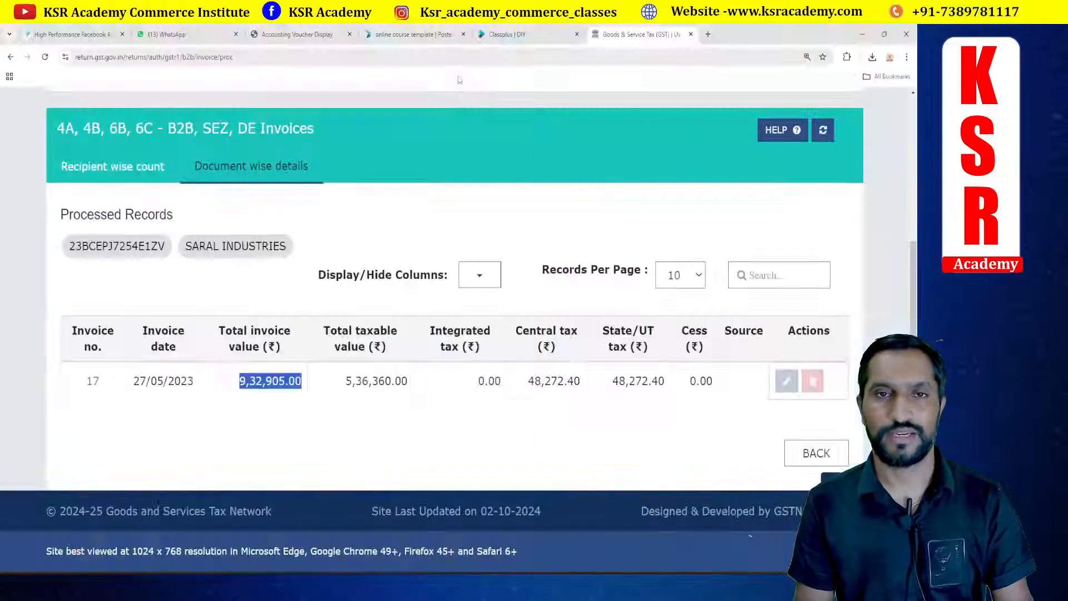
click(287, 35)
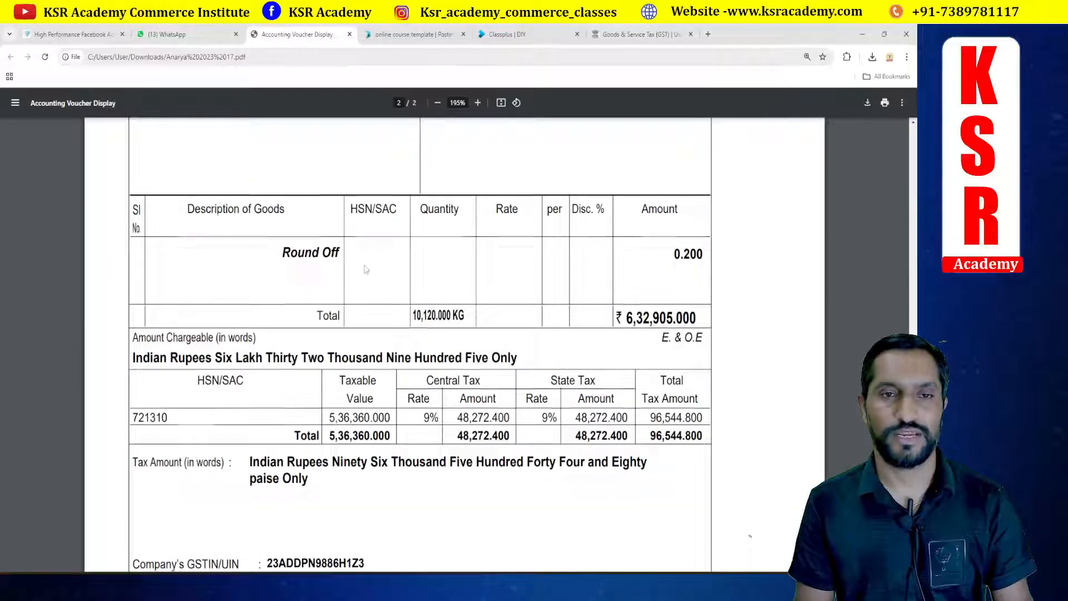
scroll(365, 270, down, 10)
scroll(371, 278, up, 7)
scroll(370, 277, down, 4)
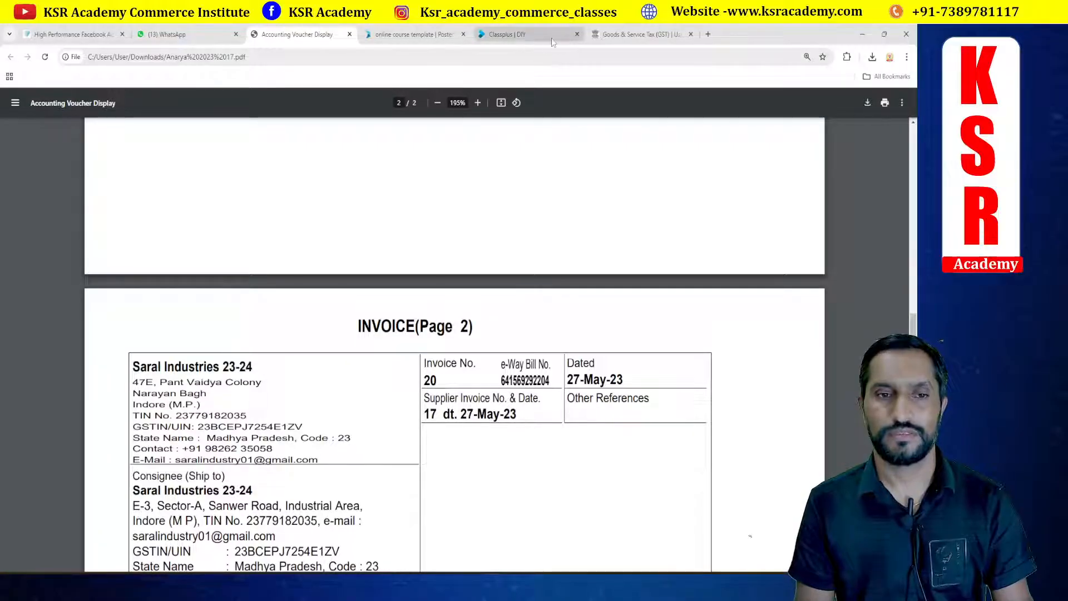
scroll(493, 235, down, 2)
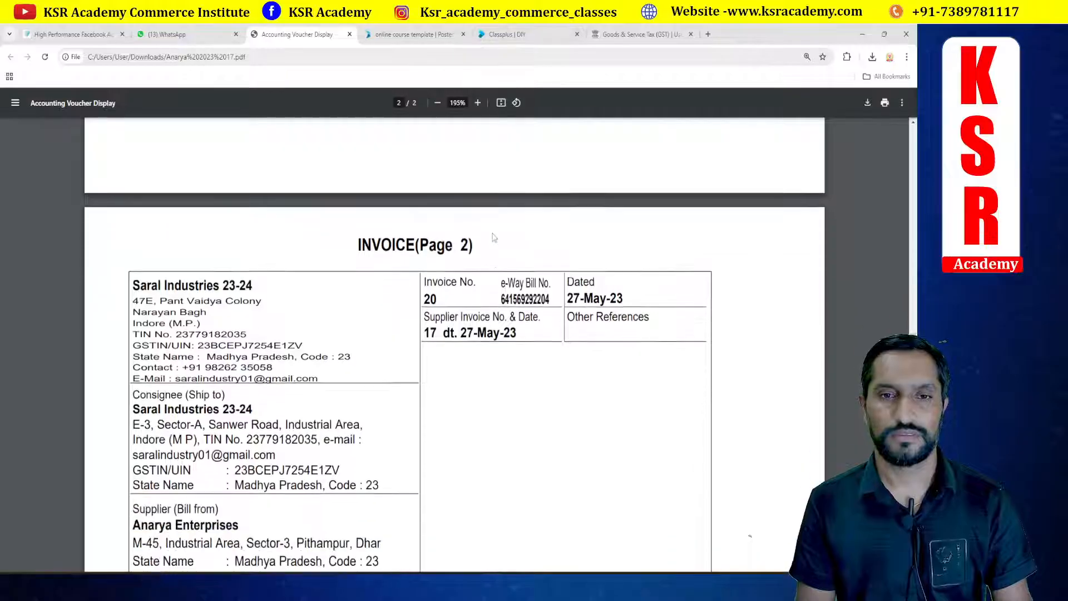
Step: Scroll through the invoice PDF's first page, then return to the portal's invoice 17 details
scroll(493, 237, up, 13)
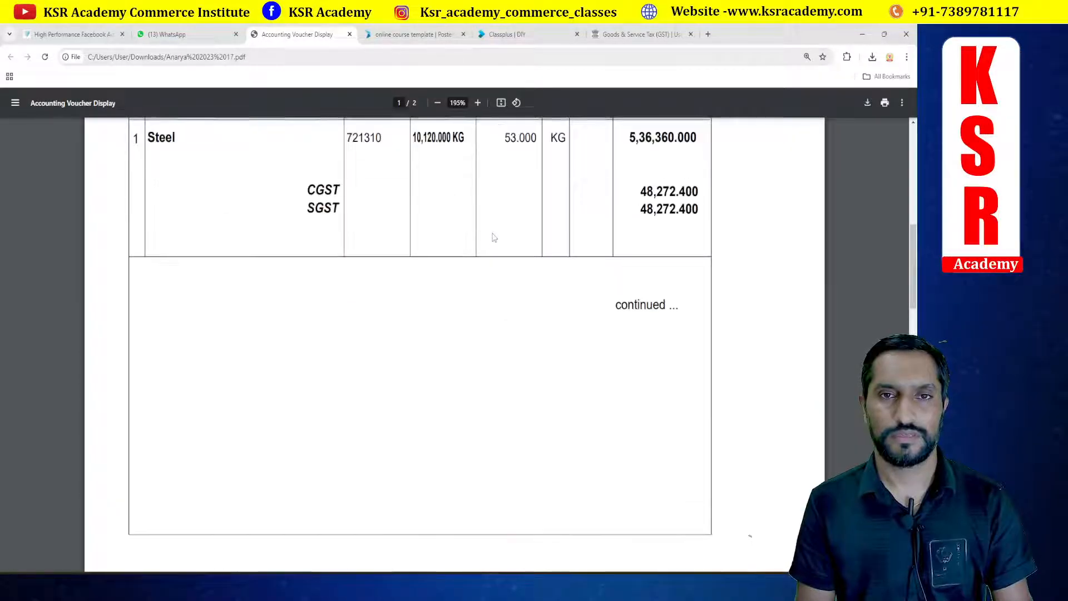
scroll(493, 237, up, 6)
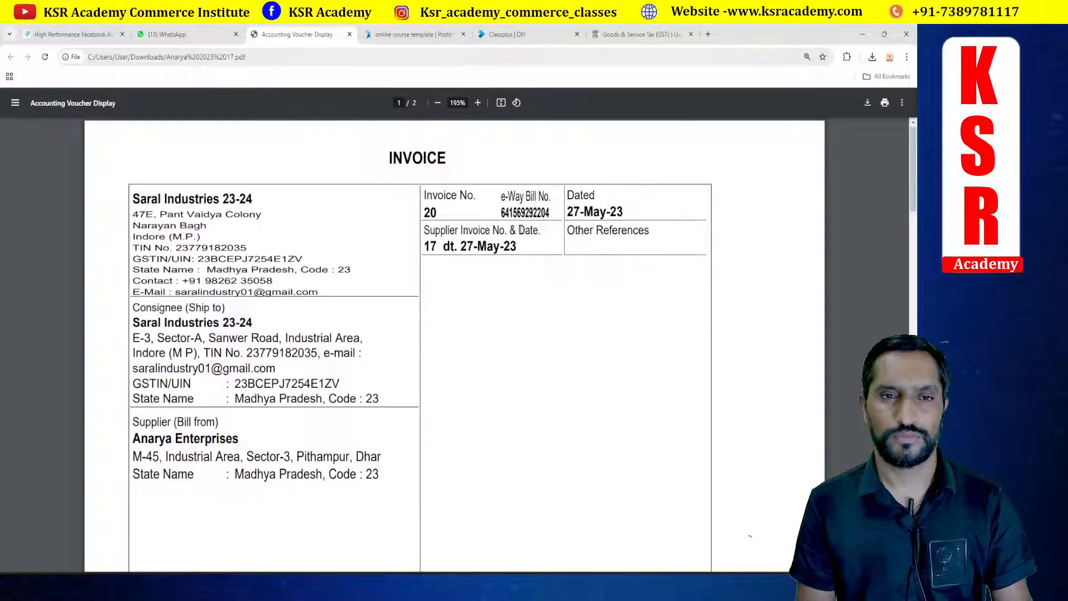
scroll(520, 229, down, 7)
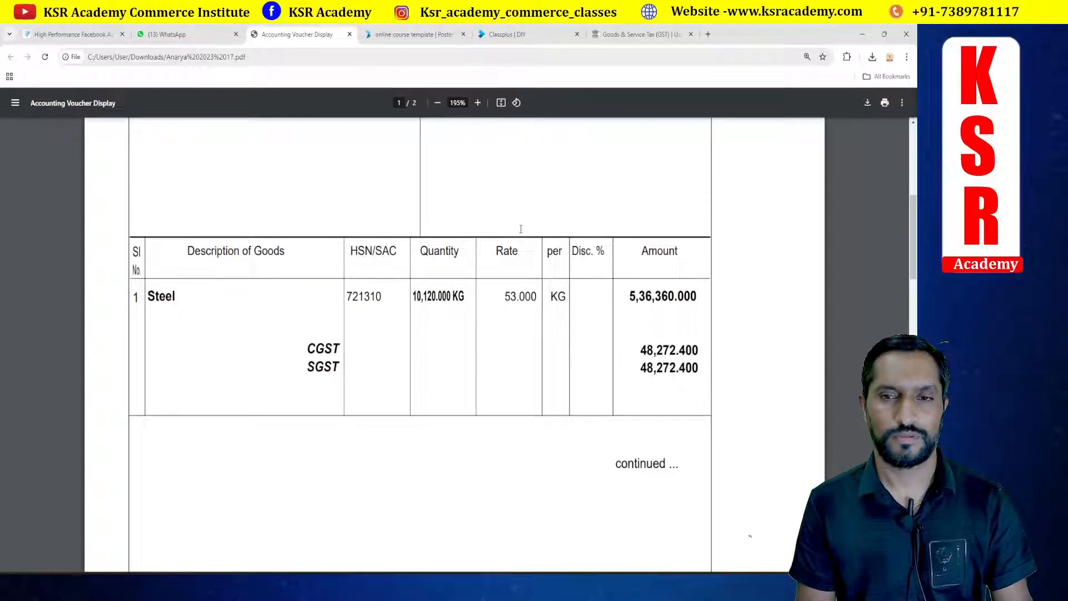
scroll(520, 229, up, 5)
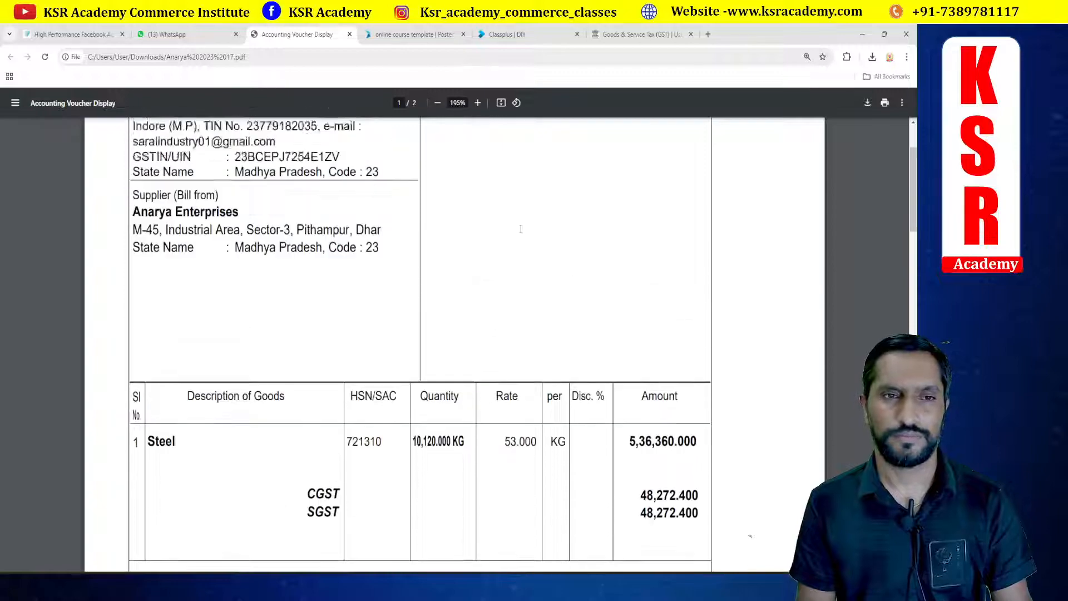
scroll(520, 229, up, 3)
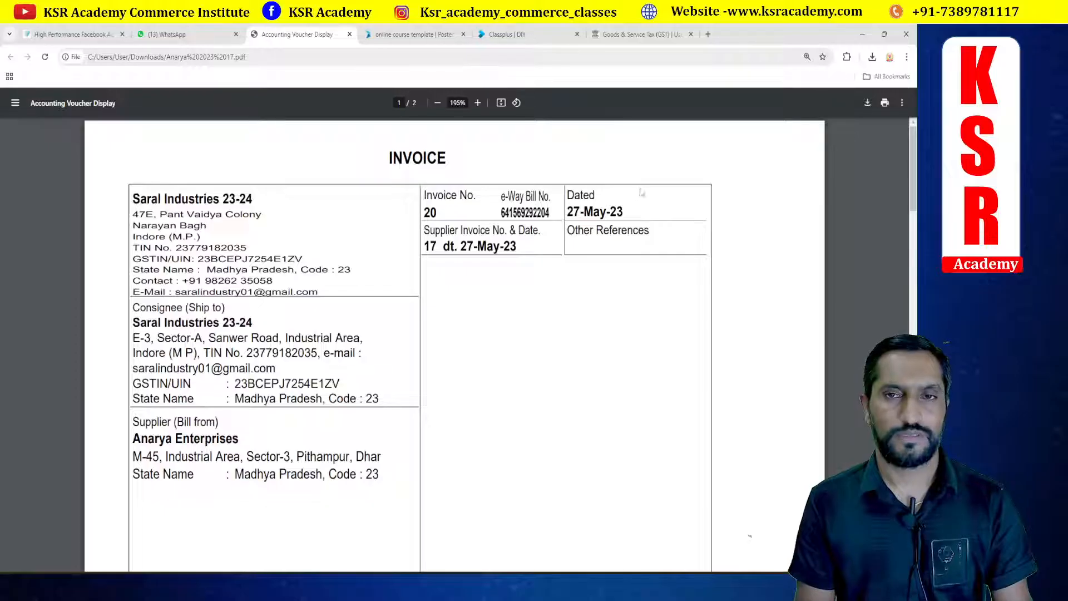
key(alt+Tab)
key(alt+Tab)
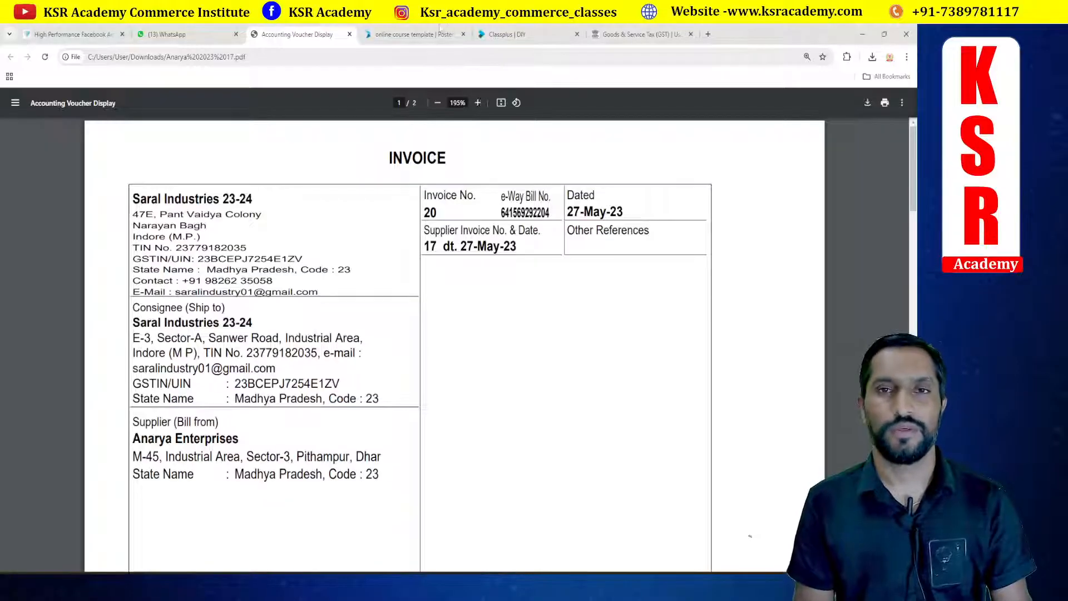
click(640, 34)
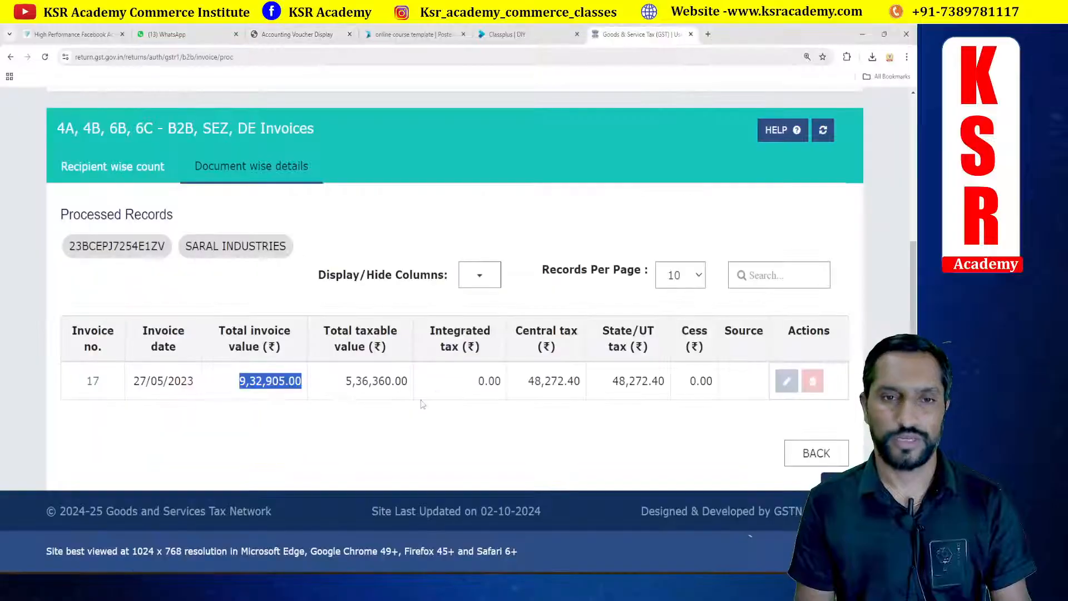
Step: Go back to Returns and search the 2024-25 returns for Quarter 2 (Jul - Sep), September
click(801, 451)
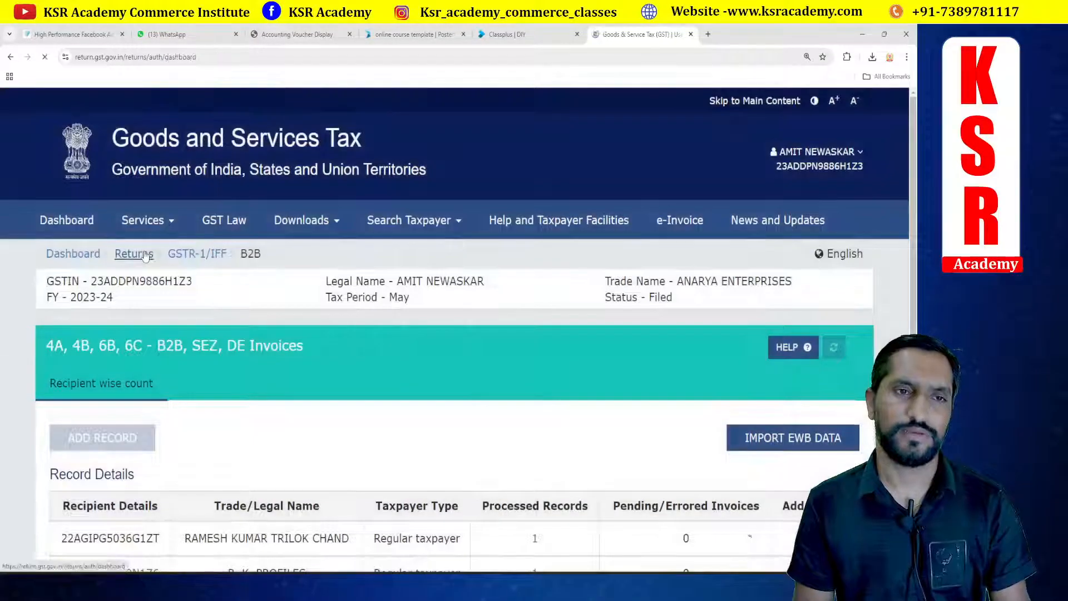
click(139, 254)
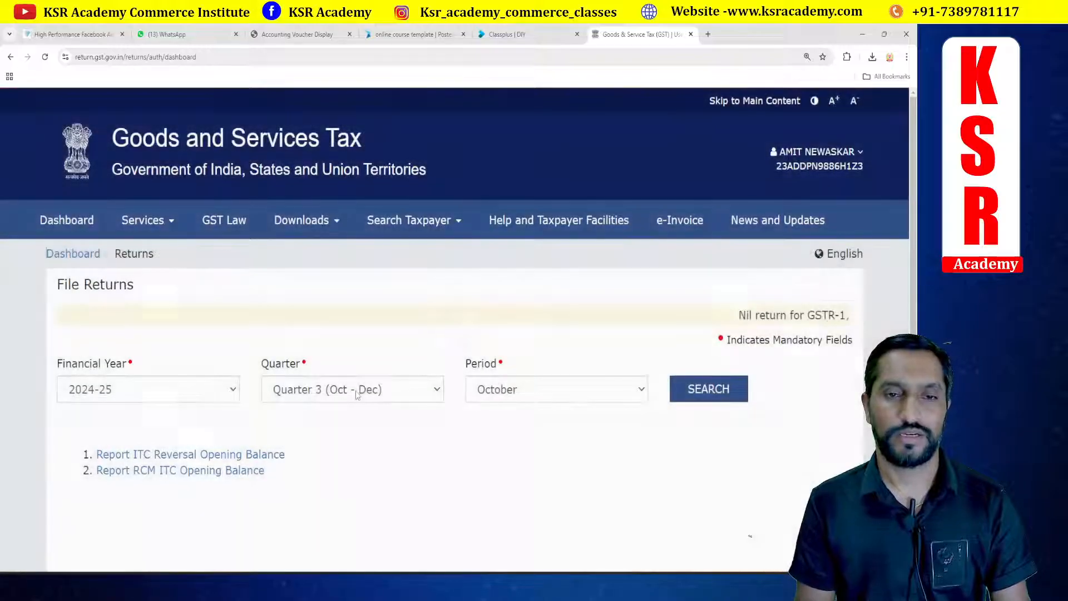
click(356, 391)
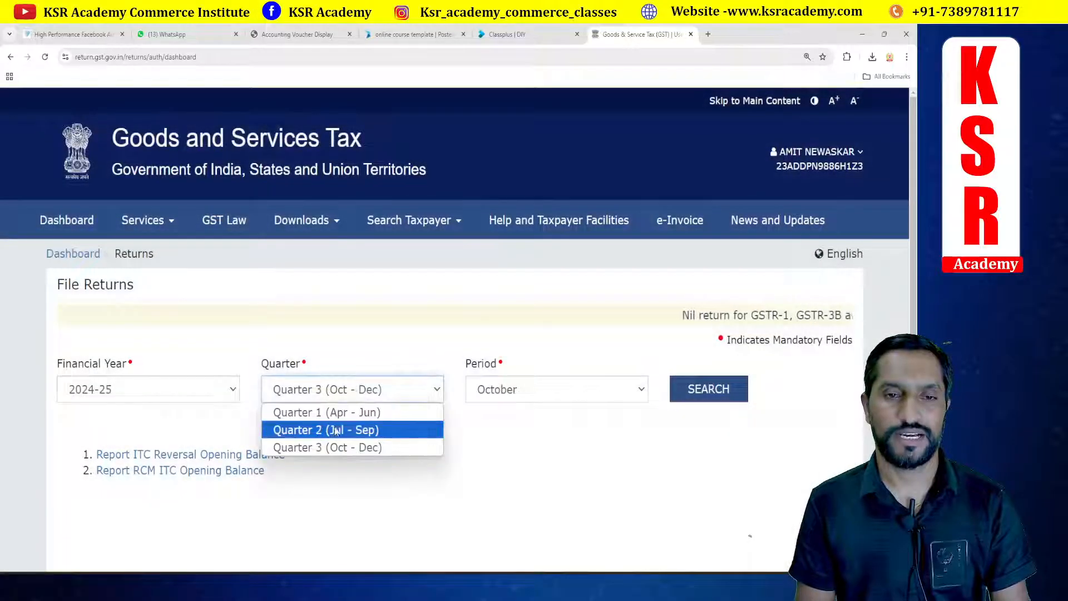
click(434, 429)
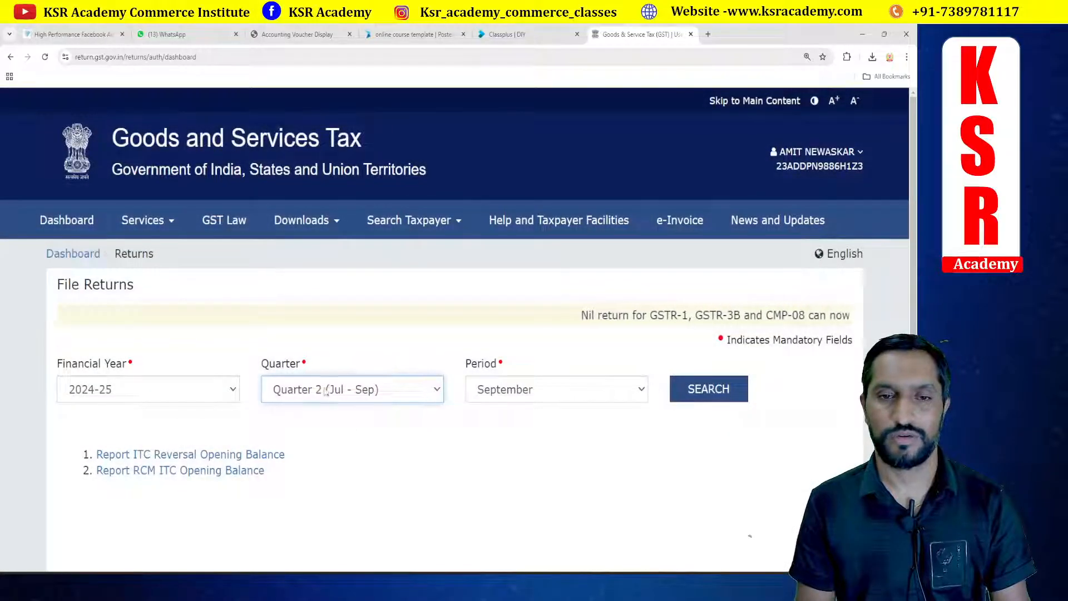
click(736, 396)
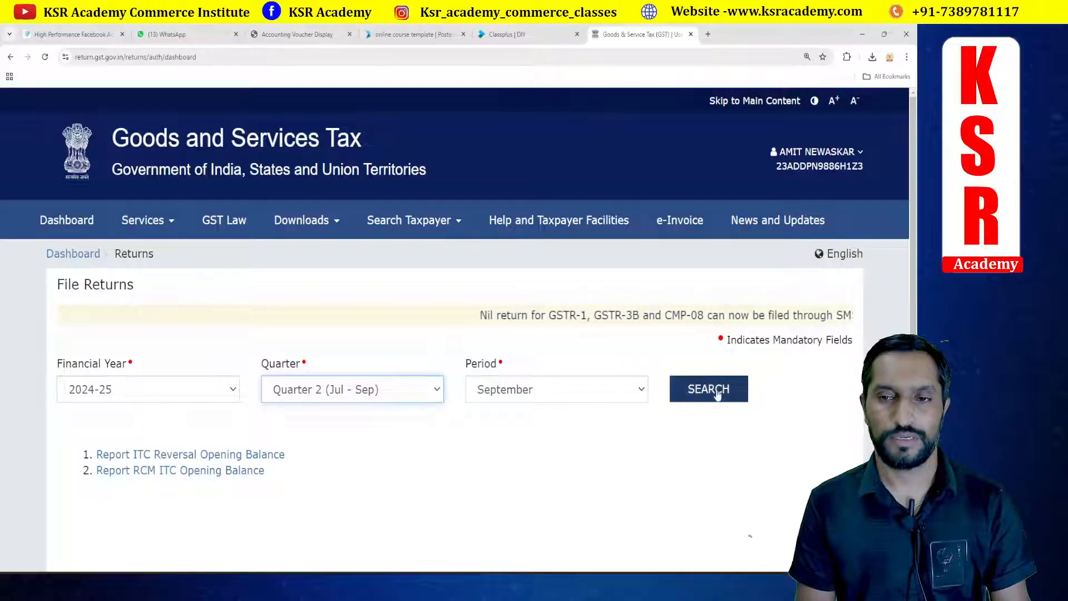
scroll(561, 311, down, 9)
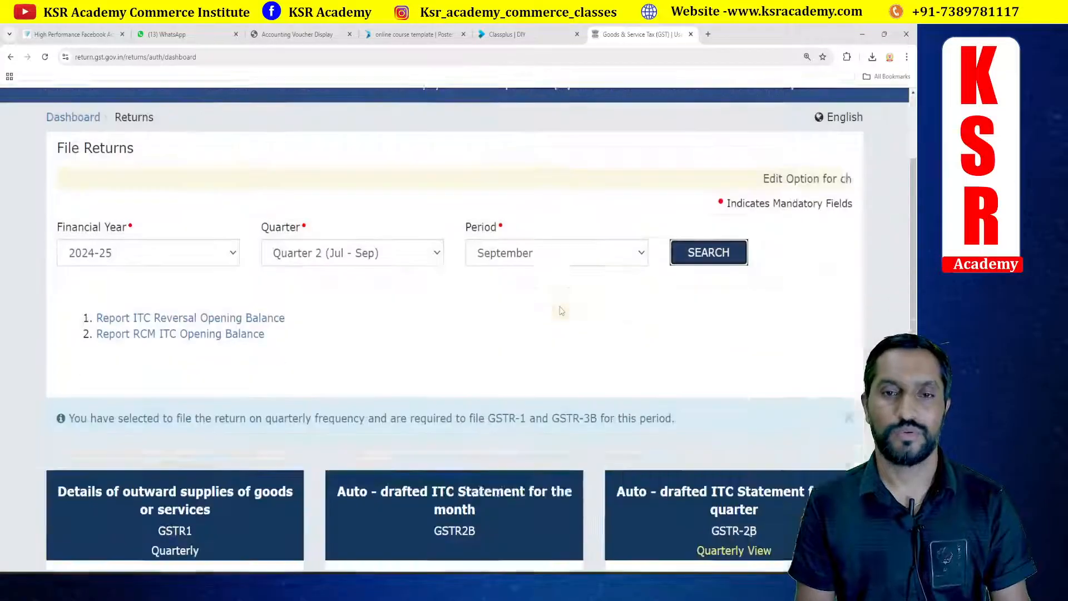
scroll(324, 258, up, 2)
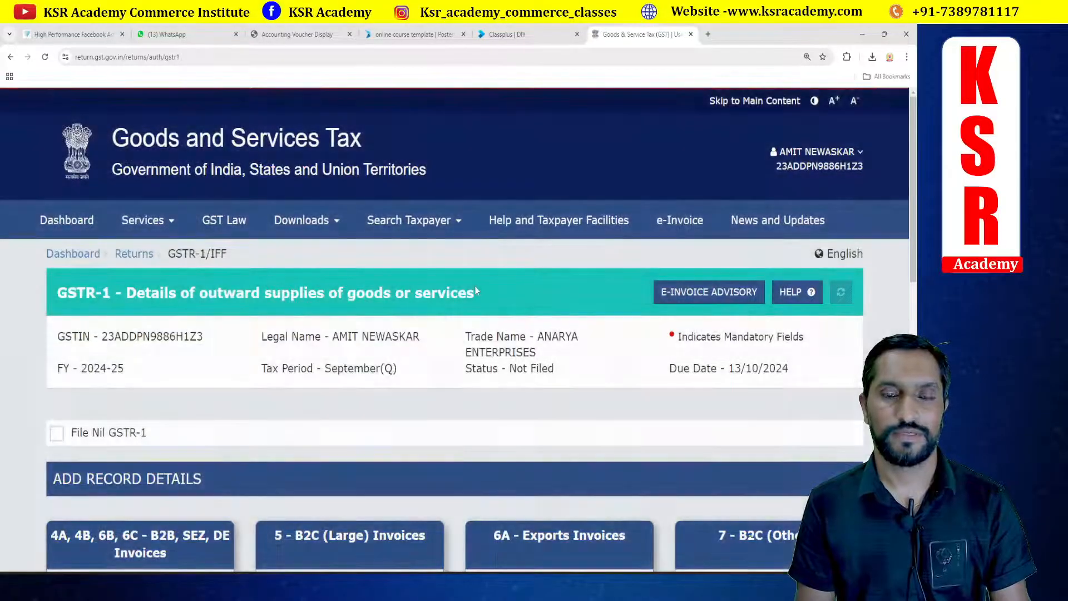
Step: Expand the GSTR-1 amend record details and open 9A - Amended B2B Invoices
scroll(475, 290, down, 10)
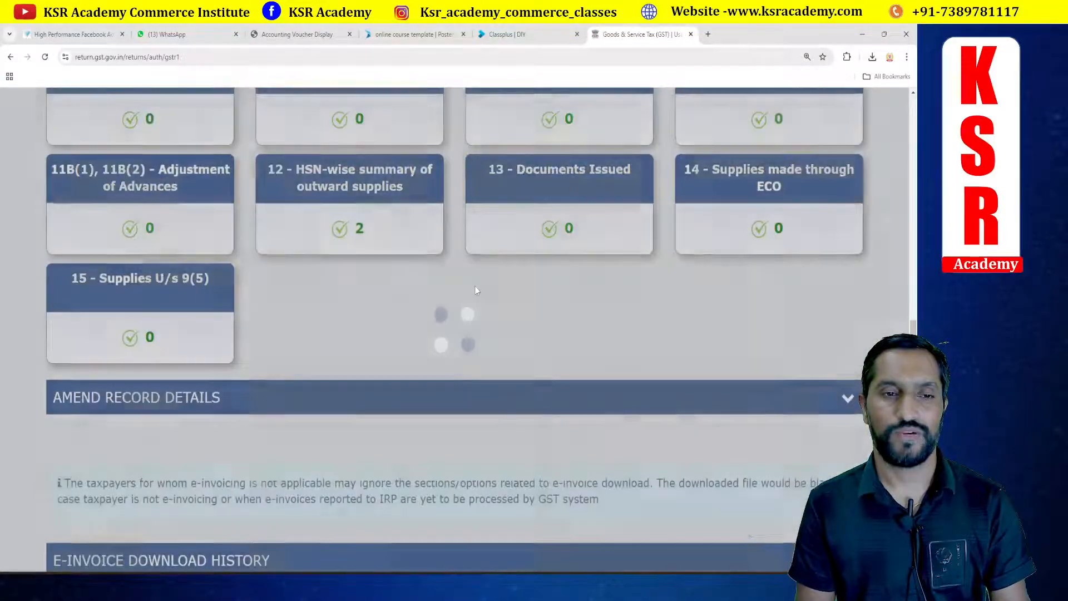
scroll(475, 290, down, 2)
click(170, 292)
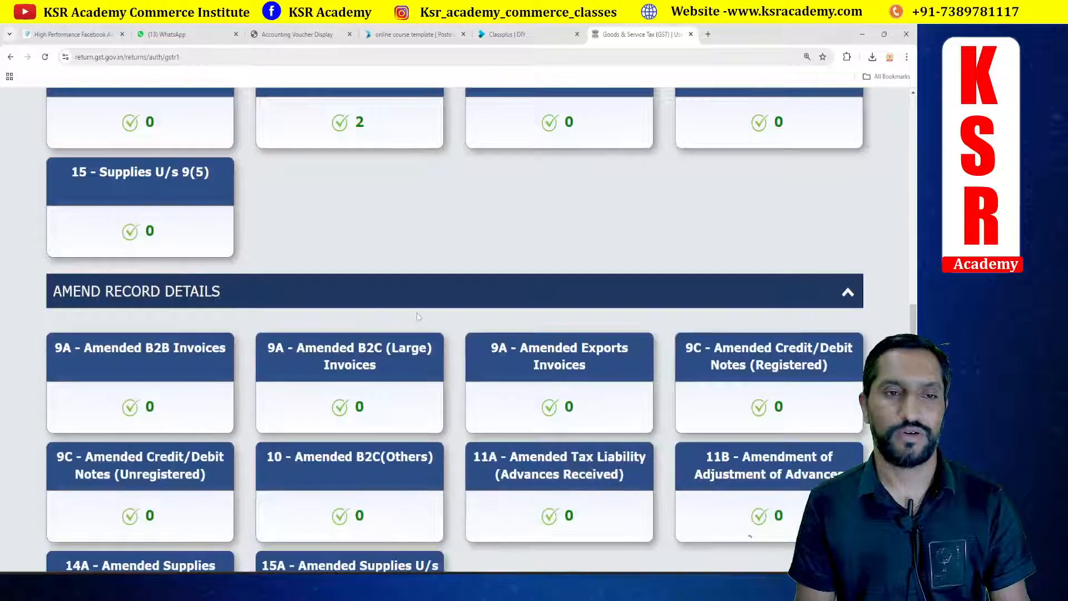
scroll(418, 316, down, 2)
click(182, 264)
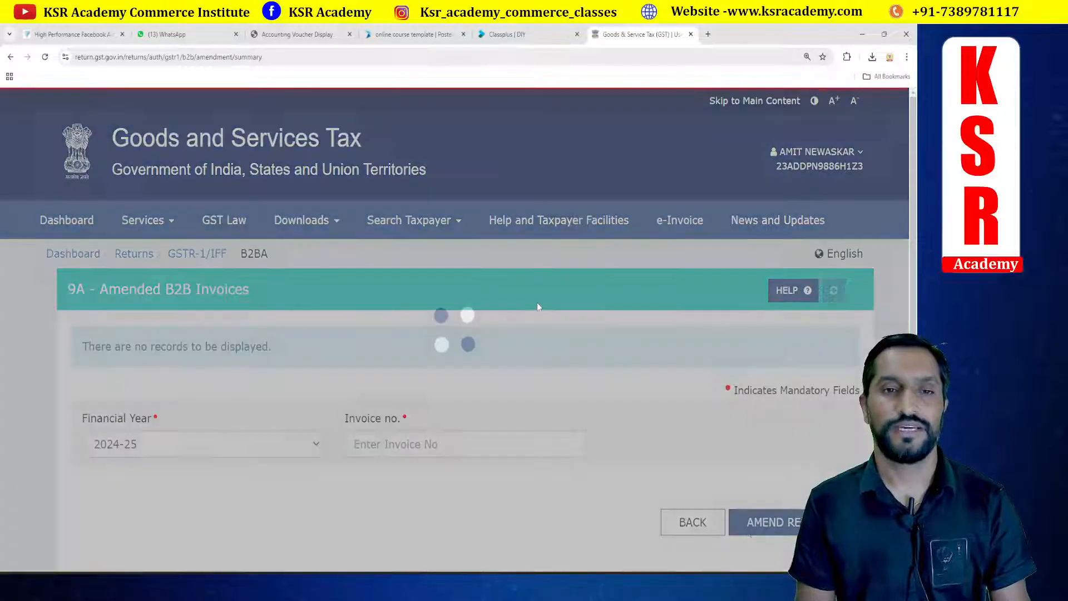
Step: Try to amend invoice 15 of financial year 2023-24 in Amended B2B Invoices
scroll(536, 302, down, 2)
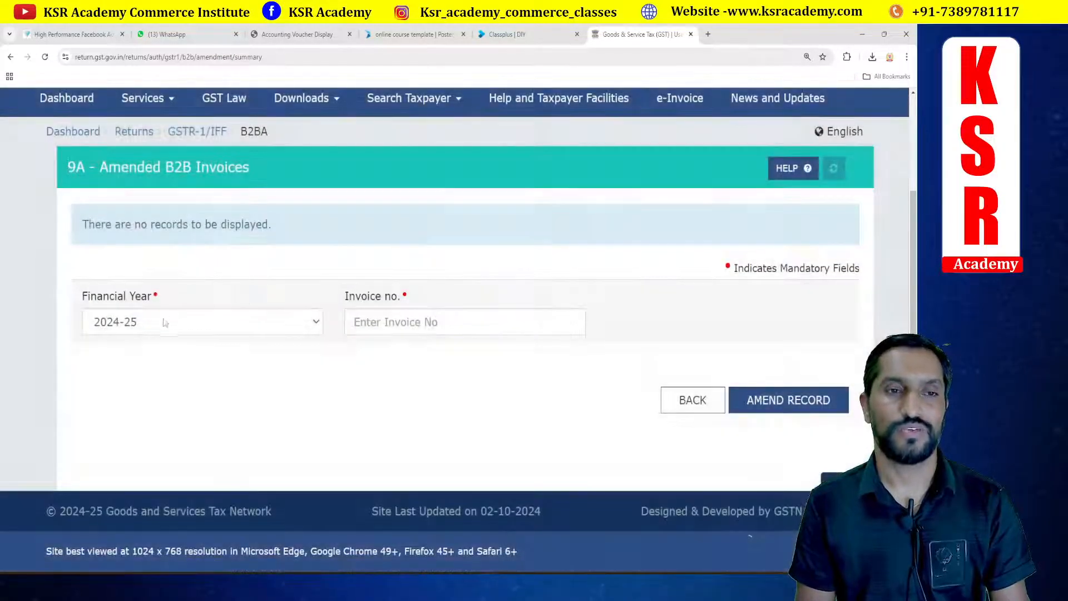
click(165, 323)
click(144, 362)
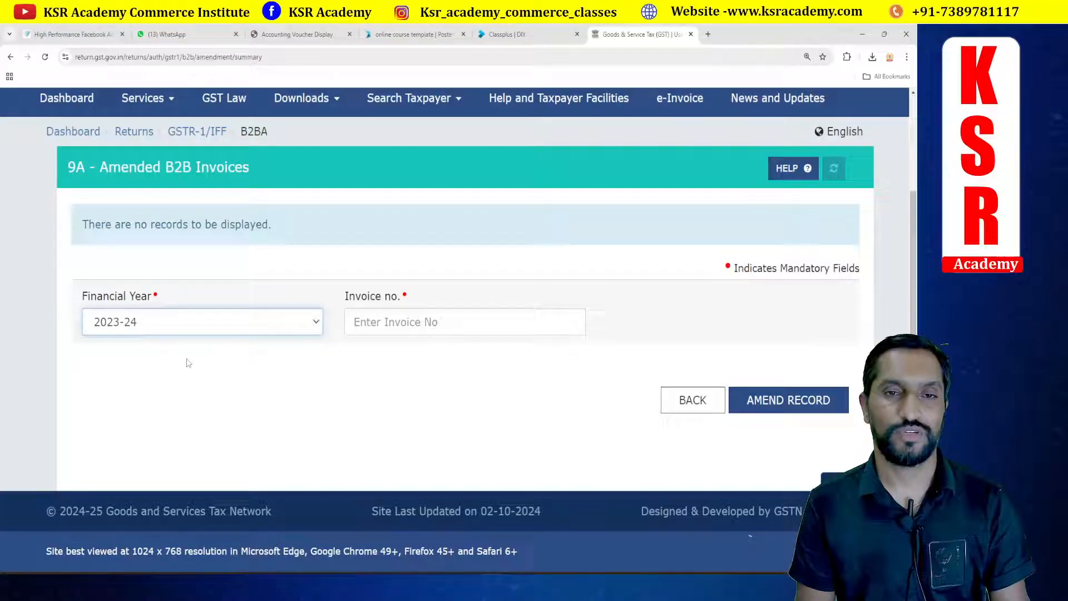
click(400, 327)
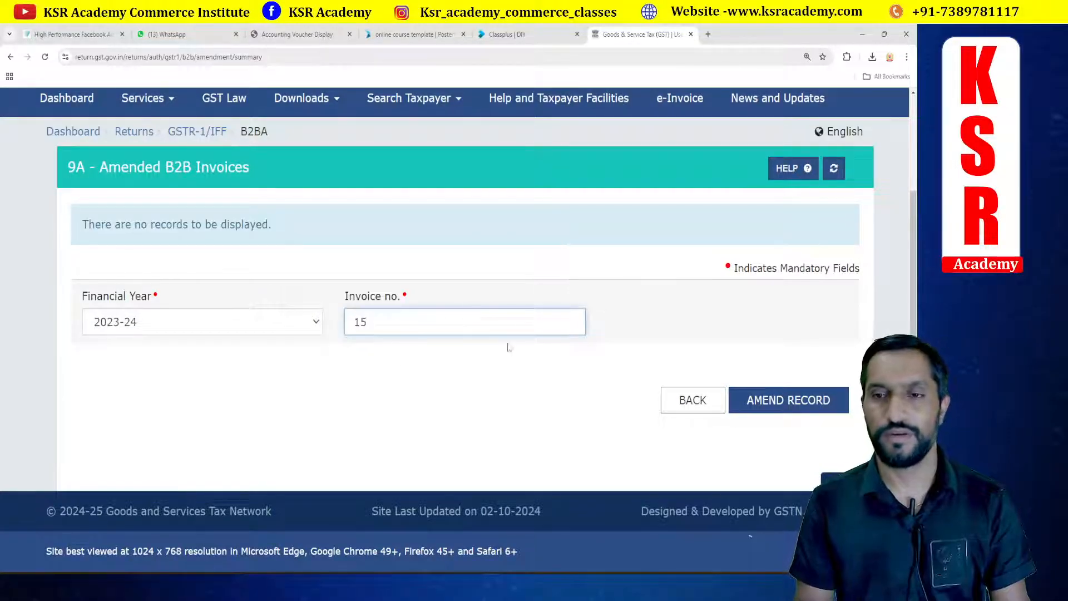
click(788, 400)
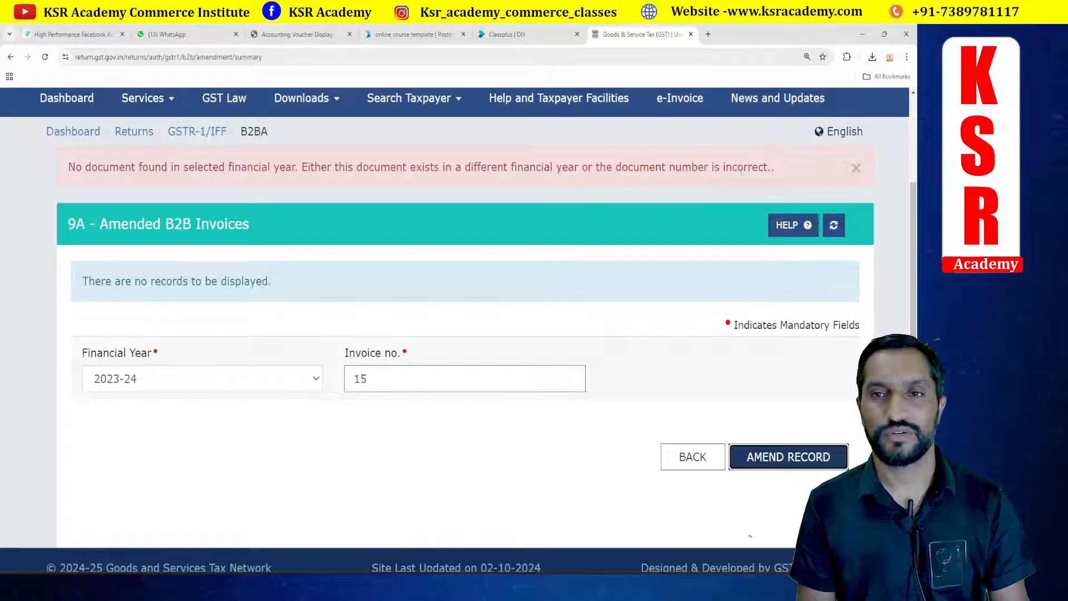
Step: Retry the amendment with invoice number 015 for financial year 2023-24
click(353, 381)
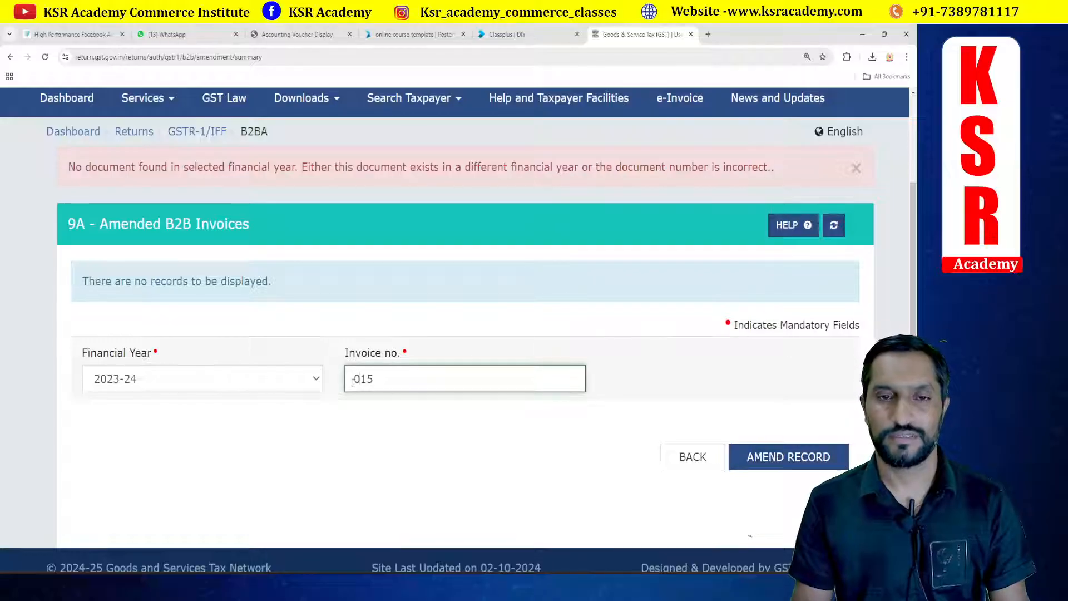
click(827, 457)
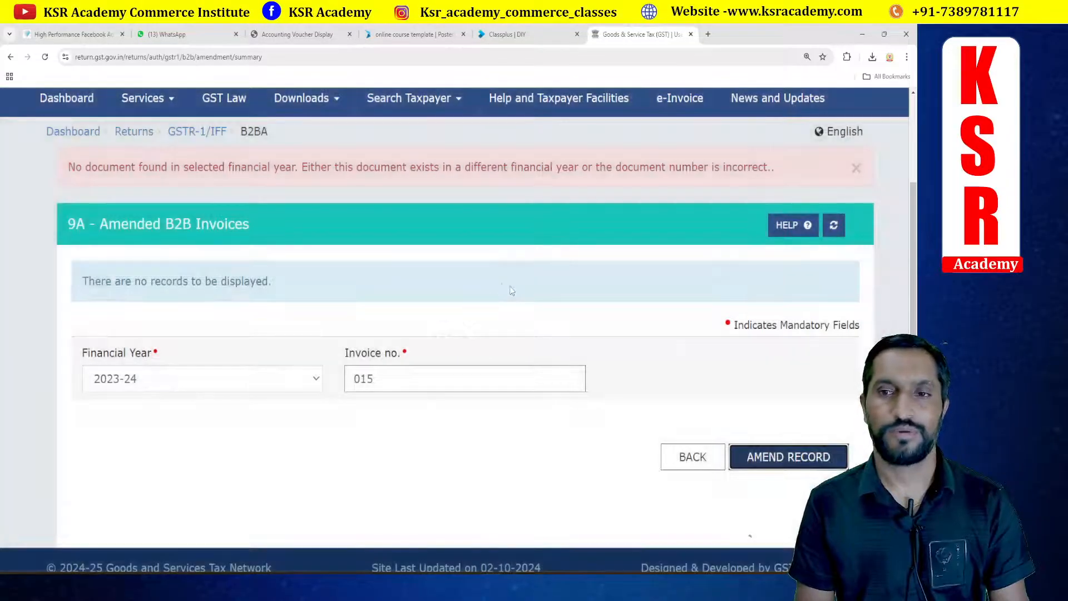
scroll(445, 268, down, 1)
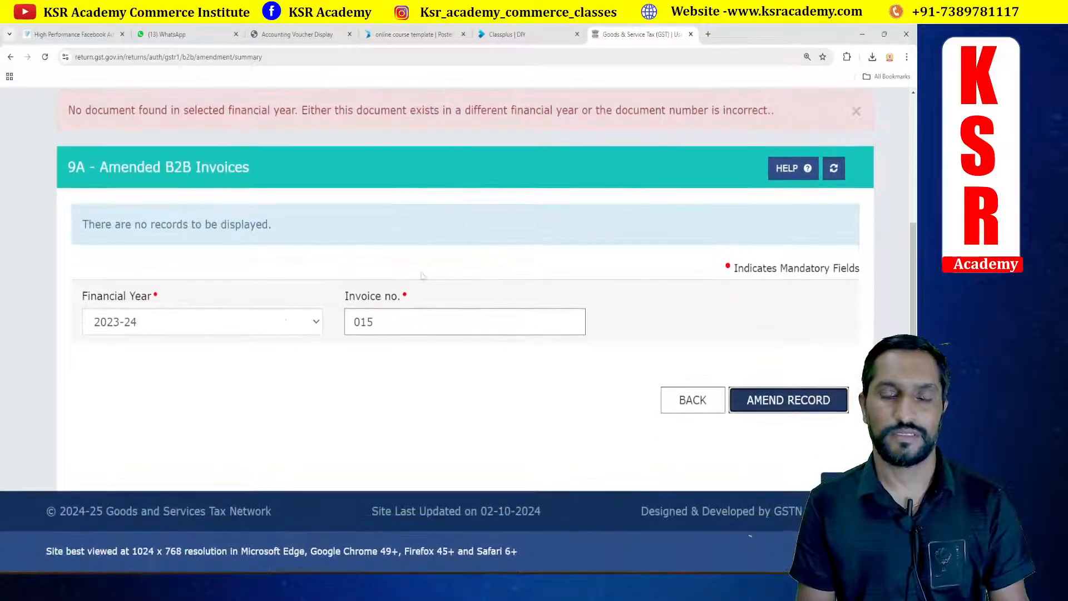
click(281, 323)
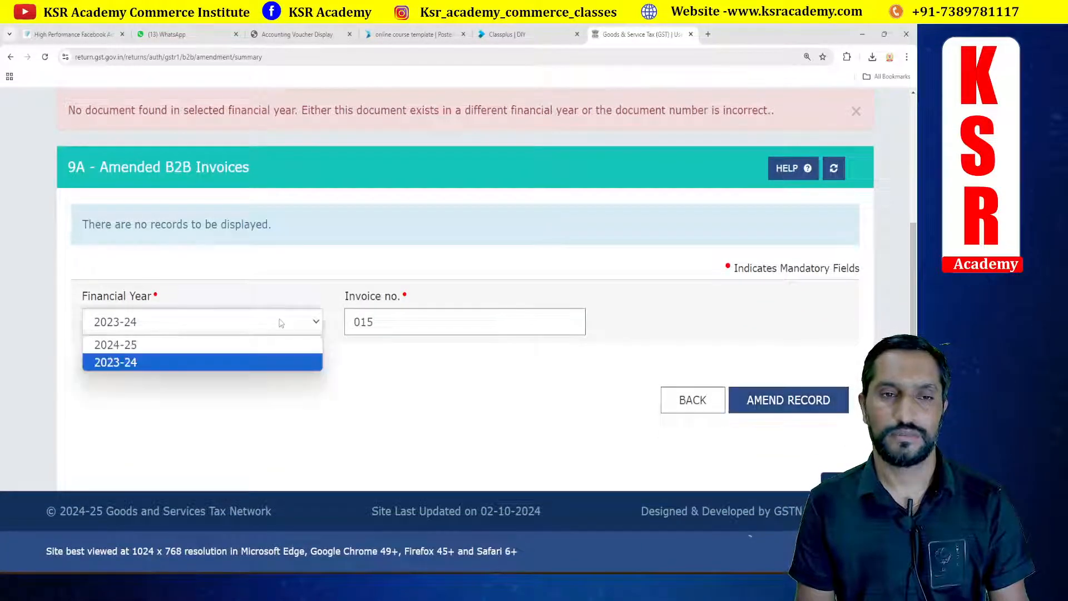
click(402, 323)
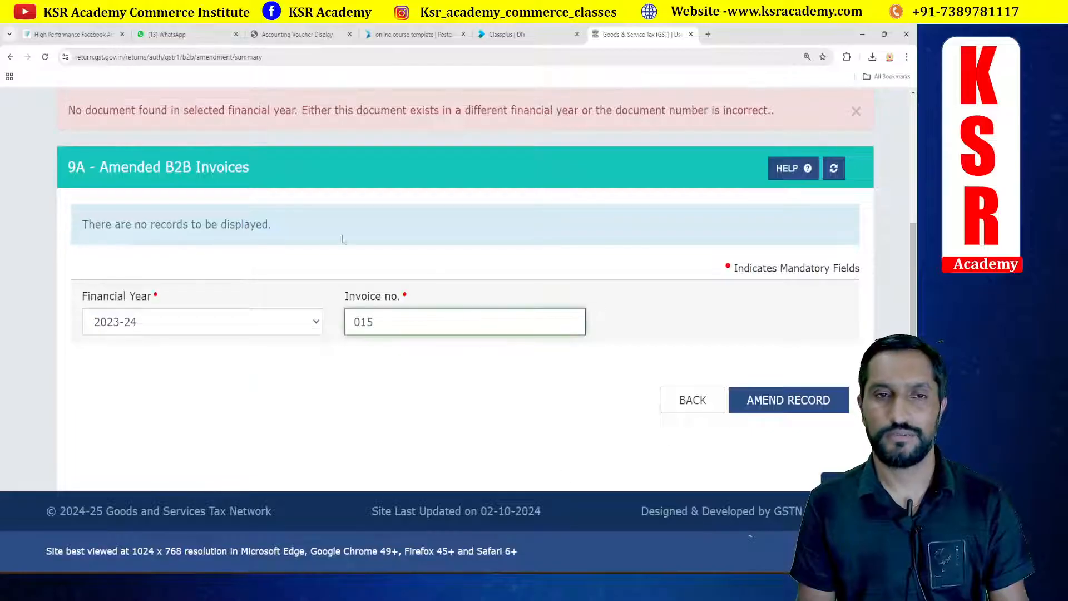
Step: Return to Returns and search financial year 2023-24, Quarter 1 (Apr - Jun), period May
scroll(218, 214, up, 2)
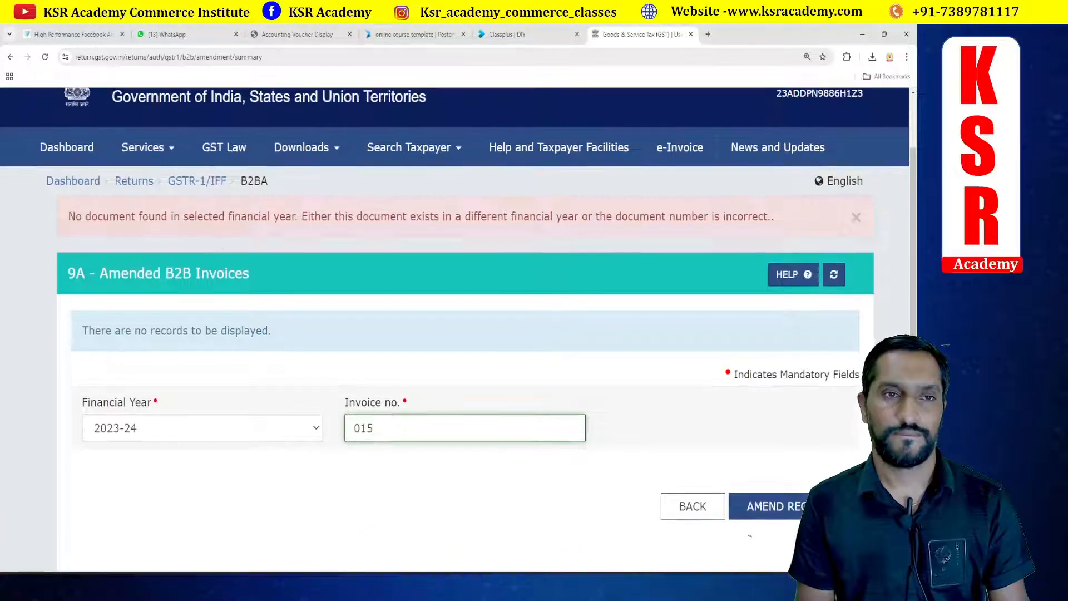
click(190, 182)
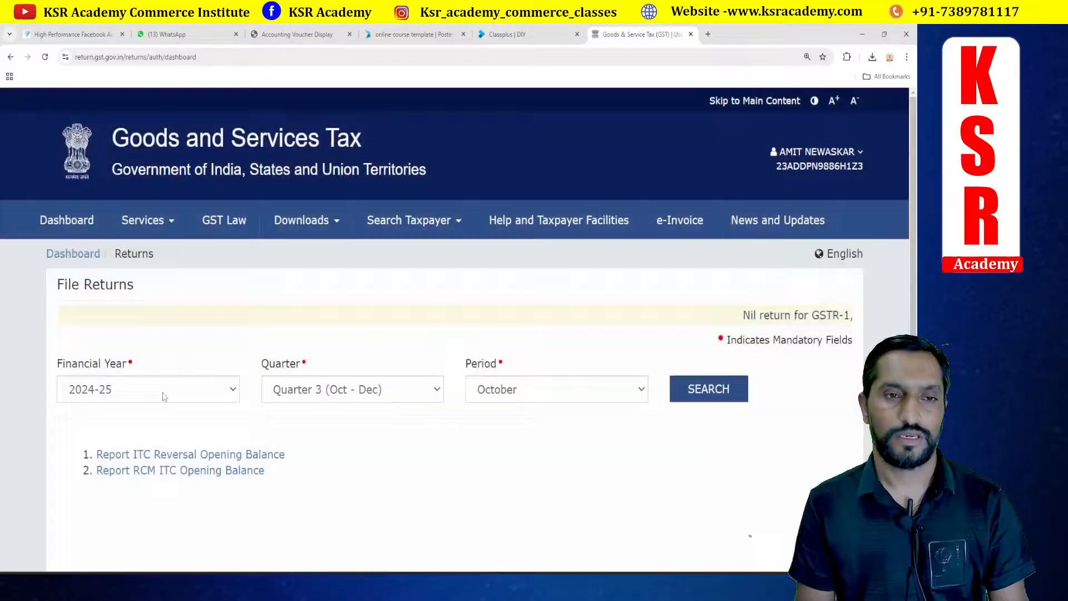
click(167, 389)
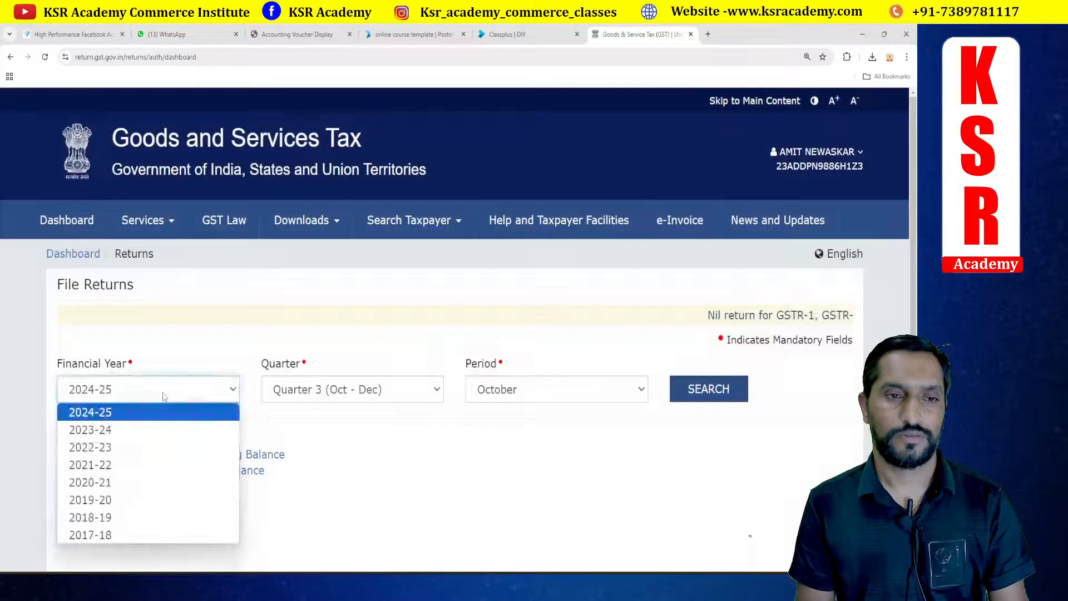
click(121, 430)
click(323, 390)
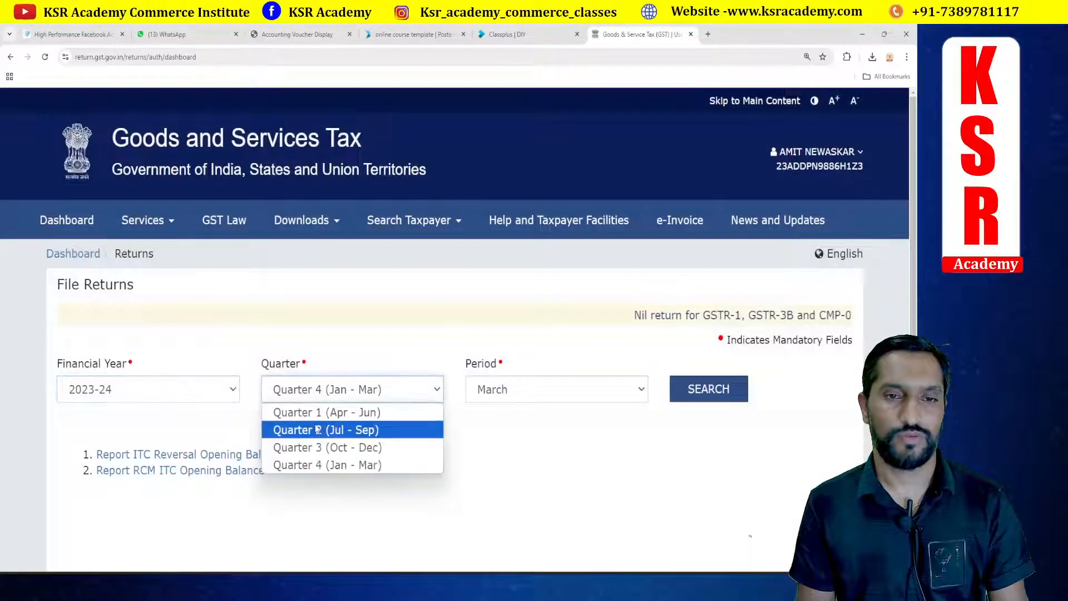
click(356, 417)
click(529, 389)
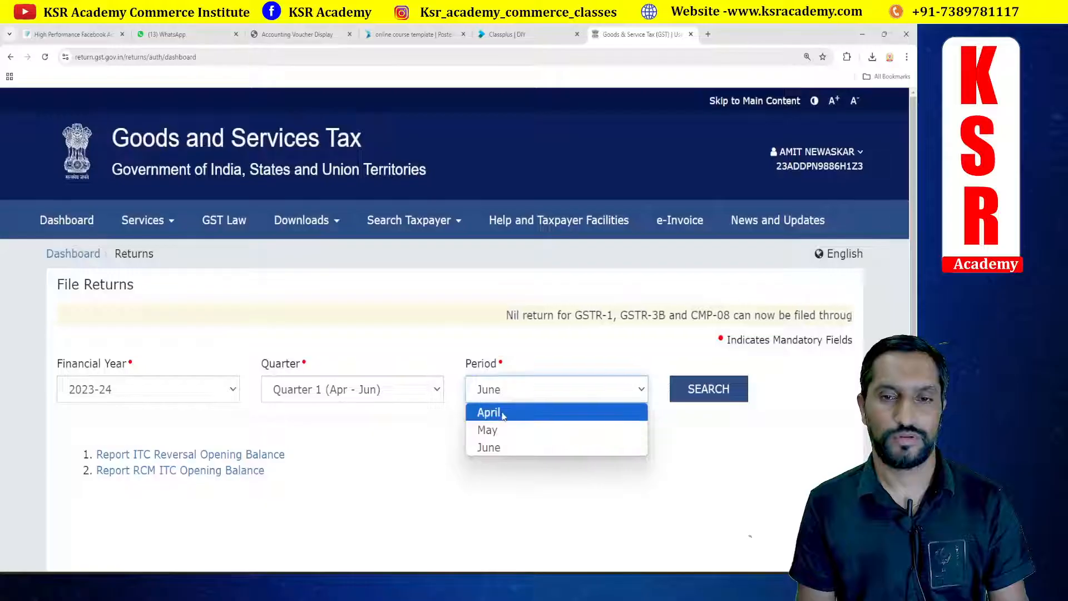
click(488, 430)
click(689, 389)
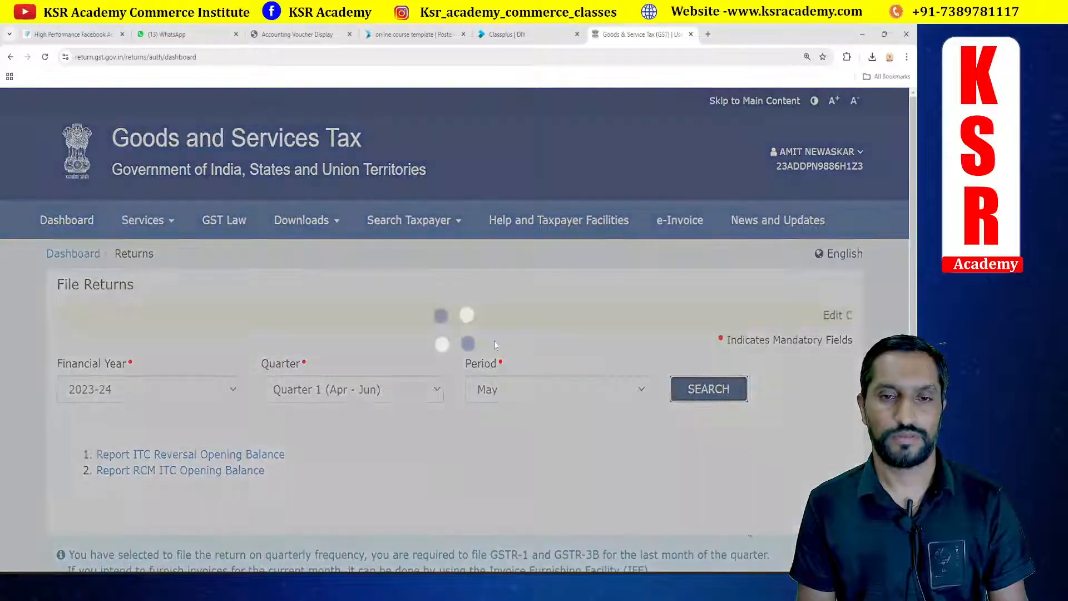
Step: Open the B2B, SEZ, DE invoices section of the May 2023-24 GSTR-1
scroll(489, 345, down, 5)
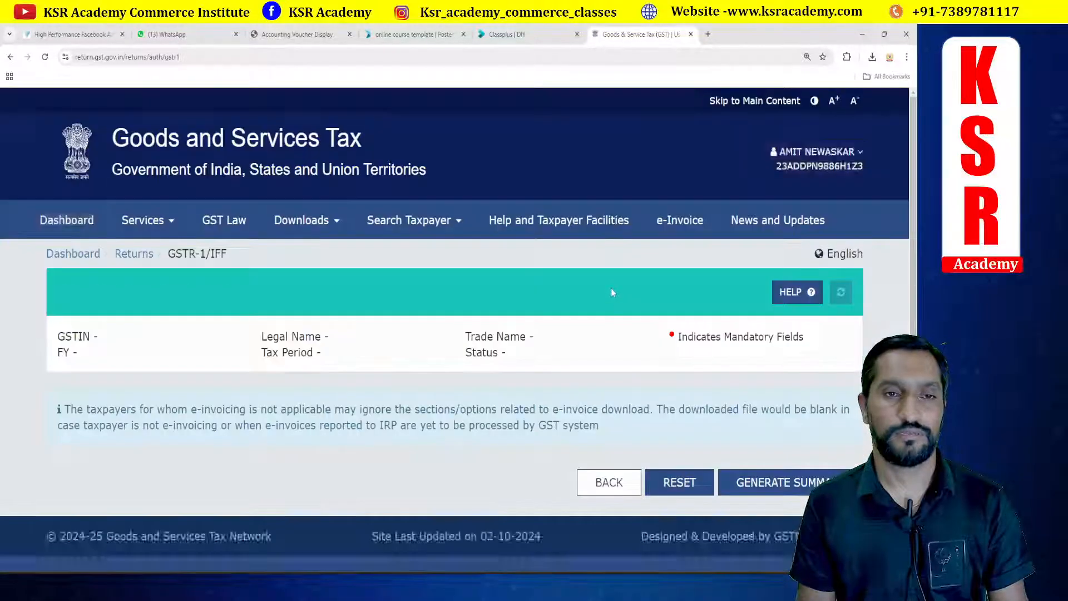
scroll(173, 299, down, 4)
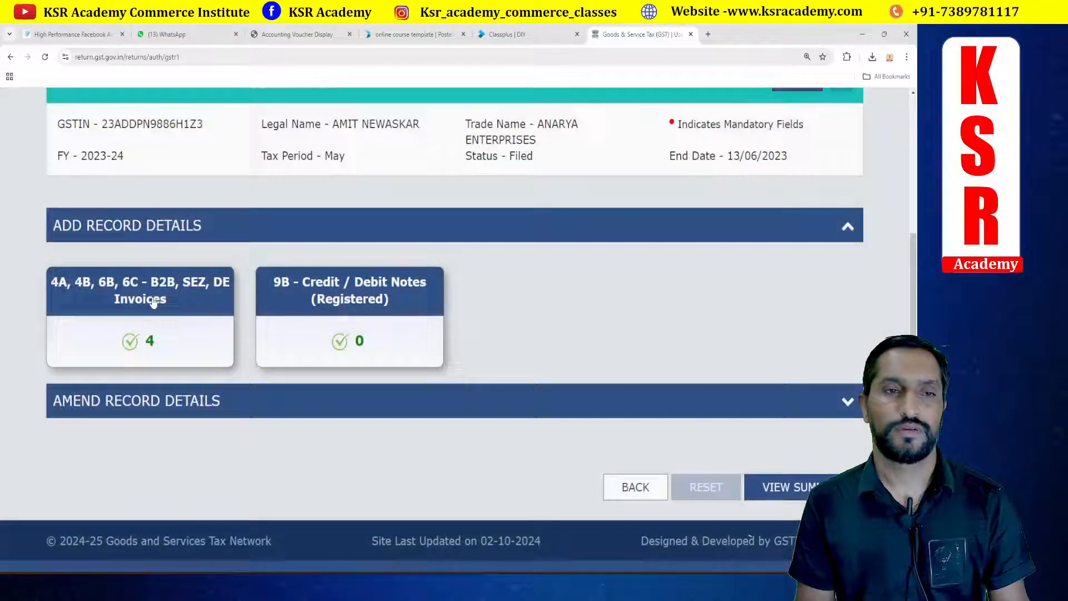
click(152, 301)
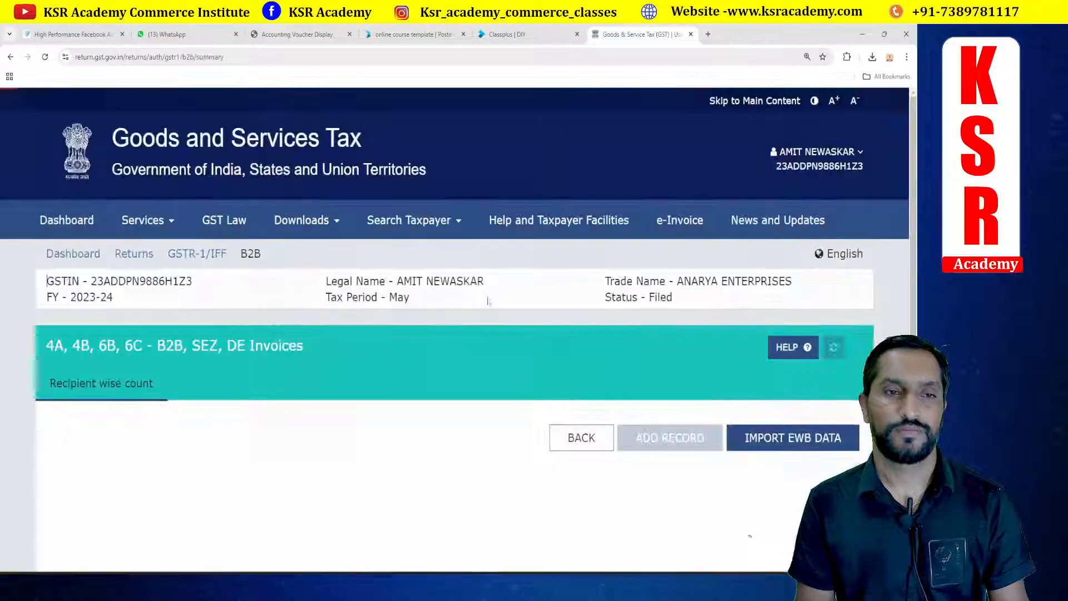
Step: Open SARAL INDUSTRIES' processed B2B record to view its invoice details
scroll(162, 412, down, 4)
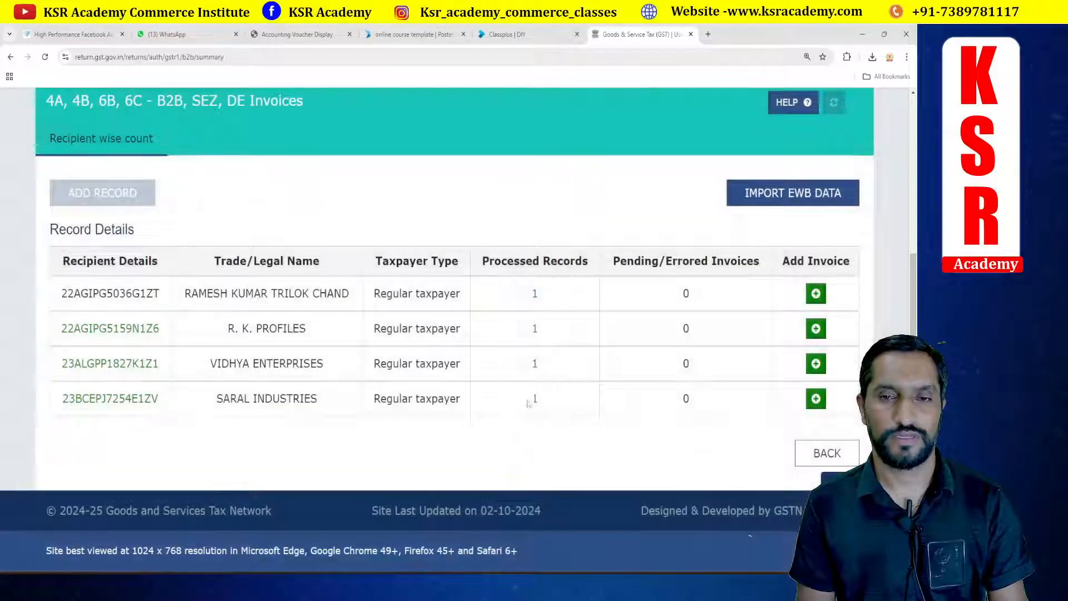
click(534, 400)
scroll(491, 356, down, 4)
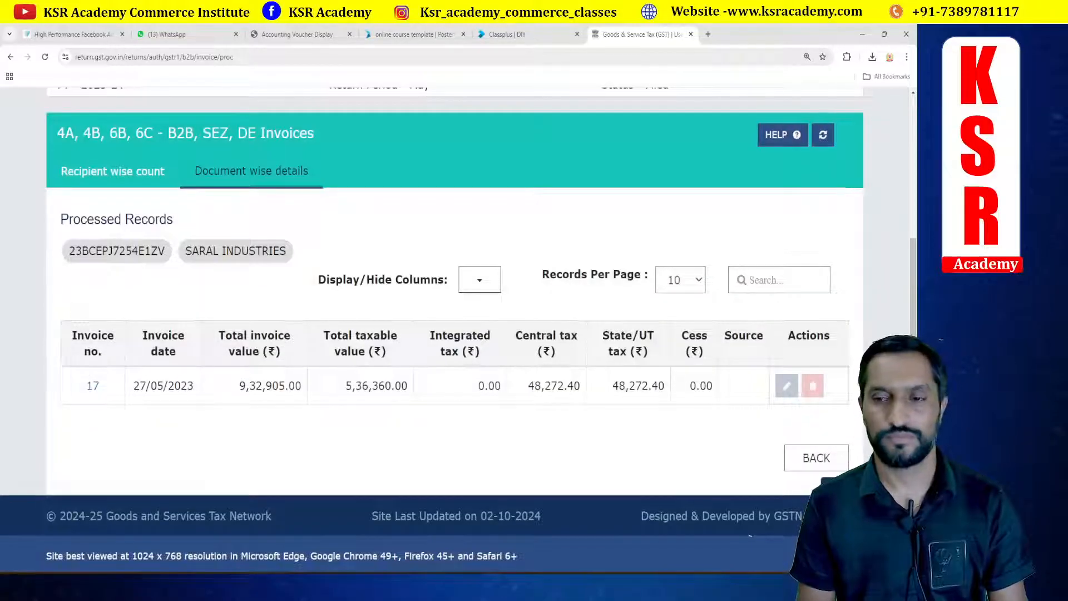
Step: Return to Returns and search financial year 2024-25, Quarter 2 (Jul - Sep), period September
click(827, 464)
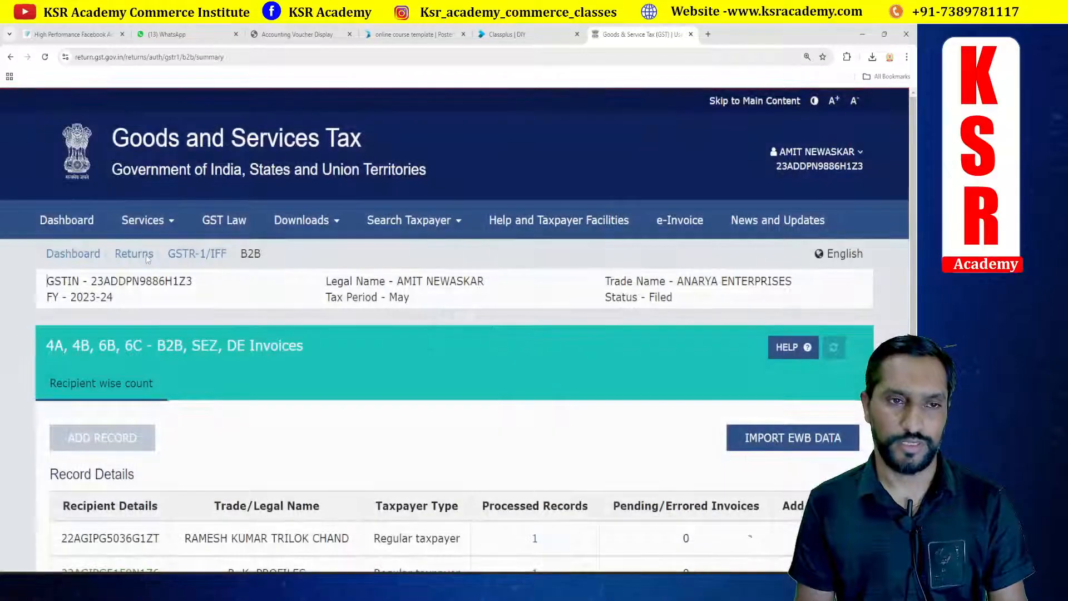
click(145, 255)
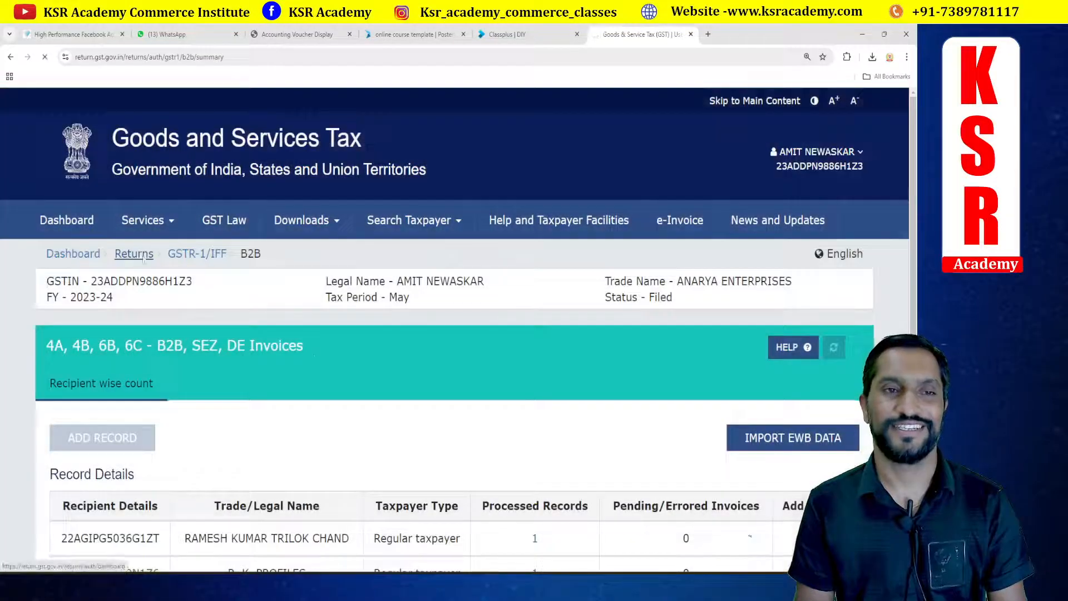
click(143, 257)
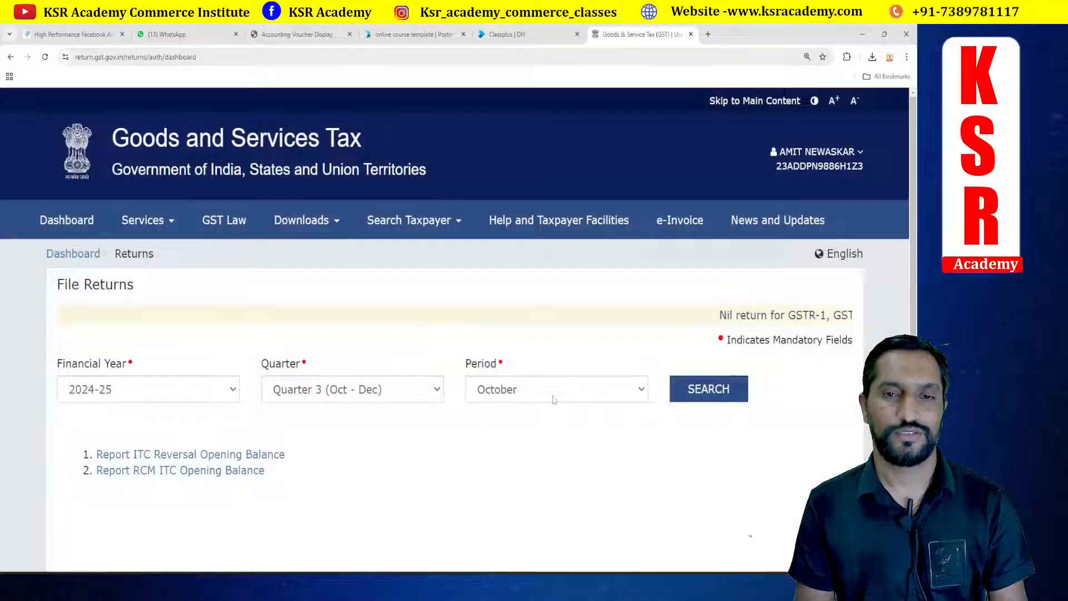
click(356, 390)
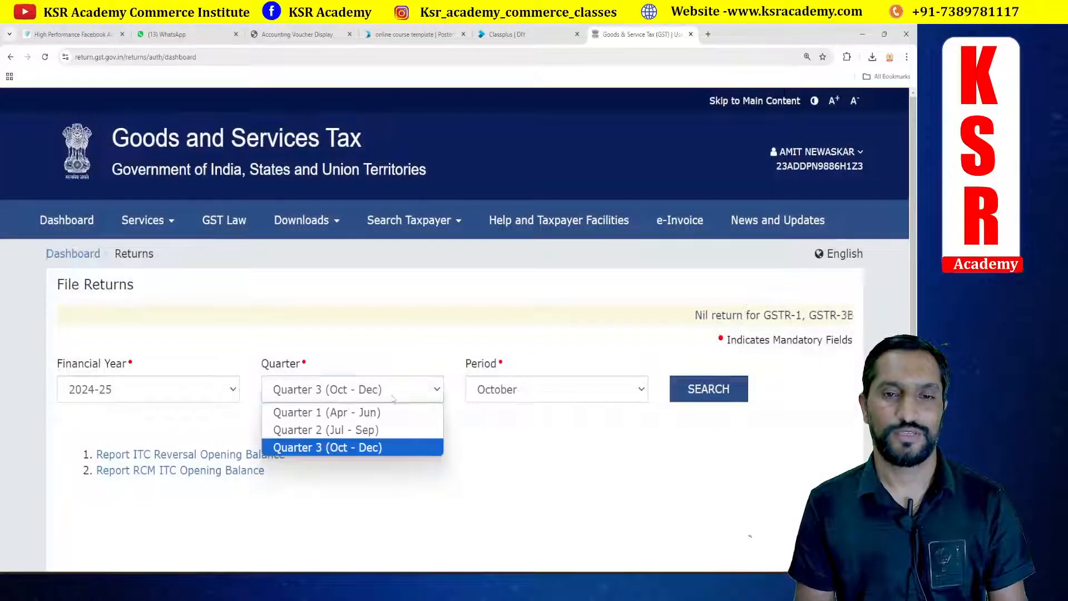
click(350, 428)
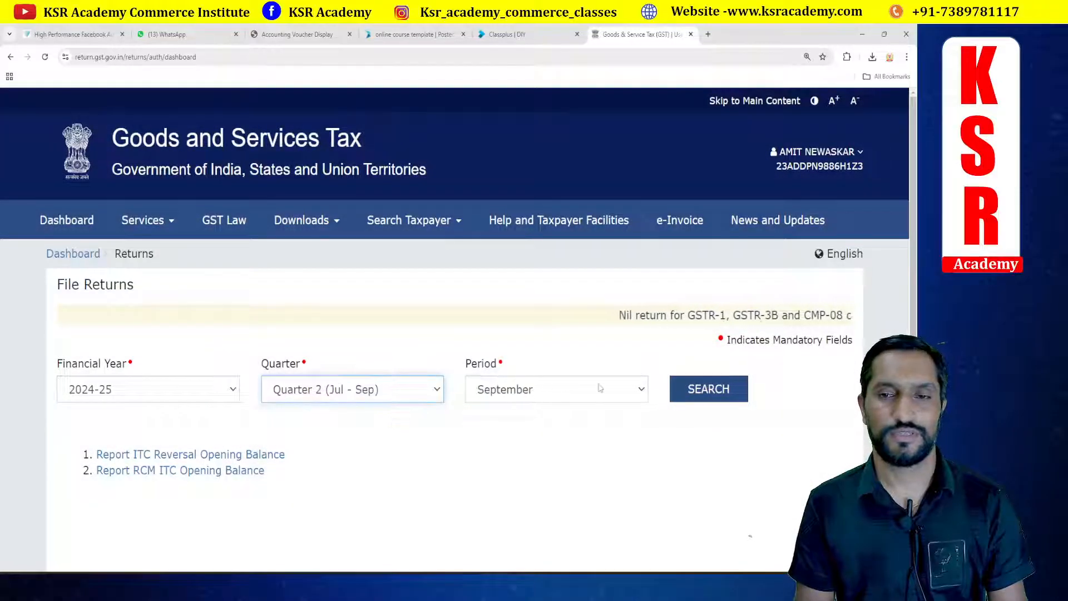
click(689, 389)
Step: Open the quarterly GSTR-1 return for preparing online
scroll(497, 314, down, 6)
scroll(496, 314, down, 4)
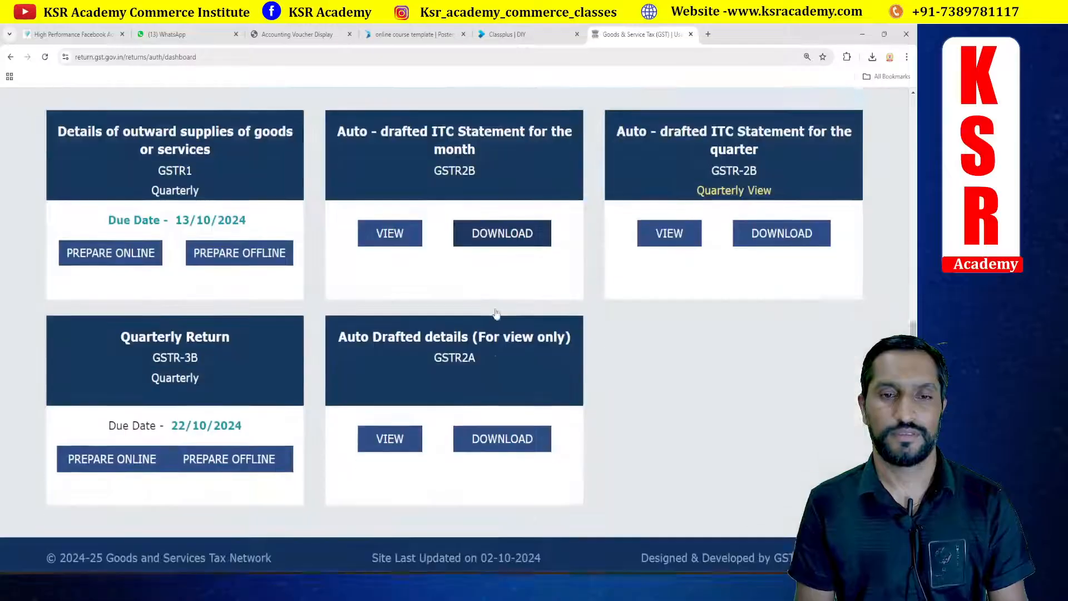
scroll(497, 314, up, 3)
click(186, 283)
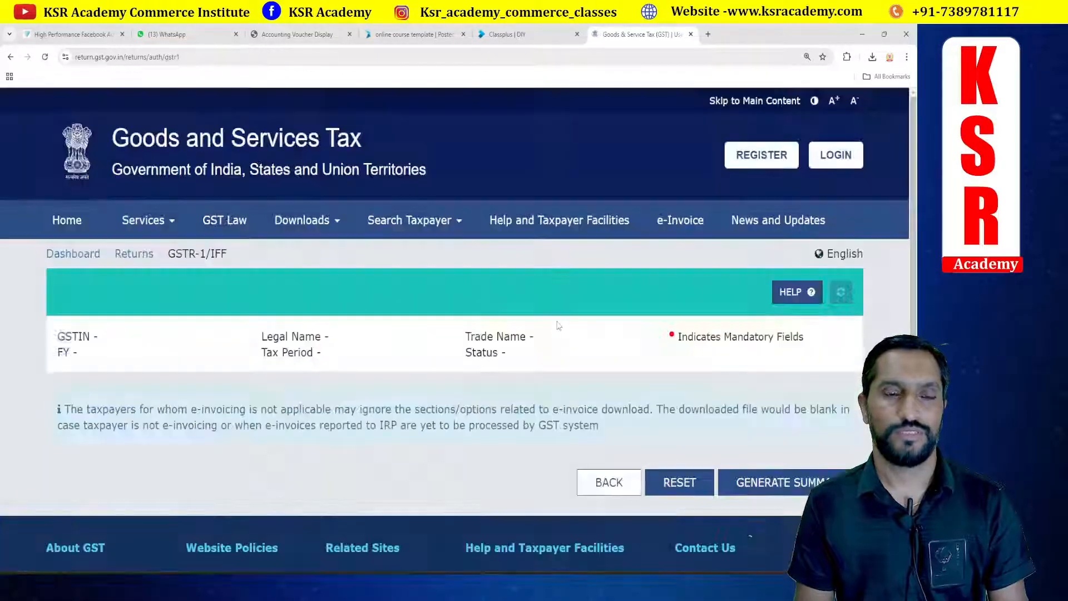
Step: Expand the amend record details and open 9A Amended B2B Invoices
scroll(556, 325, down, 7)
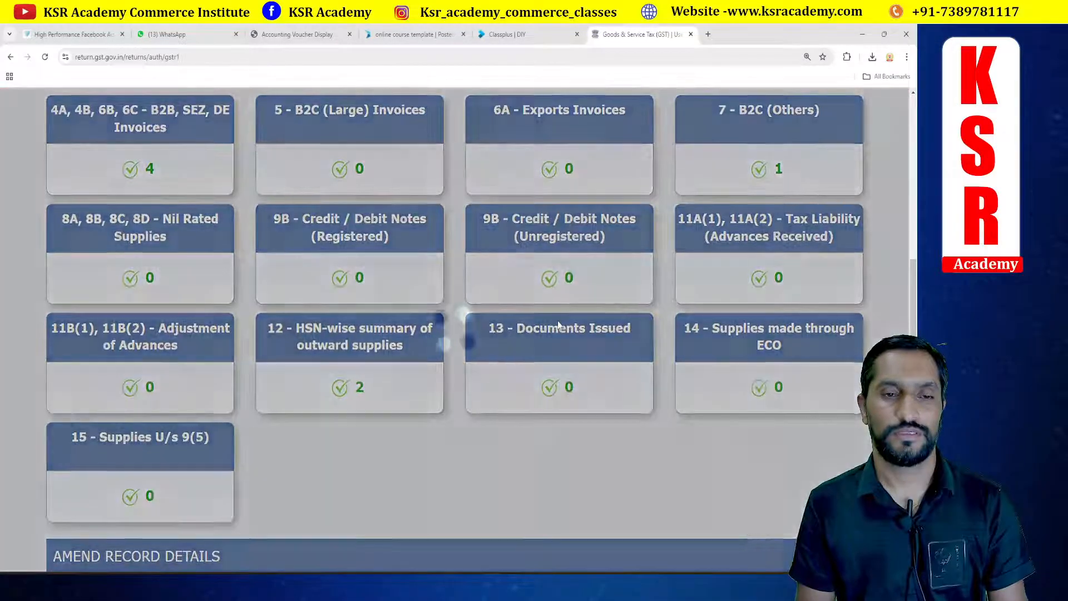
scroll(556, 326, down, 5)
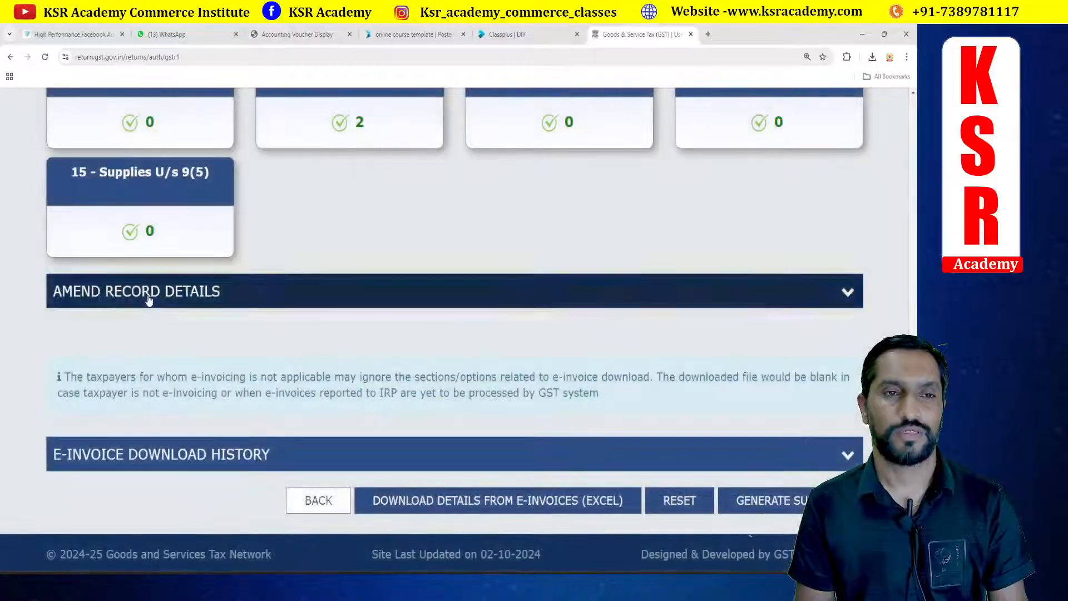
click(148, 299)
click(214, 370)
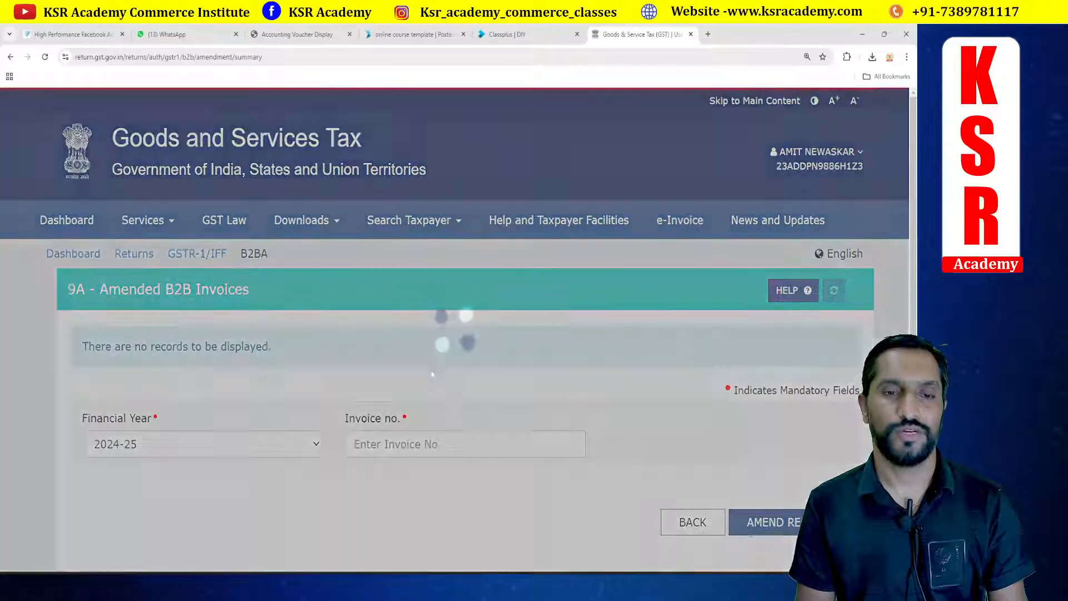
Step: Start amending invoice 17 of financial year 2023-24 in Amended B2B Invoices
scroll(437, 364, down, 2)
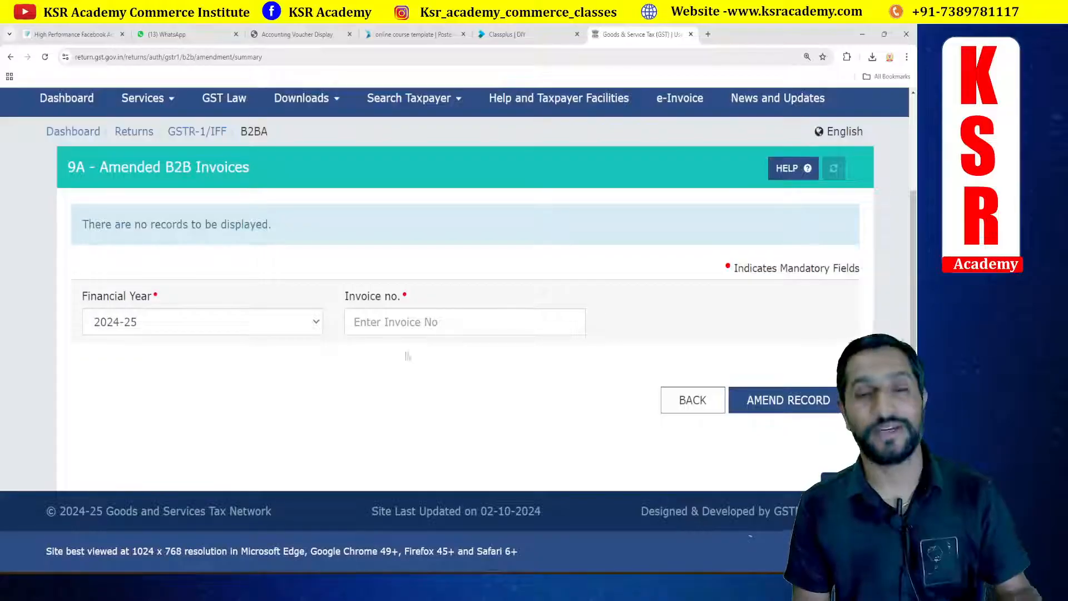
click(313, 321)
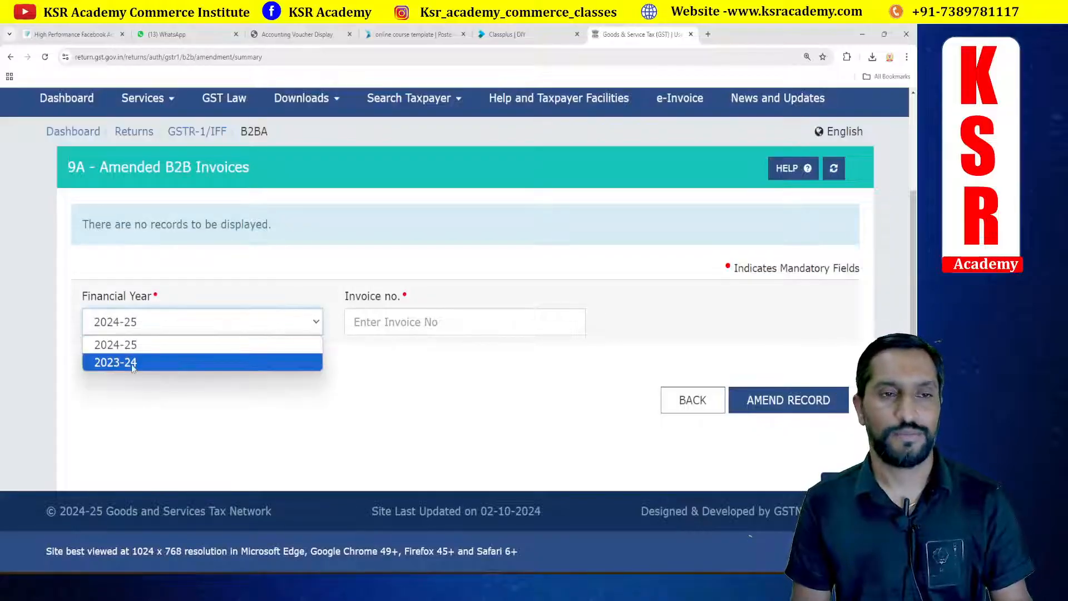
click(134, 362)
click(380, 323)
text(17)
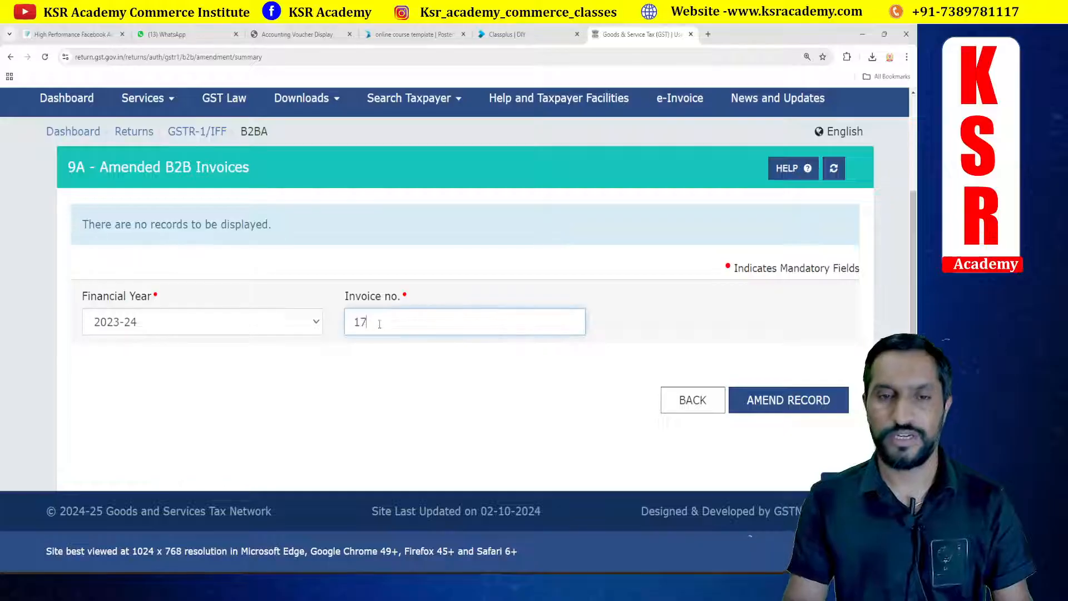
click(817, 401)
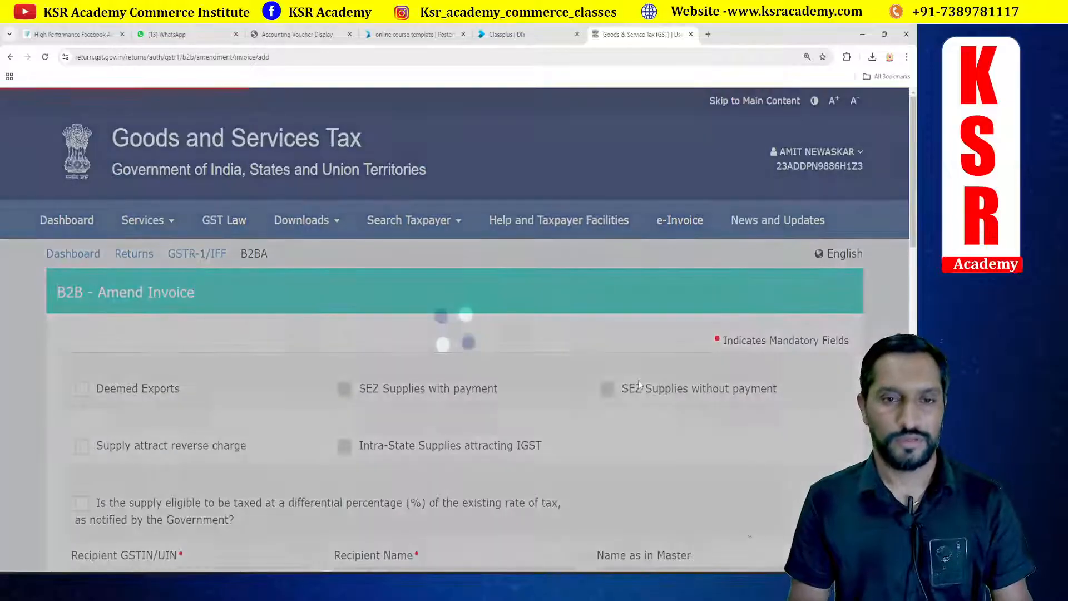
Step: Set the amended invoice's total invoice value to 6,32,905.00
scroll(519, 283, down, 5)
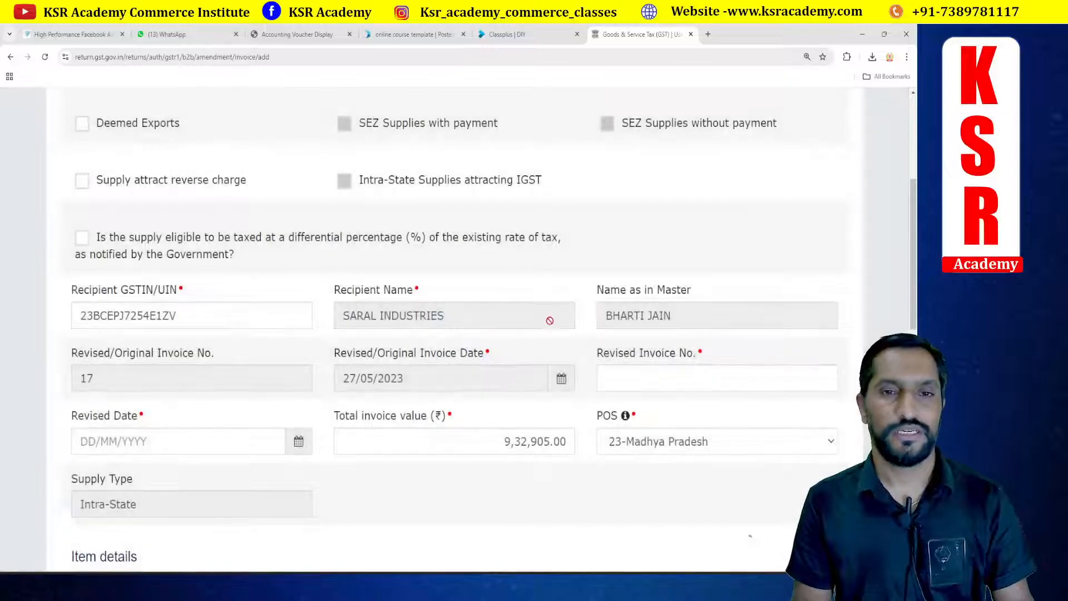
scroll(662, 357, down, 3)
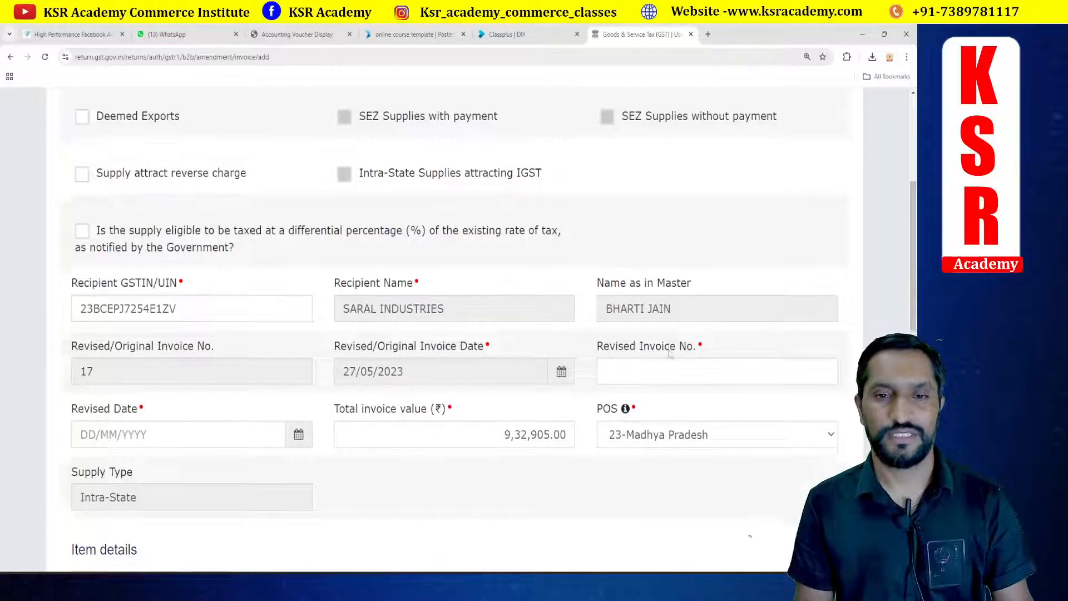
click(510, 285)
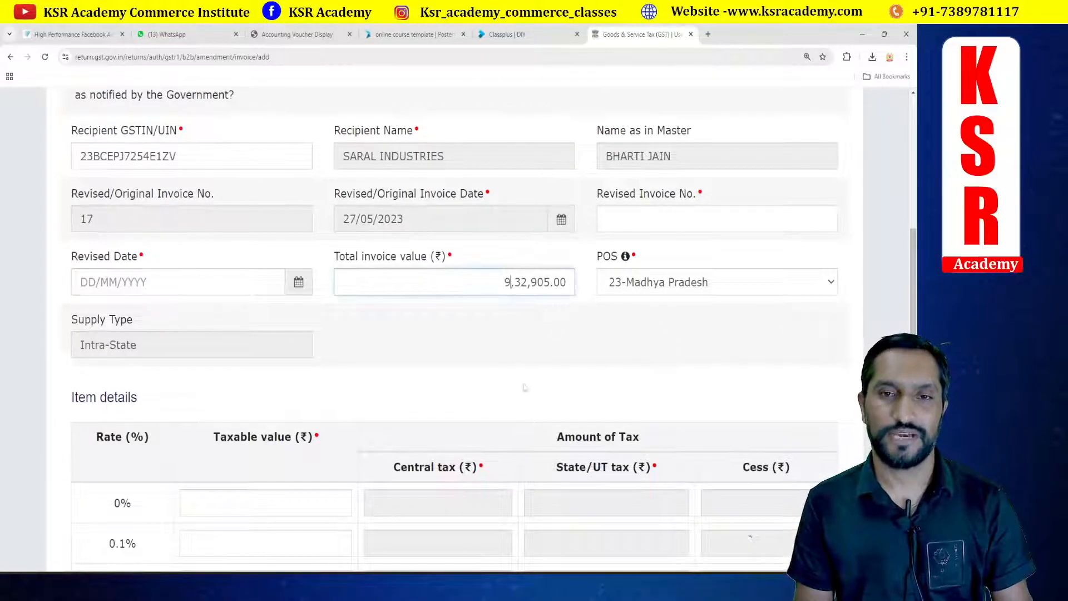
text(6)
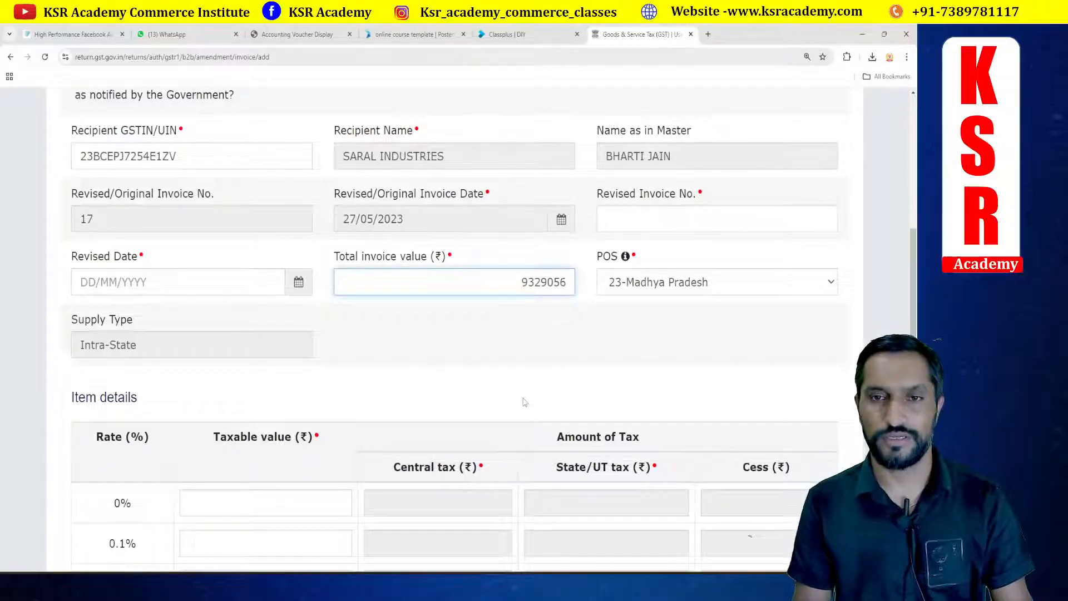
key(BackSpace)
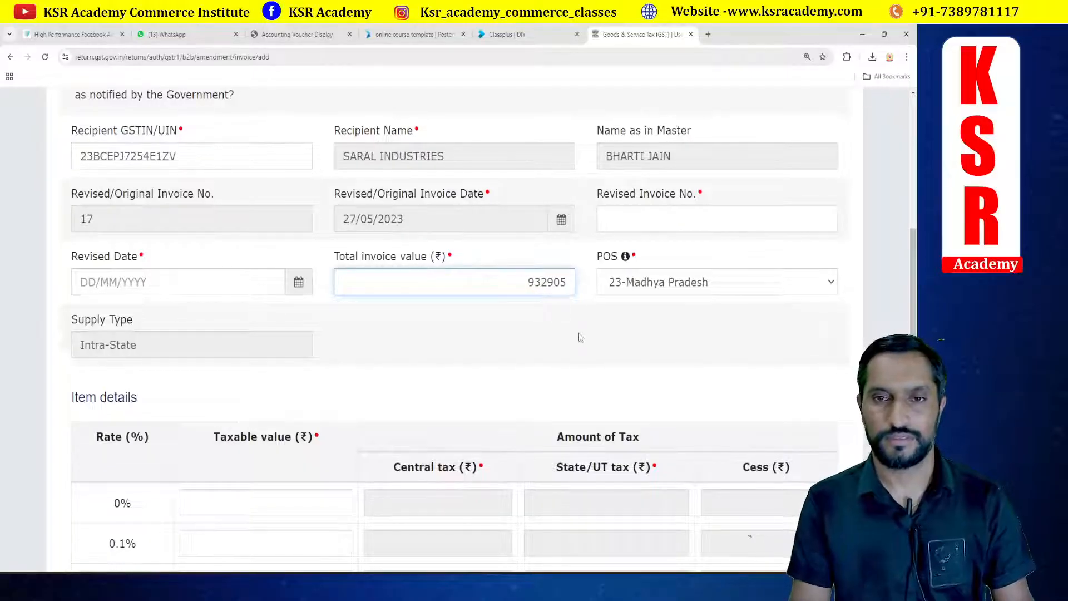
key(Left)
key(Left)
key(Left)
key(Left)
key(Left)
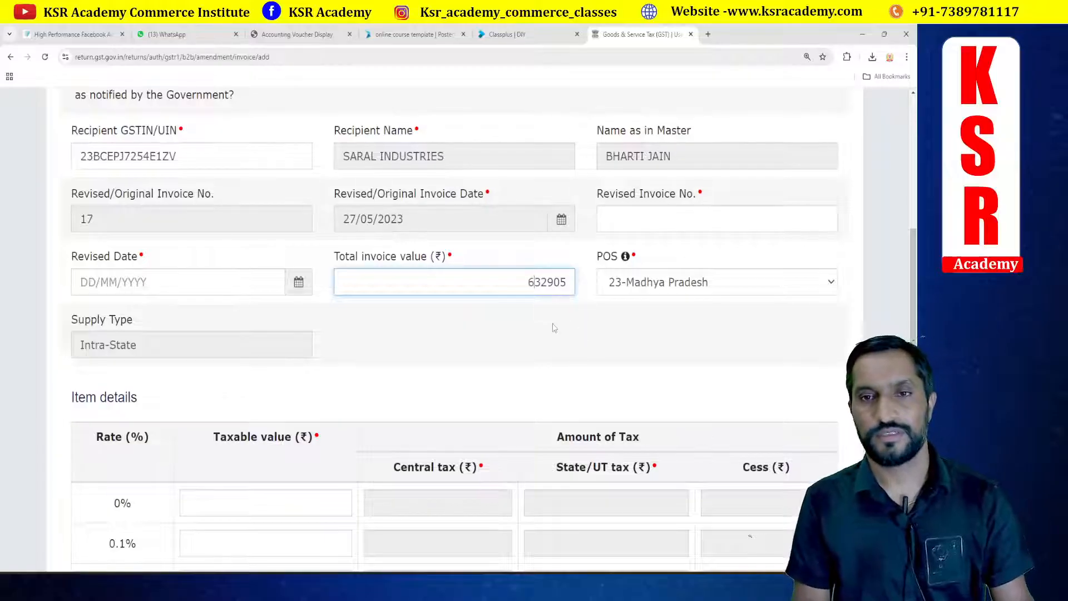
click(554, 328)
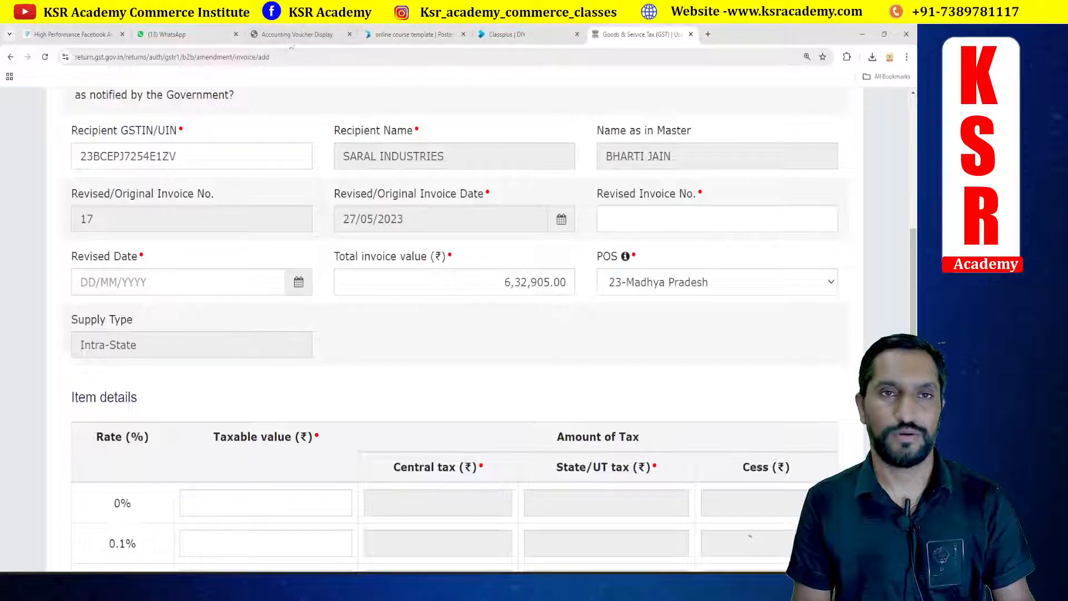
Step: Review the item amounts and grand total on the invoice 17 PDF
click(297, 34)
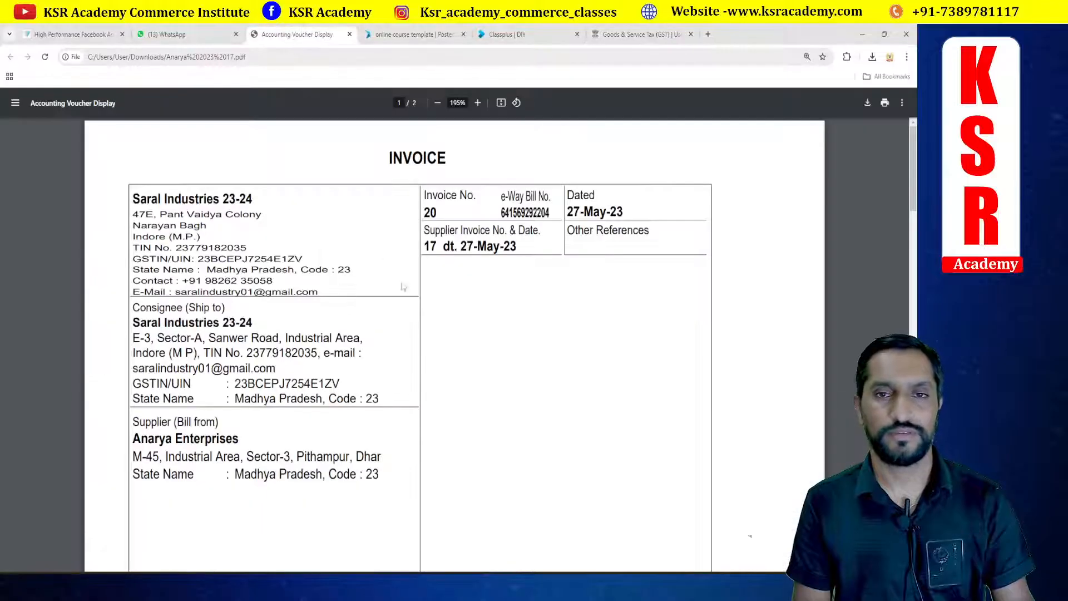
scroll(612, 338, down, 8)
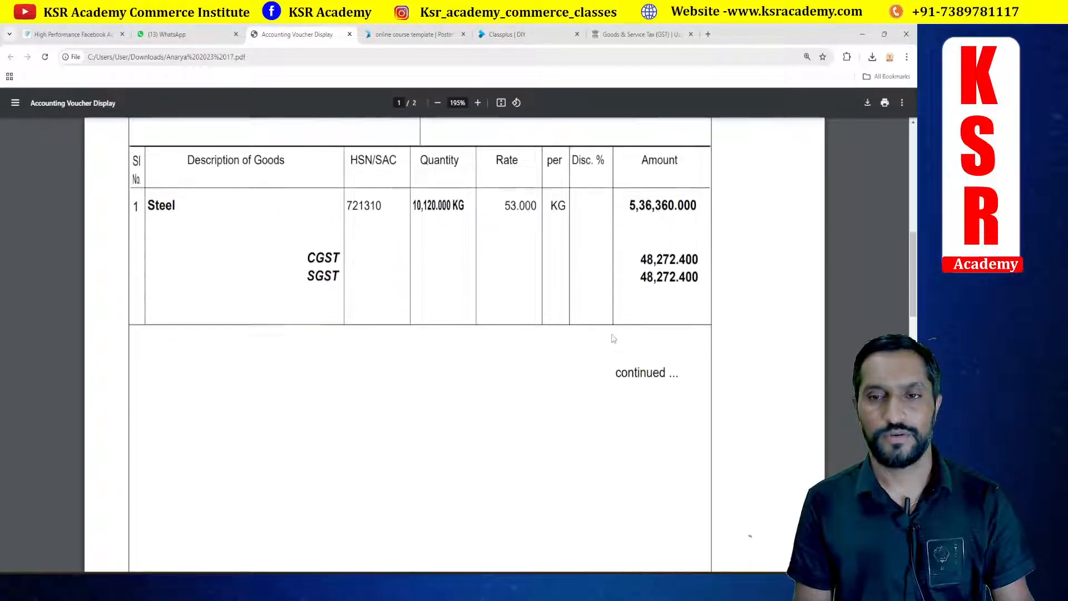
scroll(612, 339, down, 15)
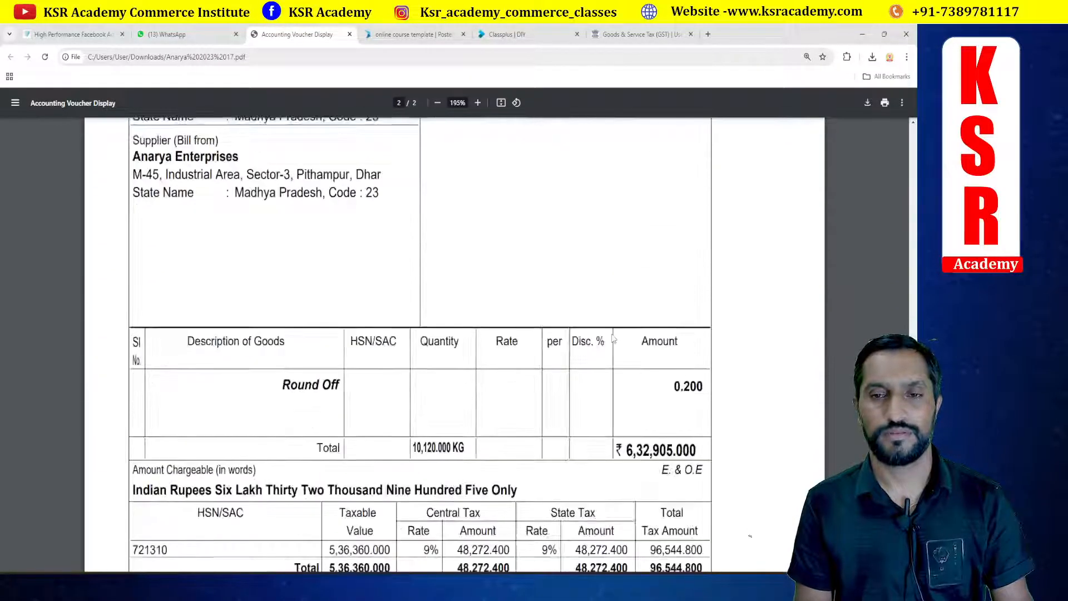
scroll(614, 338, down, 3)
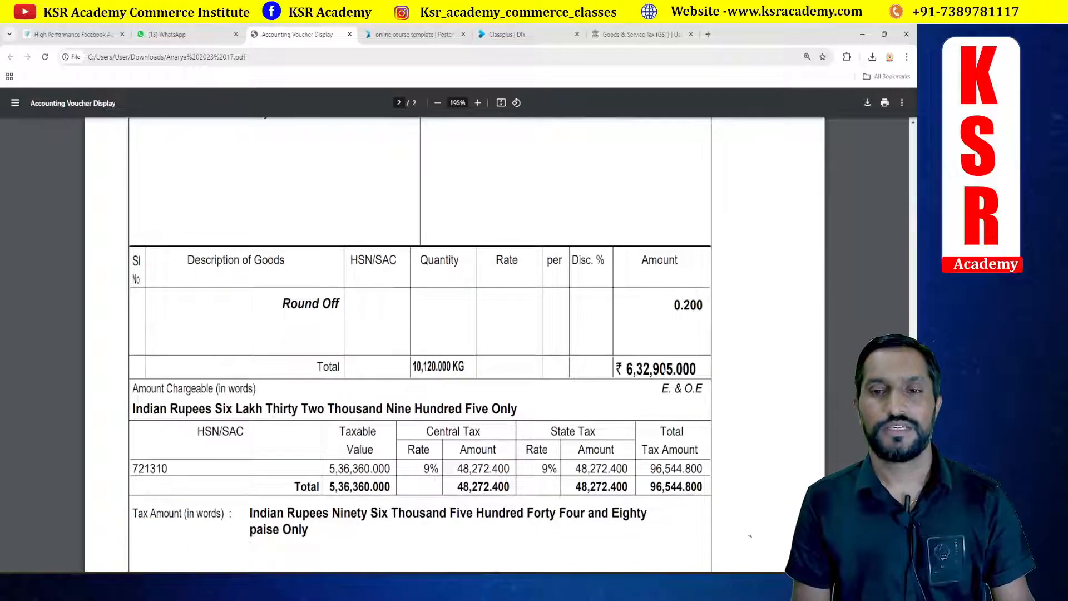
key(alt+Tab)
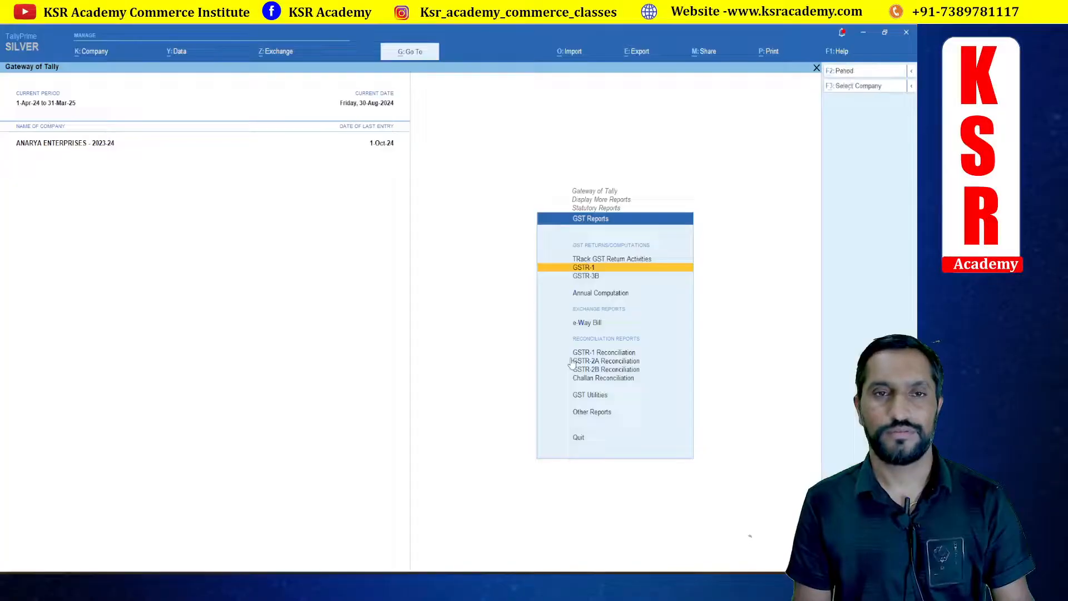
key(alt+Tab)
Step: Compare the amendment form's 18% item details with the invoice PDF's taxable value and taxes
click(640, 34)
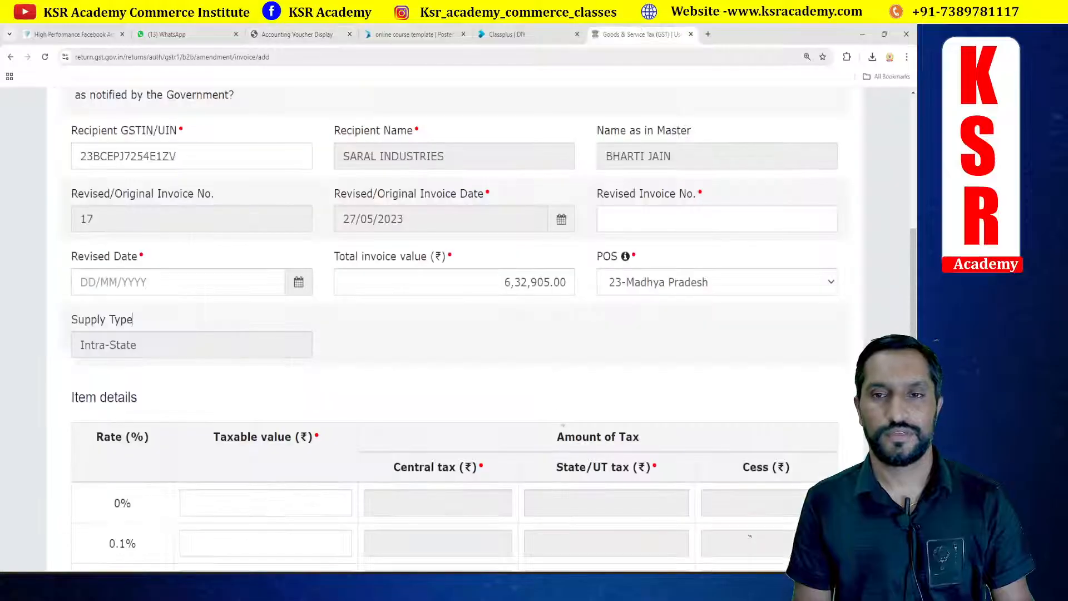
scroll(518, 331, down, 7)
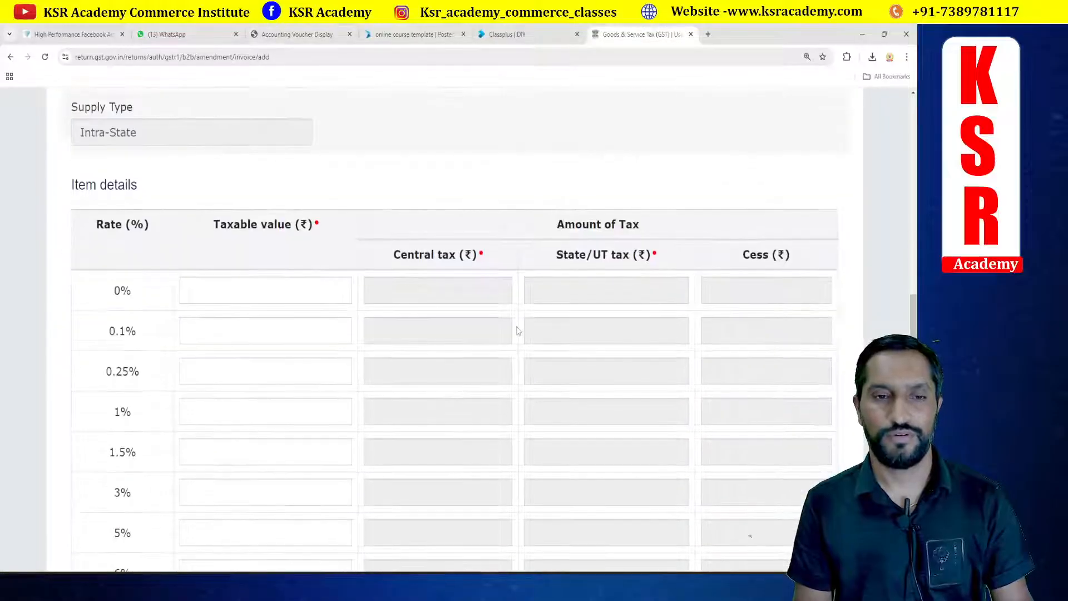
scroll(518, 330, down, 2)
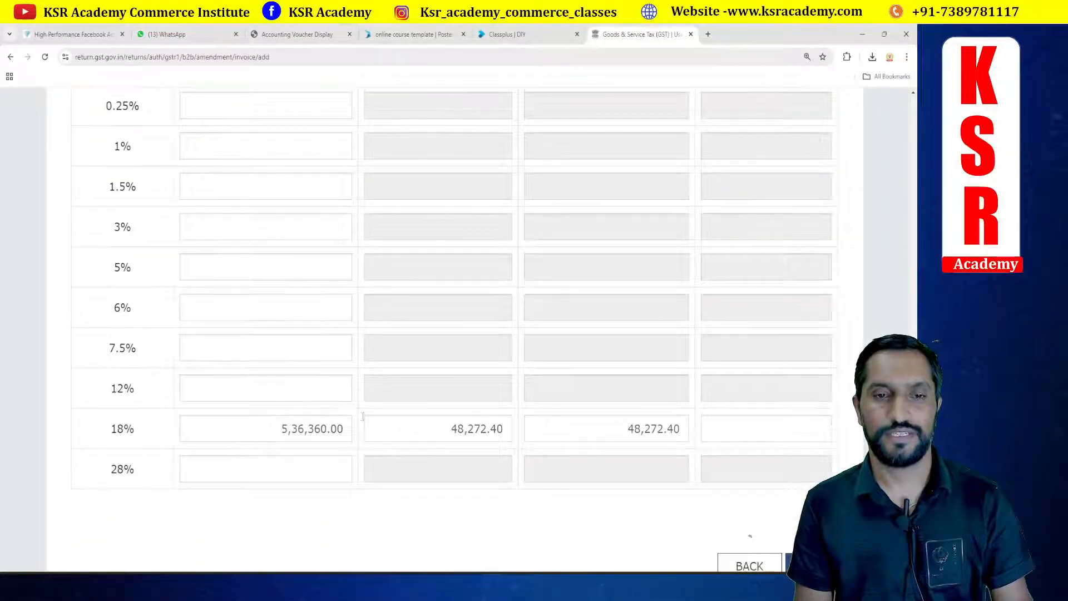
click(292, 34)
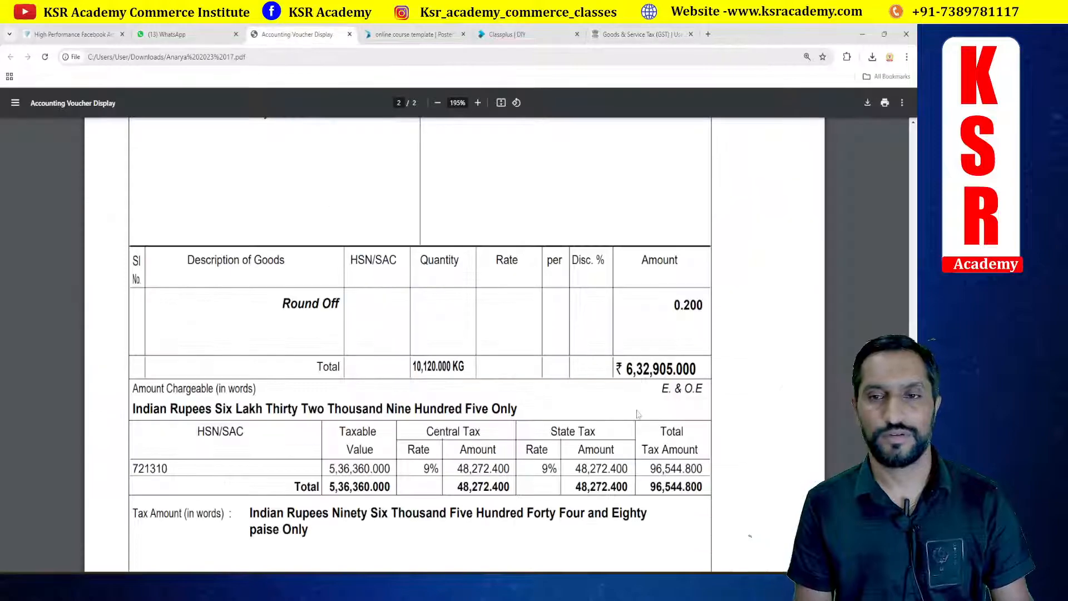
scroll(638, 414, up, 10)
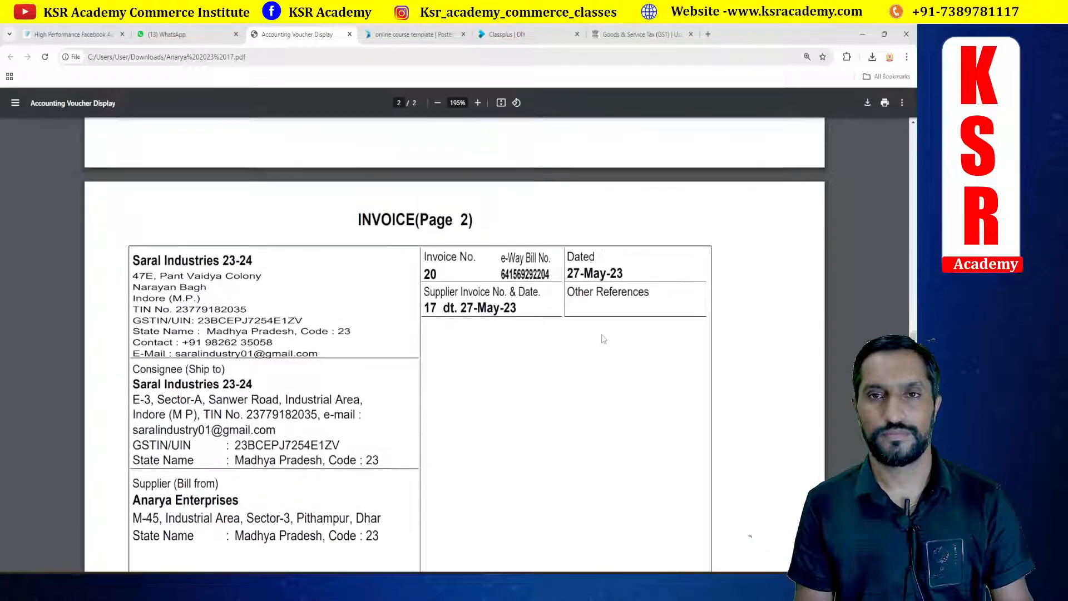
scroll(604, 339, up, 10)
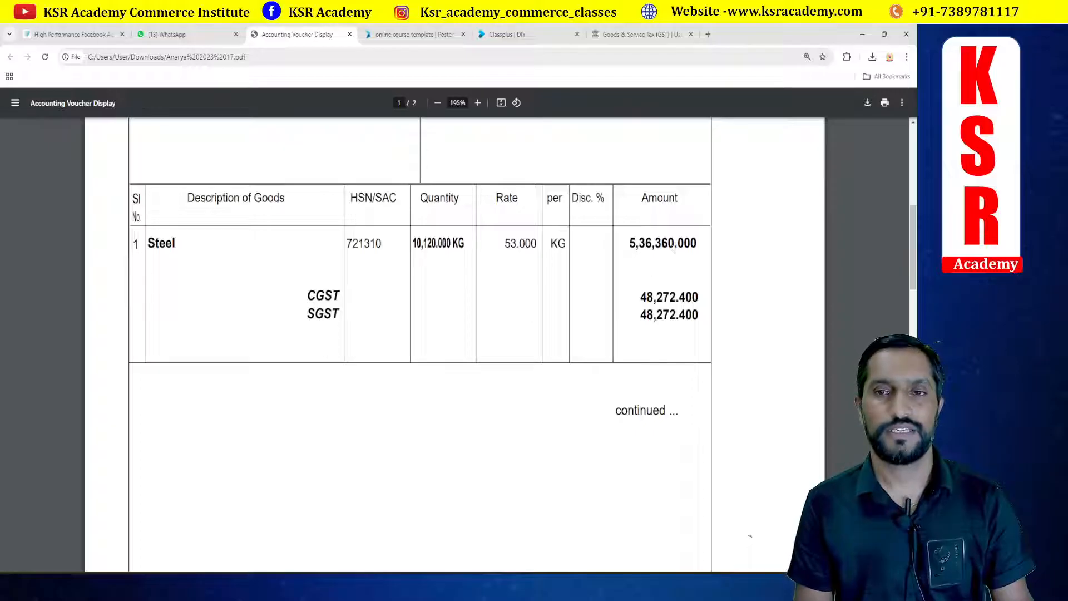
click(640, 35)
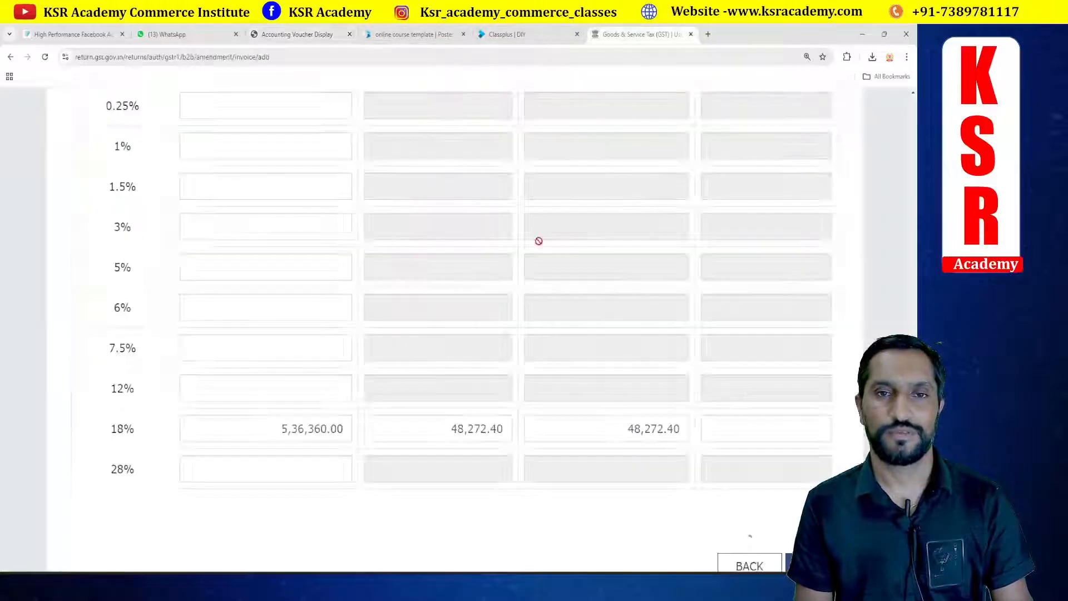
Step: Set invoice 17's revised invoice number to 17 and revised date to 27/05/2023, then save the amendment
click(303, 36)
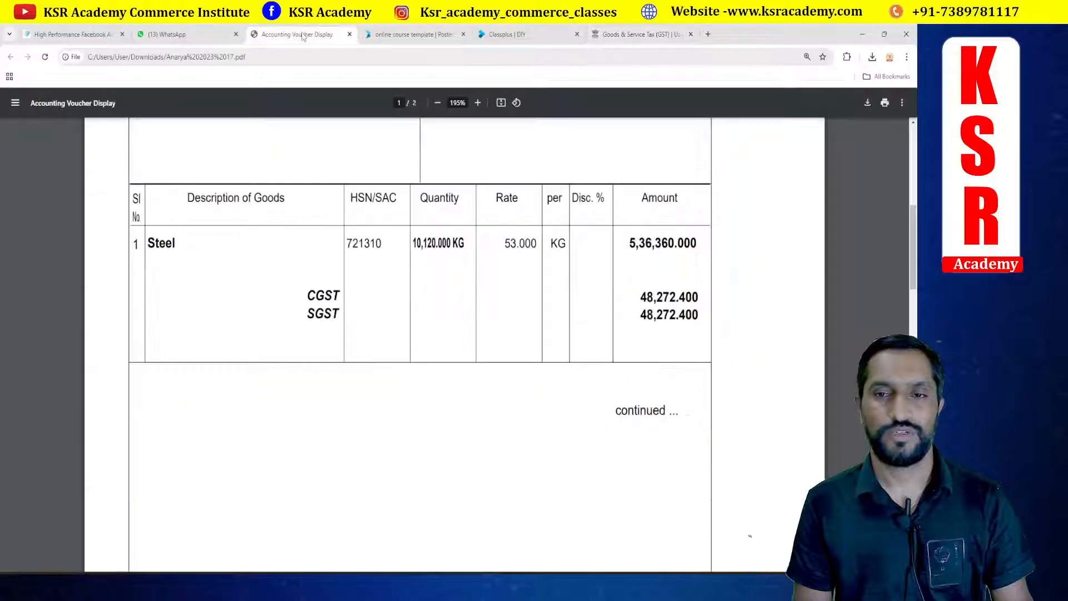
click(621, 35)
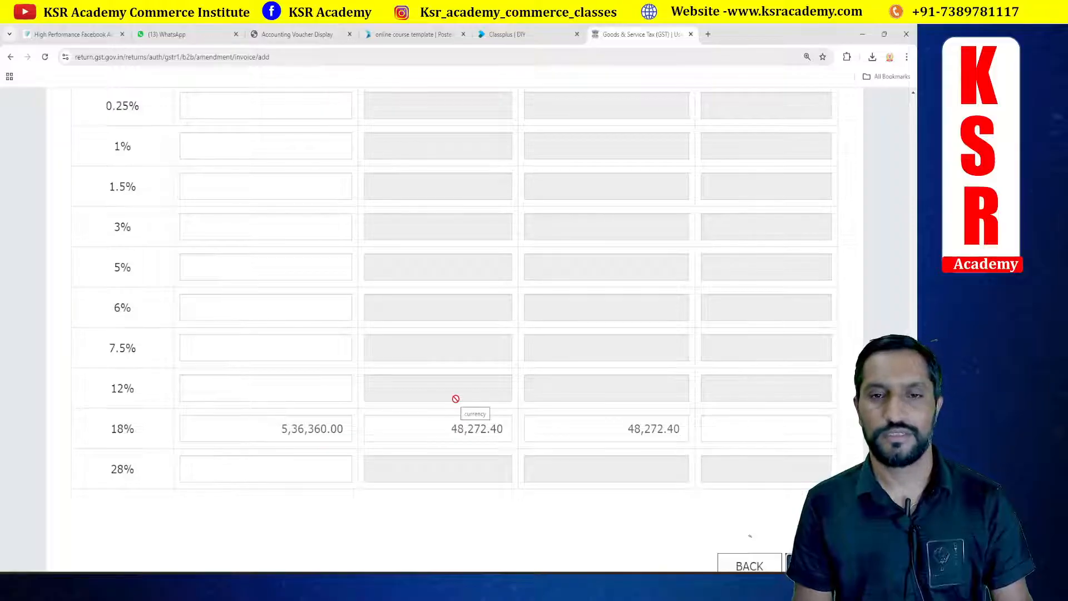
scroll(501, 389, up, 10)
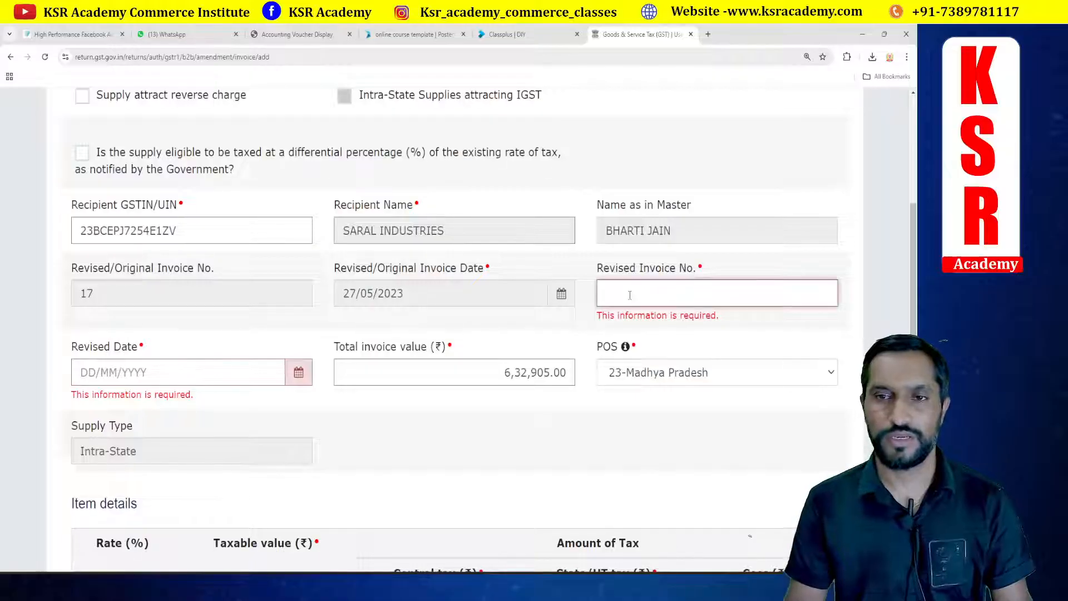
text(0)
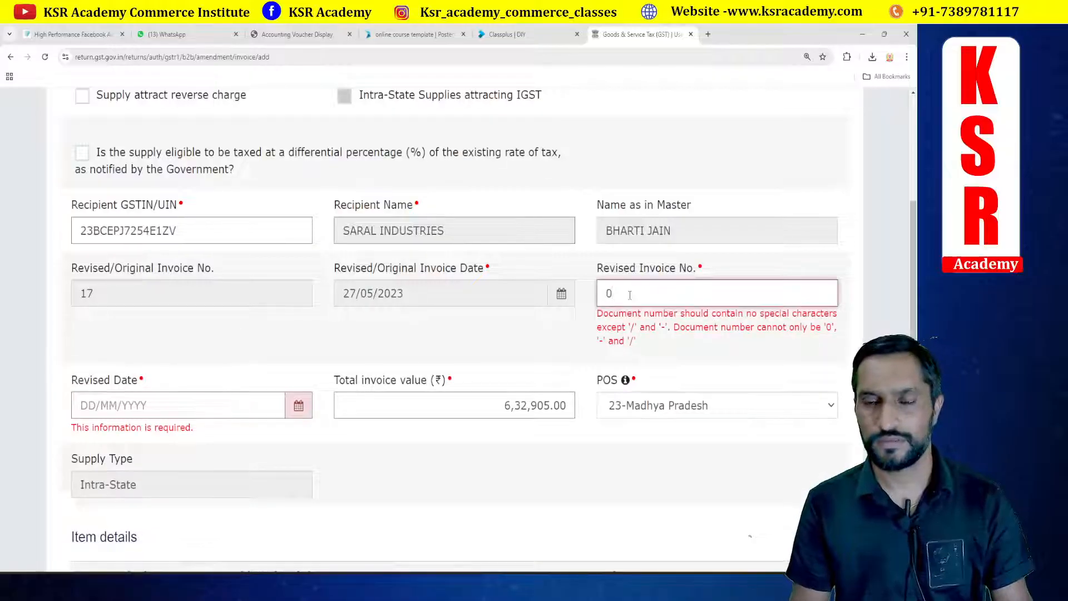
key(BackSpace)
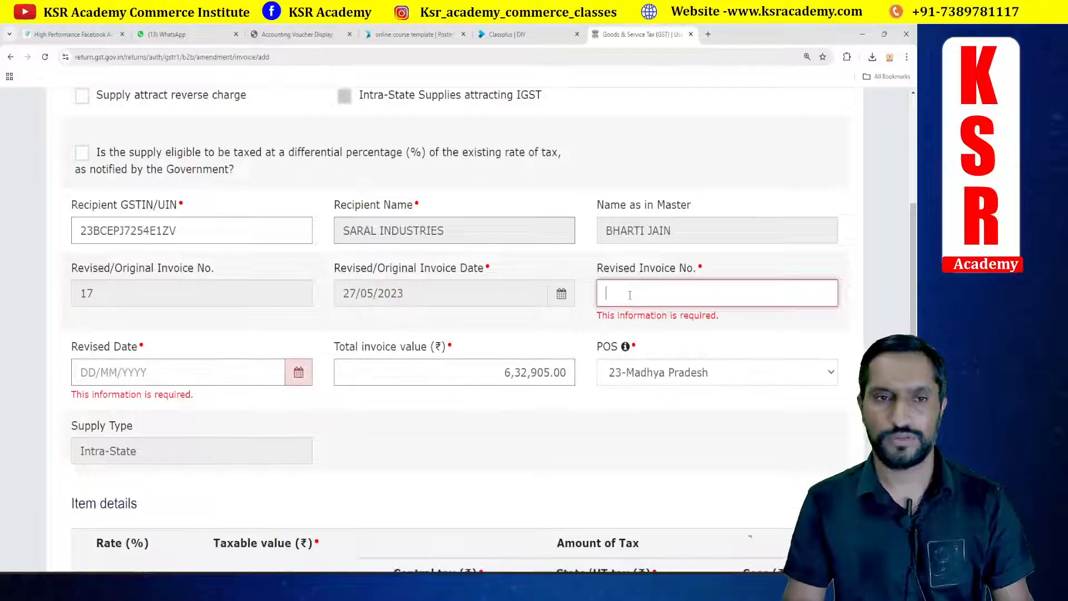
text(17)
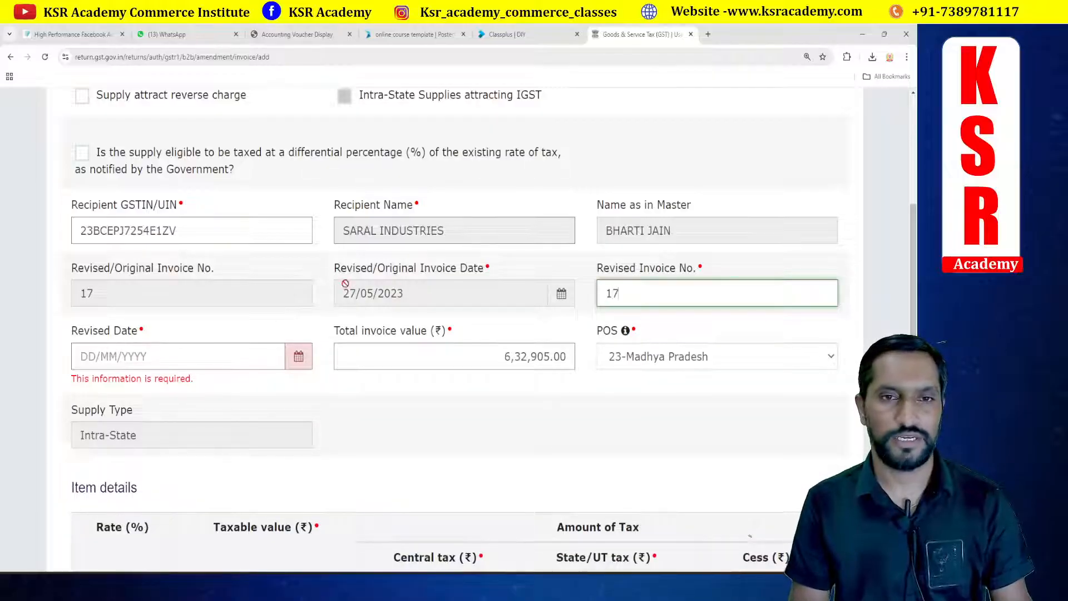
click(87, 356)
text(2705)
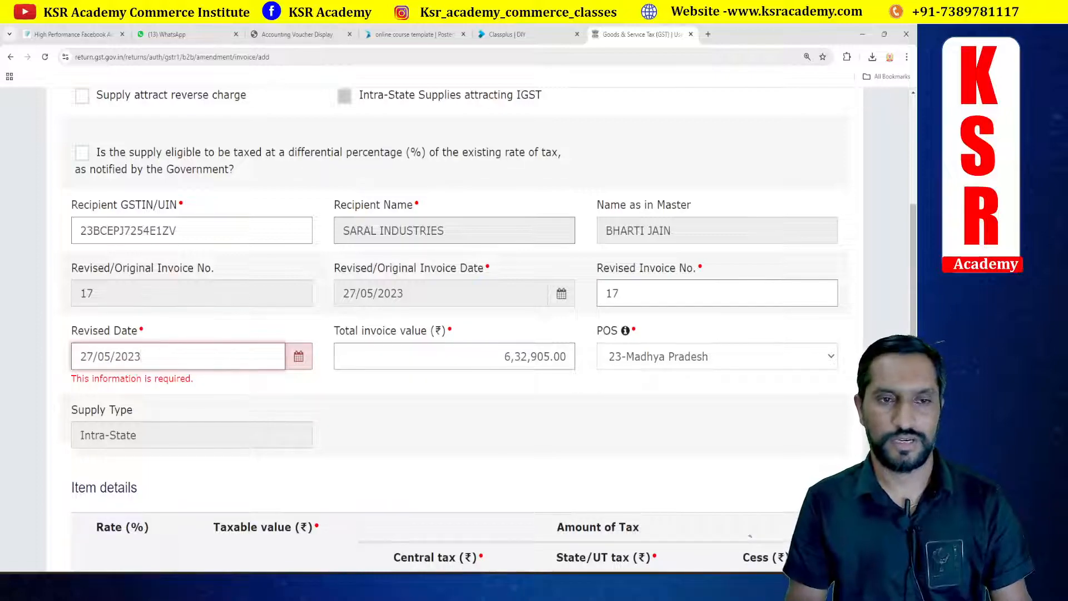
click(377, 429)
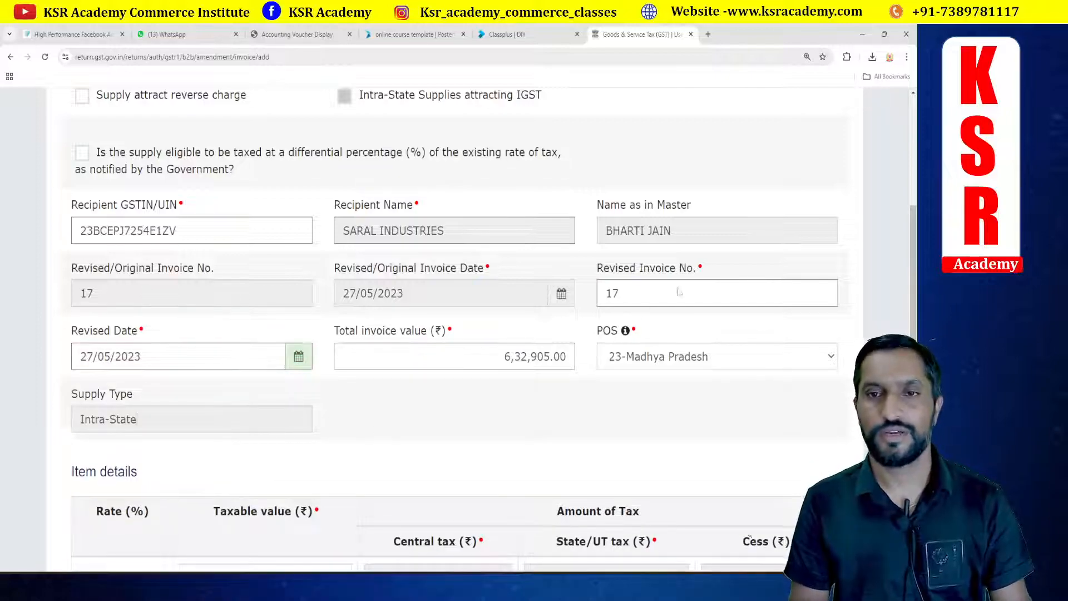
scroll(646, 420, down, 10)
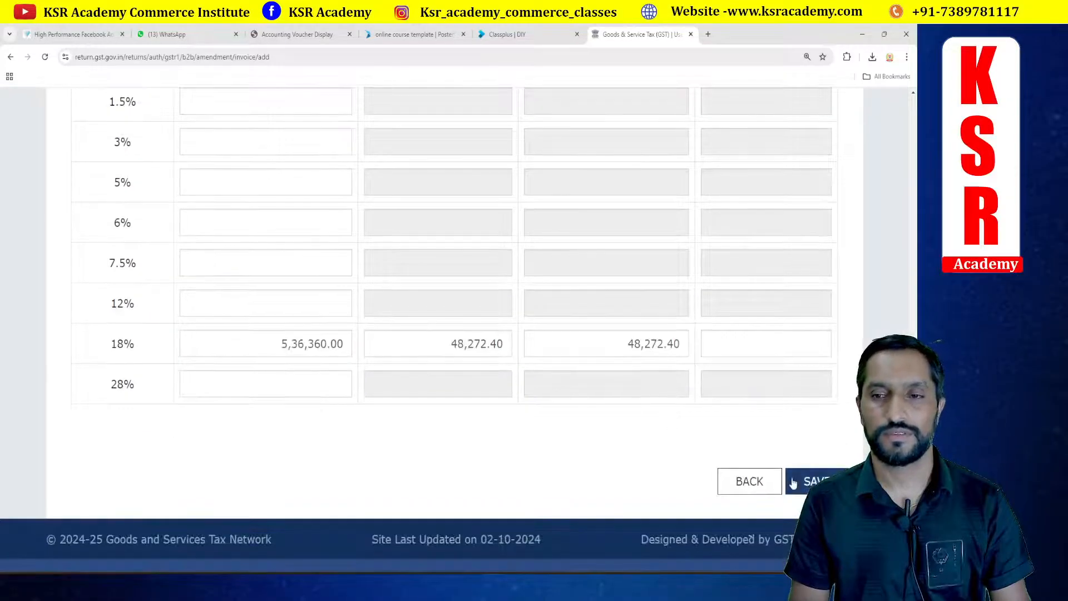
click(793, 481)
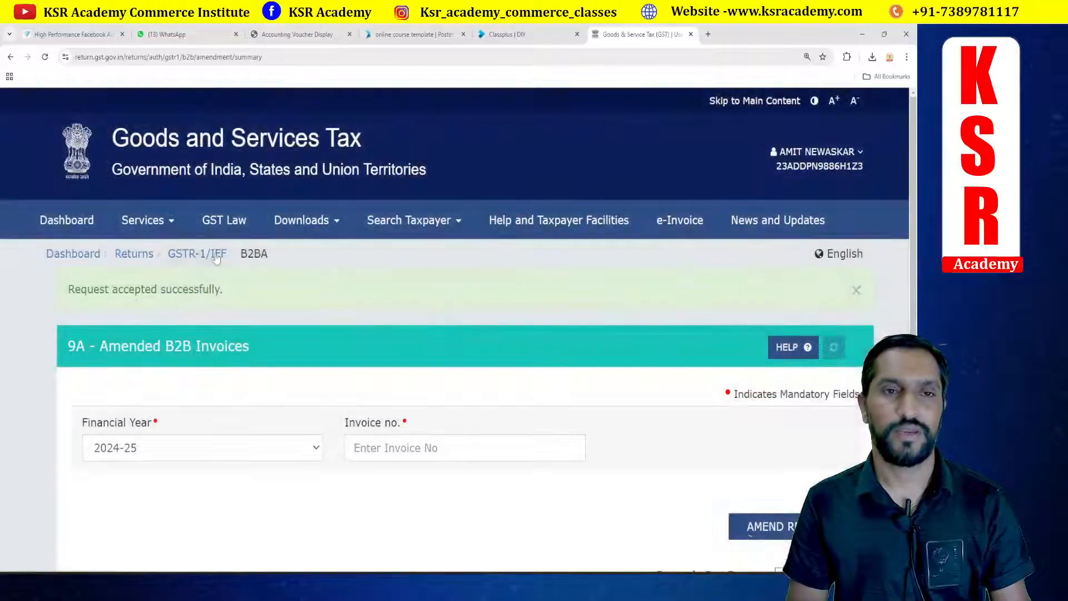
Step: Return to the GSTR-1 page and expand Amend Record Details to review the amended B2B invoice tiles
click(215, 255)
scroll(553, 377, down, 5)
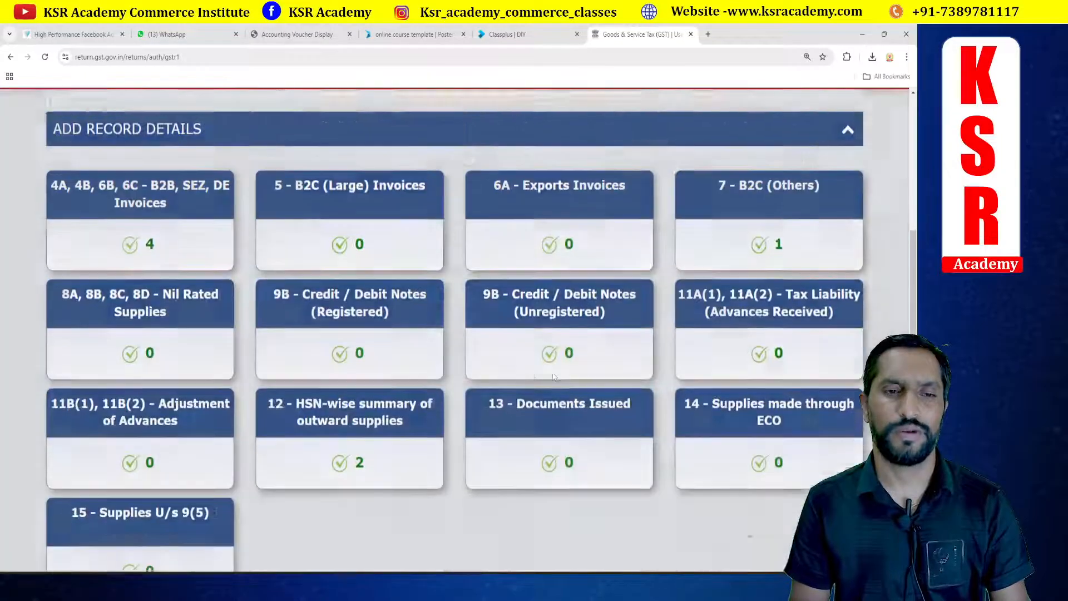
scroll(531, 350, down, 6)
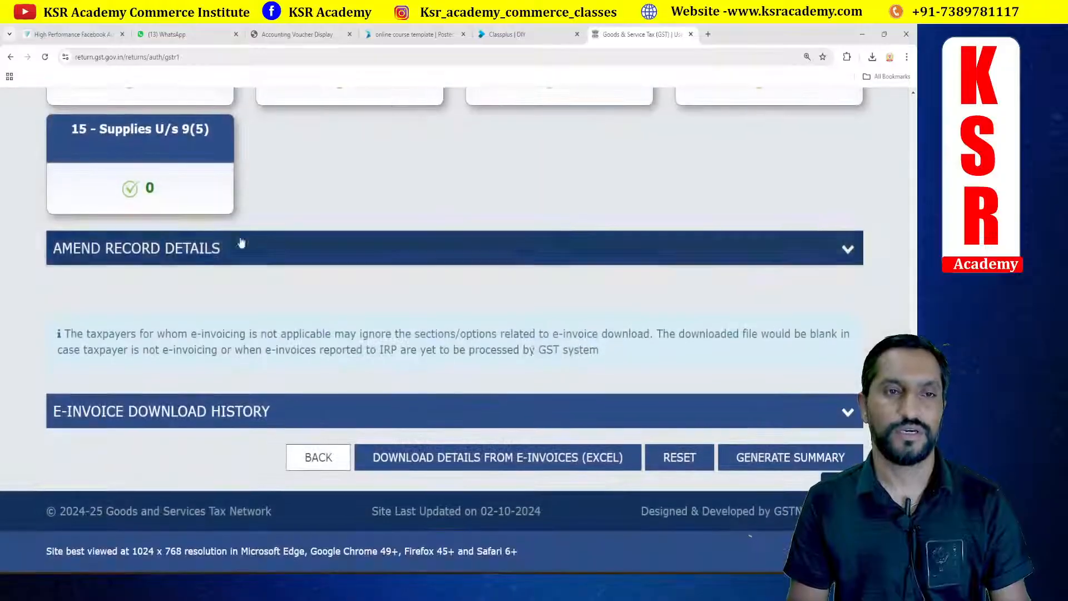
click(242, 243)
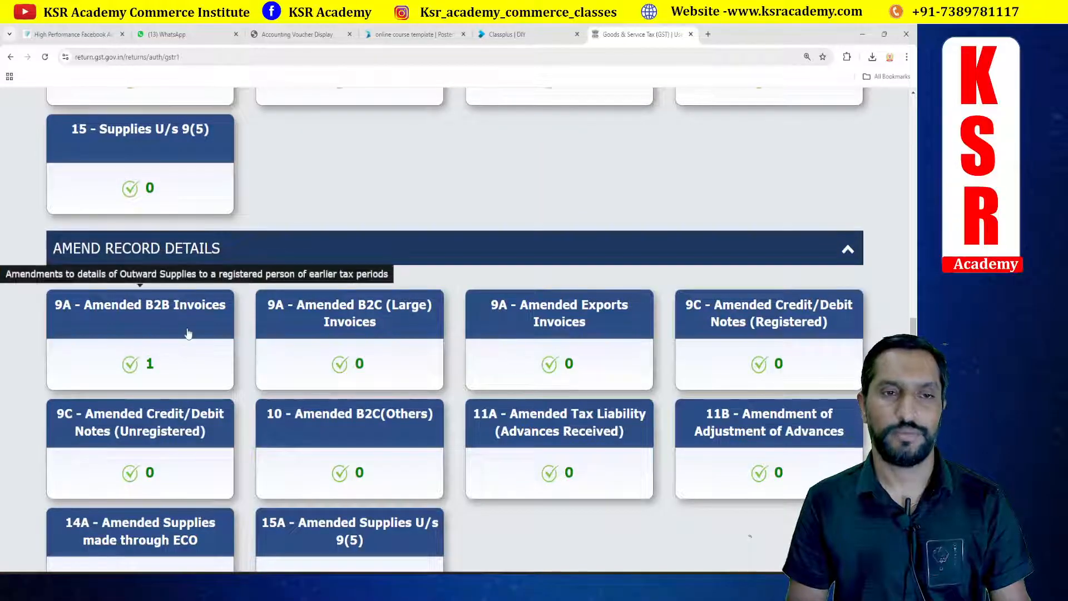
scroll(756, 428, down, 4)
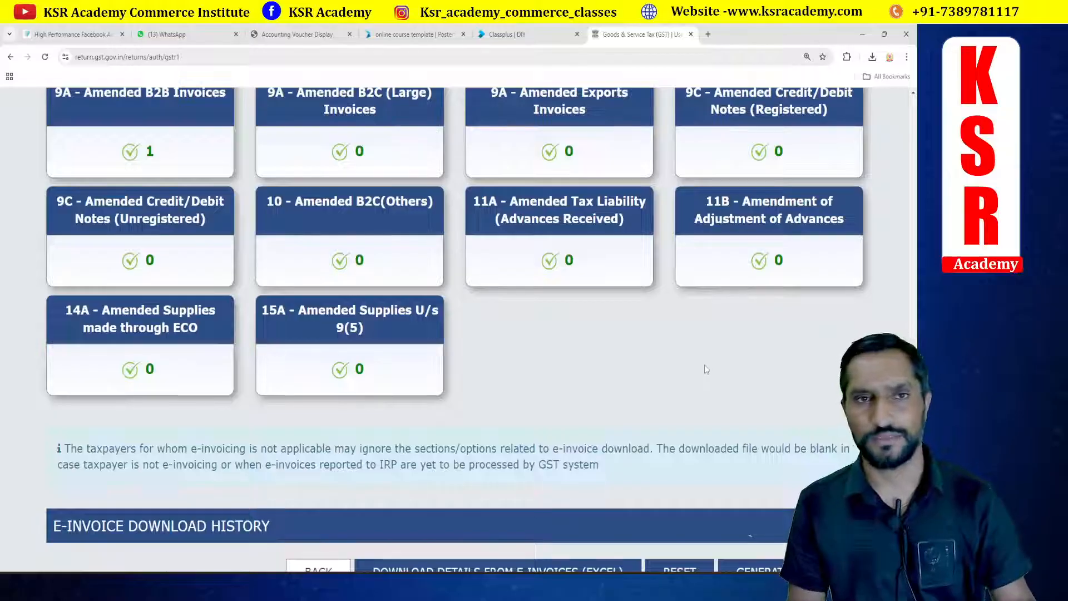
scroll(704, 365, up, 1)
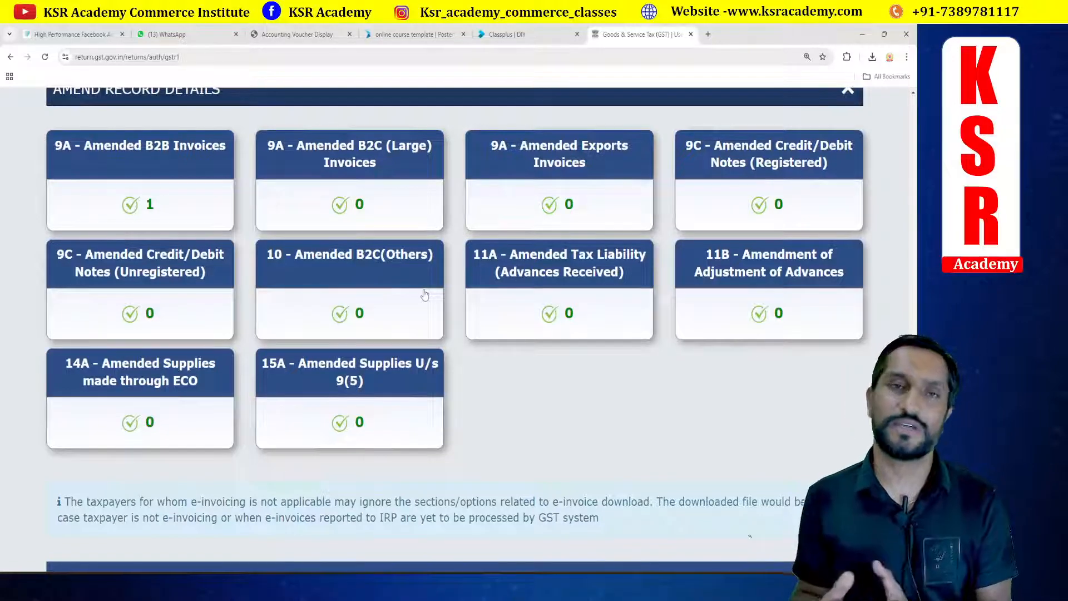
scroll(424, 295, up, 2)
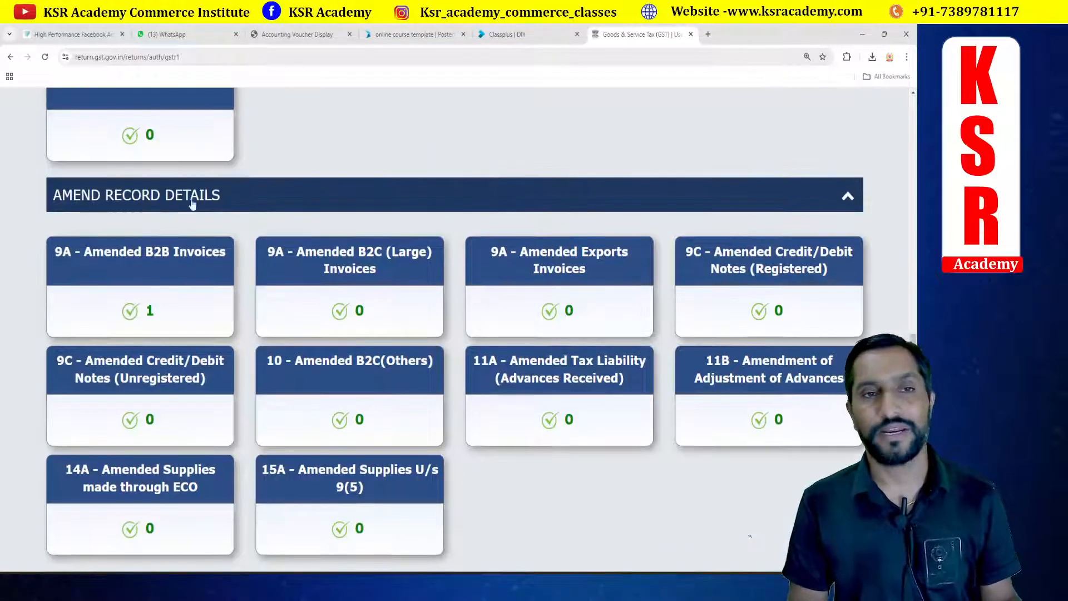
click(191, 202)
Step: Generate the GSTR-1 summary and refresh the return's status
scroll(315, 276, up, 3)
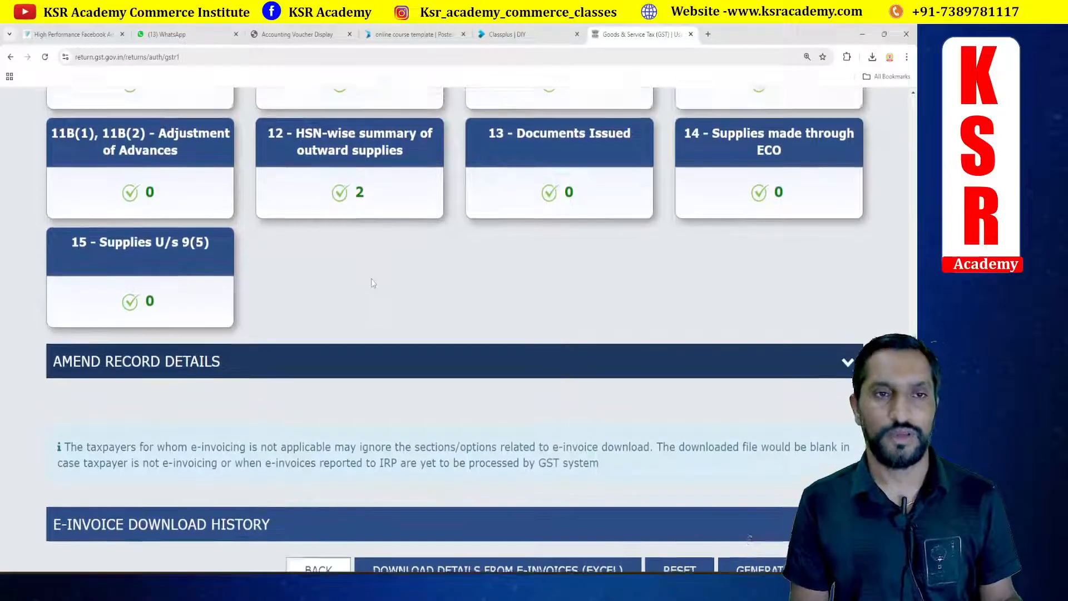
scroll(324, 333, up, 3)
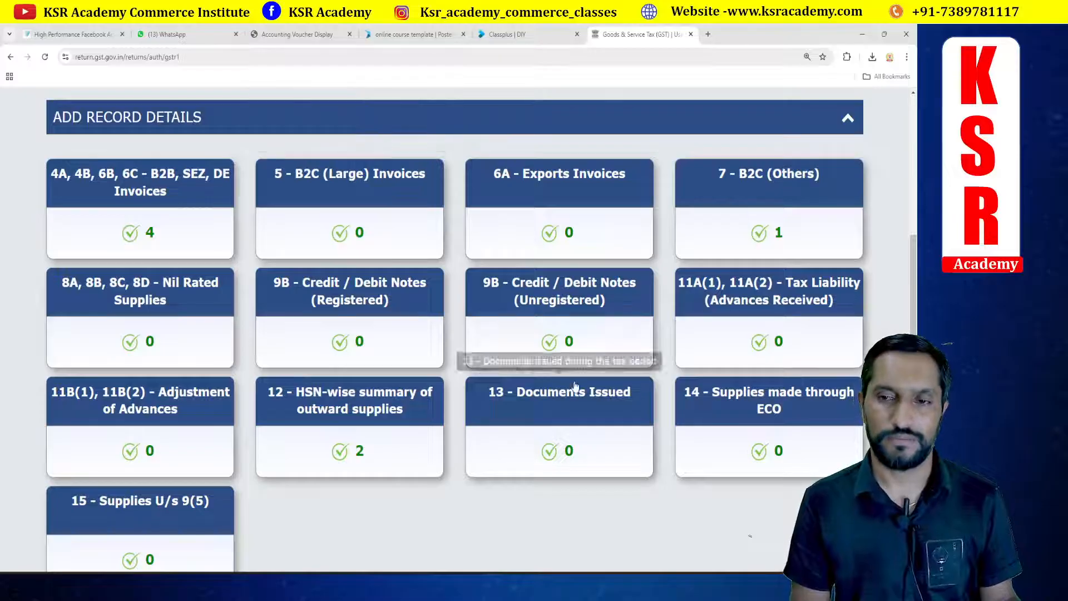
scroll(648, 295, down, 6)
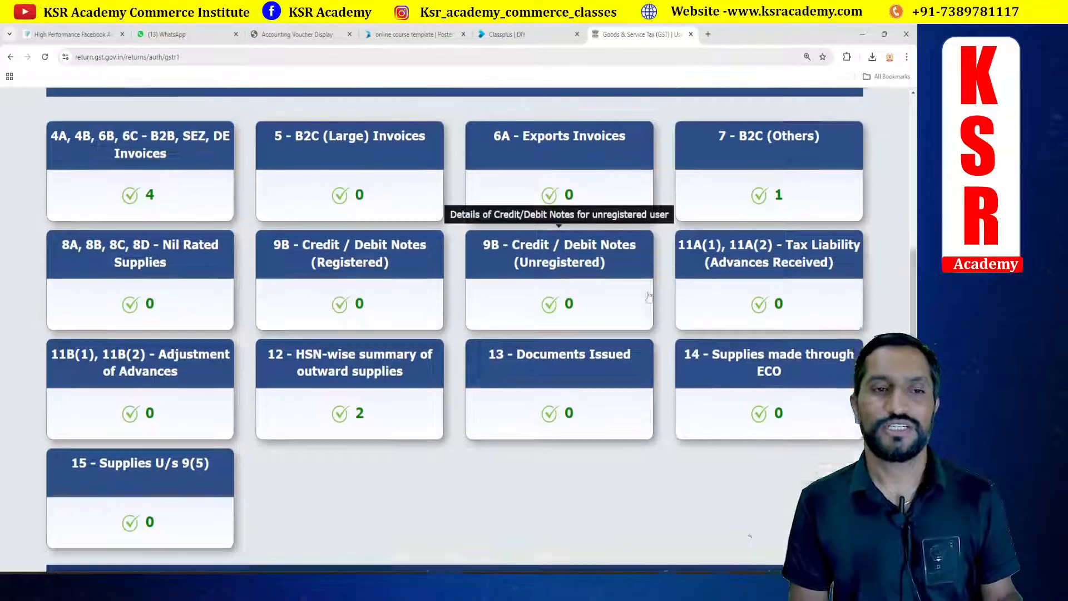
click(740, 510)
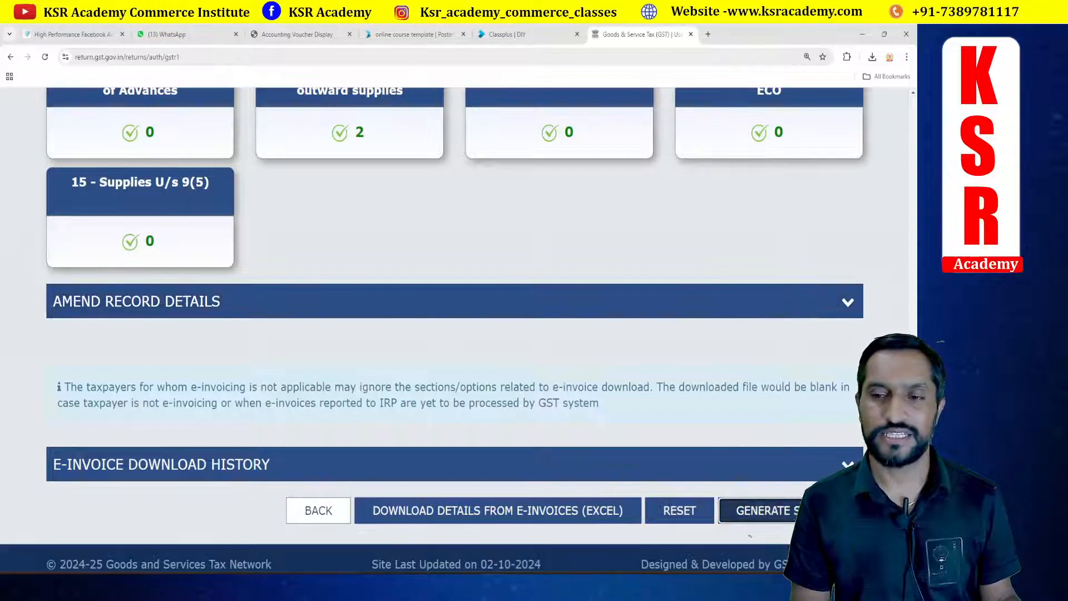
scroll(479, 289, down, 6)
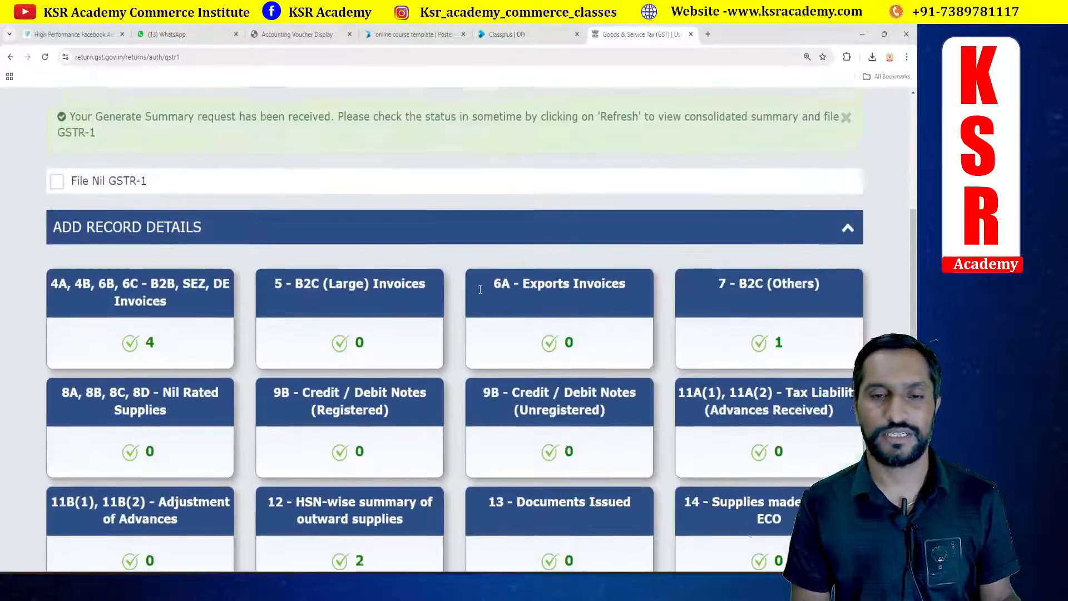
scroll(553, 295, down, 6)
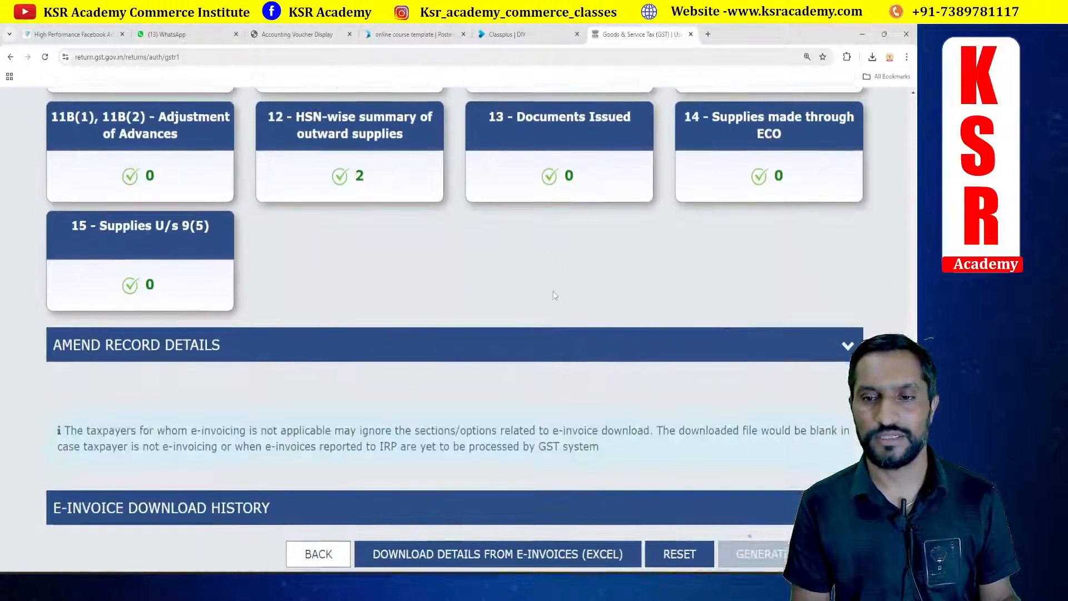
scroll(555, 298, up, 8)
scroll(554, 298, up, 3)
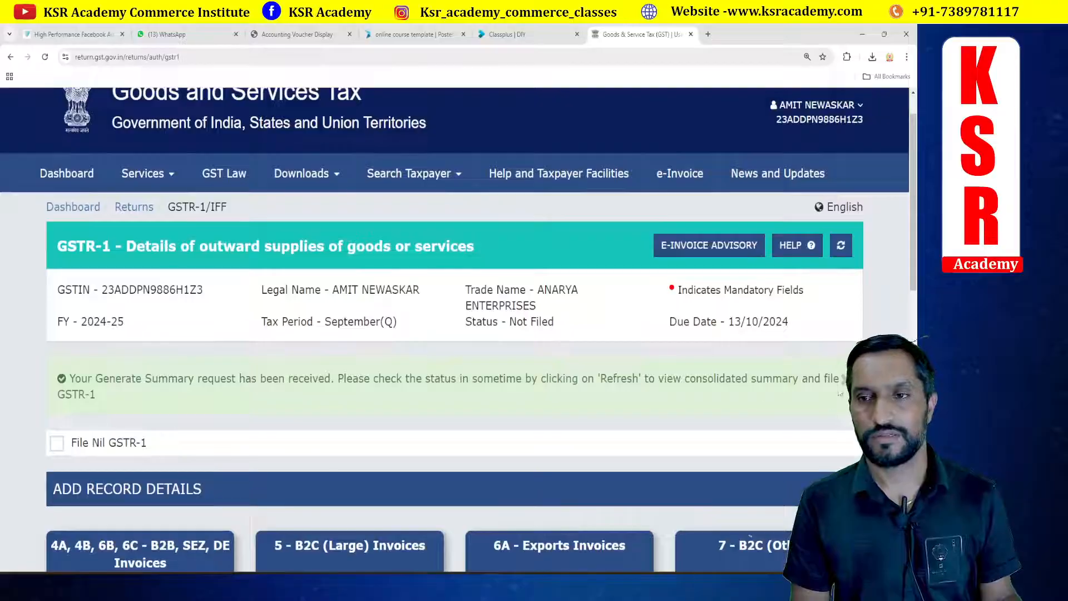
click(841, 245)
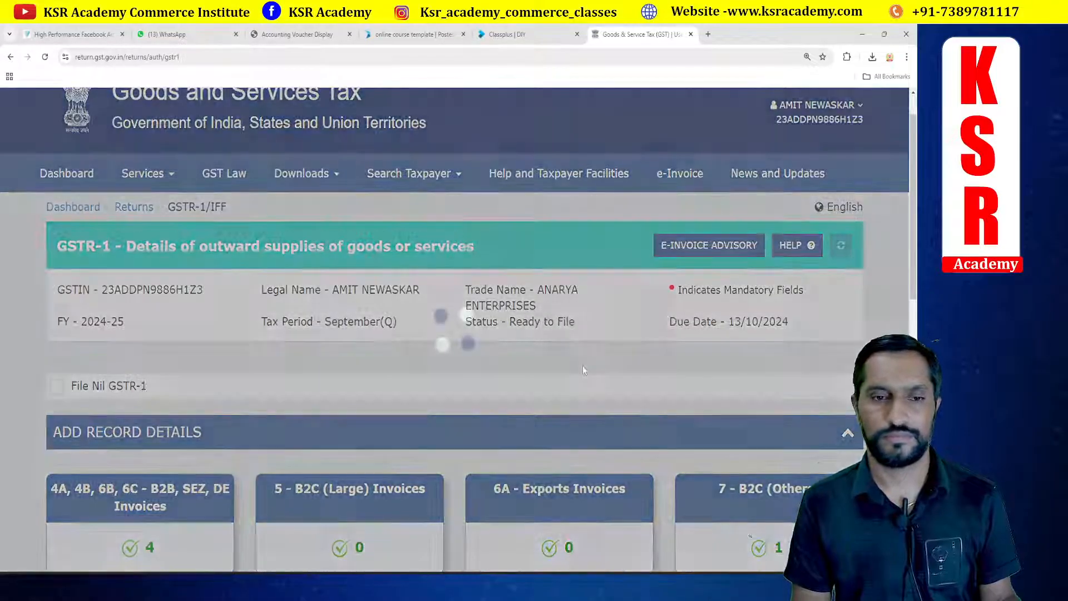
Step: Proceed to the consolidated GSTR-1 summary, review its sections down to total liability, and open File Statement
scroll(582, 367, down, 10)
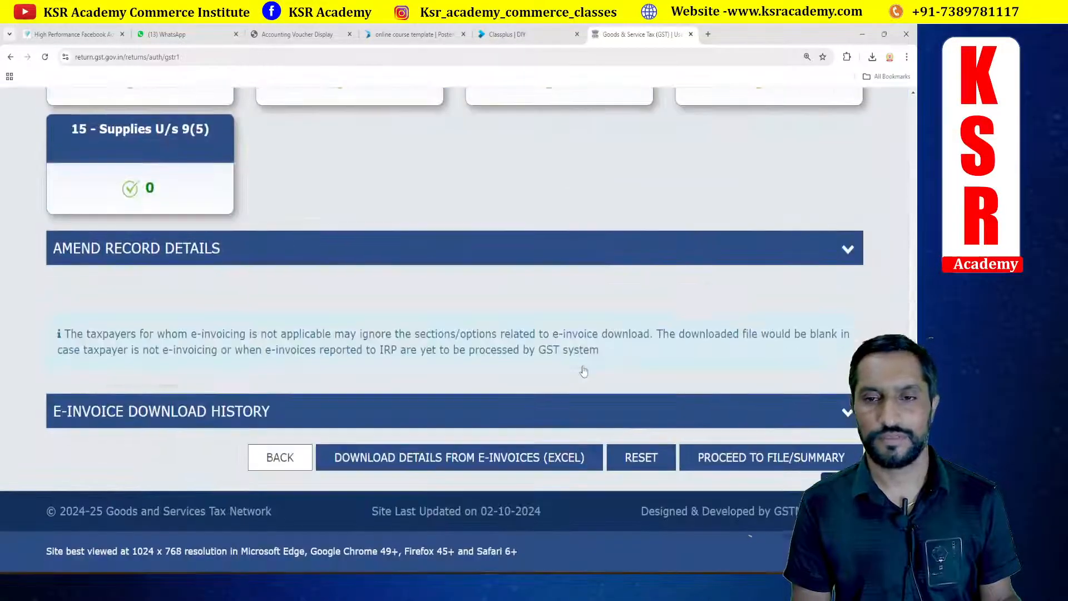
click(772, 458)
scroll(512, 283, down, 1)
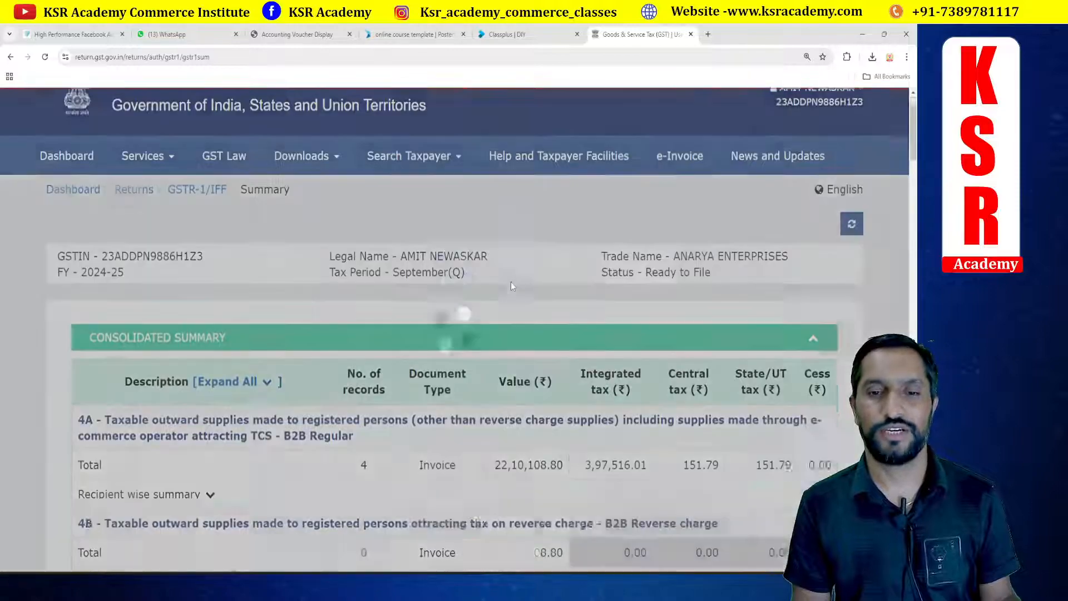
scroll(511, 282, down, 3)
scroll(511, 281, down, 2)
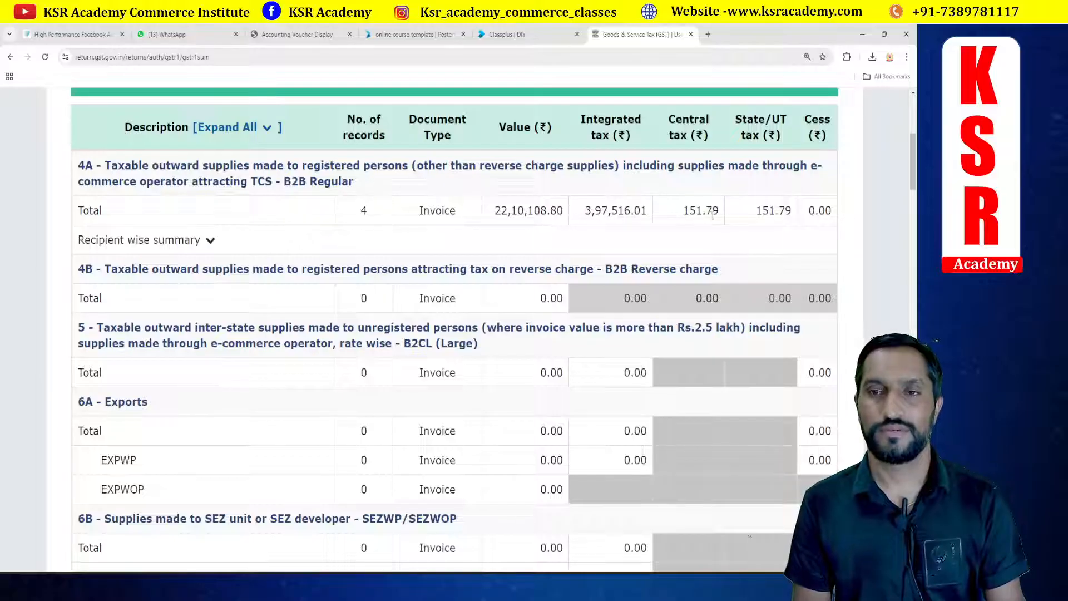
scroll(623, 227, down, 6)
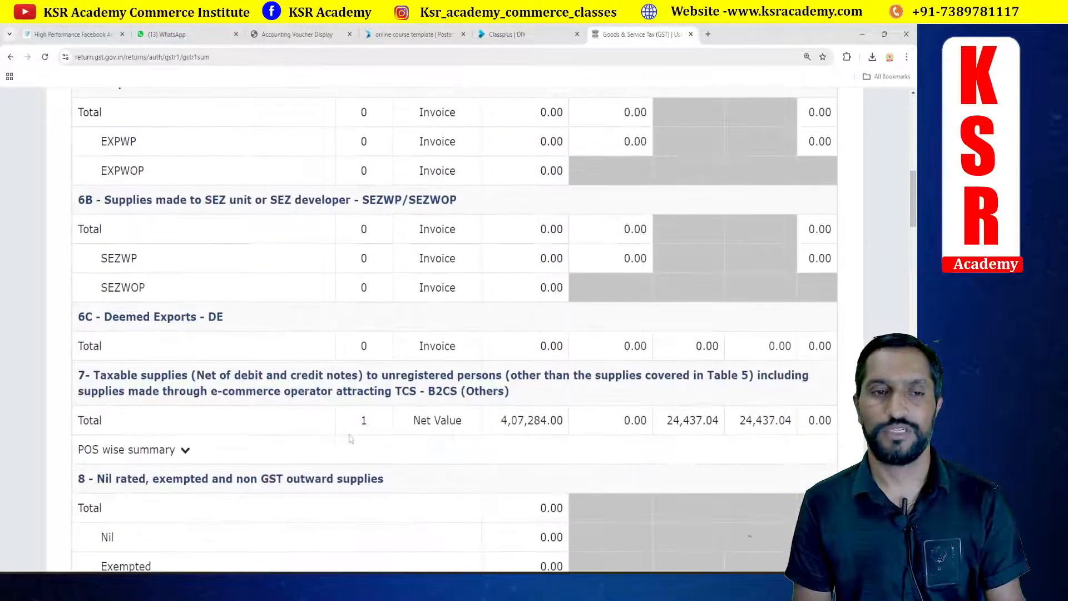
scroll(351, 438, down, 6)
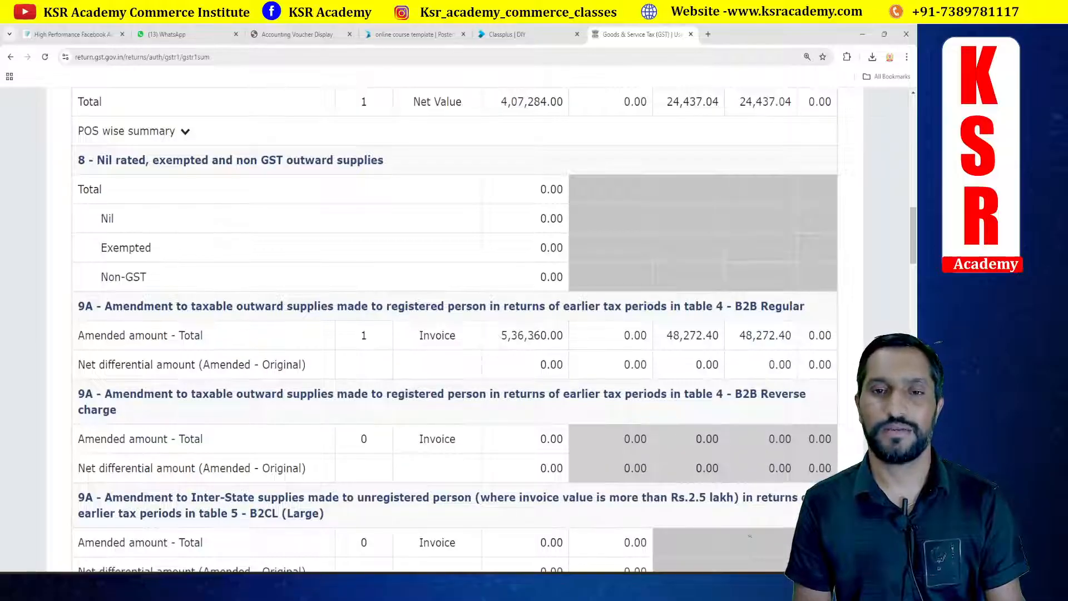
scroll(533, 335, down, 10)
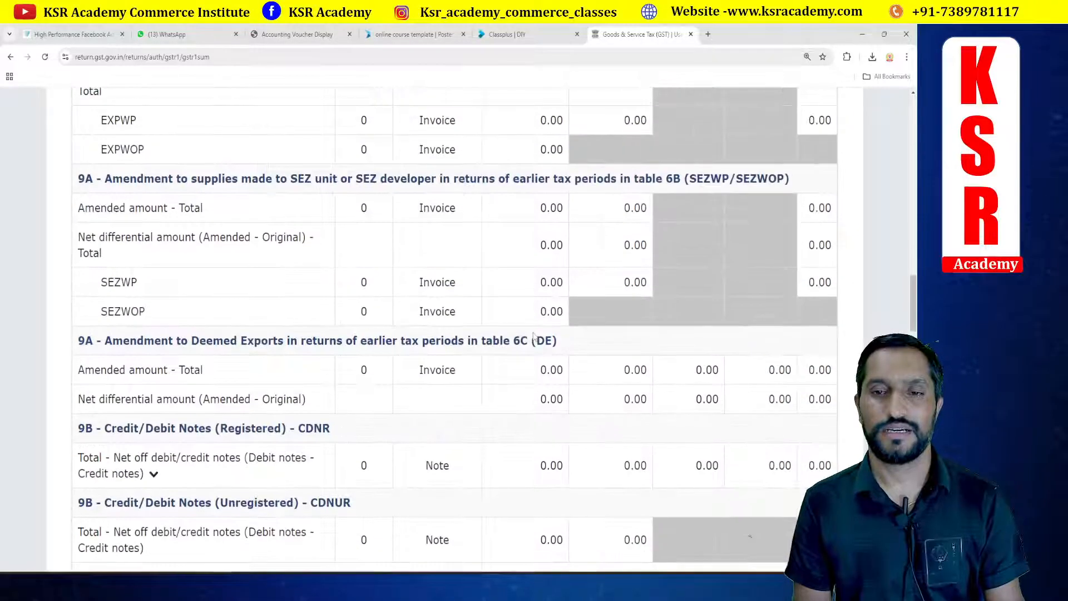
scroll(533, 336, down, 15)
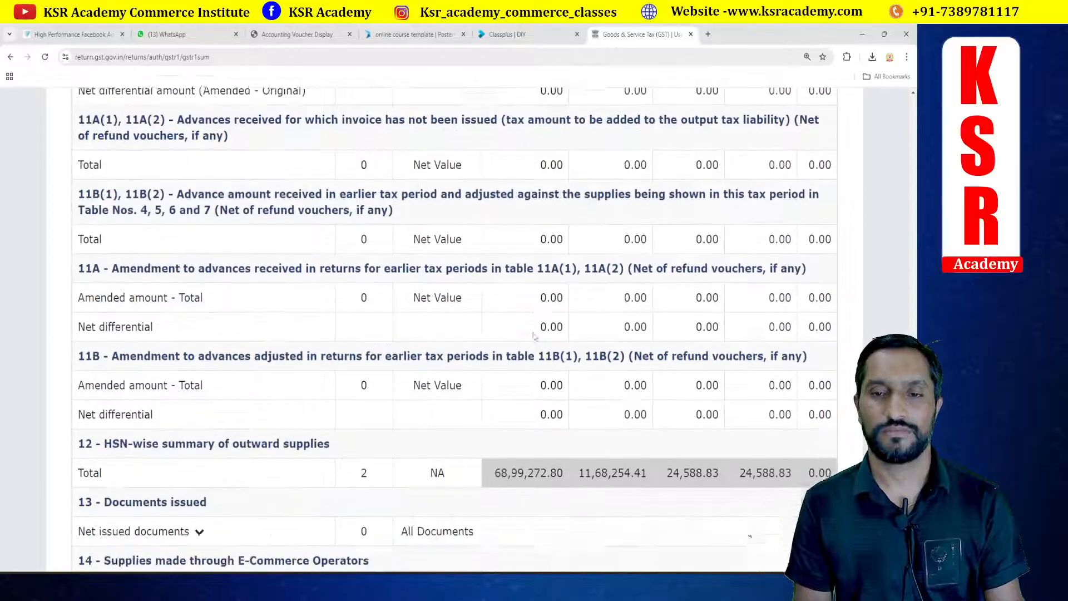
scroll(534, 335, down, 3)
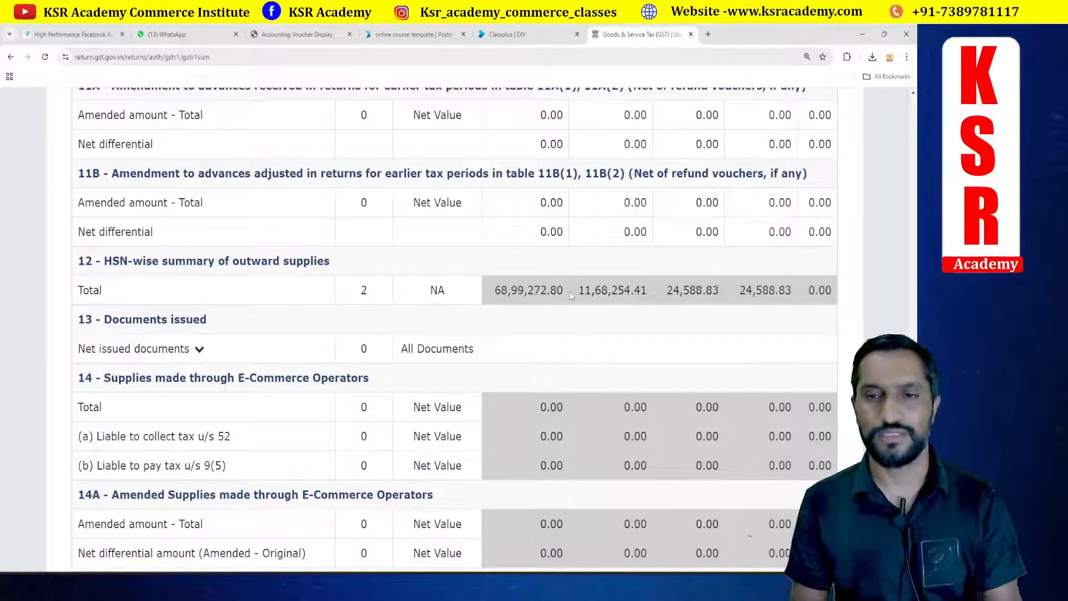
scroll(571, 295, down, 14)
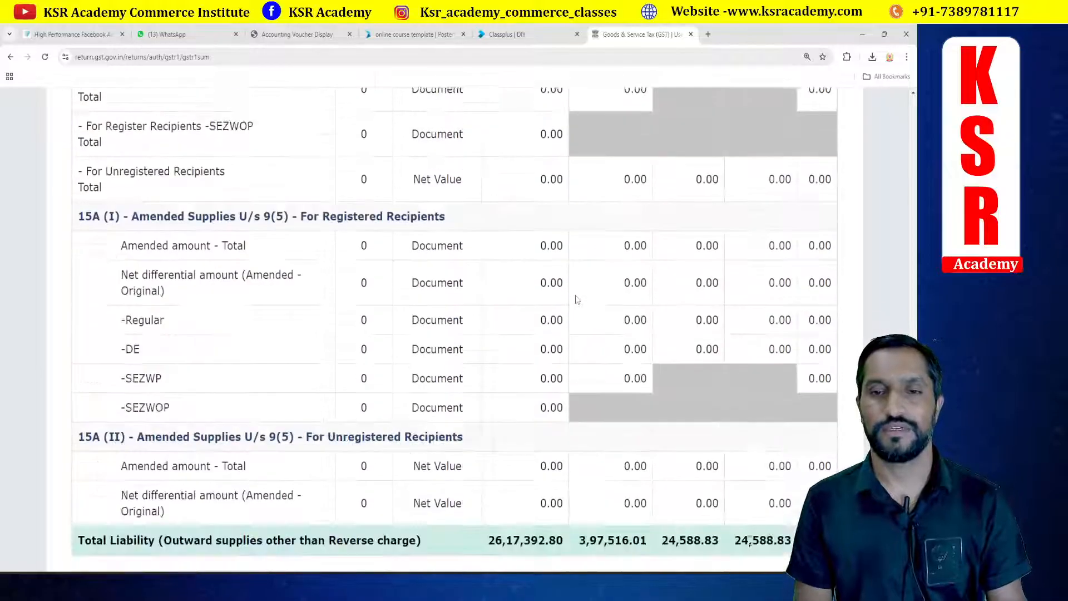
scroll(575, 297, down, 3)
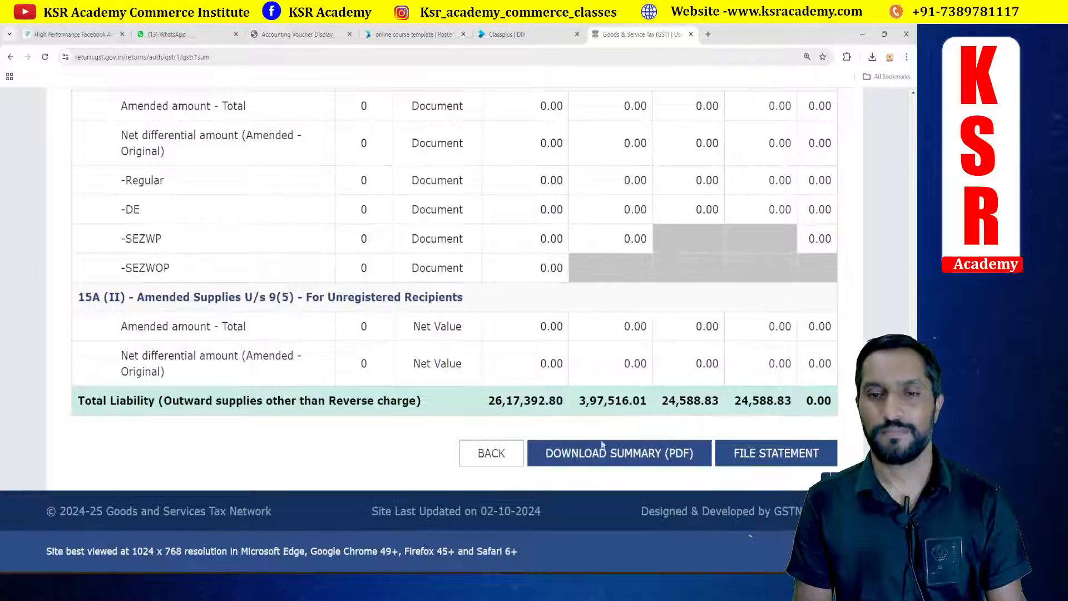
click(765, 457)
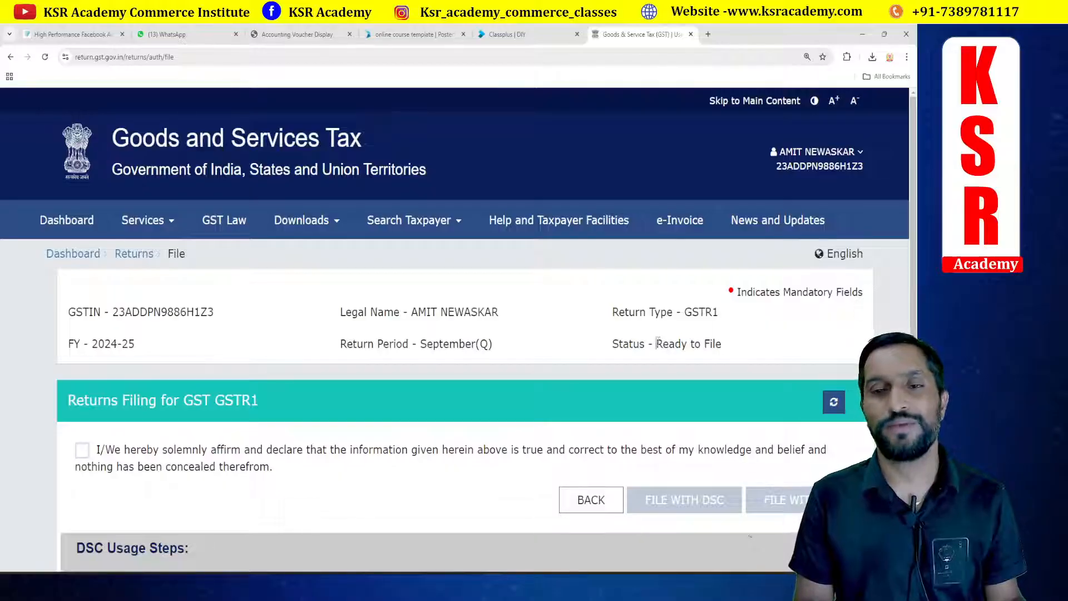
drag(658, 343, 728, 347)
click(752, 352)
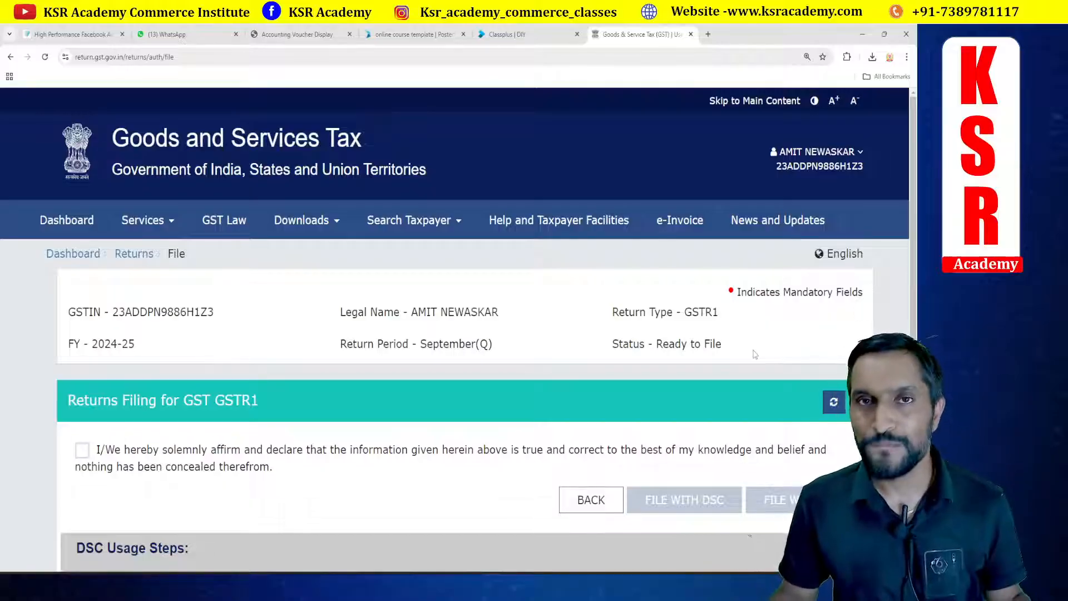
Step: Switch to Tally, open the File GSTR-1 screen under Exchange, then back out to the Gateway of Tally
key(alt+Tab)
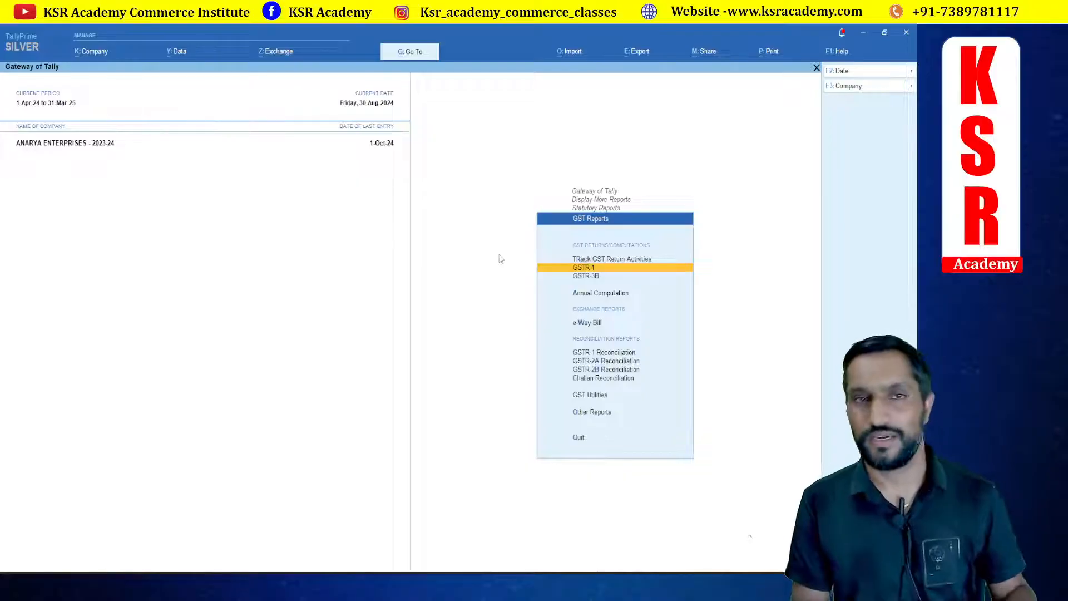
click(281, 52)
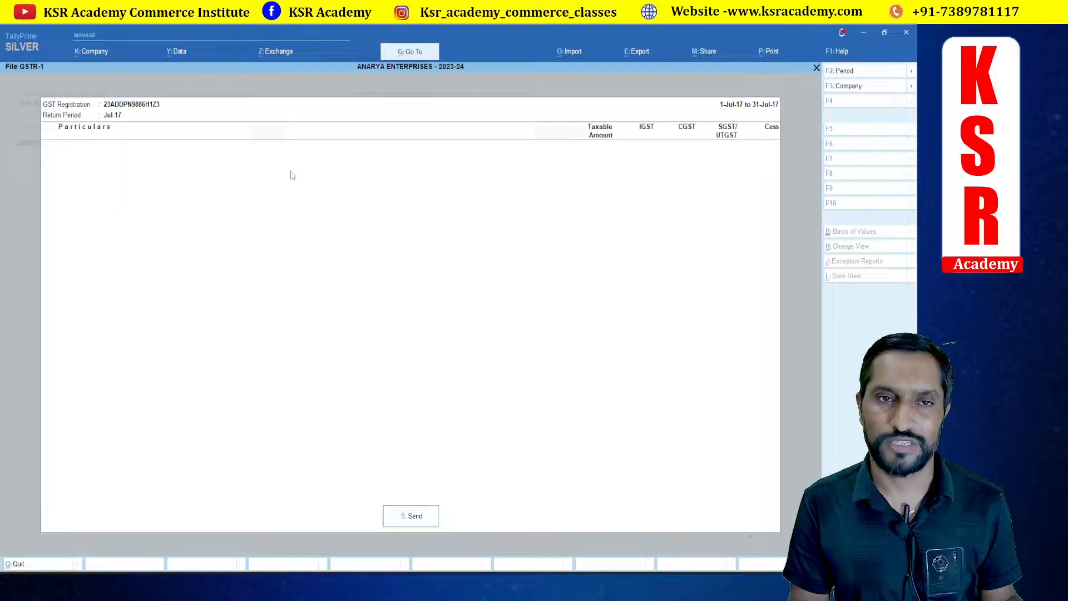
click(289, 165)
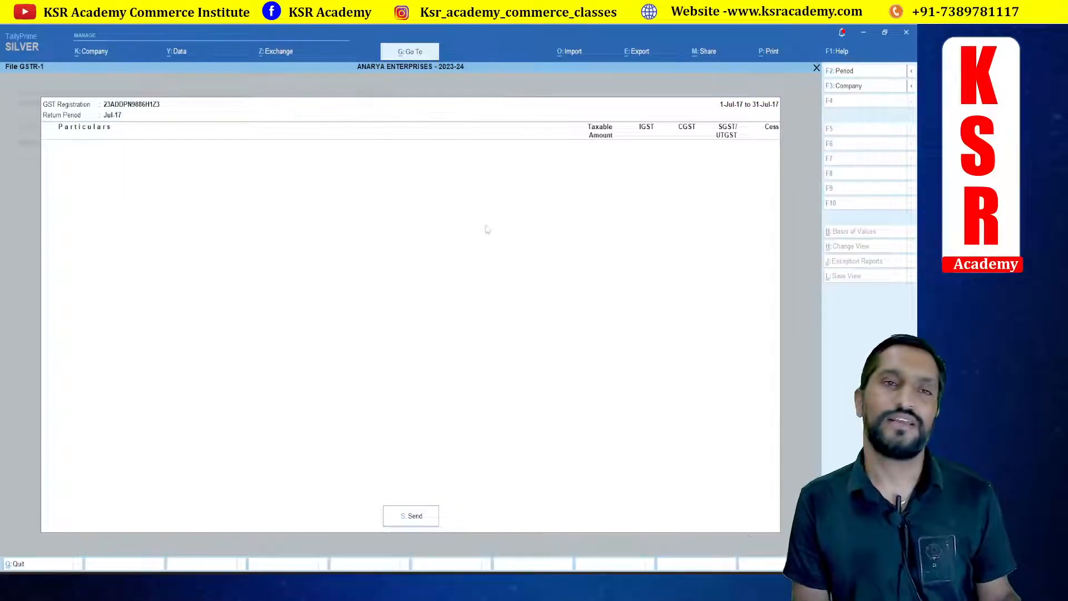
key(Escape)
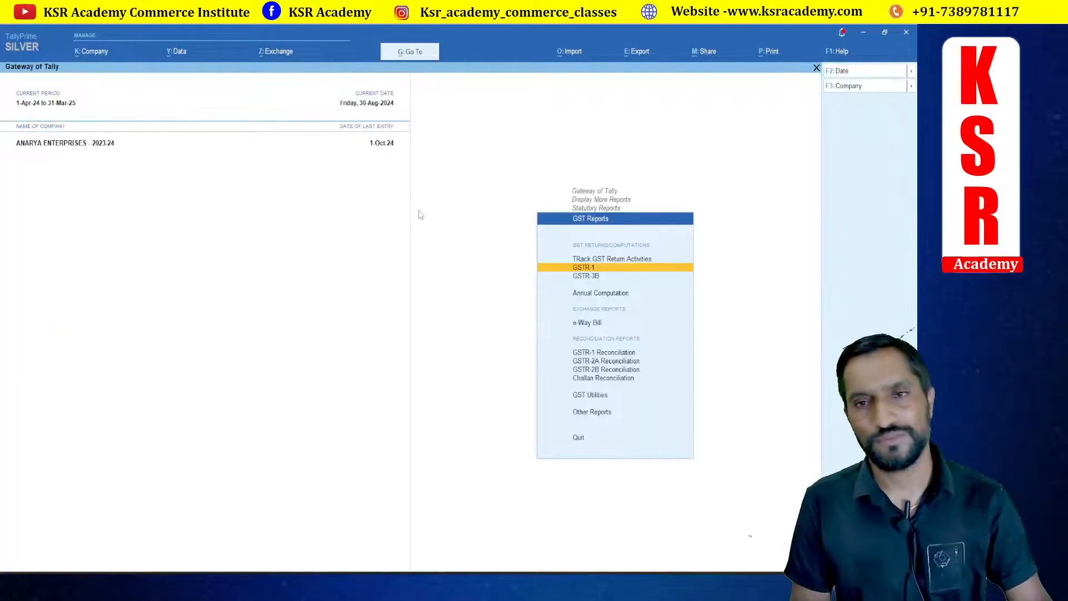
key(Escape)
key(Escape)
key(Escape)
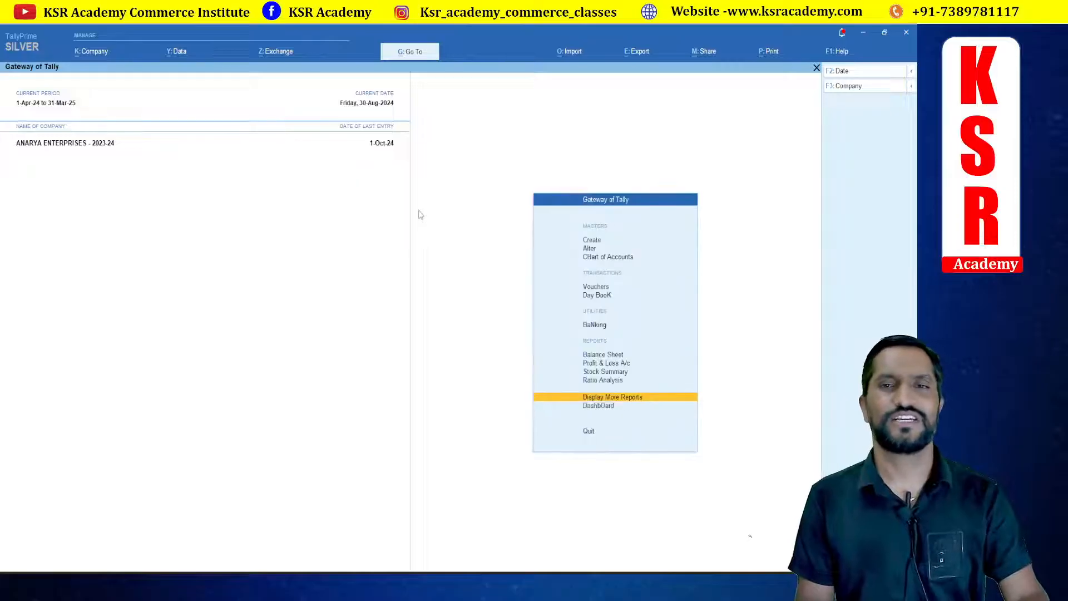